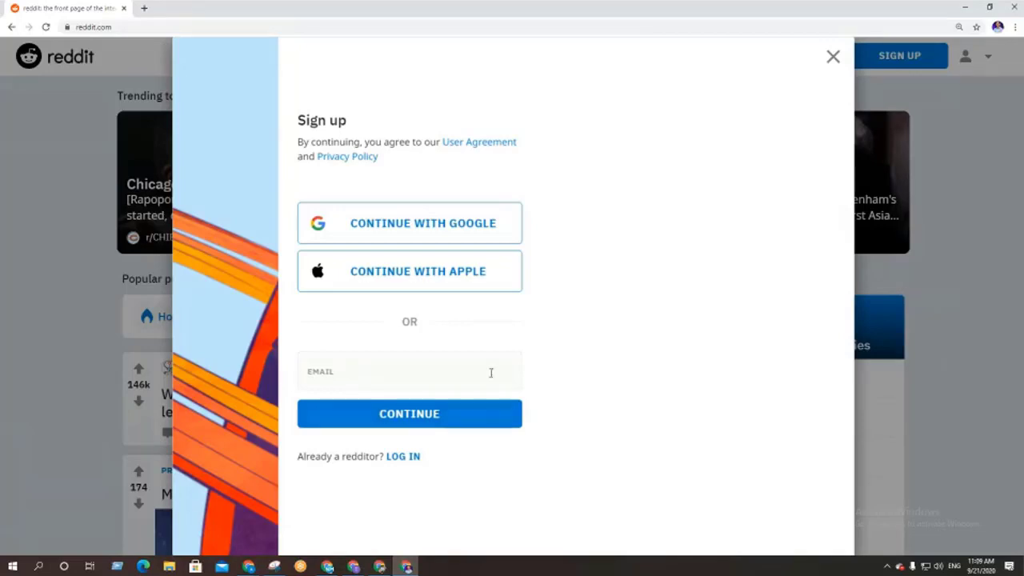
# Copy the Google account's email address from the account menu in a new tab
pyautogui.click(416, 366)
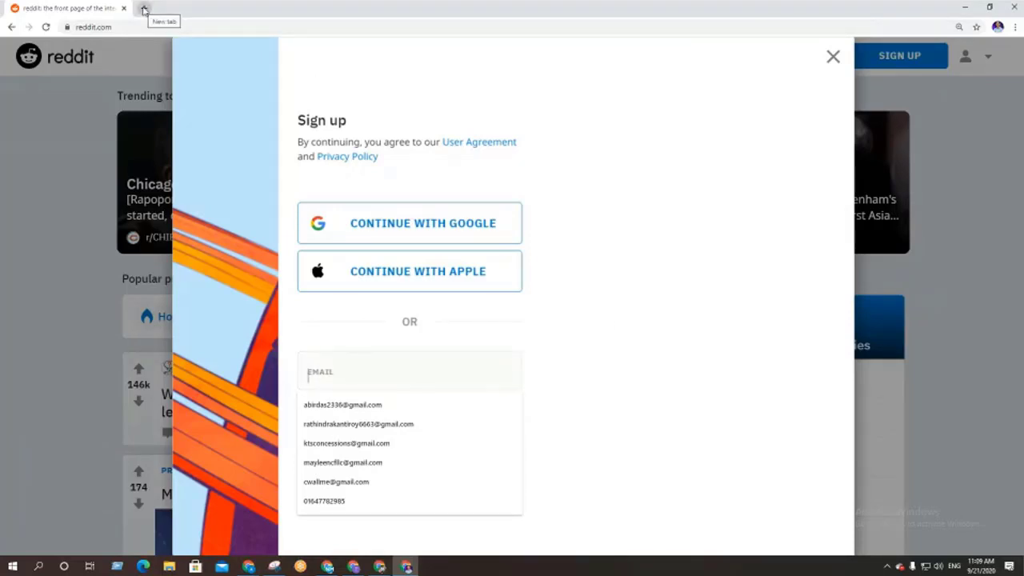
pyautogui.click(145, 9)
pyautogui.click(73, 7)
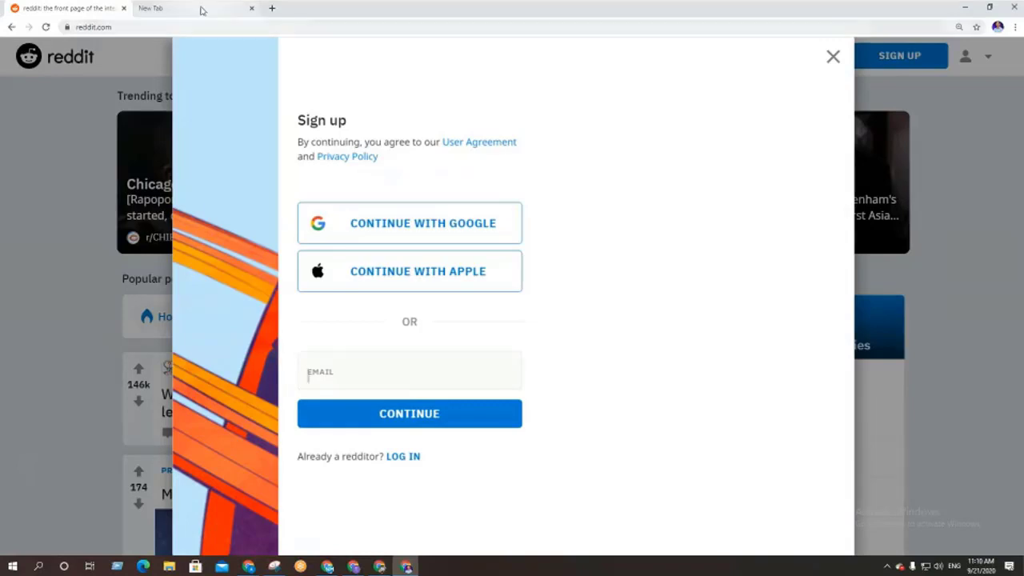
pyautogui.click(197, 8)
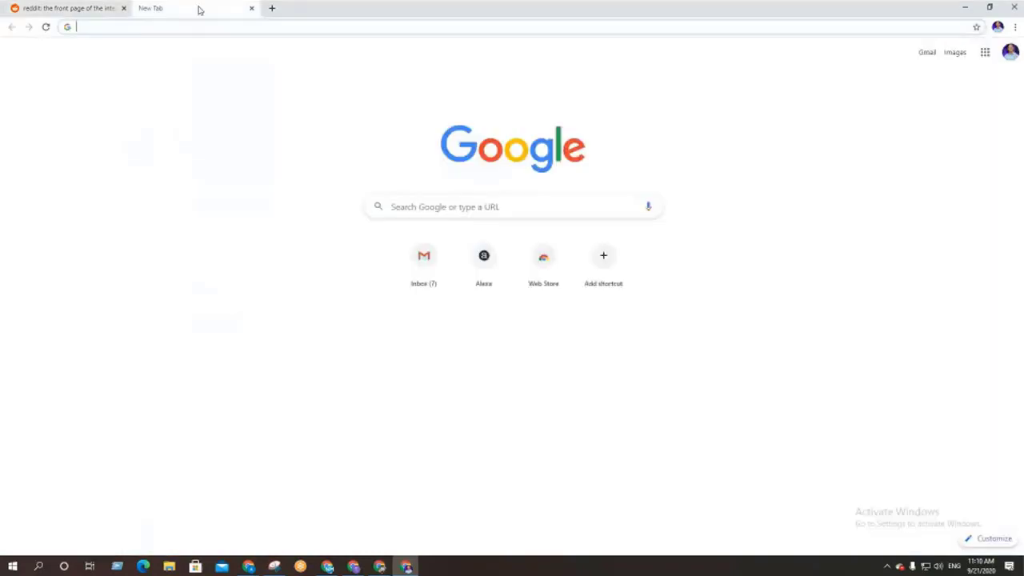
pyautogui.click(43, 9)
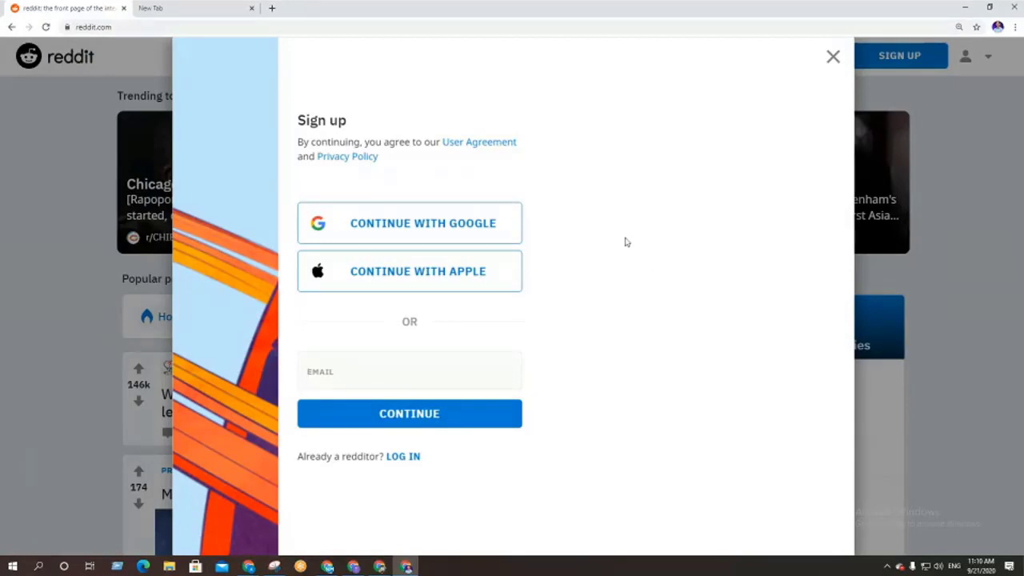
pyautogui.click(158, 9)
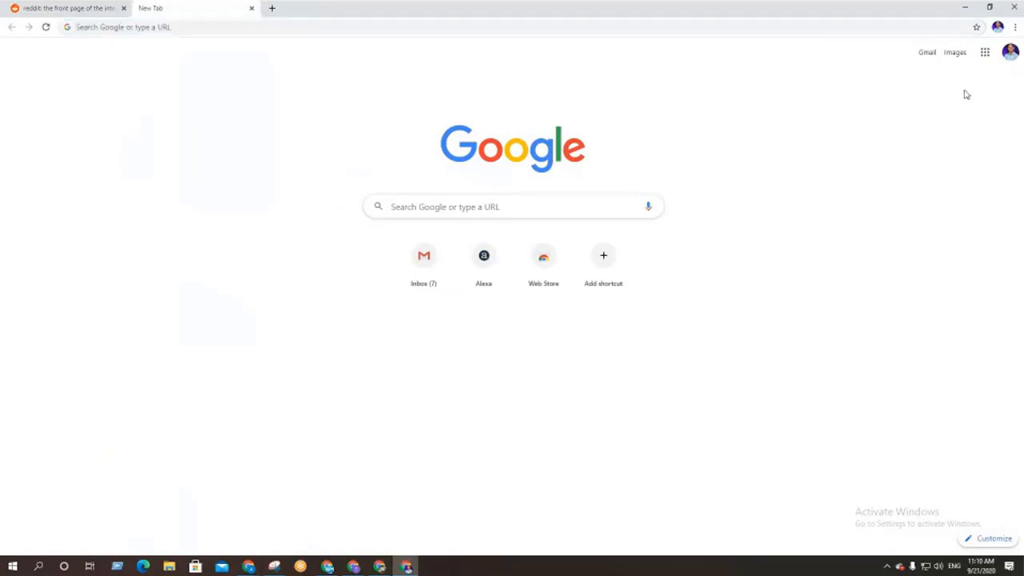
pyautogui.click(1011, 54)
pyautogui.tripleClick(930, 152)
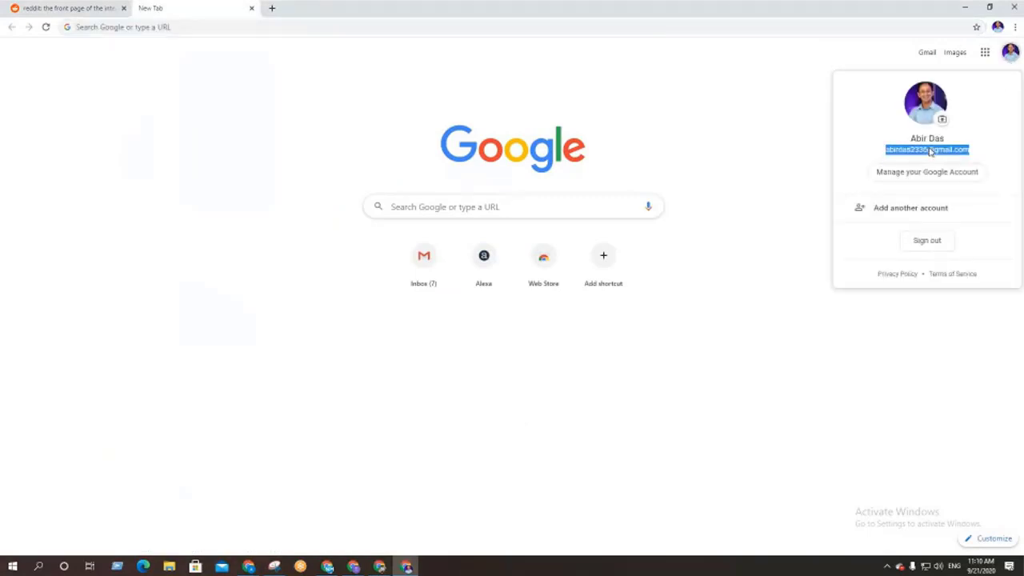
pyautogui.rightClick(931, 152)
pyautogui.click(928, 156)
# Paste the copied email into Reddit's sign-up EMAIL field and continue
pyautogui.click(40, 6)
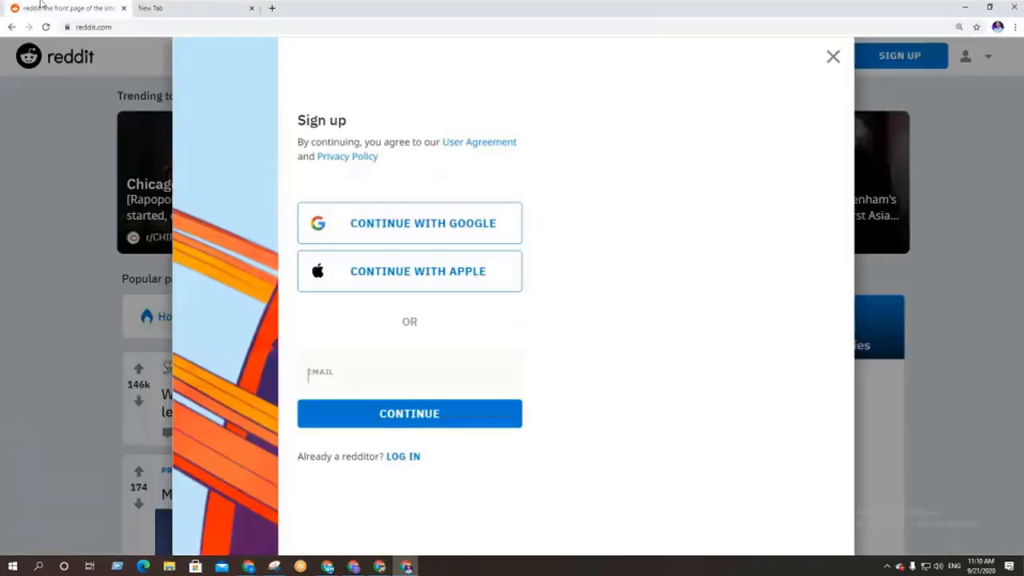
pyautogui.click(332, 369)
pyautogui.hotkey('ctrl', 'v')
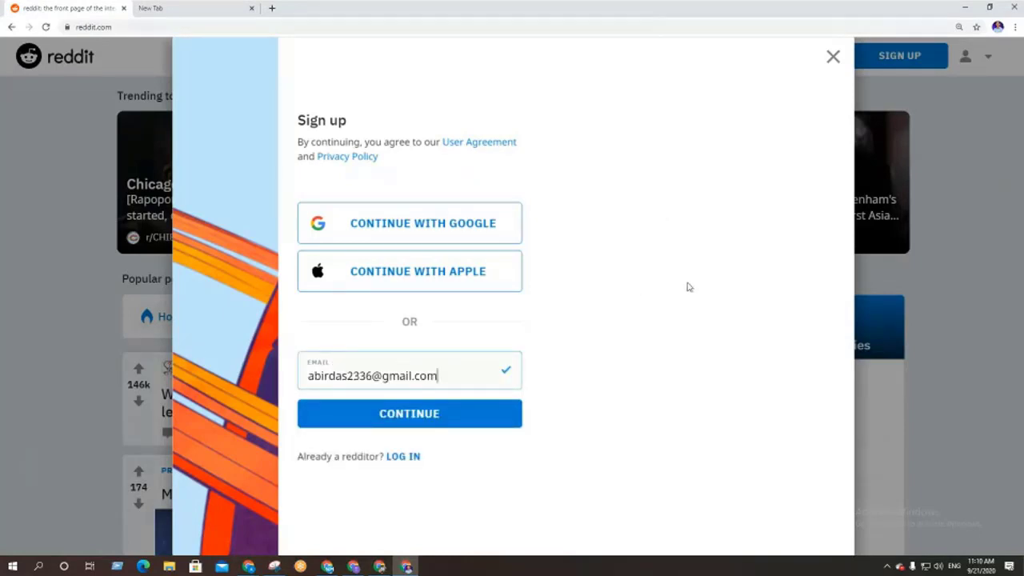
pyautogui.click(420, 416)
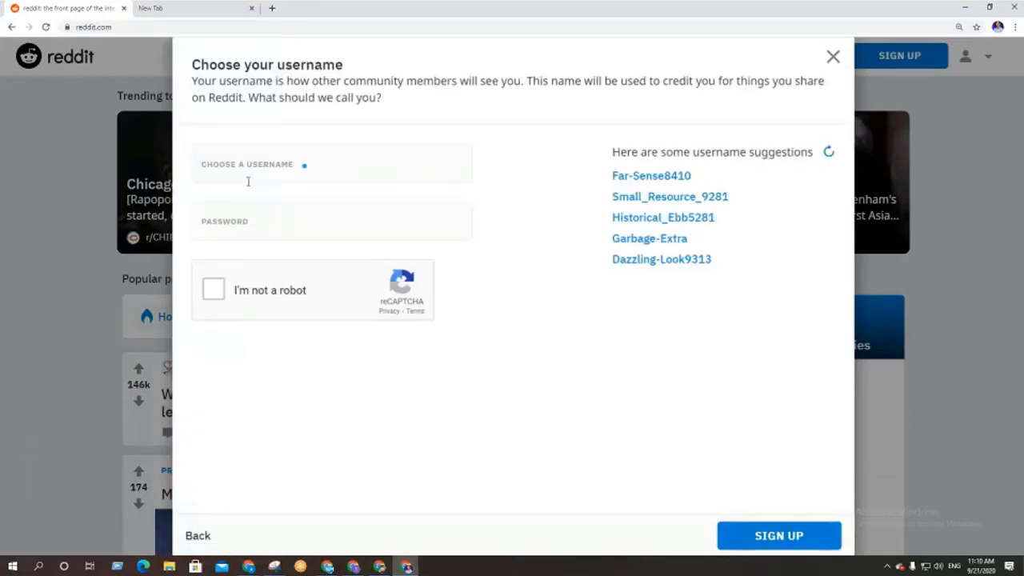
pyautogui.click(240, 175)
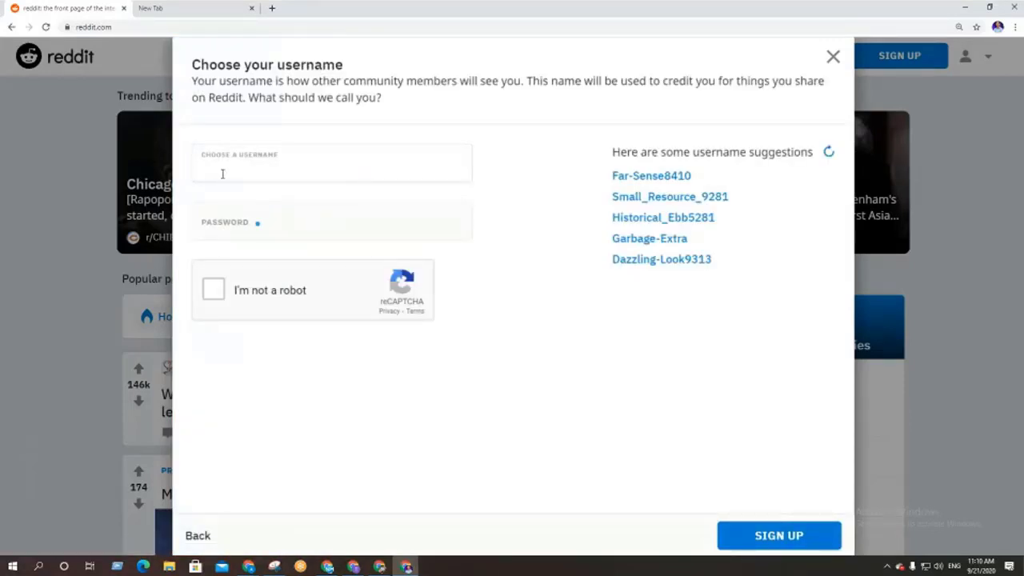
pyautogui.click(227, 198)
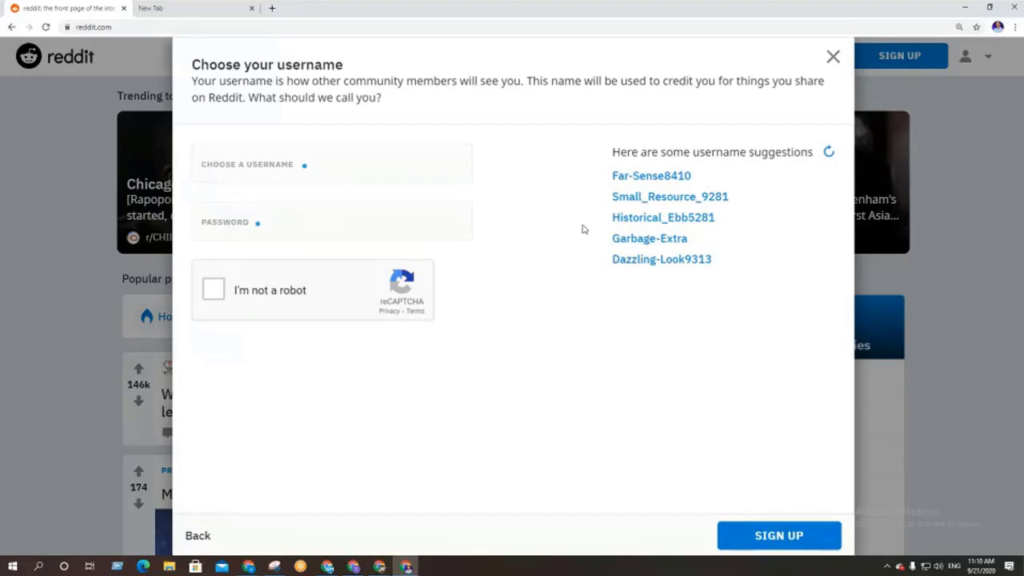
pyautogui.moveTo(612, 176); pyautogui.dragTo(737, 290)
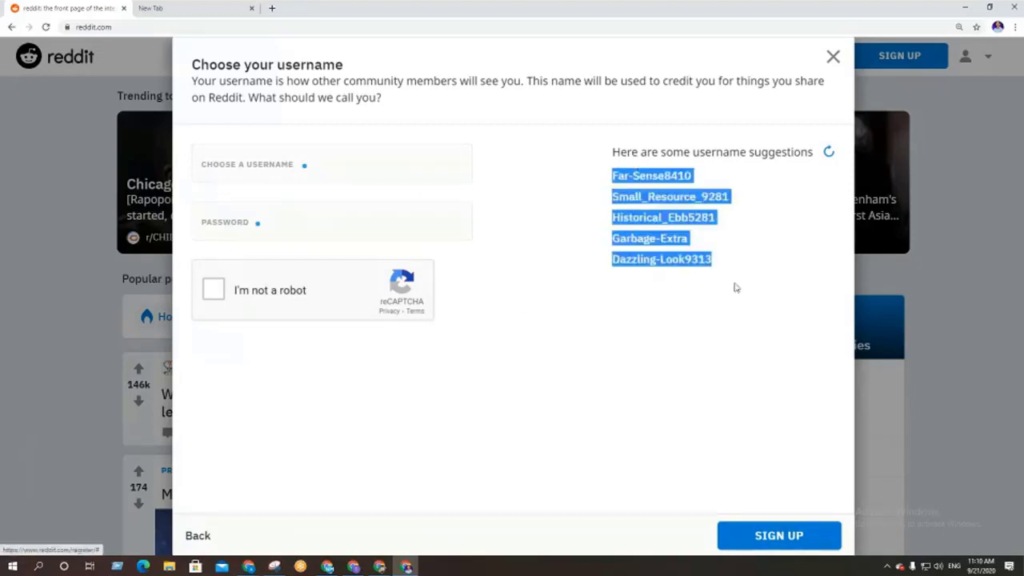
pyautogui.click(669, 304)
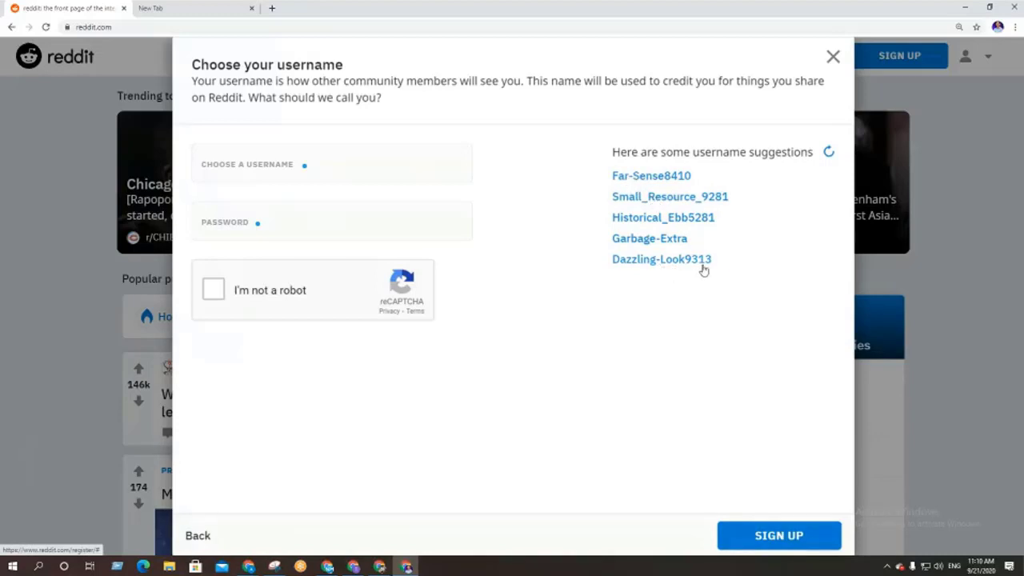
pyautogui.click(251, 171)
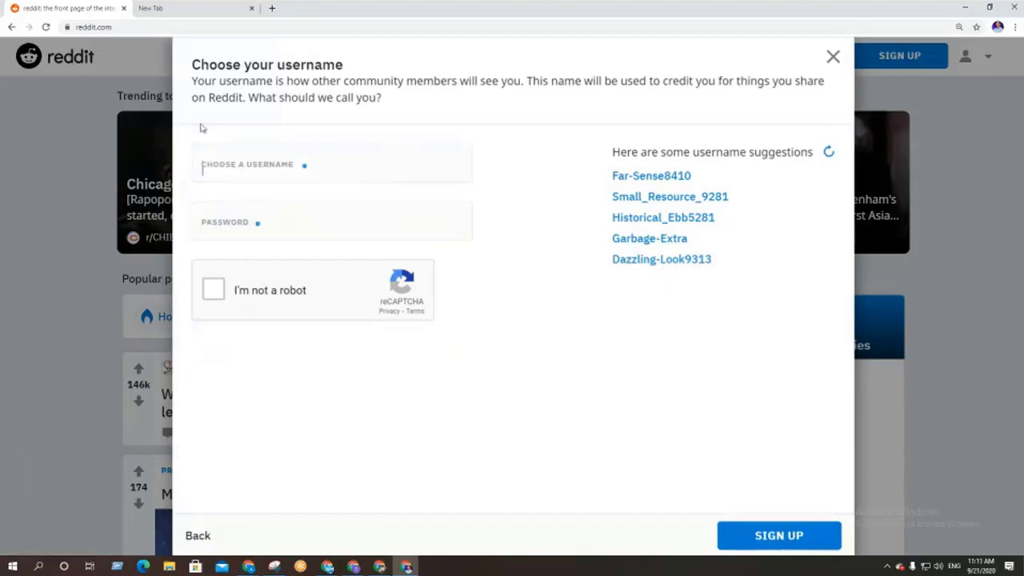
pyautogui.click(214, 170)
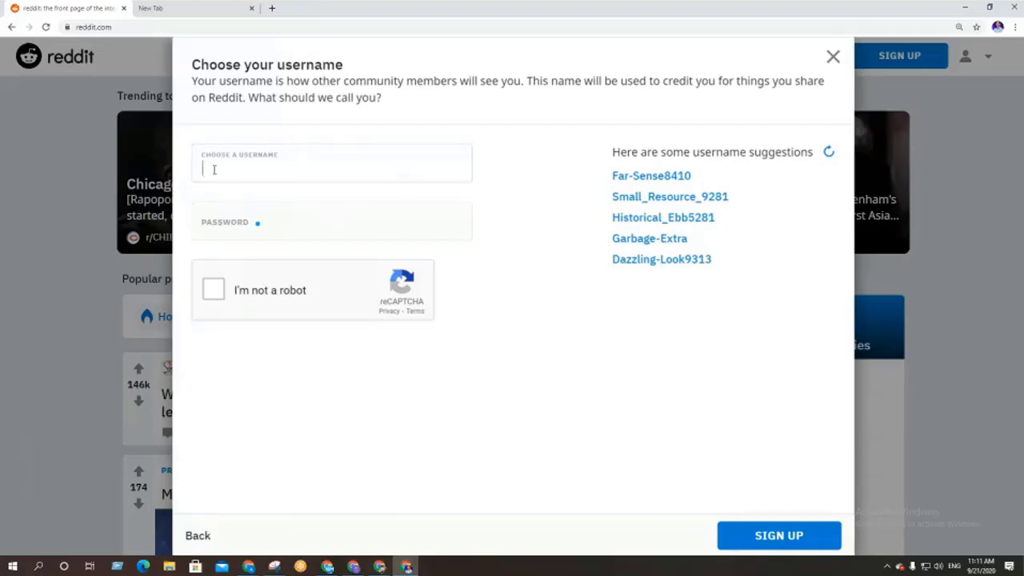
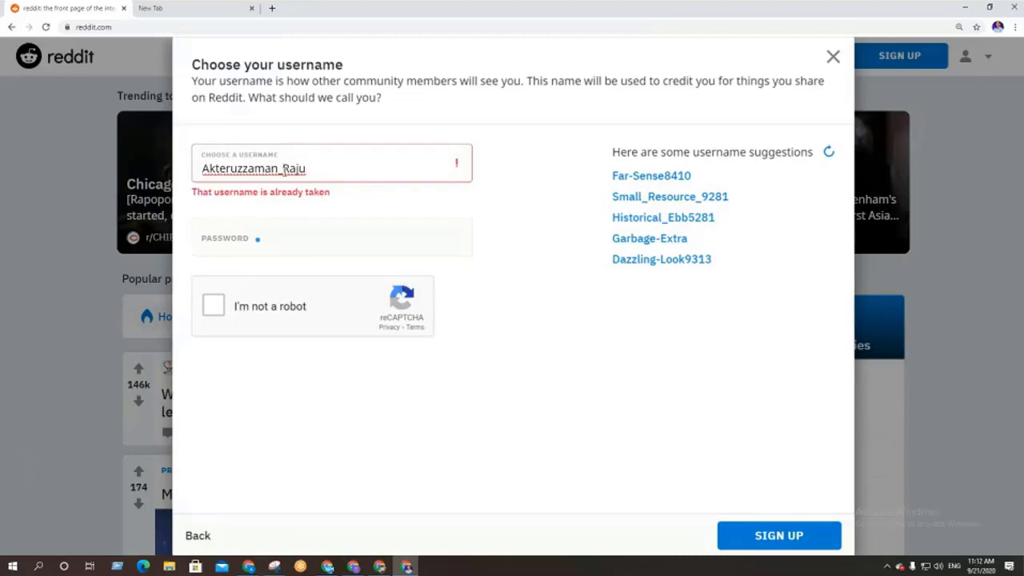
# Enter the person's name as username, swapping the underscore for a hyphen until it's available
pyautogui.click(282, 171)
pyautogui.press('BackSpace')
pyautogui.write('-')
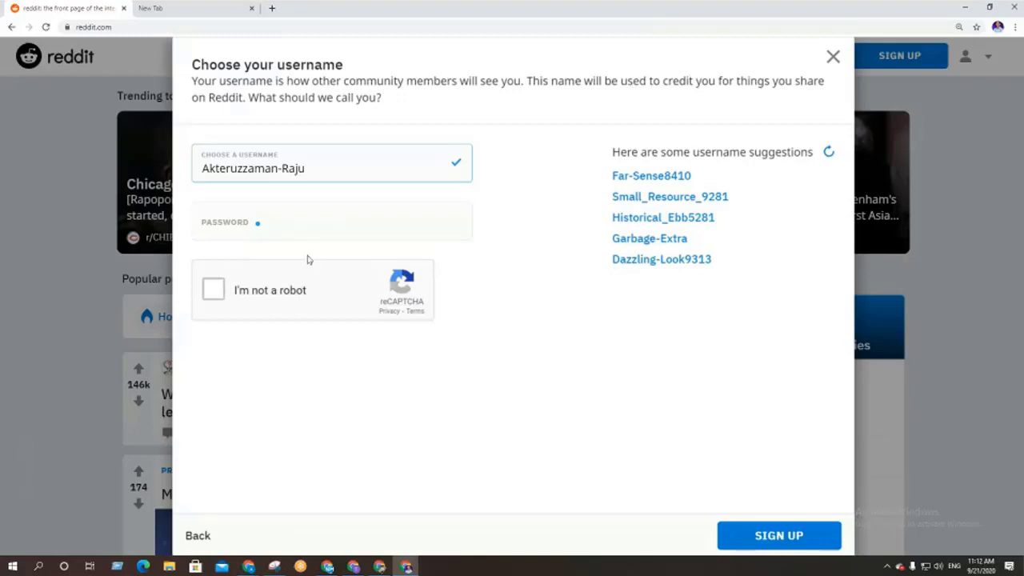
# Enter the account password and tick I'm not a robot to bring up the chimney challenge
pyautogui.click(295, 230)
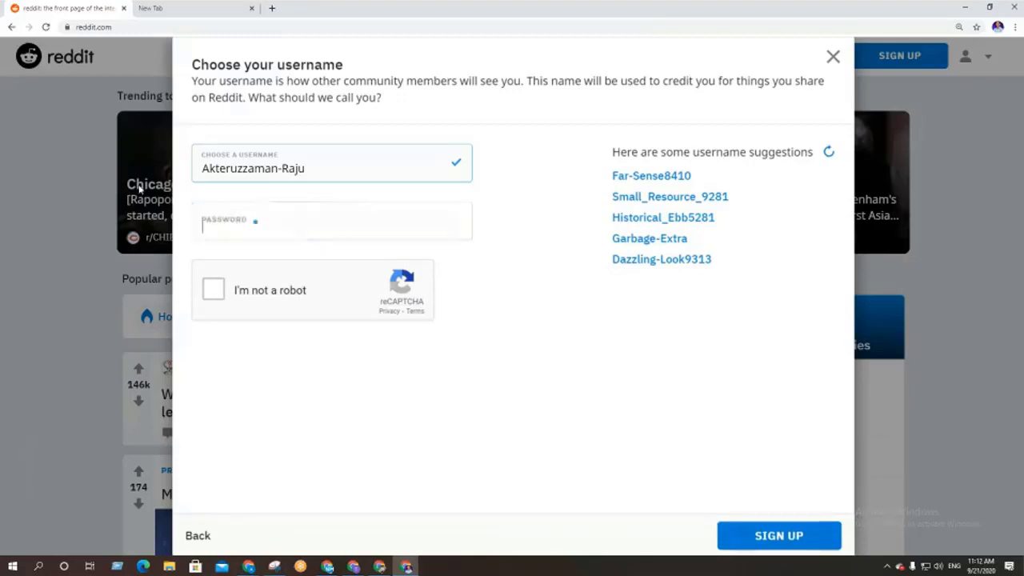
pyautogui.click(250, 226)
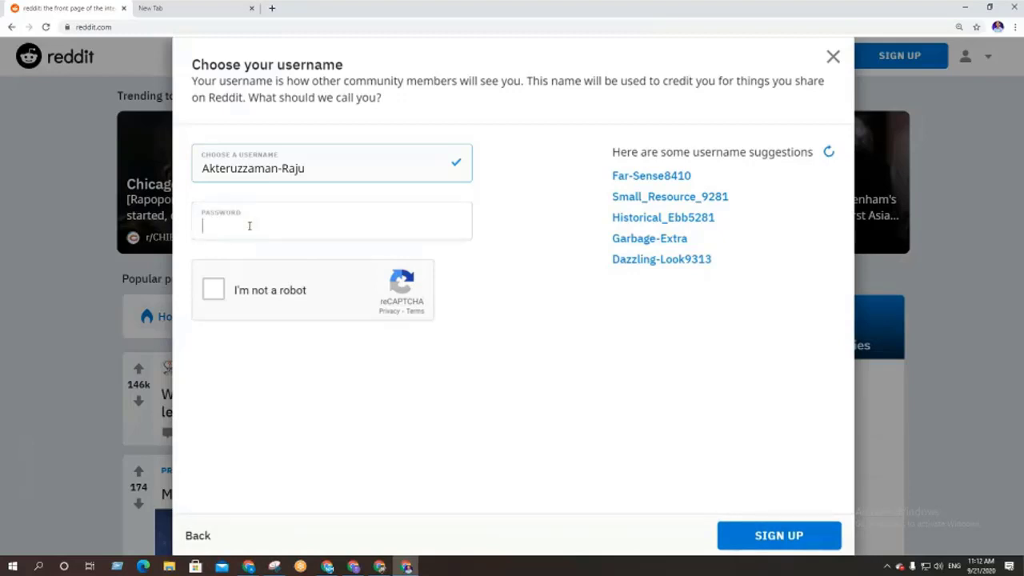
pyautogui.press('BackSpace')
pyautogui.press('BackSpace')
pyautogui.press('BackSpace')
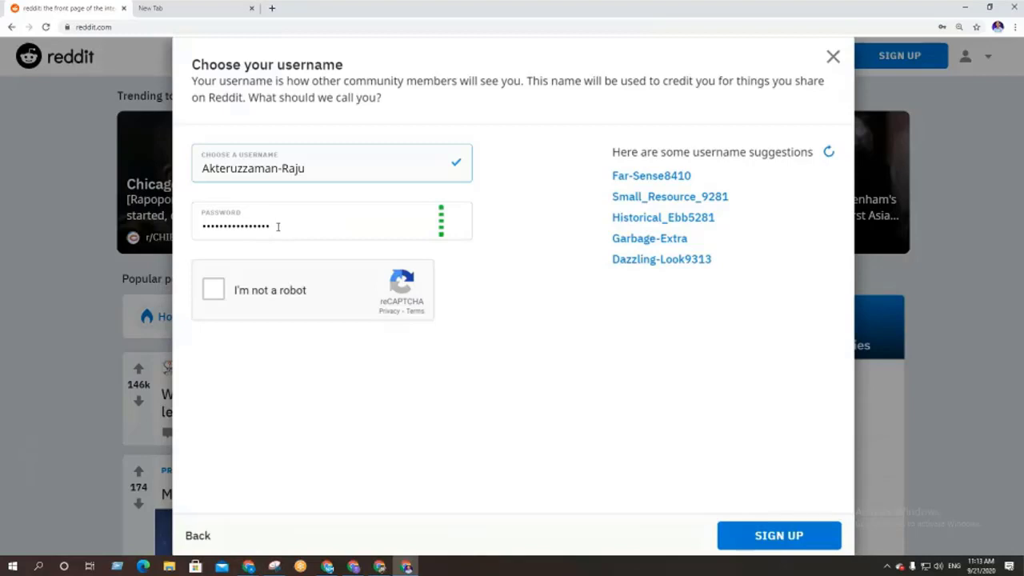
pyautogui.click(208, 297)
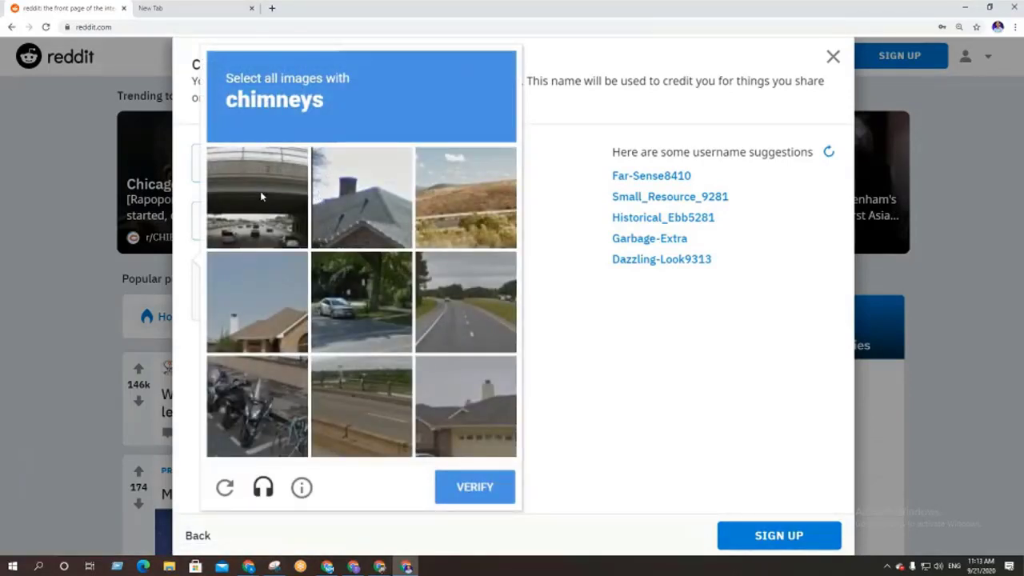
# Select the three chimney tiles in the reCAPTCHA grid and verify
pyautogui.moveTo(227, 102); pyautogui.dragTo(339, 106)
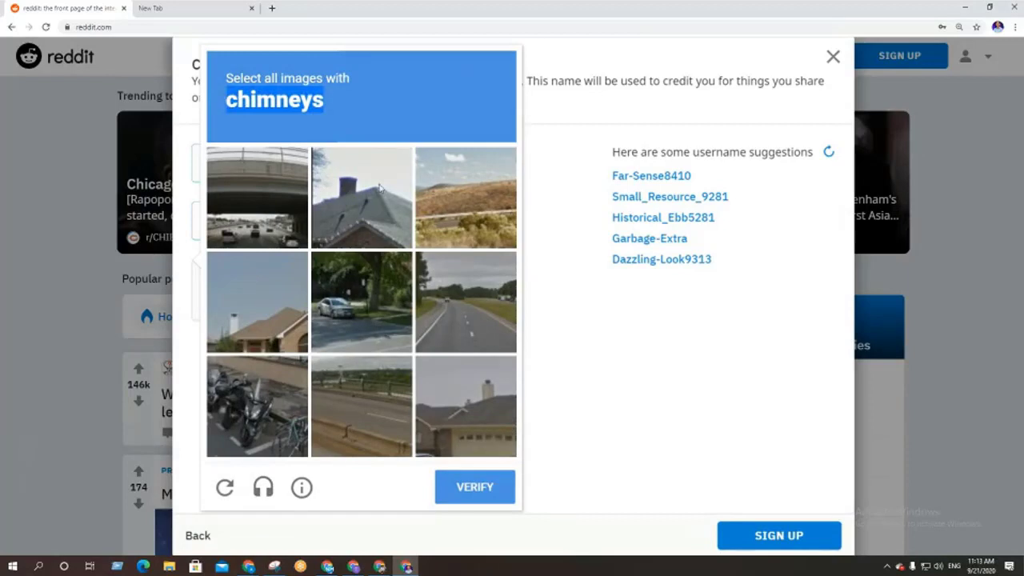
pyautogui.click(380, 188)
pyautogui.click(254, 312)
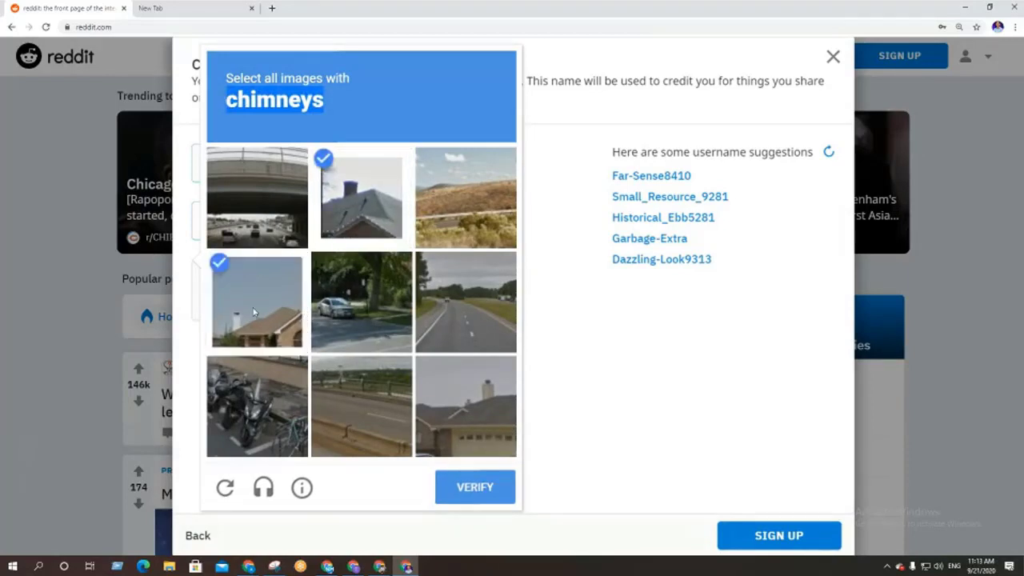
pyautogui.click(479, 419)
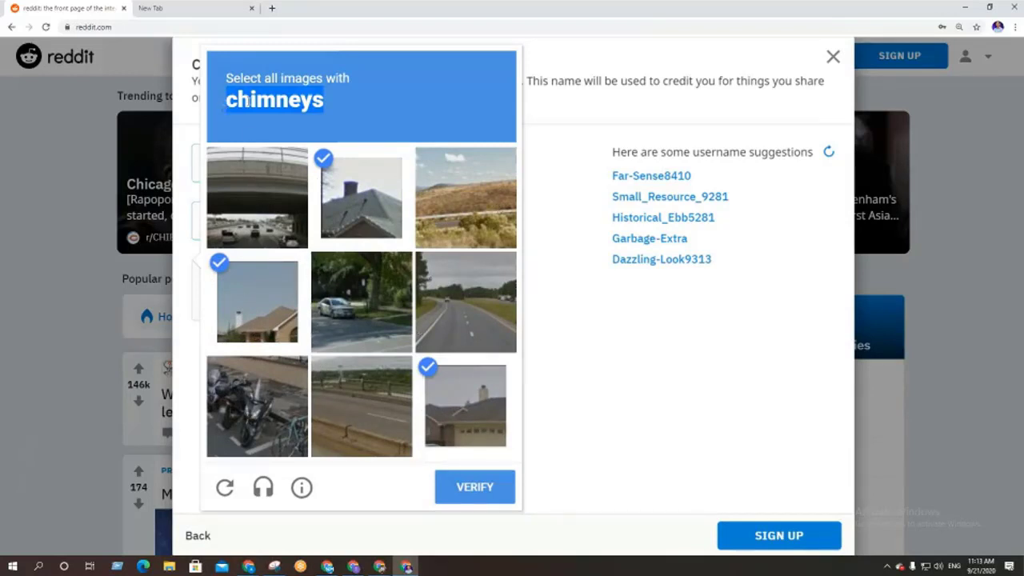
pyautogui.click(249, 102)
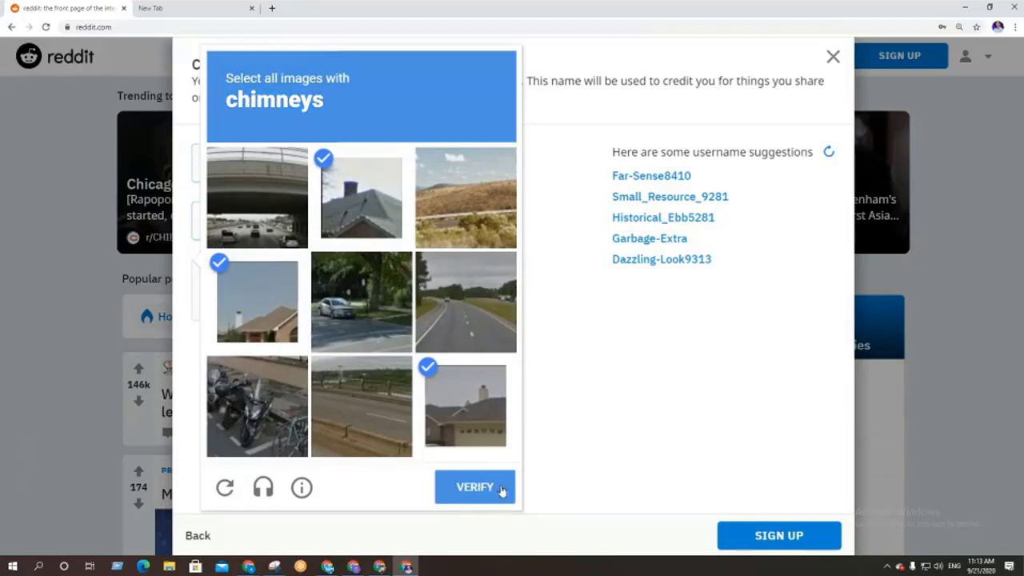
pyautogui.click(476, 488)
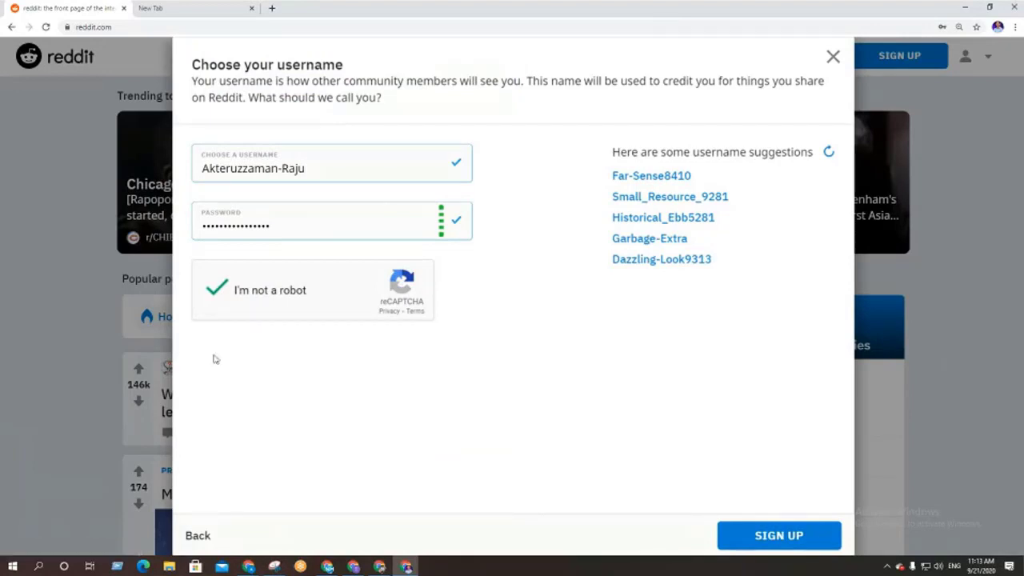
# Submit the completed sign-up form and scroll through the community picker's topic categories
pyautogui.click(796, 547)
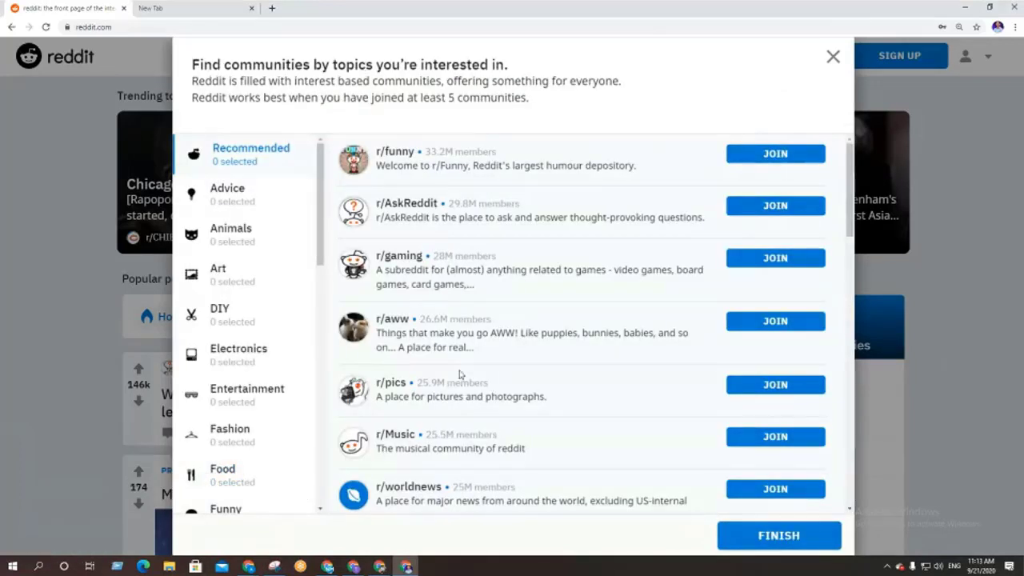
pyautogui.scroll(-3, 460, 374)
pyautogui.scroll(-10, 460, 374)
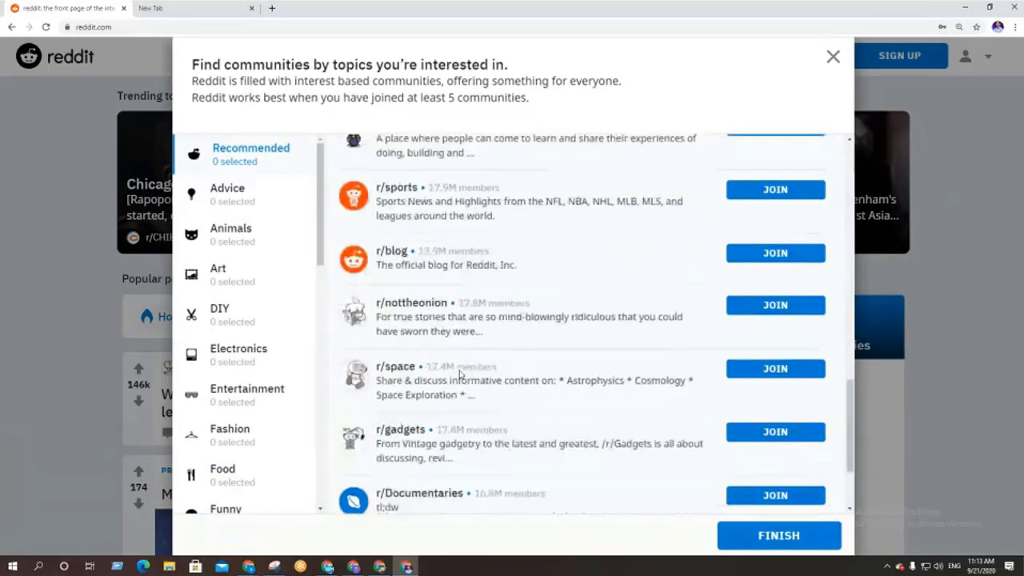
pyautogui.scroll(8, 461, 372)
pyautogui.scroll(5, 460, 370)
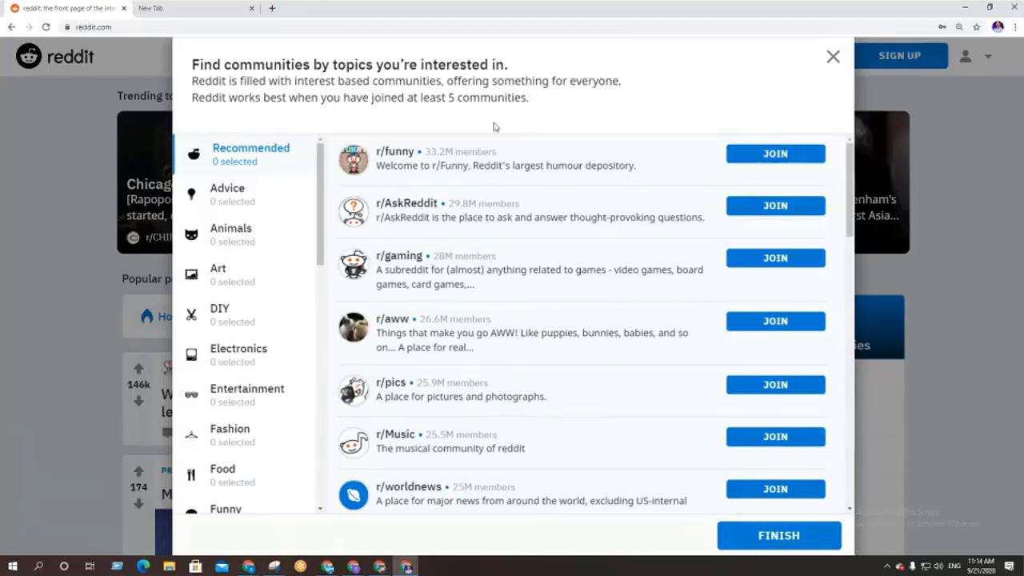
pyautogui.scroll(-2, 253, 288)
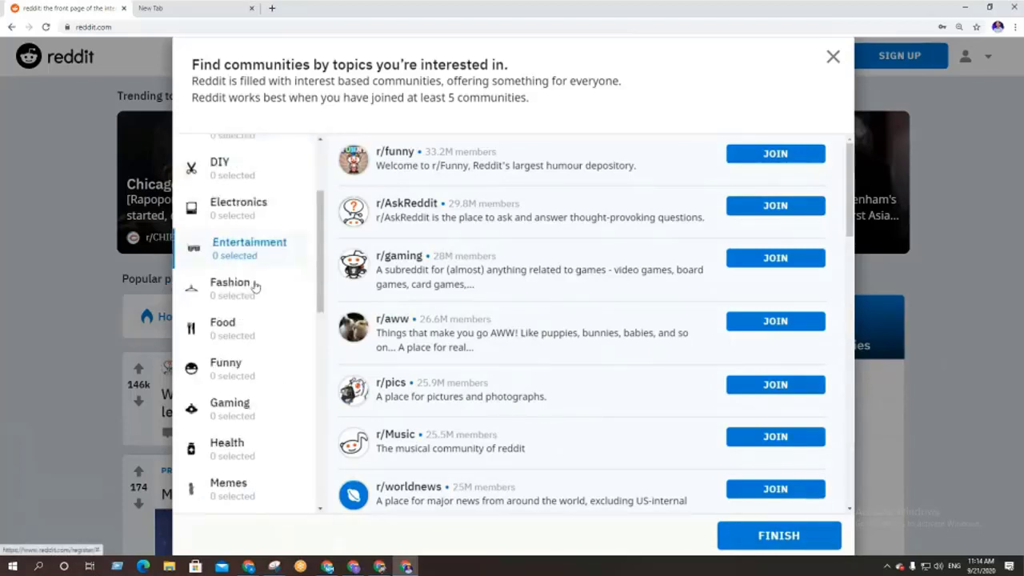
pyautogui.scroll(-4, 240, 403)
pyautogui.scroll(6, 240, 445)
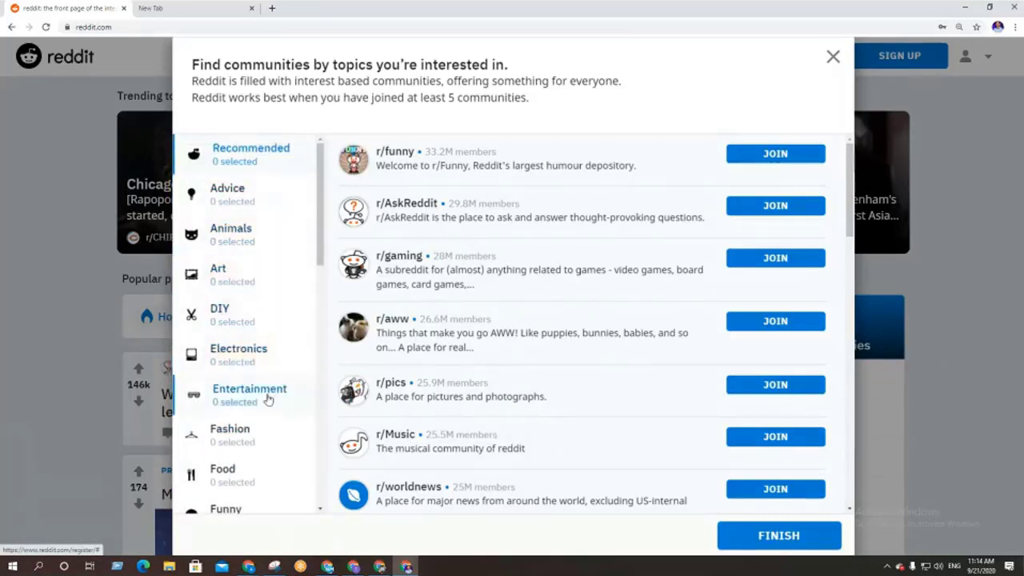
pyautogui.scroll(-2, 268, 398)
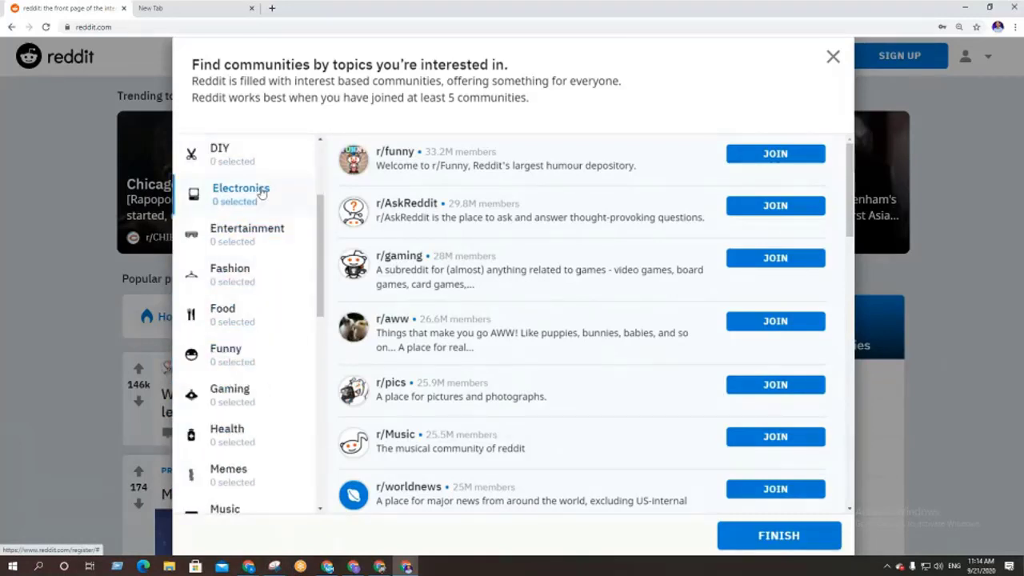
# Browse the Fashion category, noting r/femalefashionadvice's 1.5M member count
pyautogui.click(235, 280)
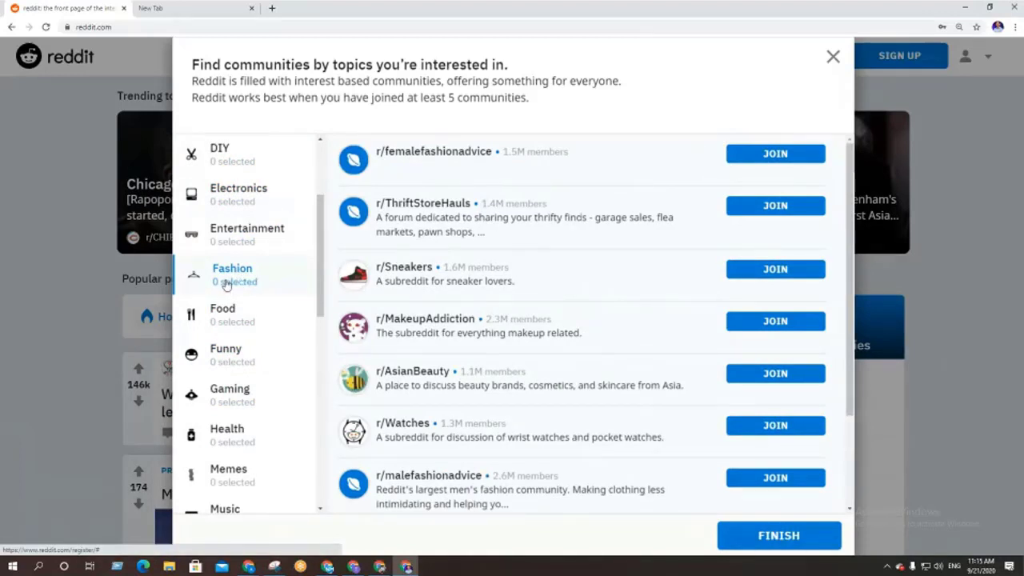
pyautogui.scroll(-3, 522, 329)
pyautogui.scroll(1, 524, 326)
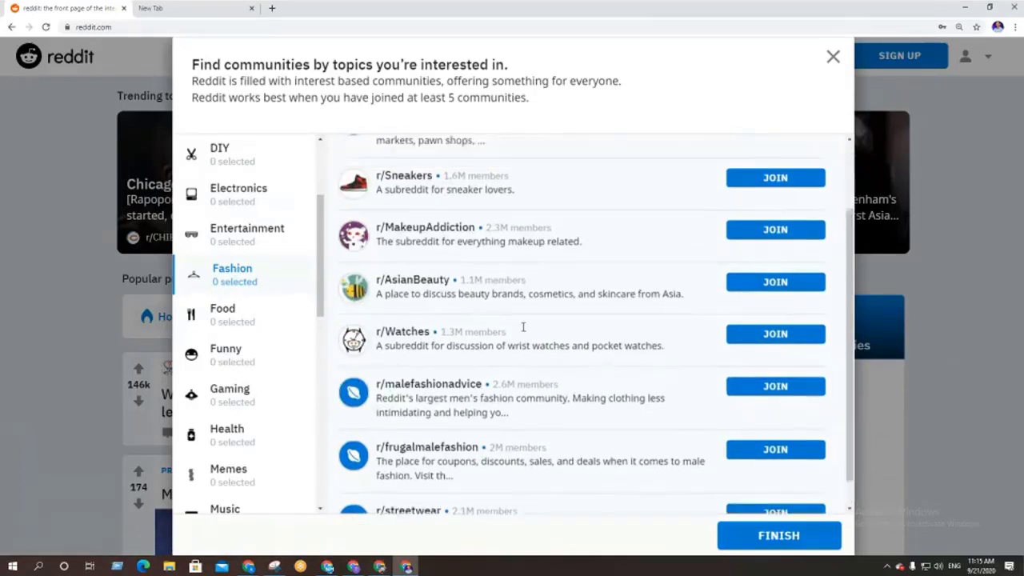
pyautogui.scroll(1, 523, 327)
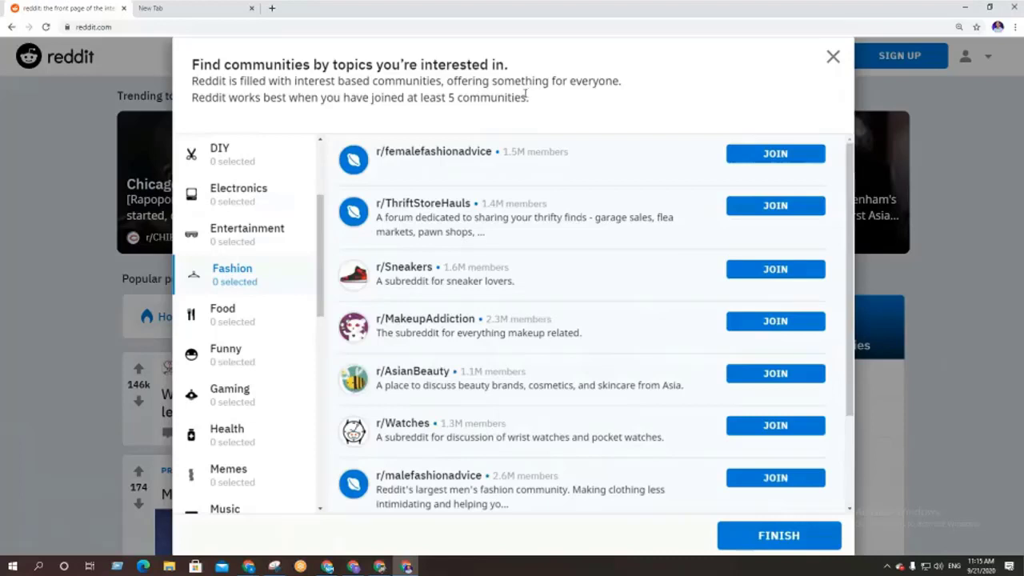
pyautogui.moveTo(503, 151); pyautogui.dragTo(526, 151)
pyautogui.click(519, 160)
pyautogui.moveTo(504, 152); pyautogui.dragTo(526, 155)
pyautogui.click(523, 152)
pyautogui.click(505, 153)
pyautogui.moveTo(503, 153); pyautogui.dragTo(525, 158)
pyautogui.scroll(-2, 229, 389)
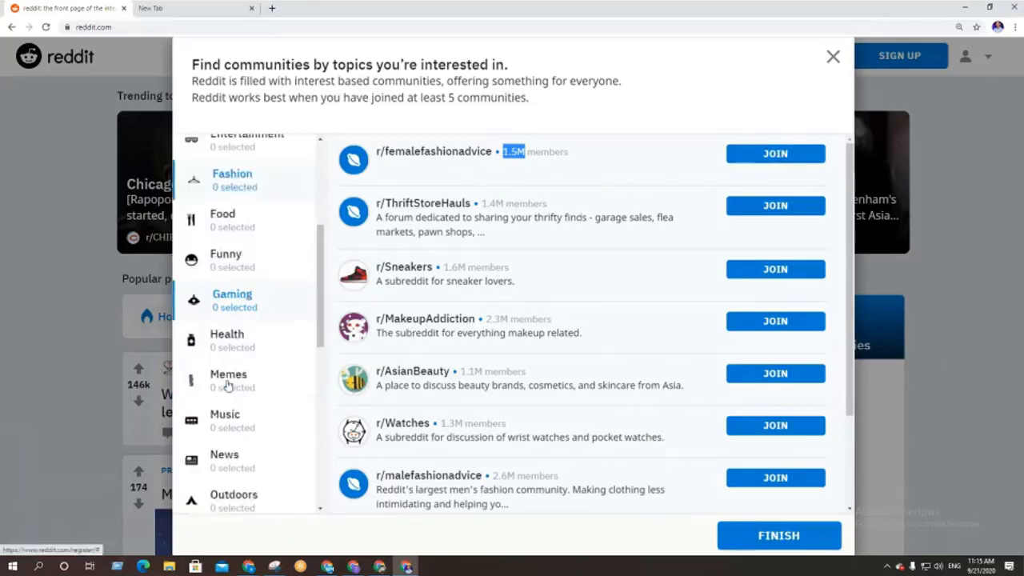
# Look through the communities in the Health category
pyautogui.click(229, 272)
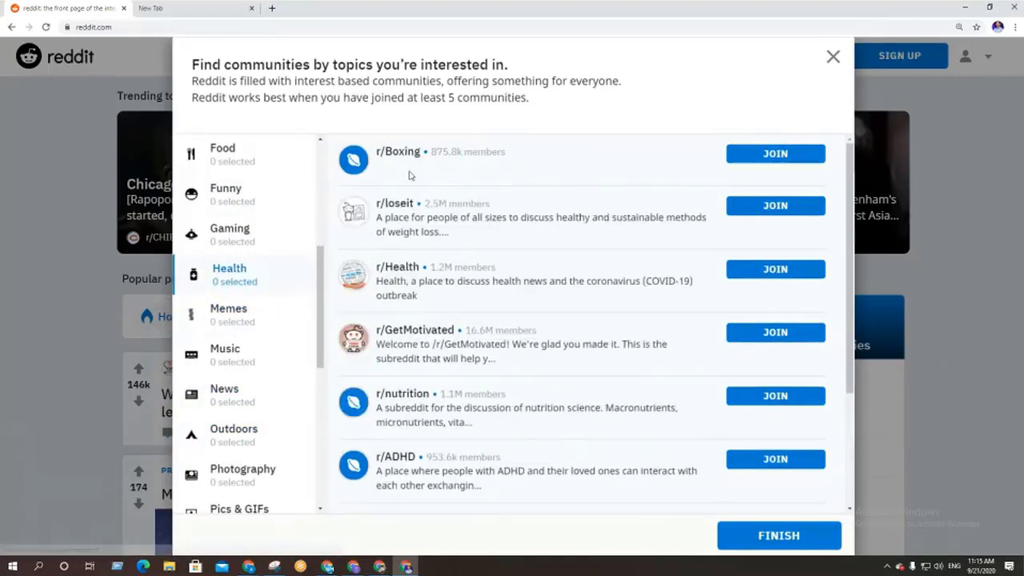
pyautogui.scroll(-2, 449, 319)
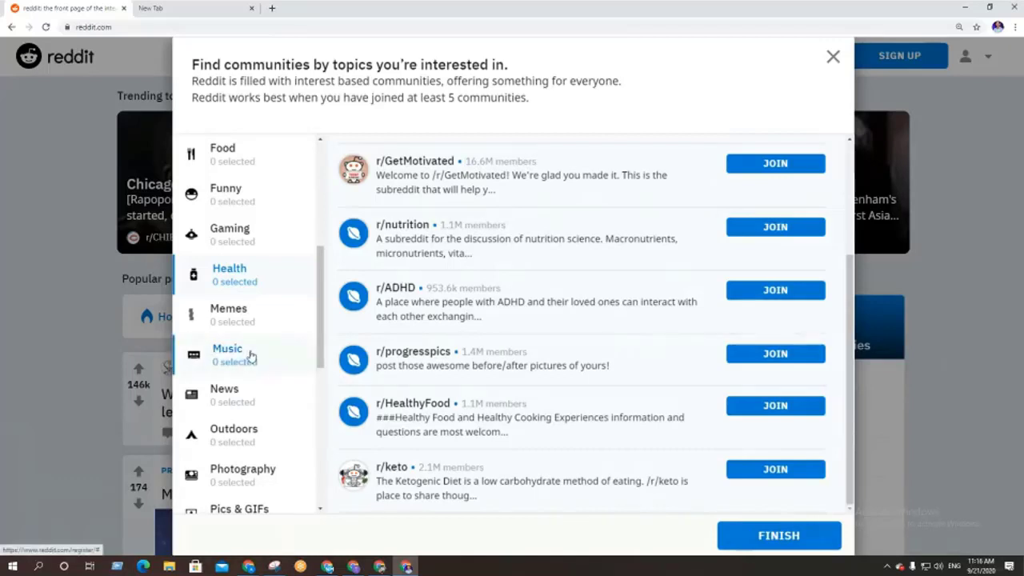
pyautogui.scroll(-5, 251, 370)
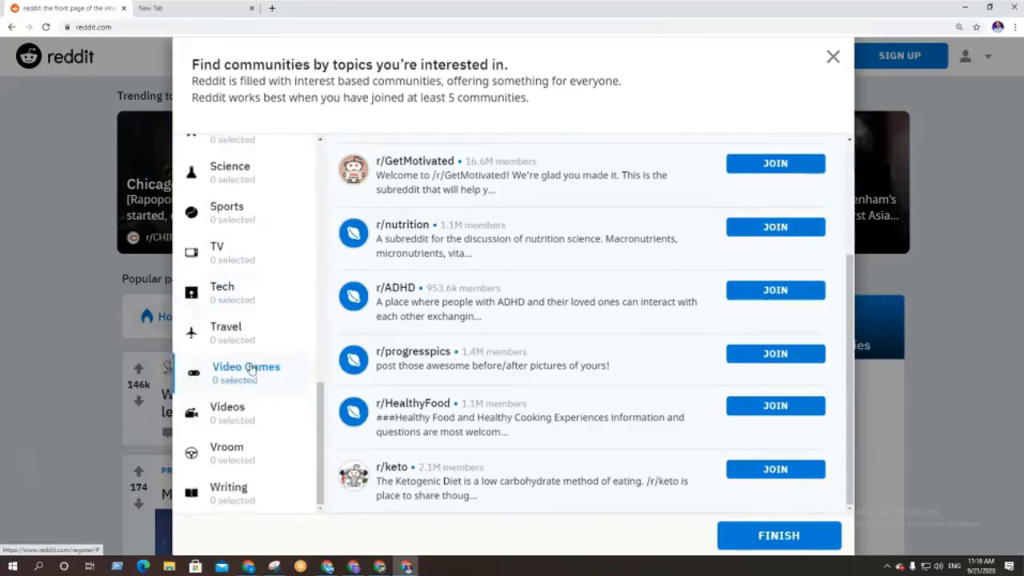
pyautogui.scroll(9, 246, 422)
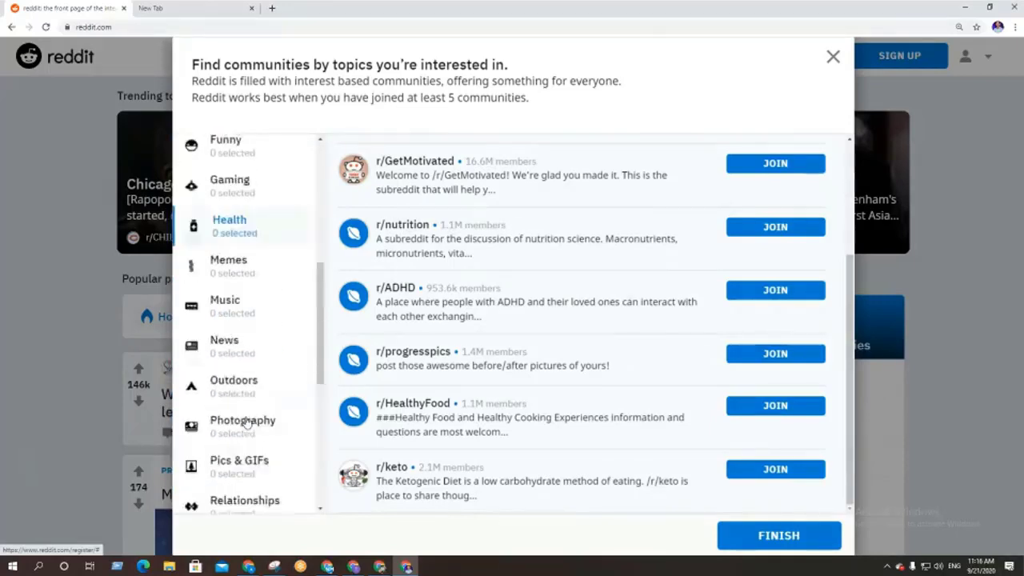
pyautogui.scroll(2, 425, 388)
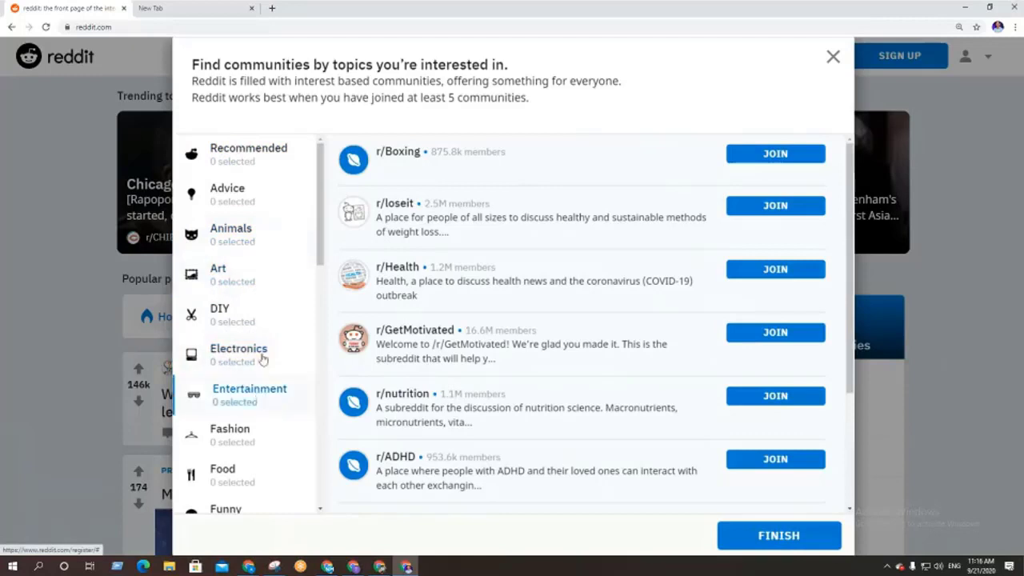
pyautogui.scroll(-2, 254, 336)
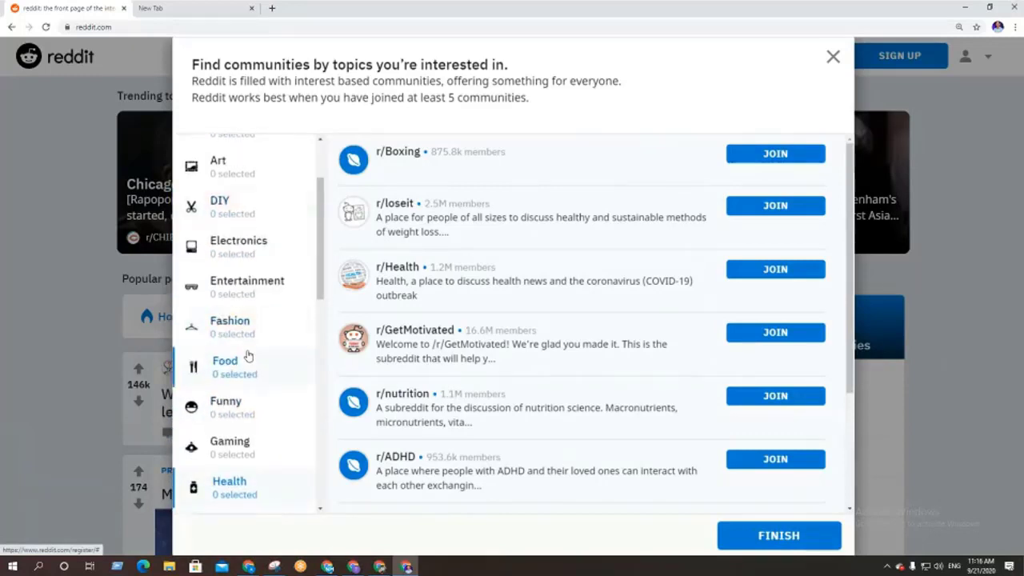
pyautogui.scroll(-2, 257, 368)
# Join nine Fashion subreddits, e.g. r/femalefashionadvice, r/streetwear, r/Watches, r/Sneakers, then finish
pyautogui.click(268, 223)
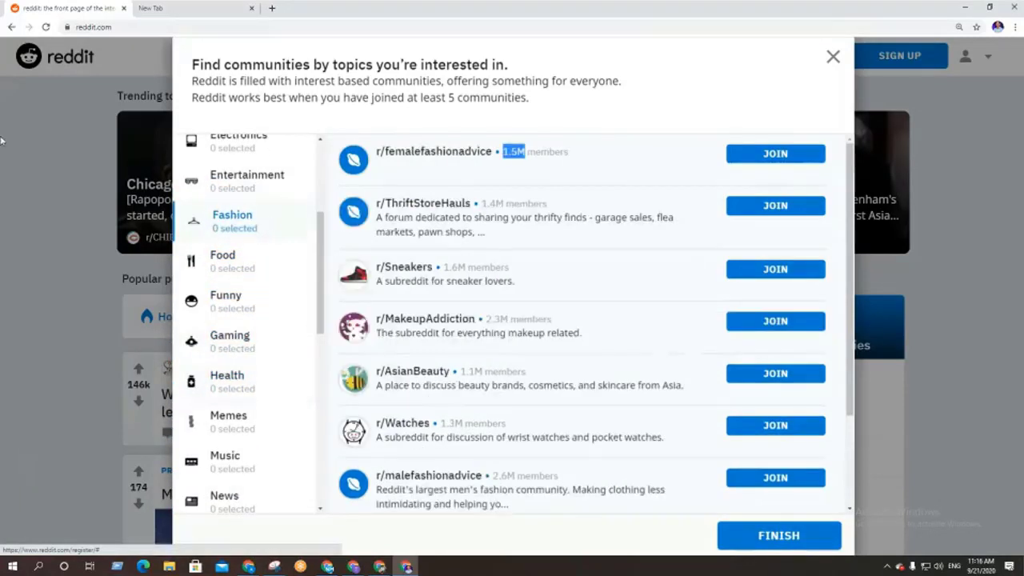
pyautogui.click(744, 161)
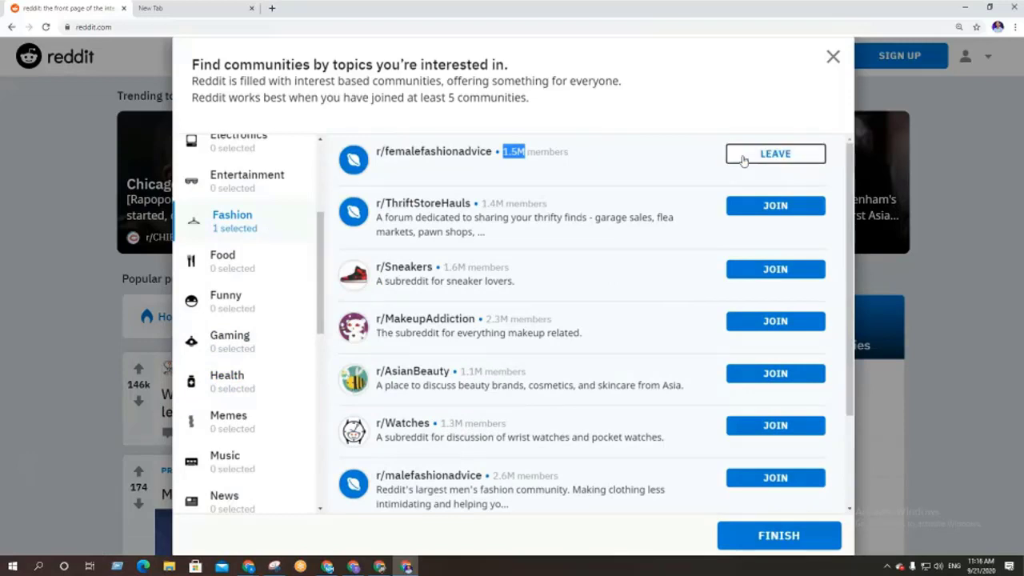
pyautogui.scroll(-2, 677, 314)
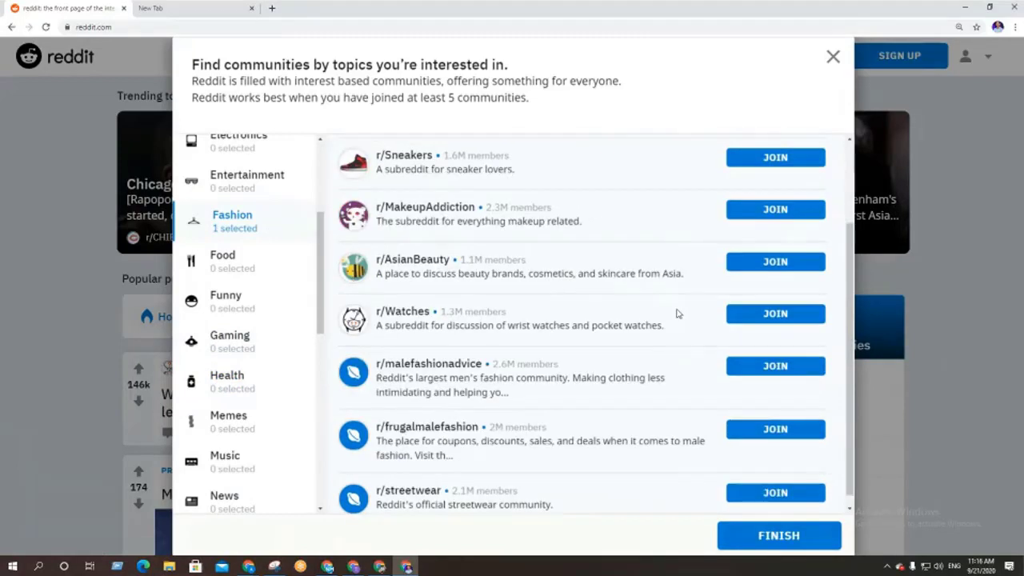
pyautogui.click(741, 481)
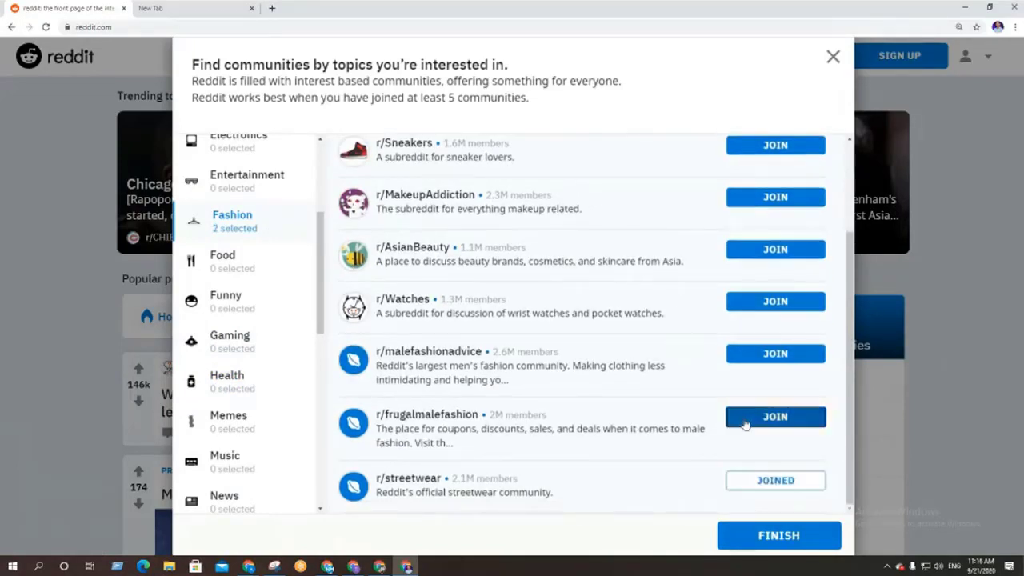
pyautogui.click(754, 417)
pyautogui.click(752, 355)
pyautogui.click(751, 304)
pyautogui.click(752, 251)
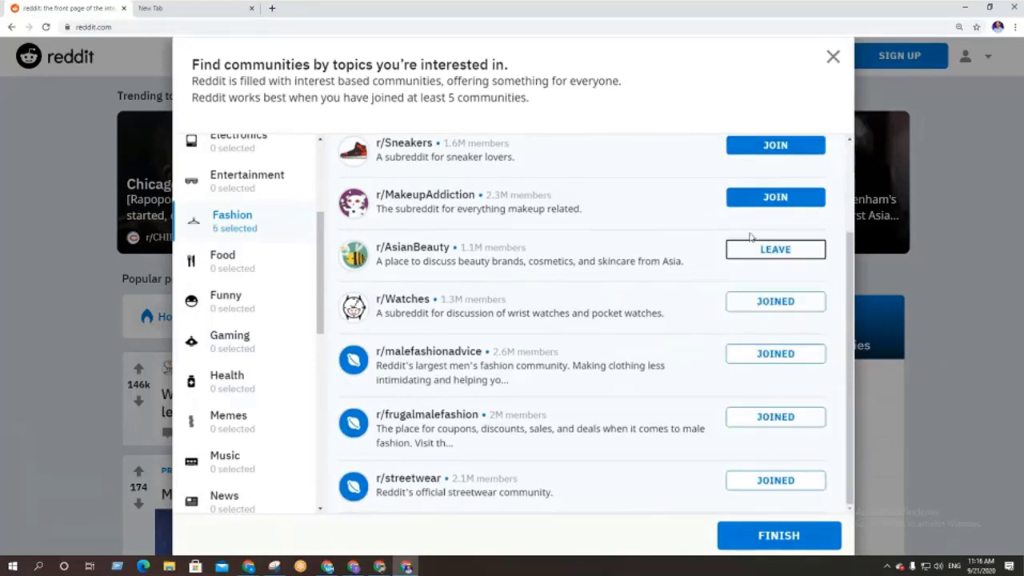
pyautogui.click(752, 198)
pyautogui.click(752, 147)
pyautogui.scroll(2, 694, 309)
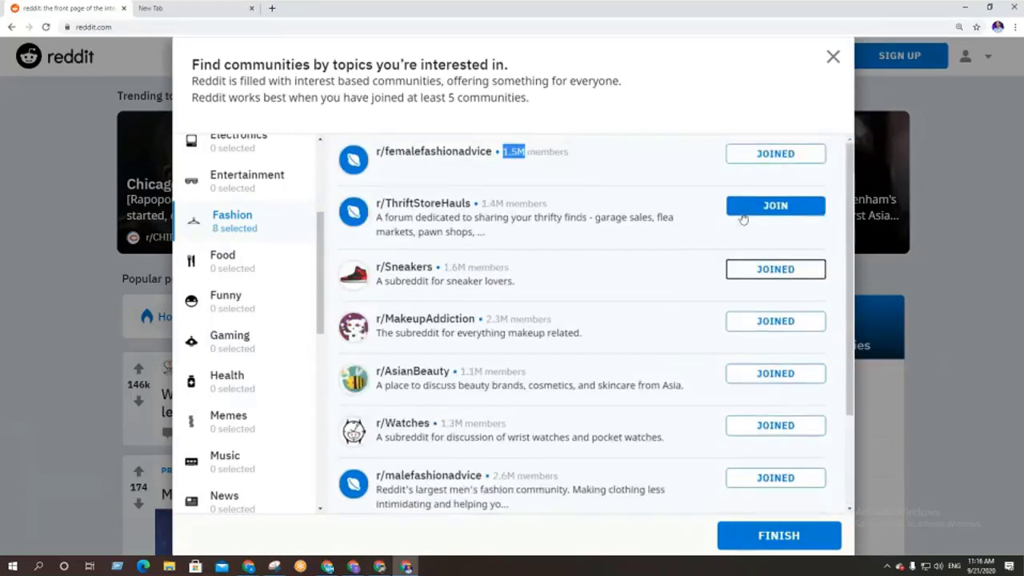
pyautogui.click(760, 205)
pyautogui.scroll(-2, 625, 342)
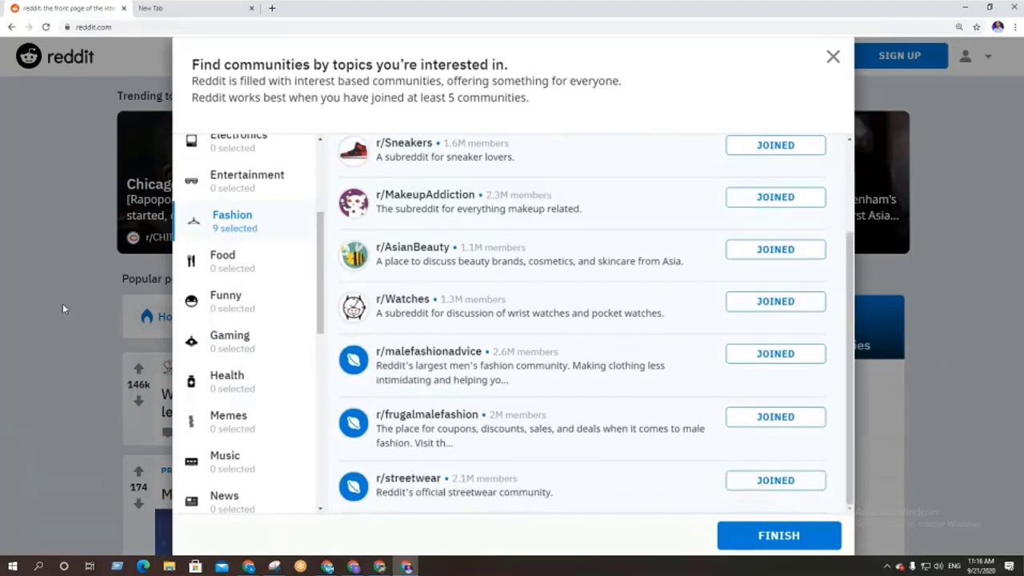
pyautogui.scroll(3, 252, 368)
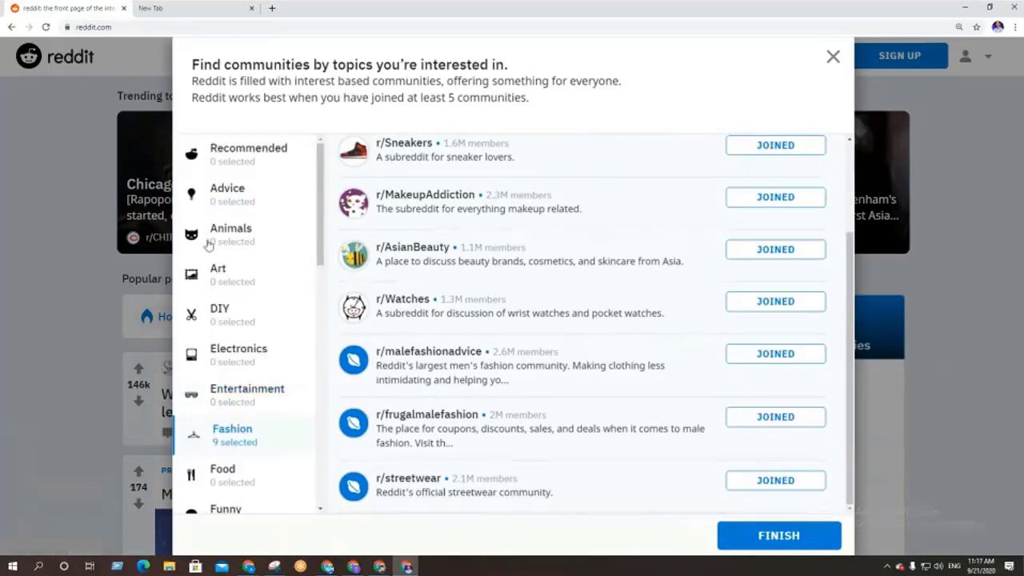
pyautogui.click(772, 538)
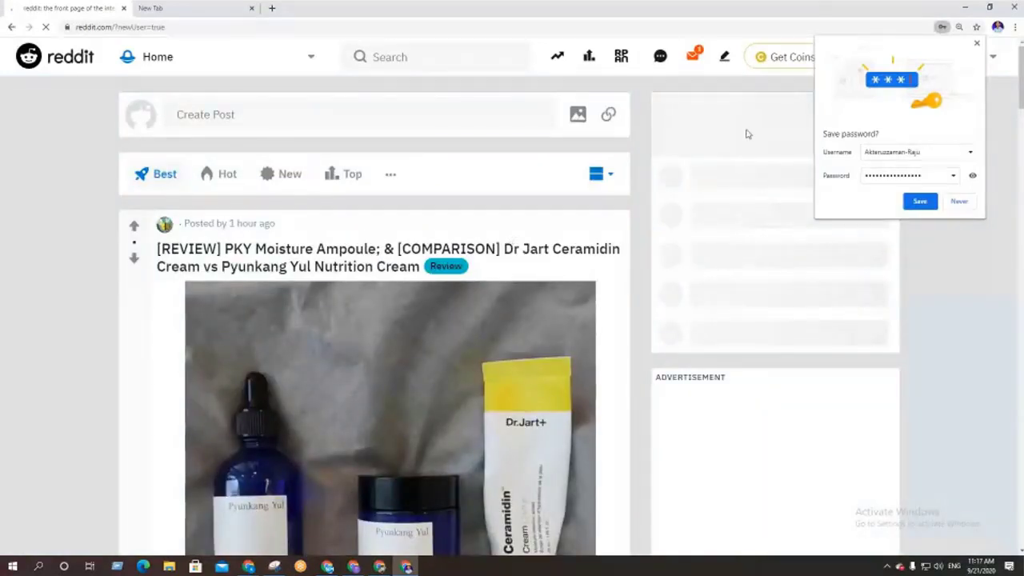
# Save the Reddit login in Chrome under the email address and dismiss the sync prompt
pyautogui.click(969, 155)
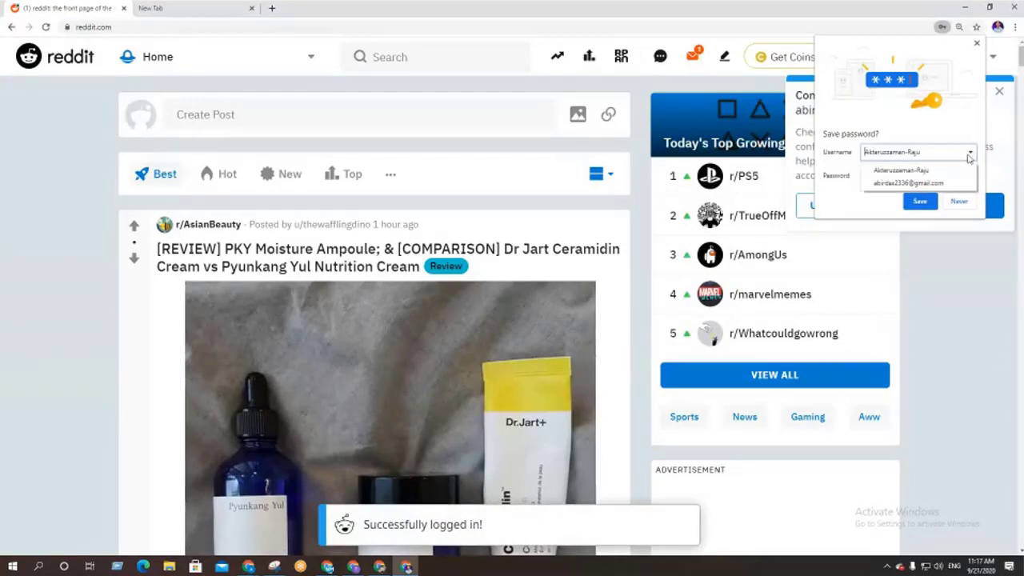
pyautogui.click(933, 181)
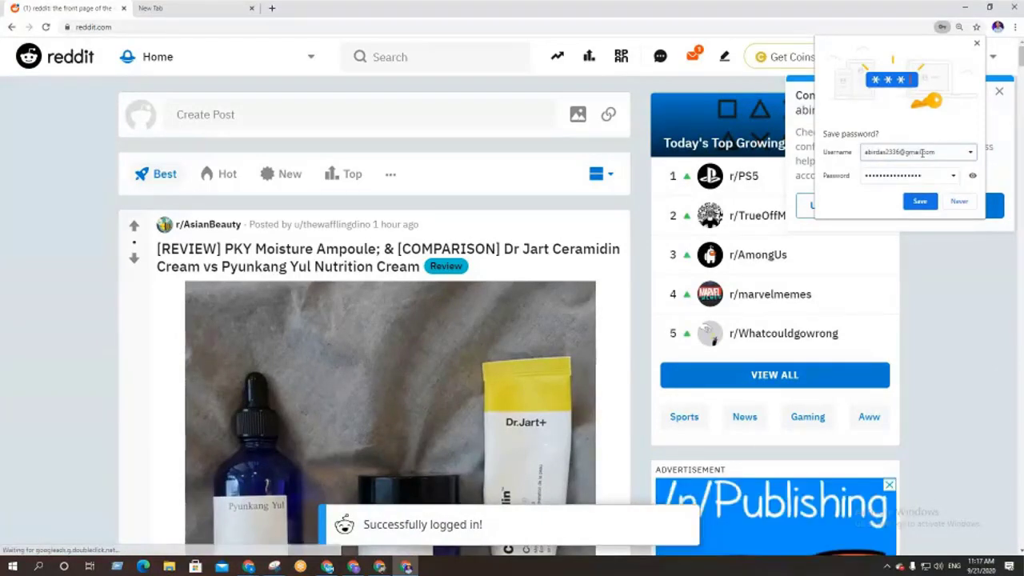
pyautogui.click(922, 202)
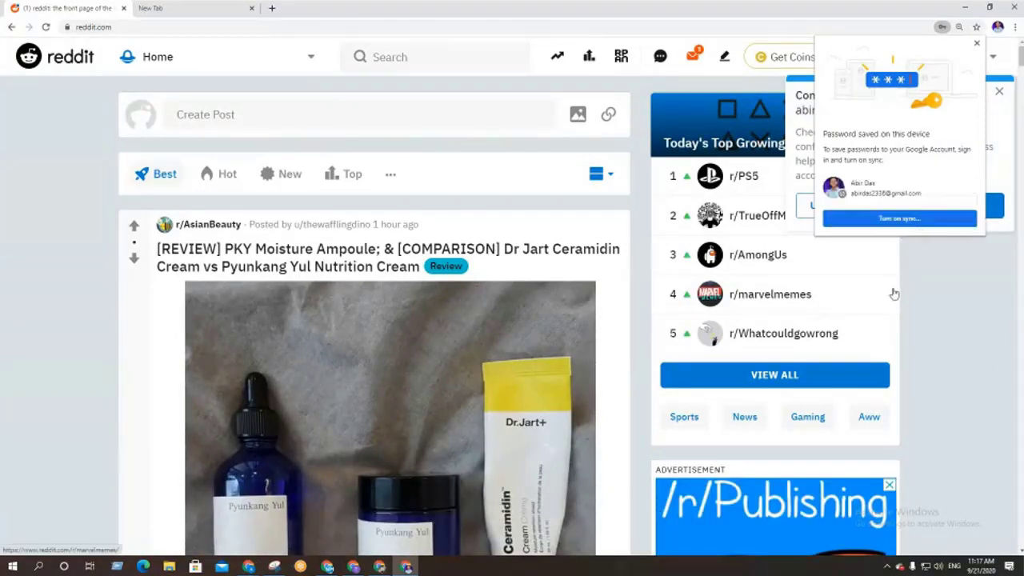
pyautogui.click(888, 220)
pyautogui.click(574, 270)
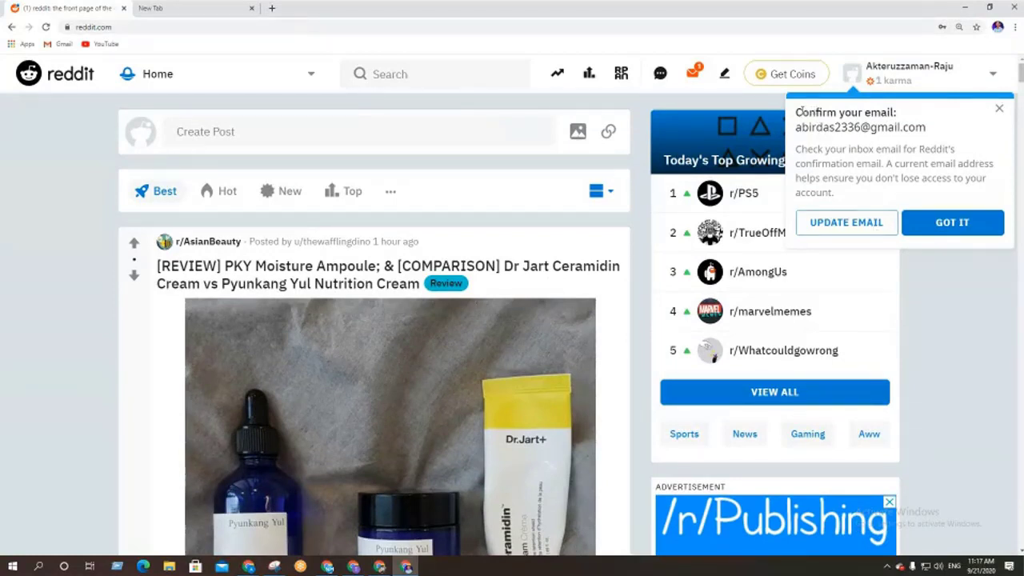
# Read Reddit's confirm-your-email prompt, then switch to the new browser tab
pyautogui.moveTo(799, 111); pyautogui.dragTo(936, 128)
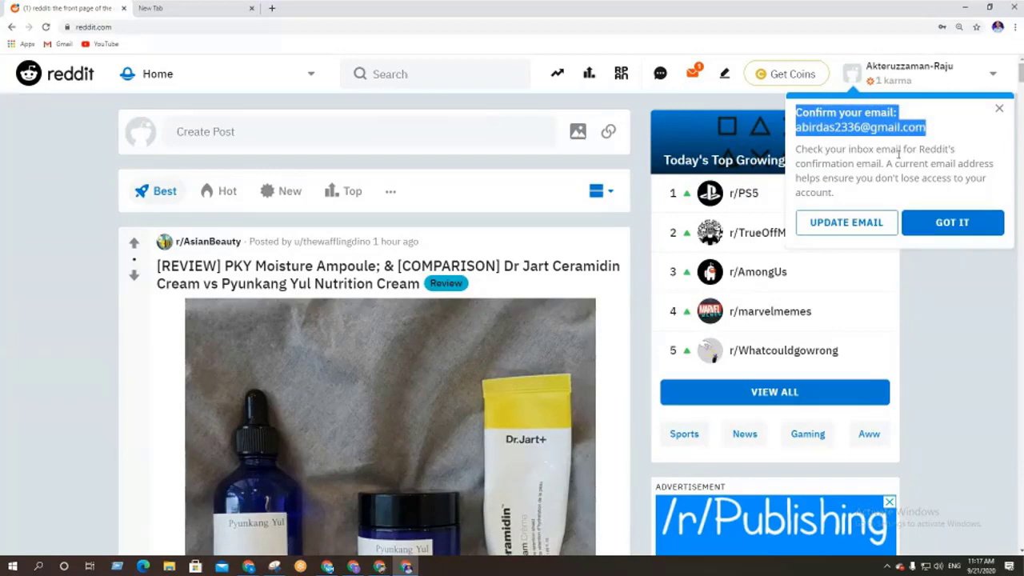
pyautogui.click(874, 150)
pyautogui.moveTo(798, 113); pyautogui.dragTo(924, 150)
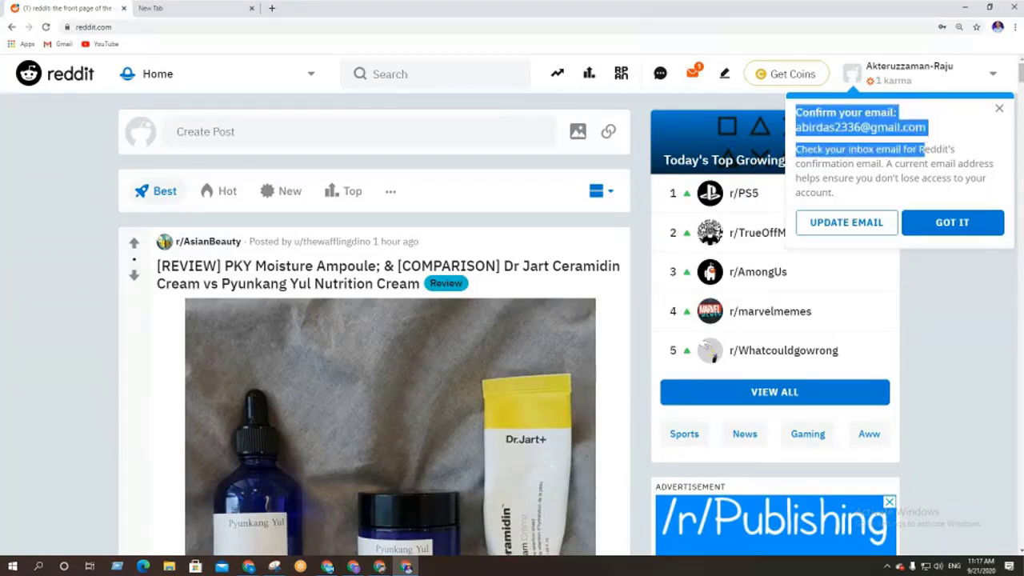
pyautogui.click(184, 8)
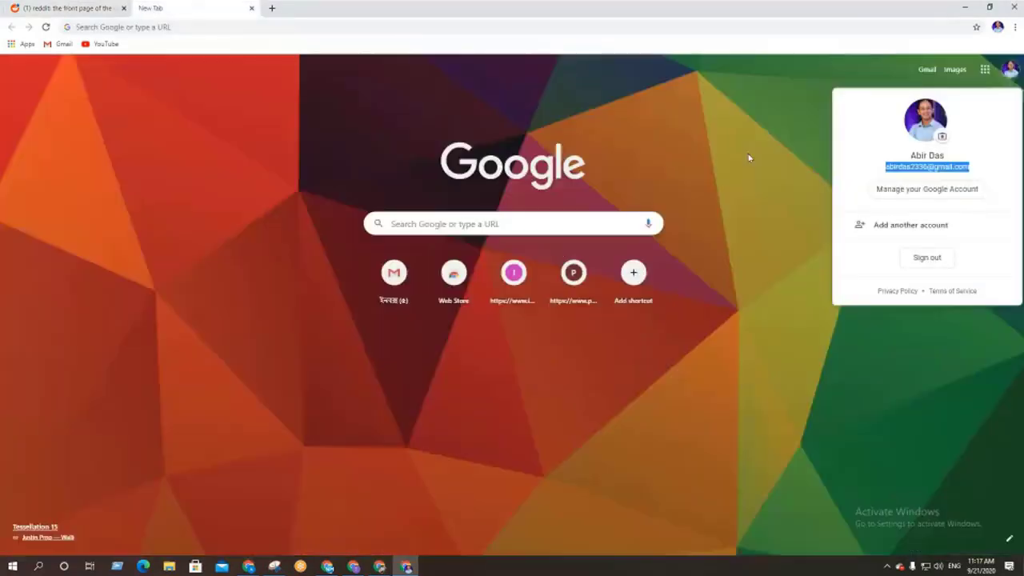
# Open the 'Verify your Reddit email address' message in Gmail and follow its verification link
pyautogui.click(926, 71)
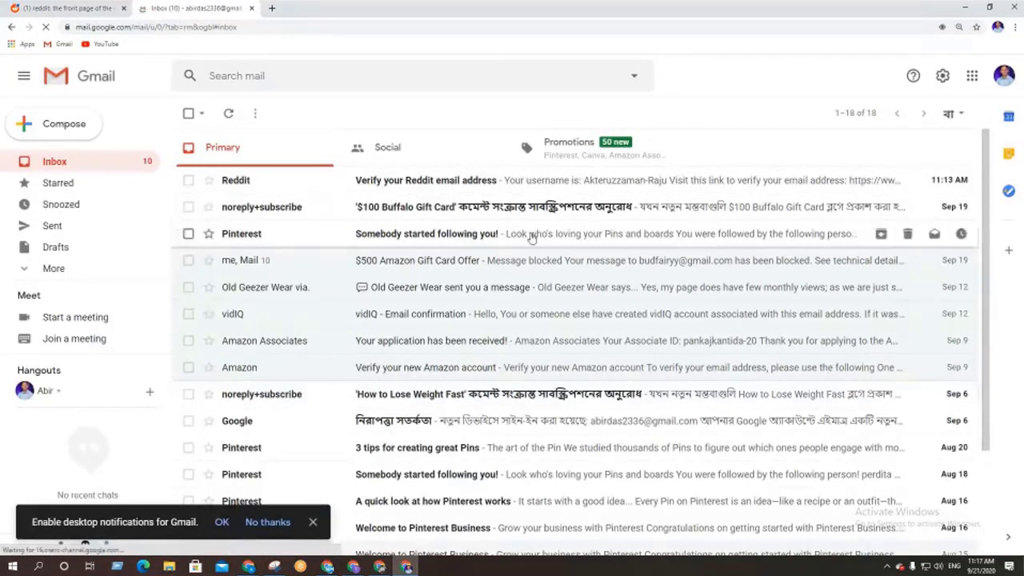
pyautogui.click(613, 188)
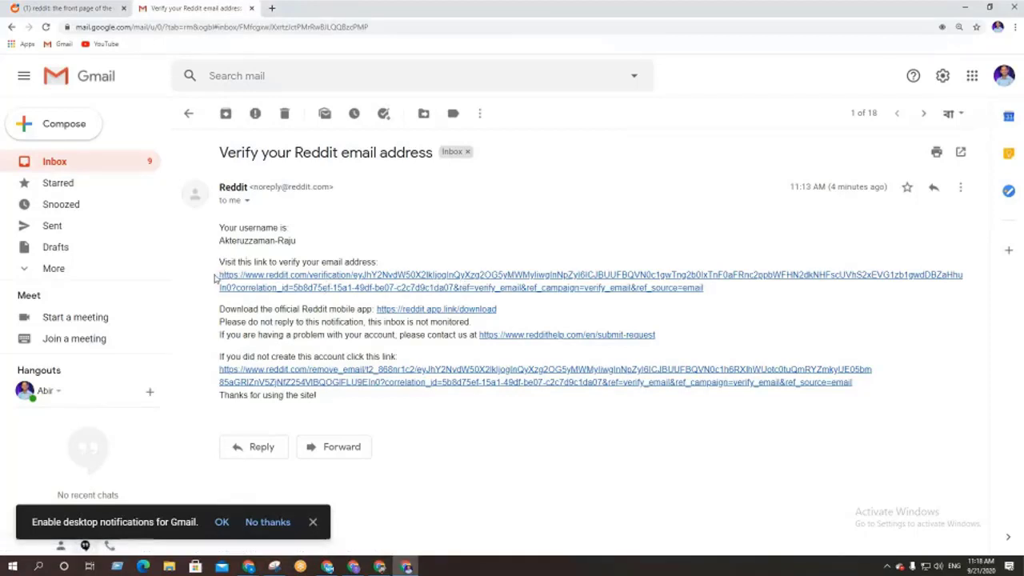
pyautogui.moveTo(215, 277); pyautogui.dragTo(336, 400)
pyautogui.moveTo(706, 288); pyautogui.dragTo(221, 276)
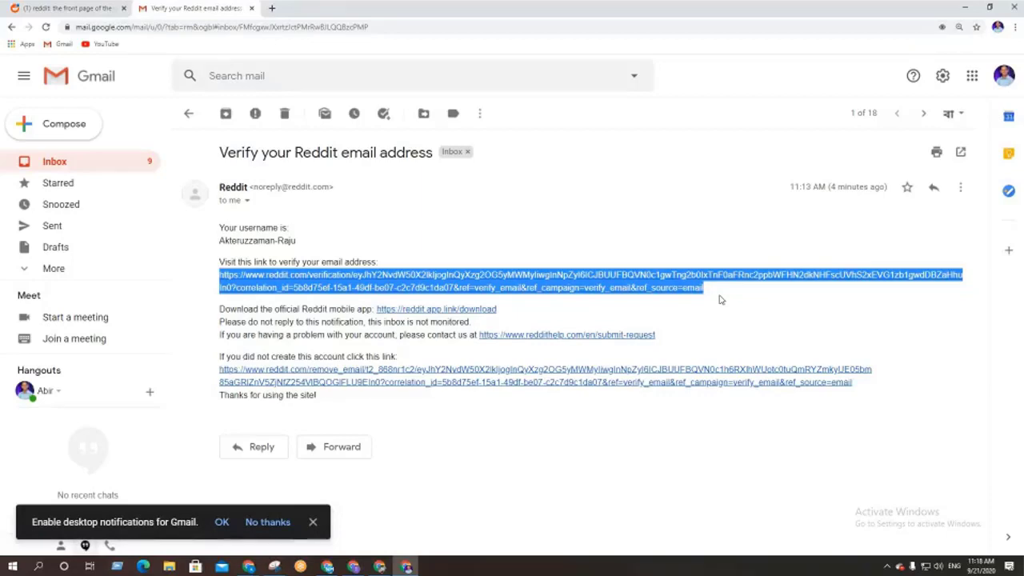
pyautogui.moveTo(720, 299); pyautogui.dragTo(223, 275)
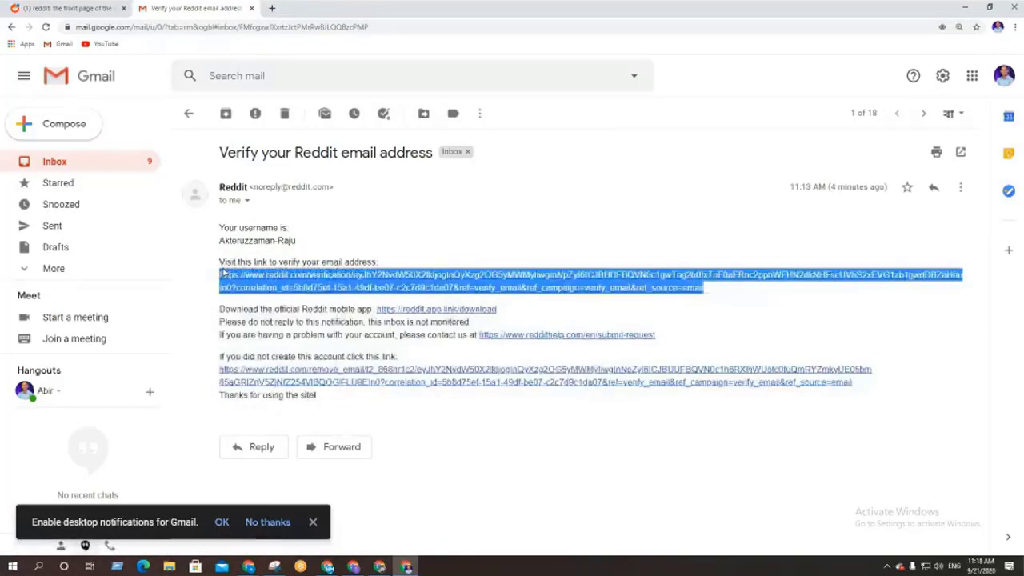
pyautogui.click(481, 232)
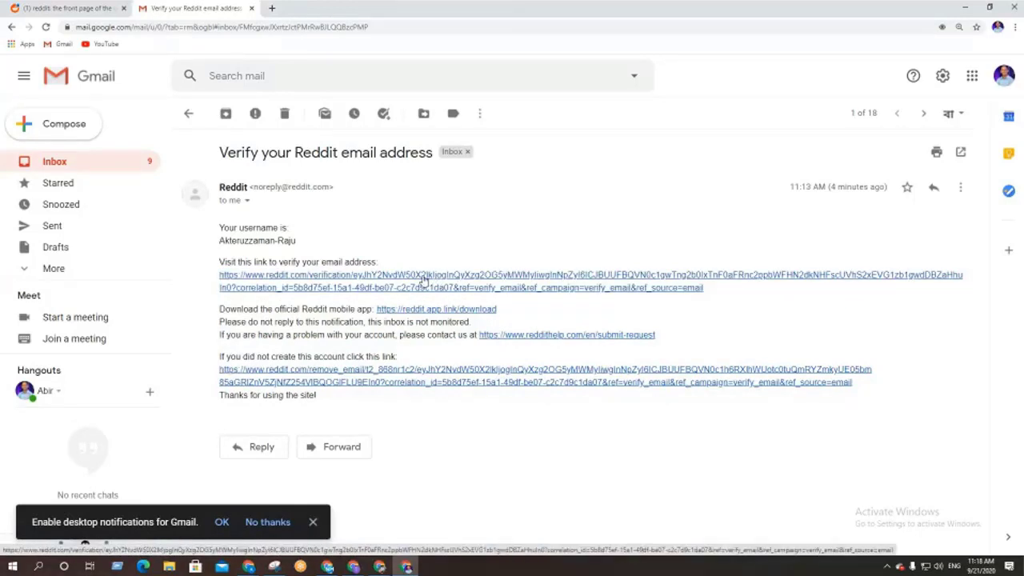
pyautogui.click(424, 278)
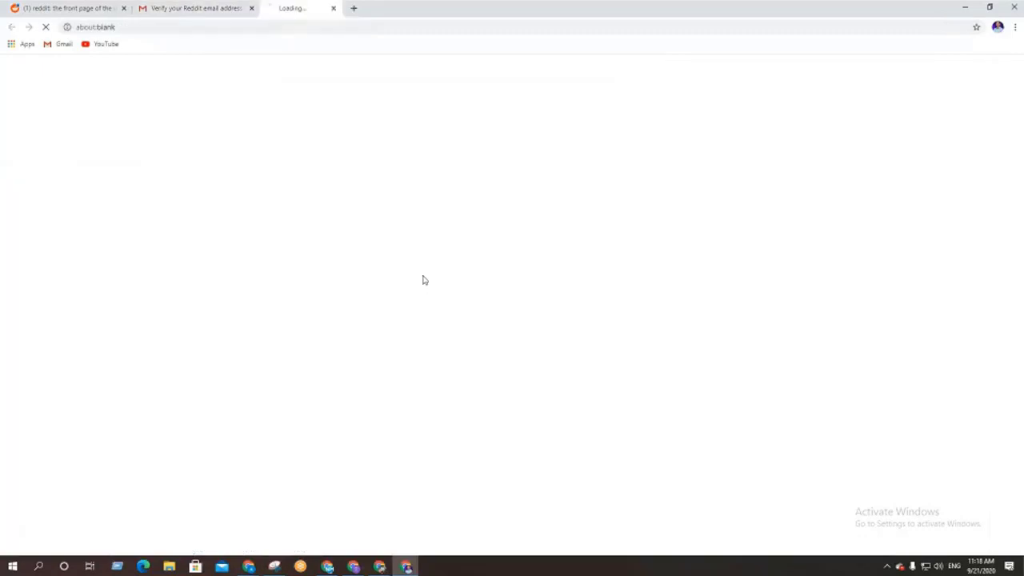
# Switch to the r/popular tab and close the old 'reddit: the front page' tab
pyautogui.click(230, 6)
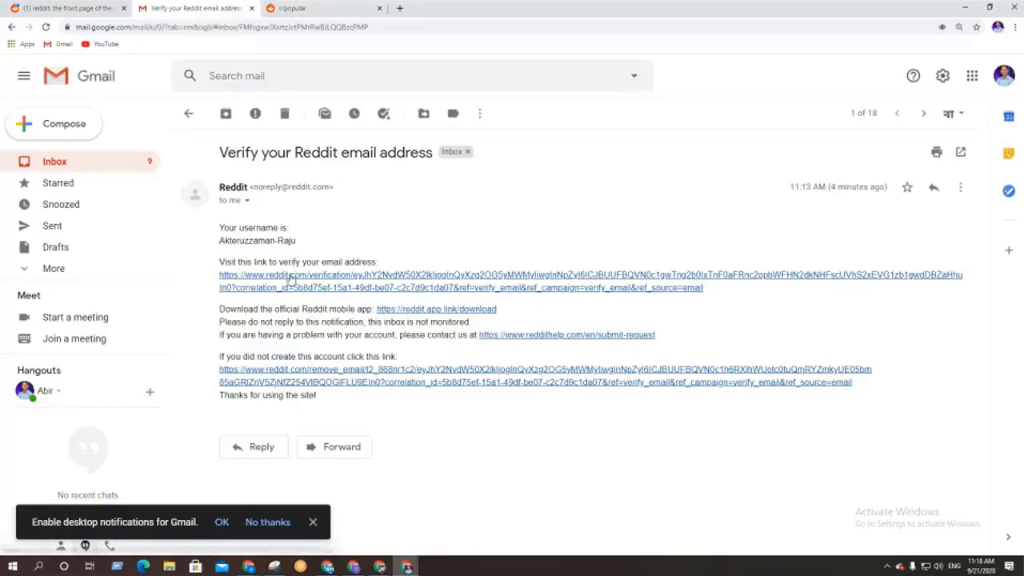
pyautogui.click(304, 12)
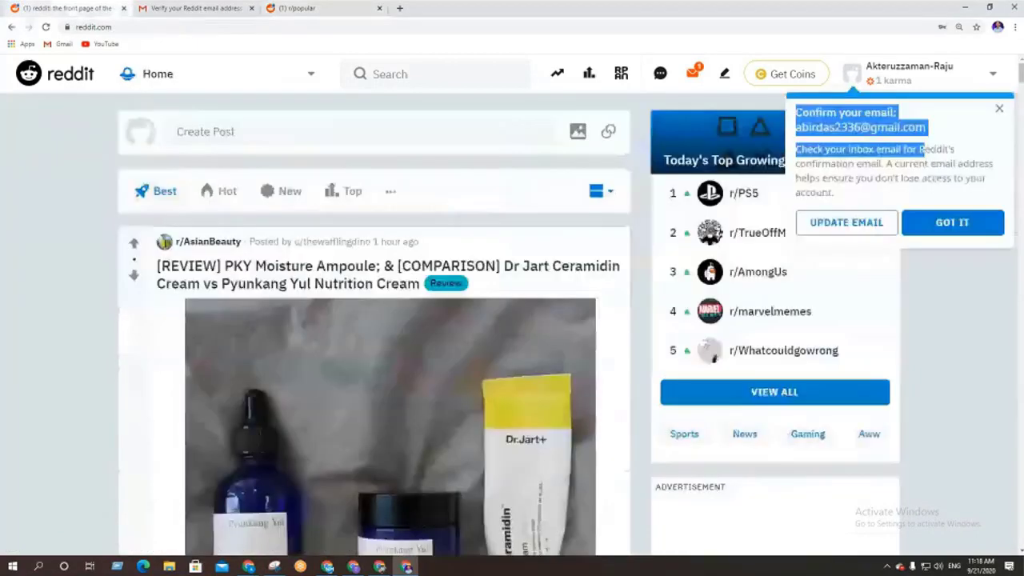
pyautogui.hotkey('ctrl', '1')
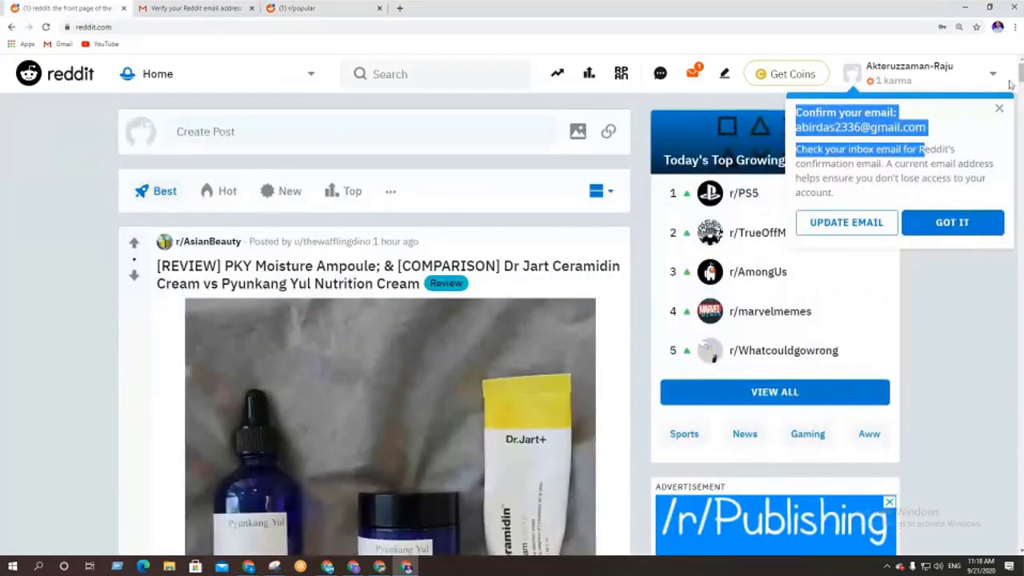
pyautogui.click(325, 11)
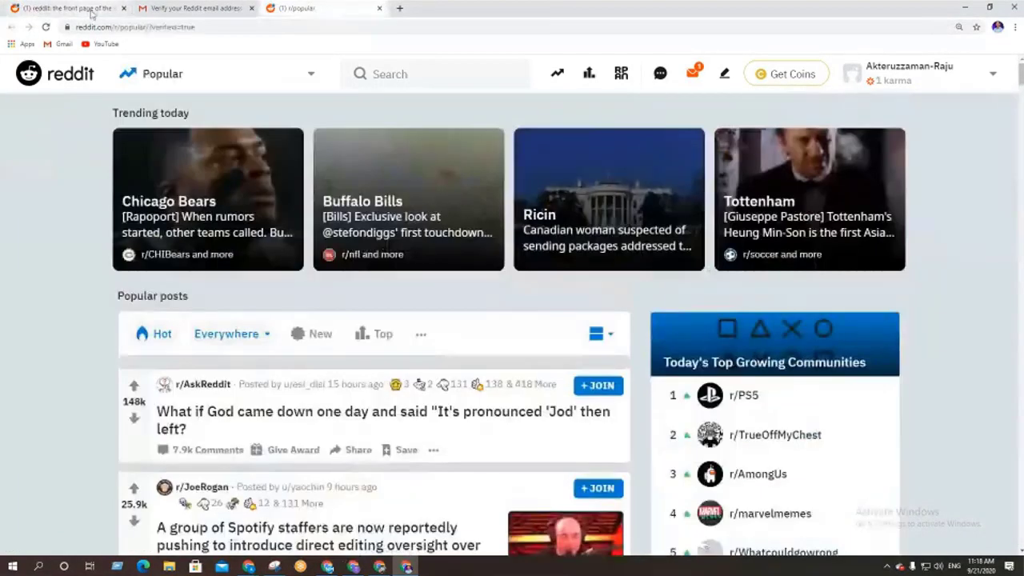
pyautogui.click(123, 8)
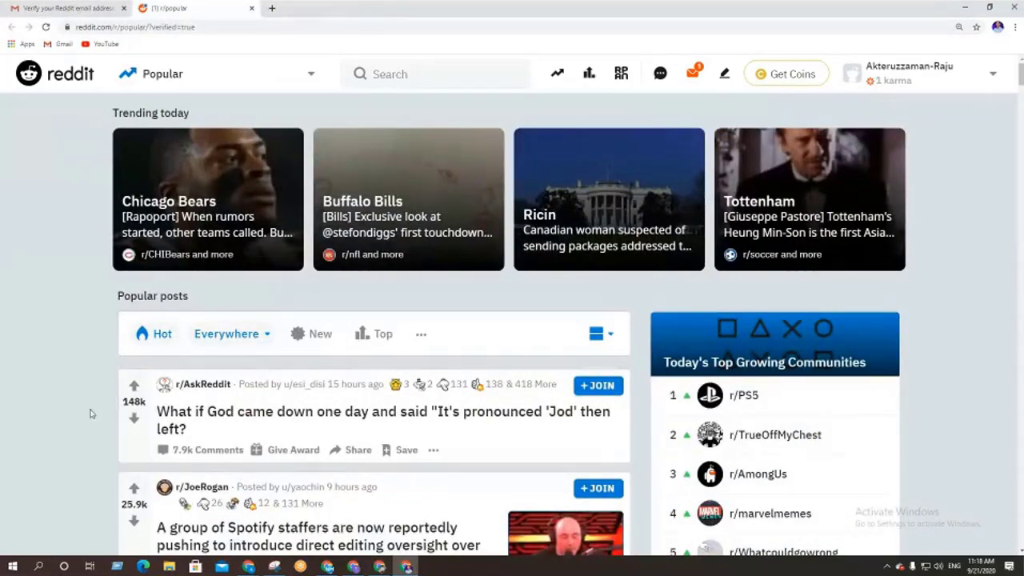
pyautogui.scroll(-2, 13, 364)
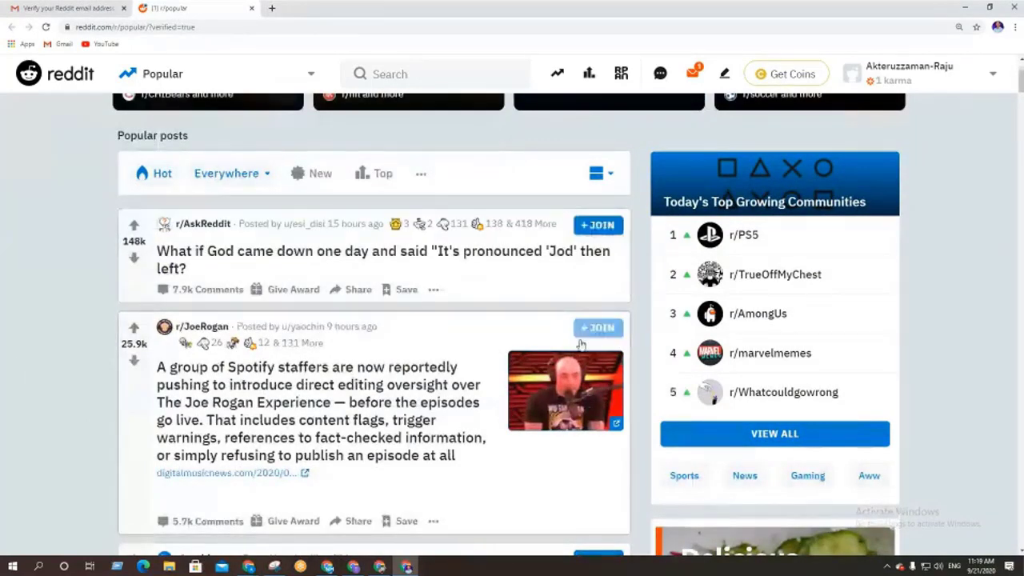
pyautogui.scroll(-5, 228, 400)
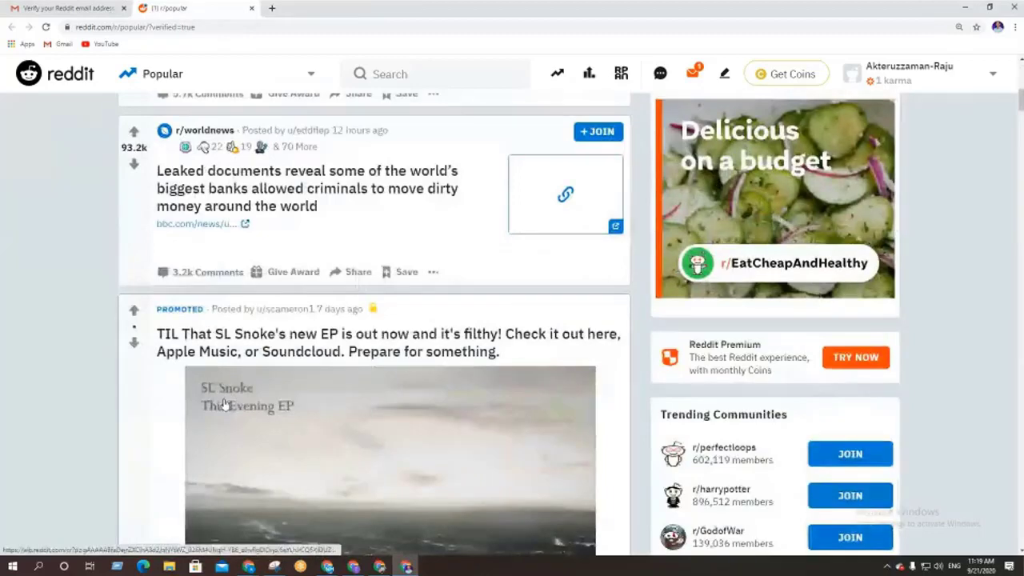
pyautogui.scroll(-4, 228, 404)
pyautogui.scroll(-1, 210, 409)
pyautogui.scroll(-3, 209, 409)
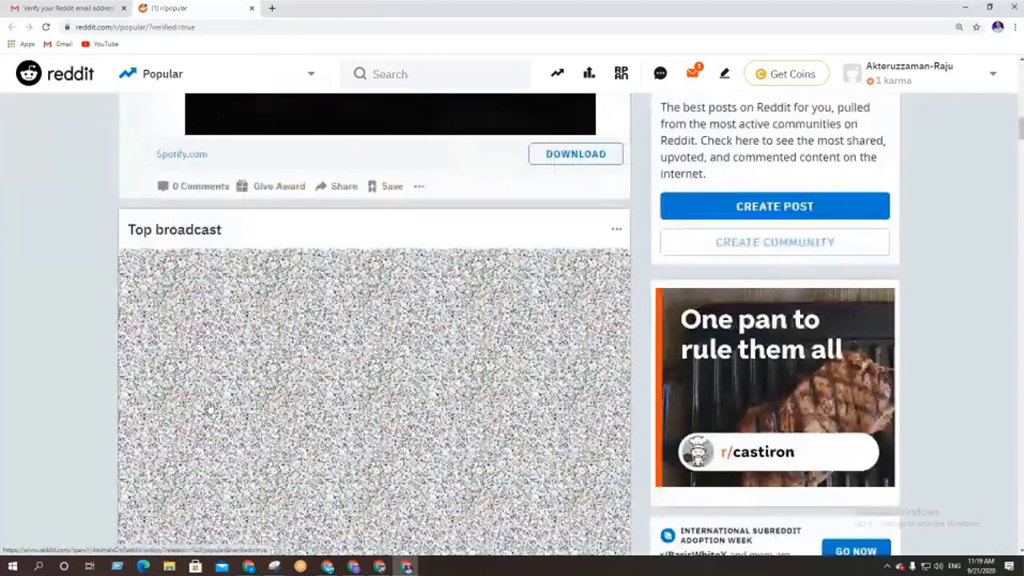
pyautogui.scroll(20, 102, 352)
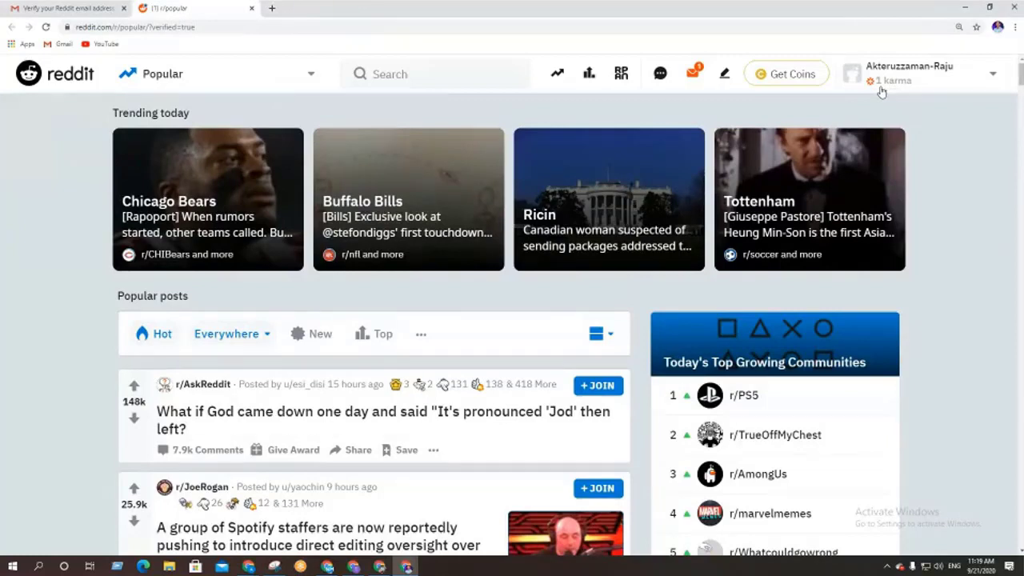
pyautogui.click(966, 75)
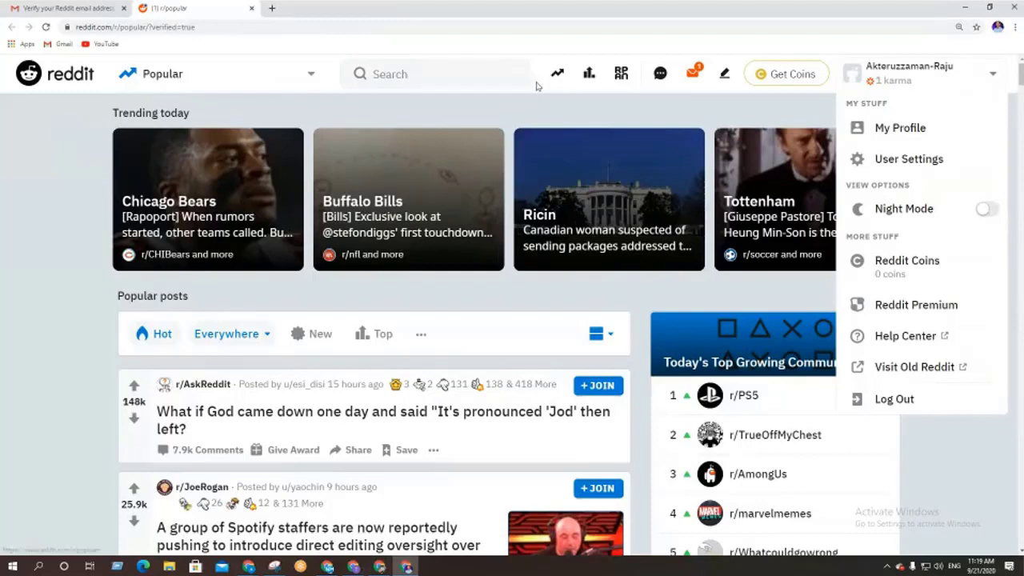
pyautogui.click(40, 182)
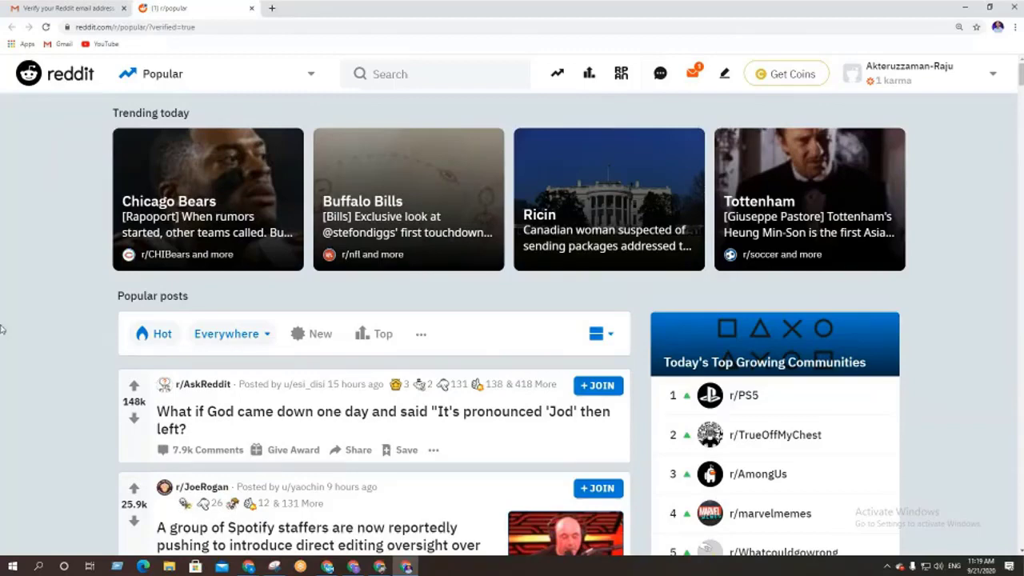
pyautogui.scroll(-1, 3, 427)
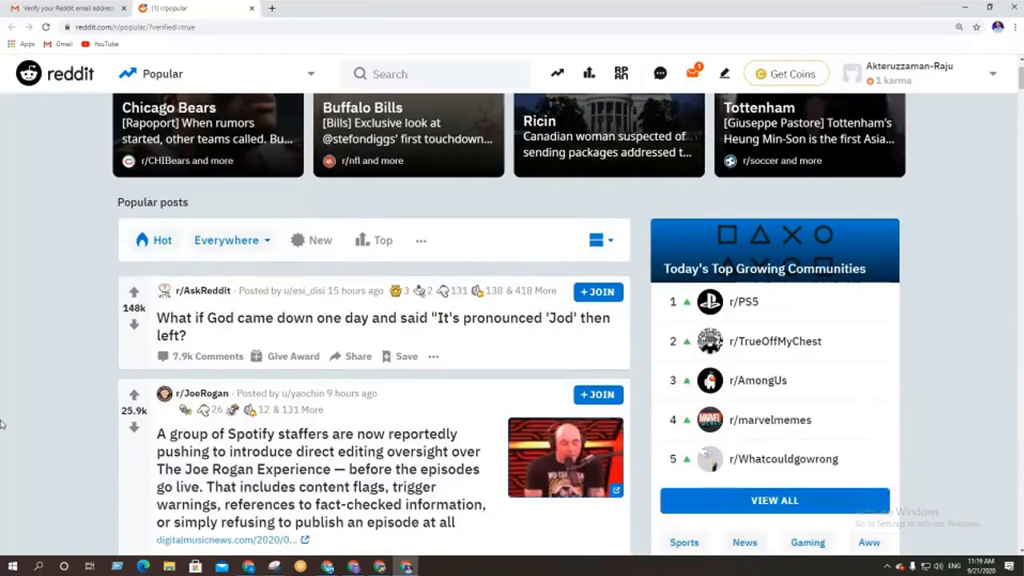
pyautogui.scroll(1, 2, 424)
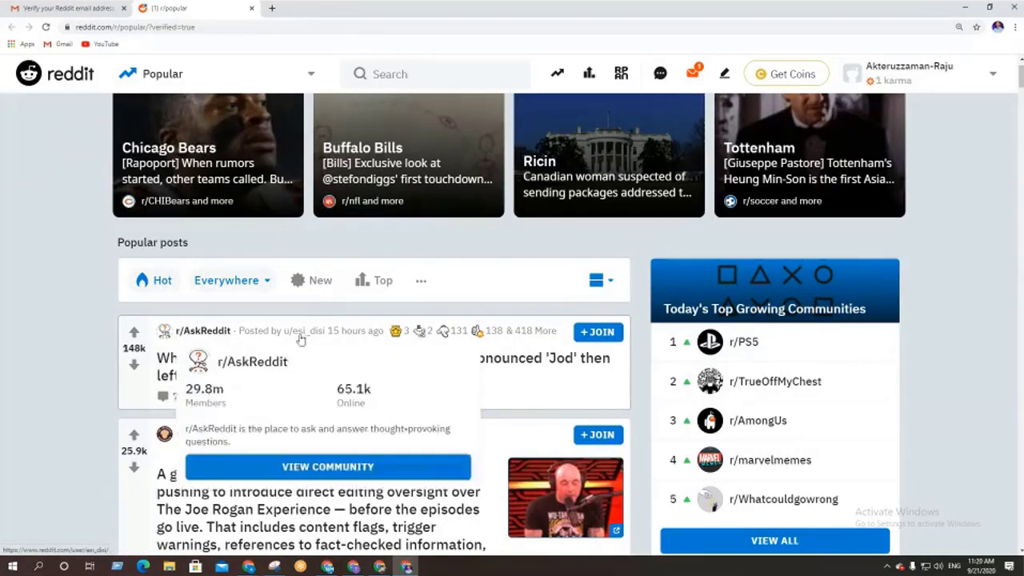
pyautogui.moveTo(313, 334)
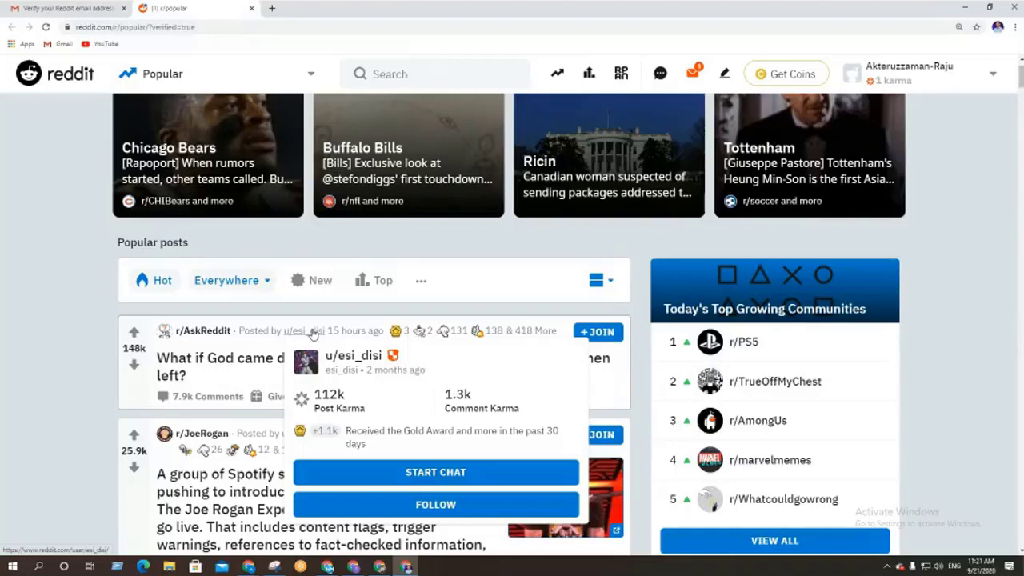
pyautogui.moveTo(200, 332)
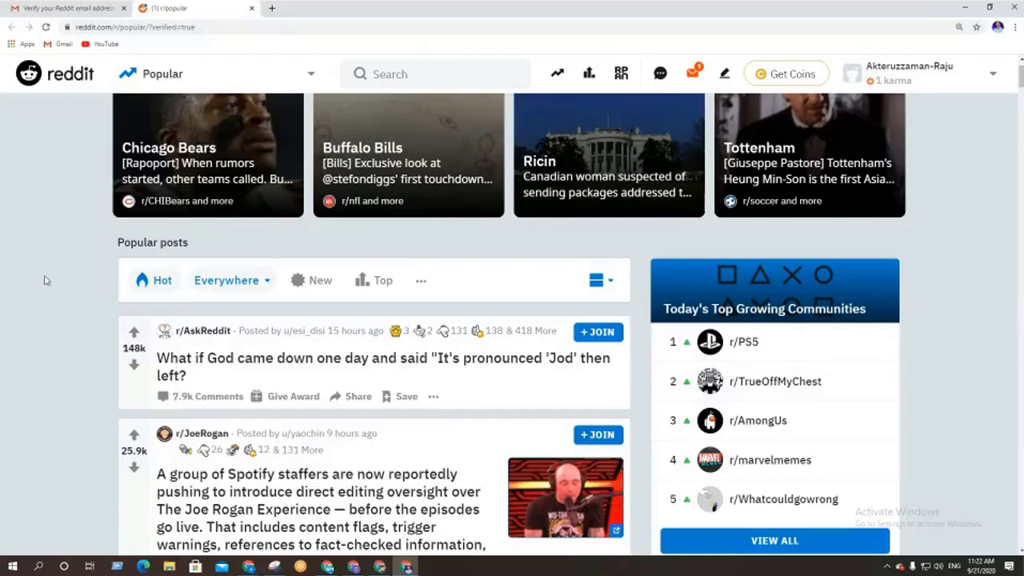
# Open My Profile from the account menu and look over its empty-posts message
pyautogui.click(945, 79)
pyautogui.click(888, 128)
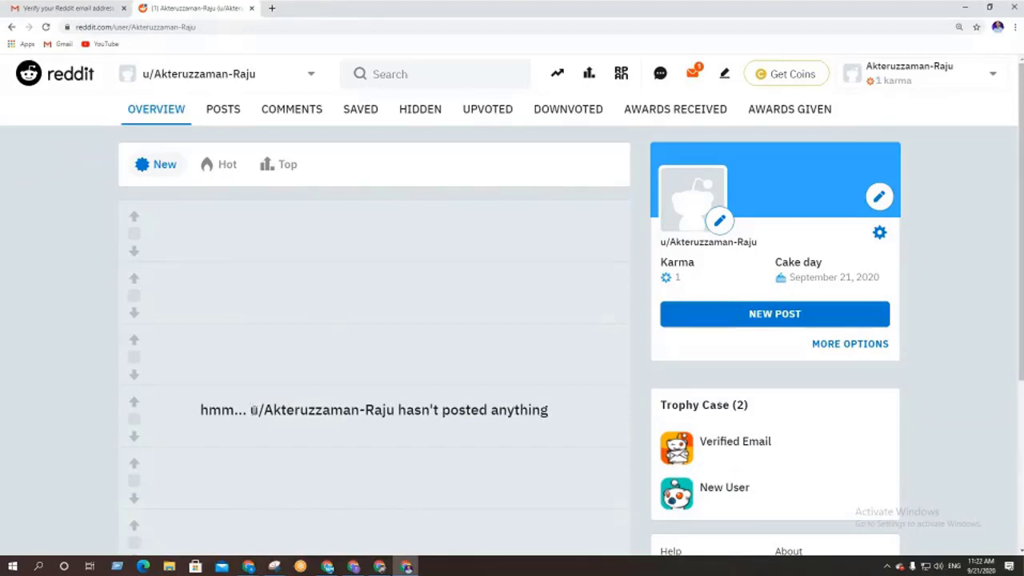
pyautogui.moveTo(264, 410); pyautogui.dragTo(395, 411)
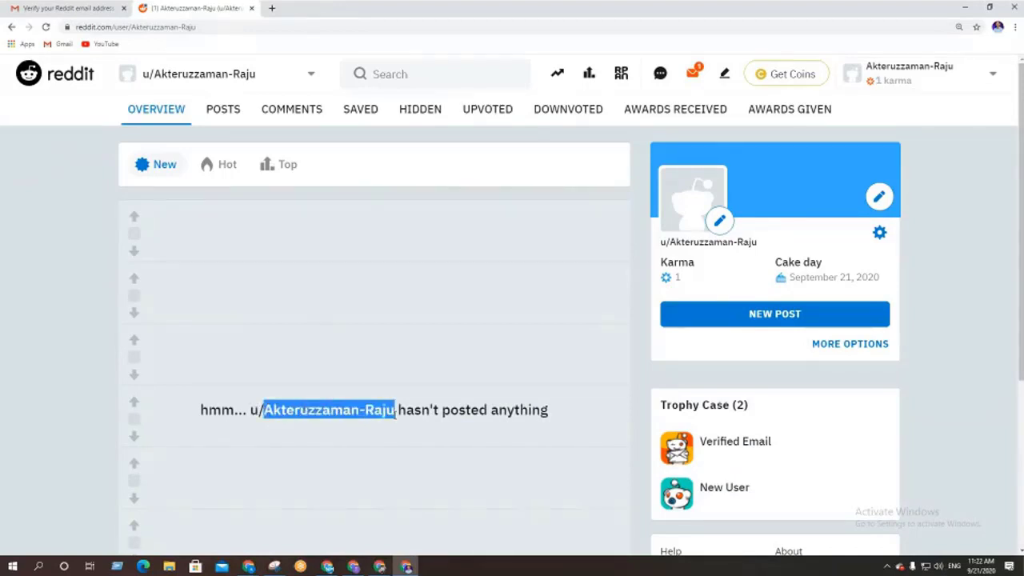
pyautogui.click(337, 411)
pyautogui.moveTo(294, 410); pyautogui.dragTo(364, 411)
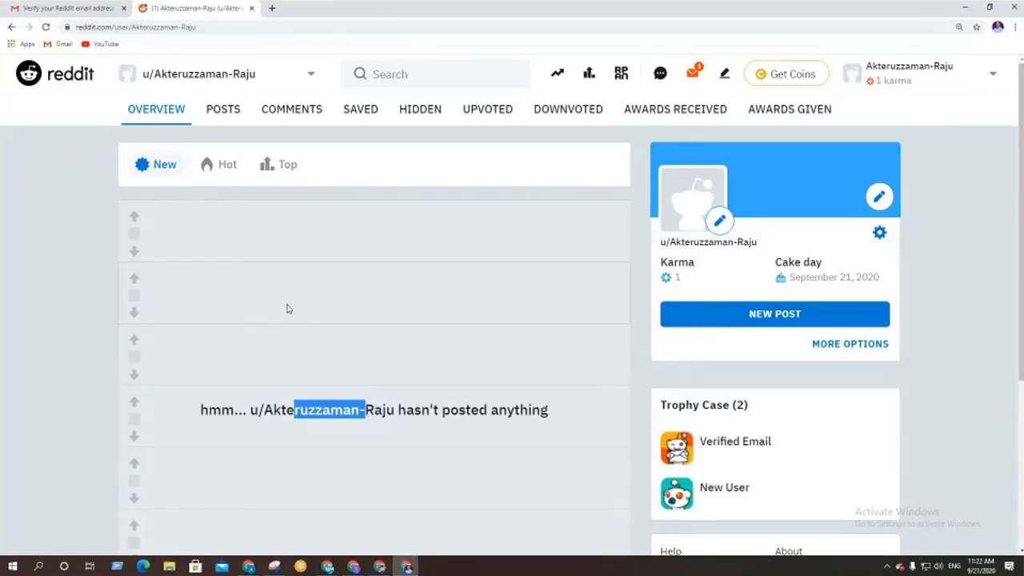
pyautogui.scroll(-1, 285, 306)
pyautogui.scroll(1, 286, 307)
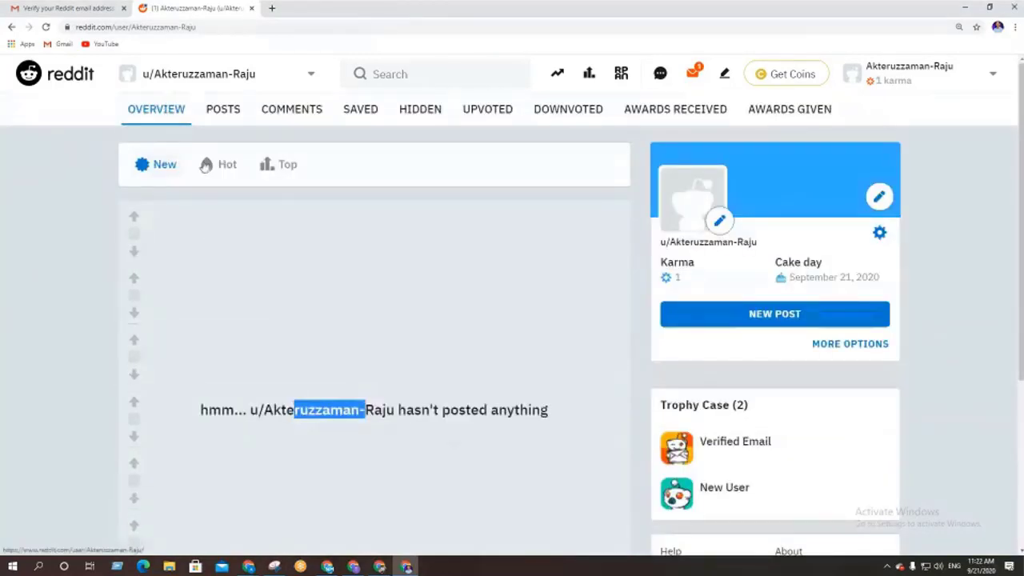
# Check the Posts, Comments, Upvoted and Overview tabs, ending on Posts
pyautogui.click(216, 110)
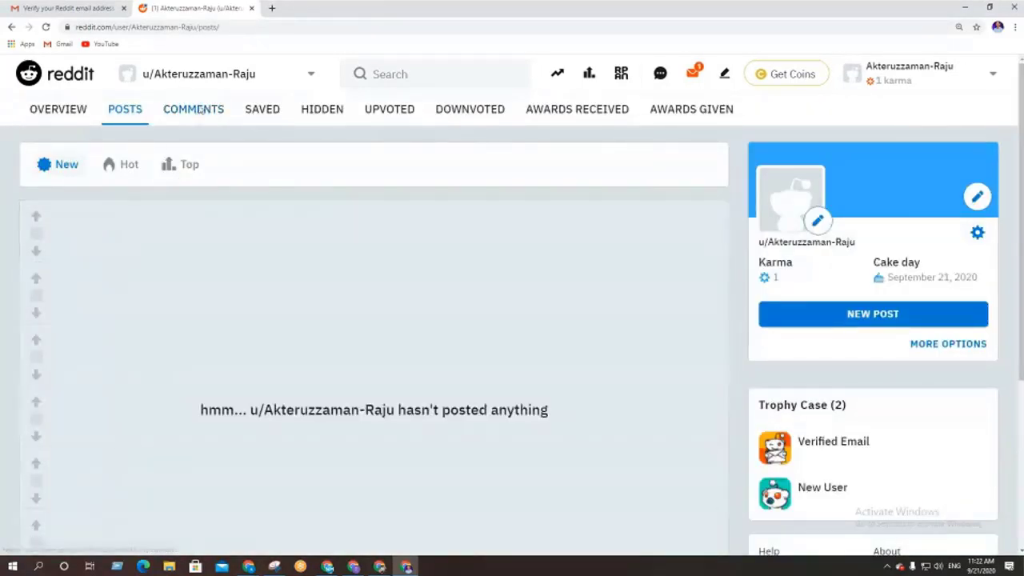
pyautogui.click(197, 108)
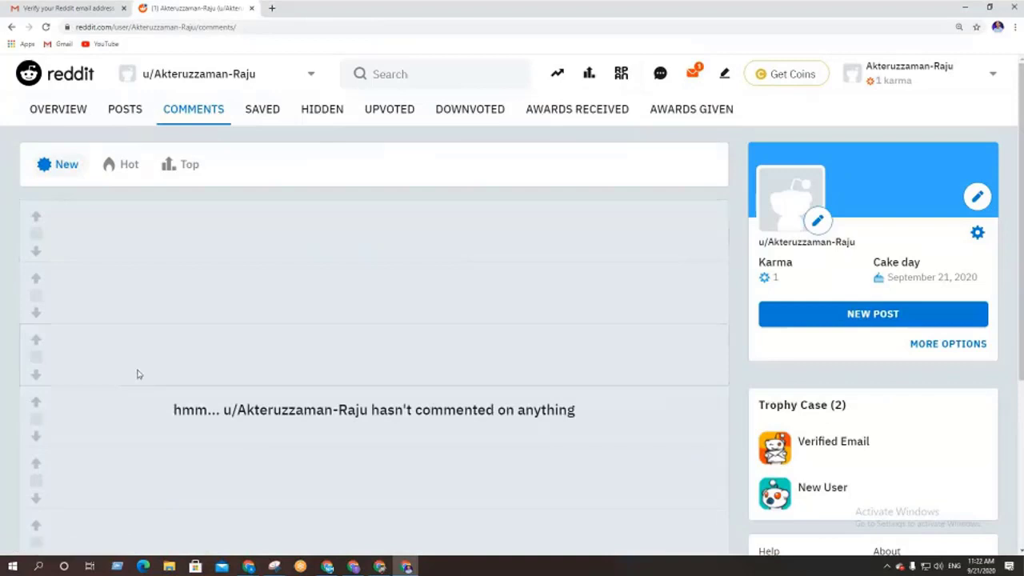
pyautogui.click(123, 112)
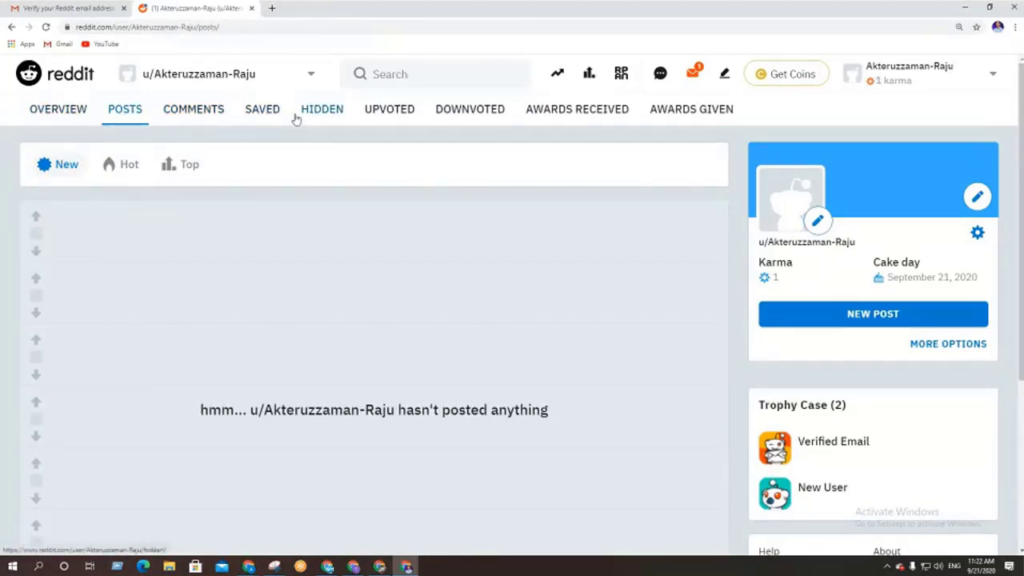
pyautogui.click(384, 119)
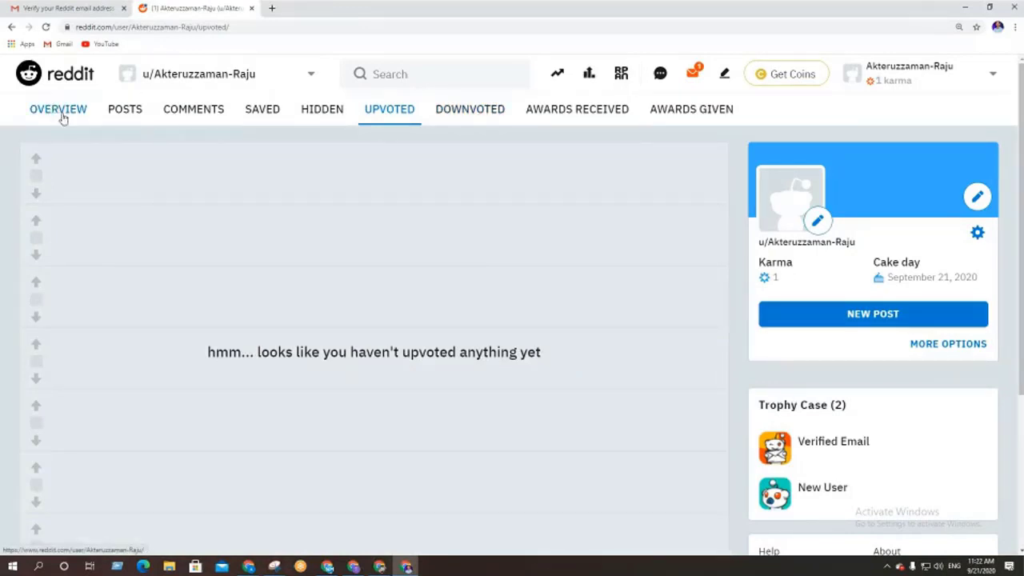
pyautogui.click(62, 112)
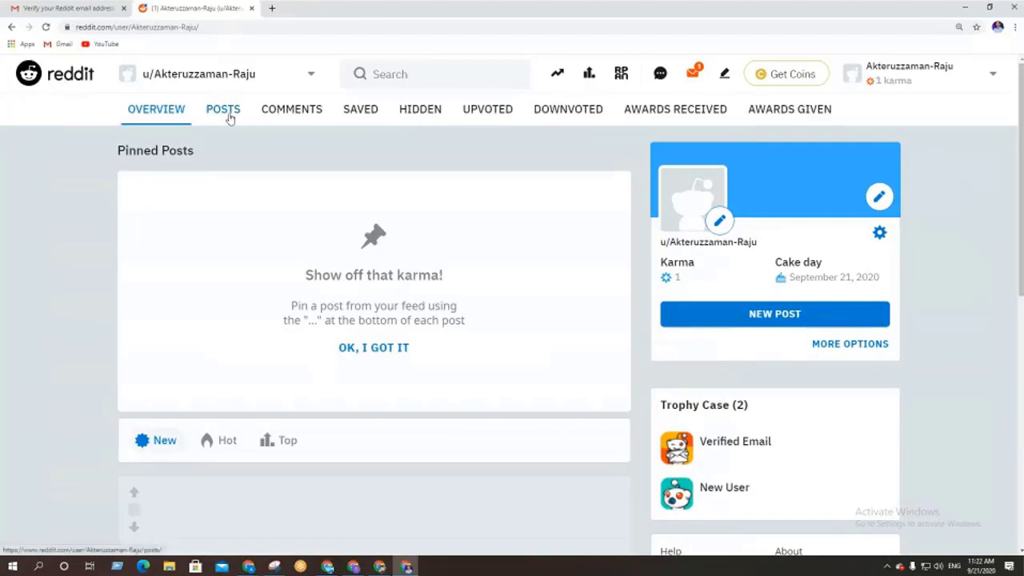
pyautogui.click(226, 112)
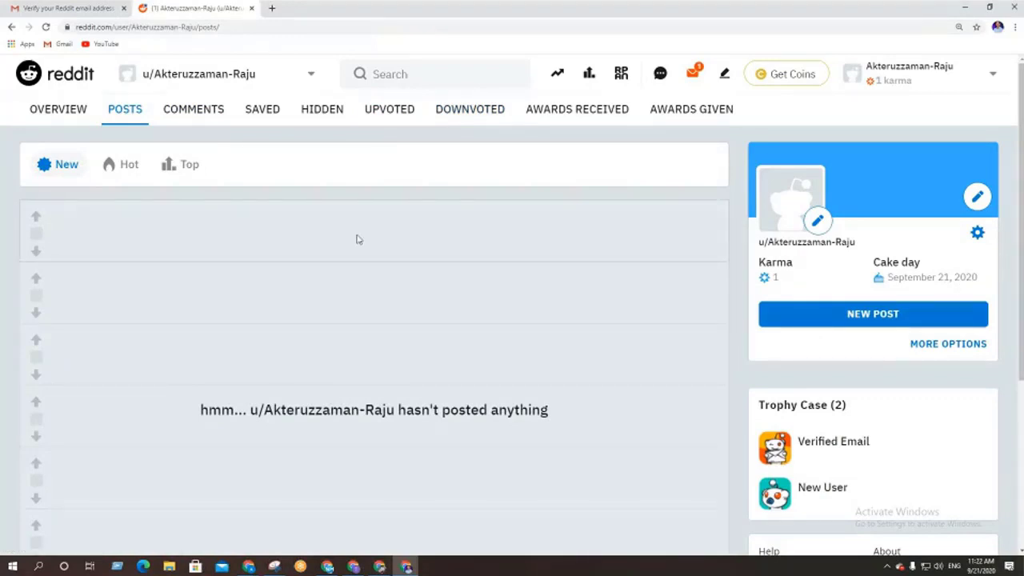
pyautogui.scroll(-3, 523, 419)
pyautogui.scroll(3, 526, 418)
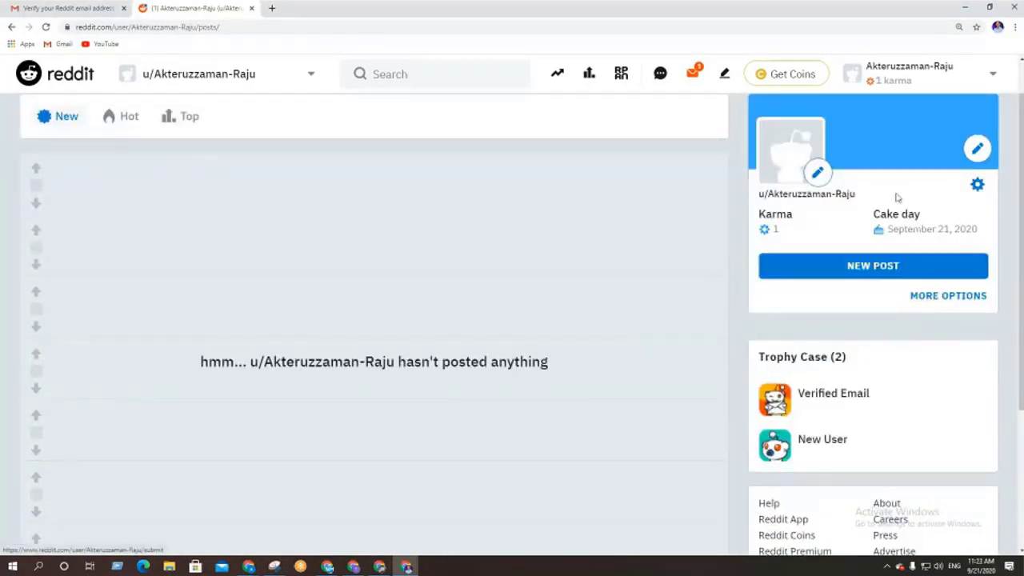
# Bring up the new-post form from the profile card and scroll through it
pyautogui.click(886, 268)
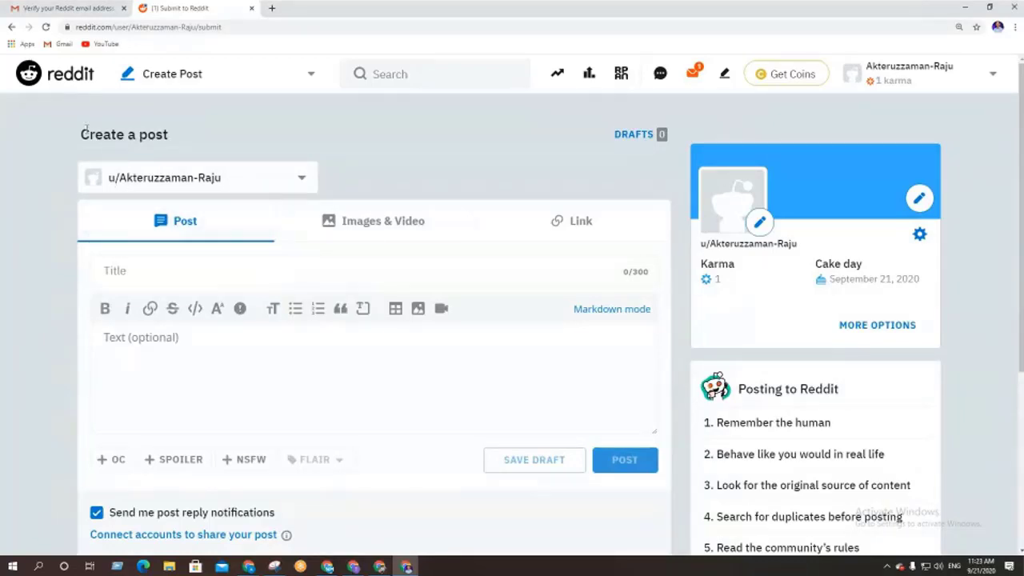
pyautogui.scroll(-1, 171, 322)
pyautogui.scroll(-2, 172, 322)
pyautogui.scroll(3, 172, 324)
# Return to My Profile, whose Trophy Case lists Verified Email and New User
pyautogui.click(950, 83)
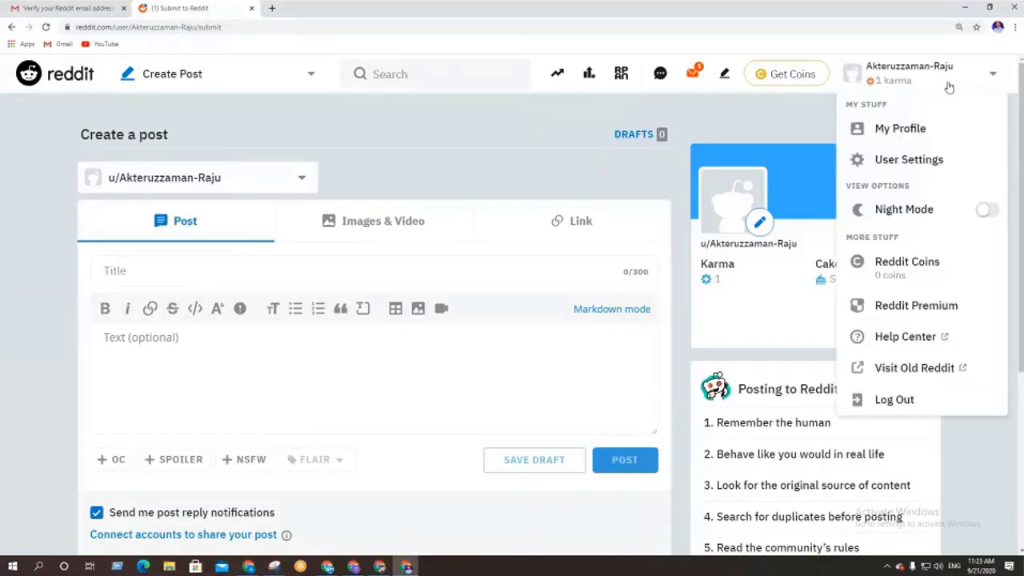
pyautogui.click(900, 128)
pyautogui.scroll(-6, 455, 297)
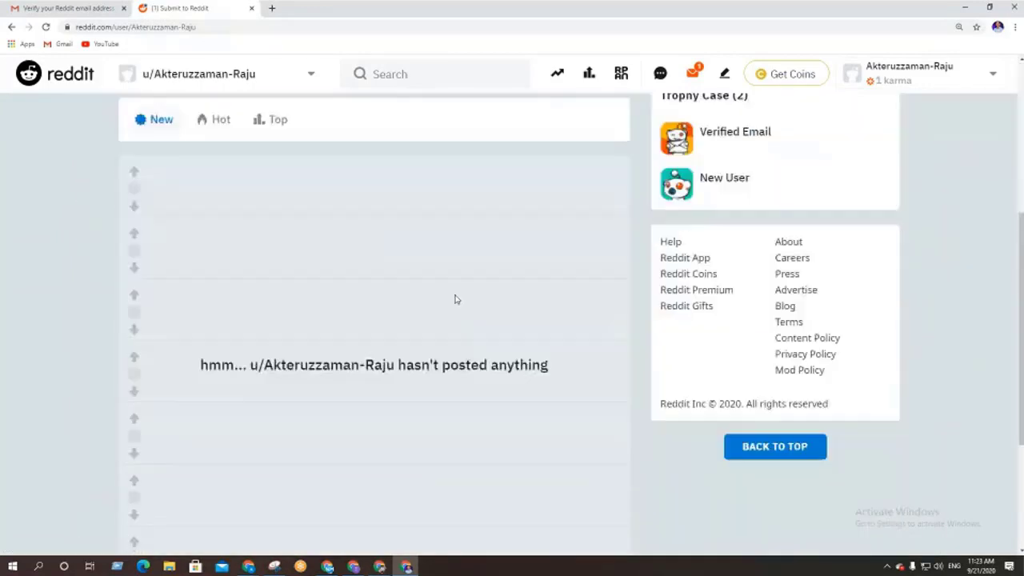
pyautogui.scroll(3, 721, 200)
pyautogui.click(944, 84)
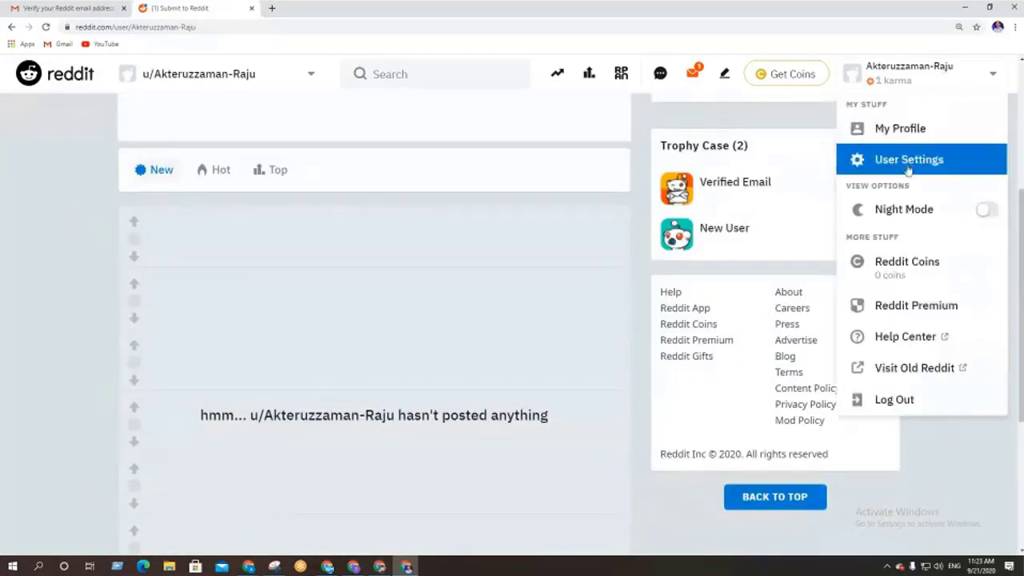
# Go to User Settings' Account tab and highlight the email address text
pyautogui.click(911, 165)
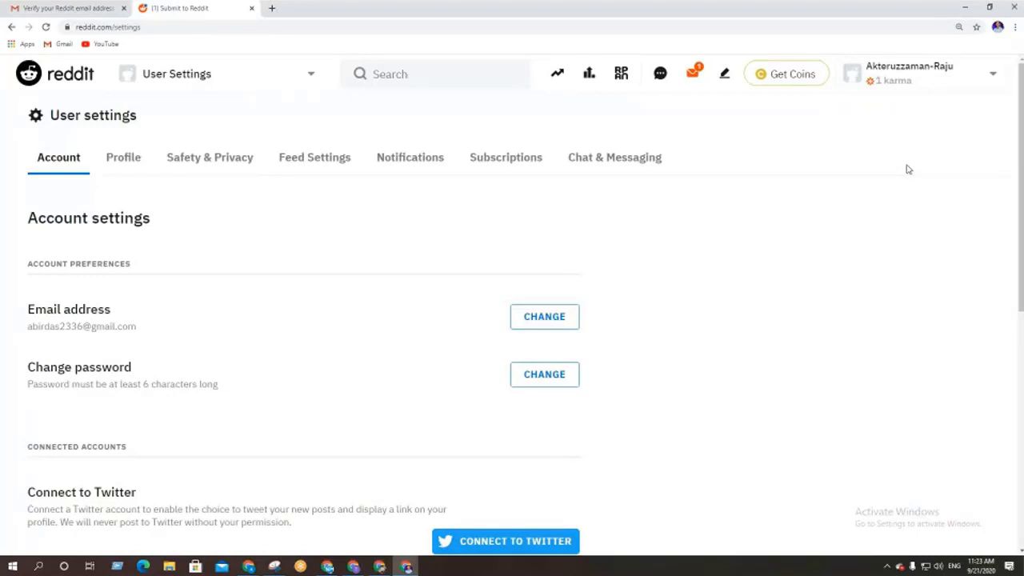
pyautogui.scroll(-2, 275, 277)
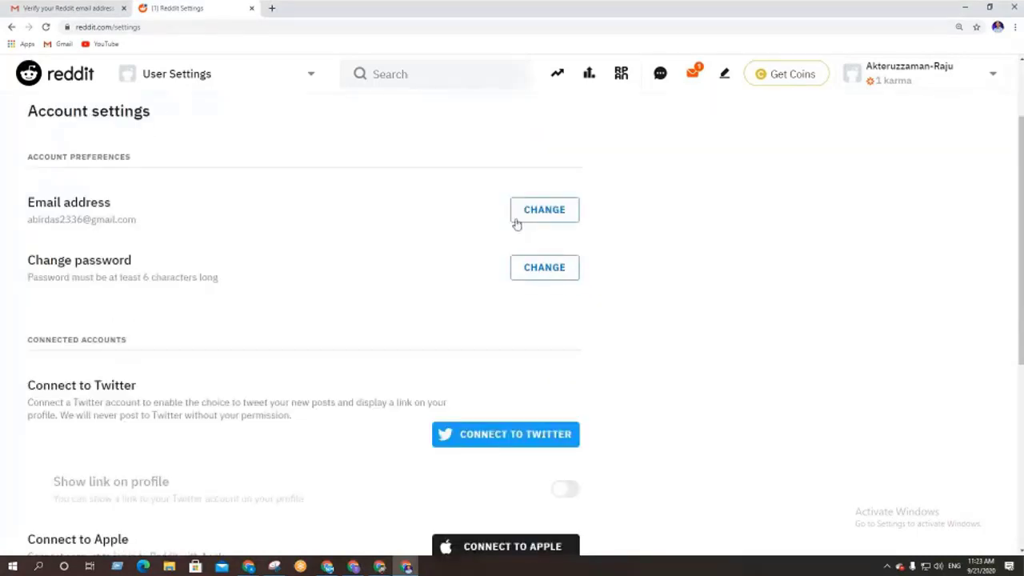
pyautogui.moveTo(18, 198); pyautogui.dragTo(97, 206)
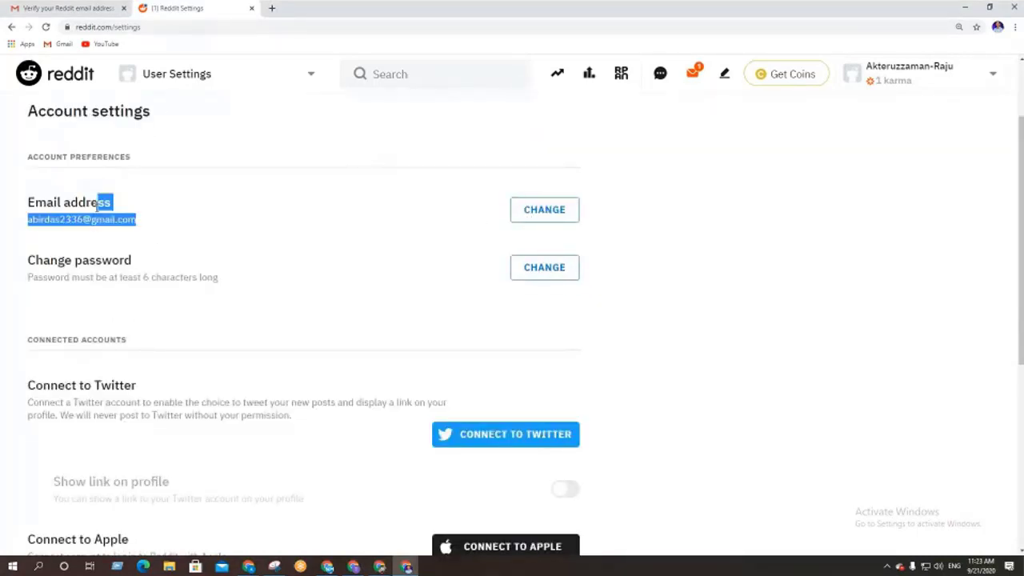
pyautogui.moveTo(21, 253); pyautogui.dragTo(120, 261)
# Review connected accounts, highlighting the Connect to Twitter description, then scroll back to the top
pyautogui.scroll(-2, 285, 322)
pyautogui.scroll(-1, 286, 322)
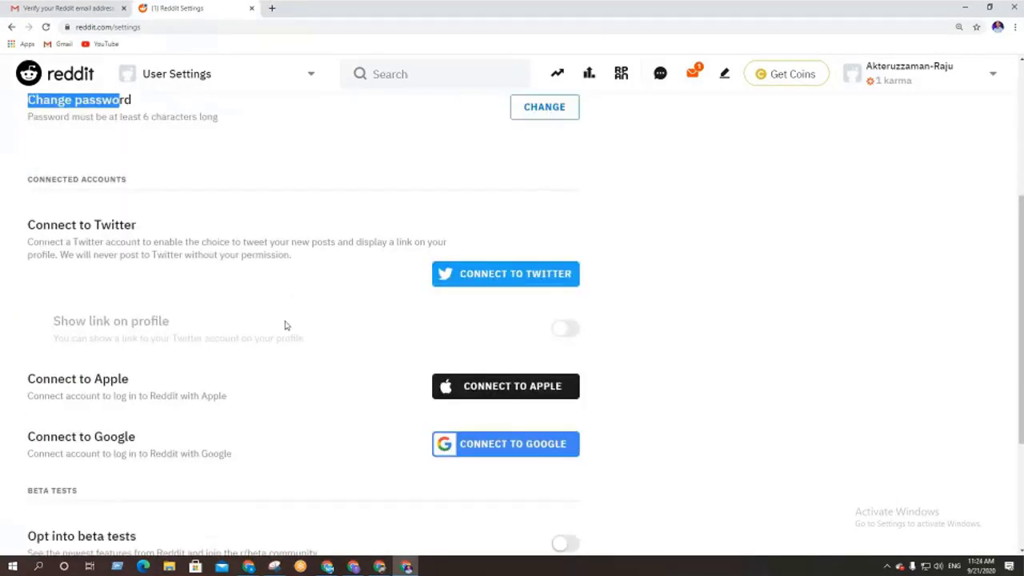
pyautogui.moveTo(28, 226); pyautogui.dragTo(149, 240)
pyautogui.click(360, 306)
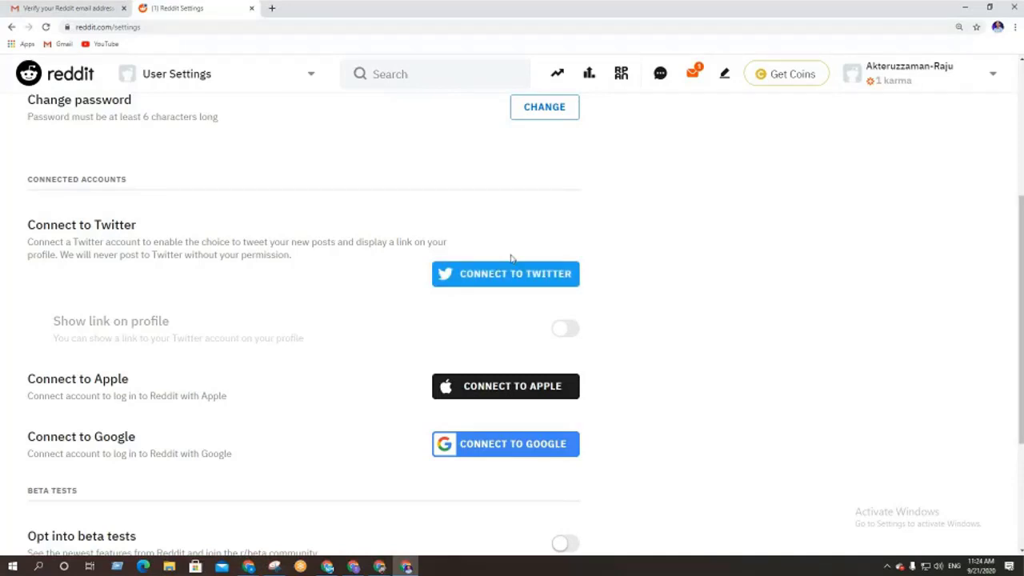
pyautogui.scroll(-3, 357, 253)
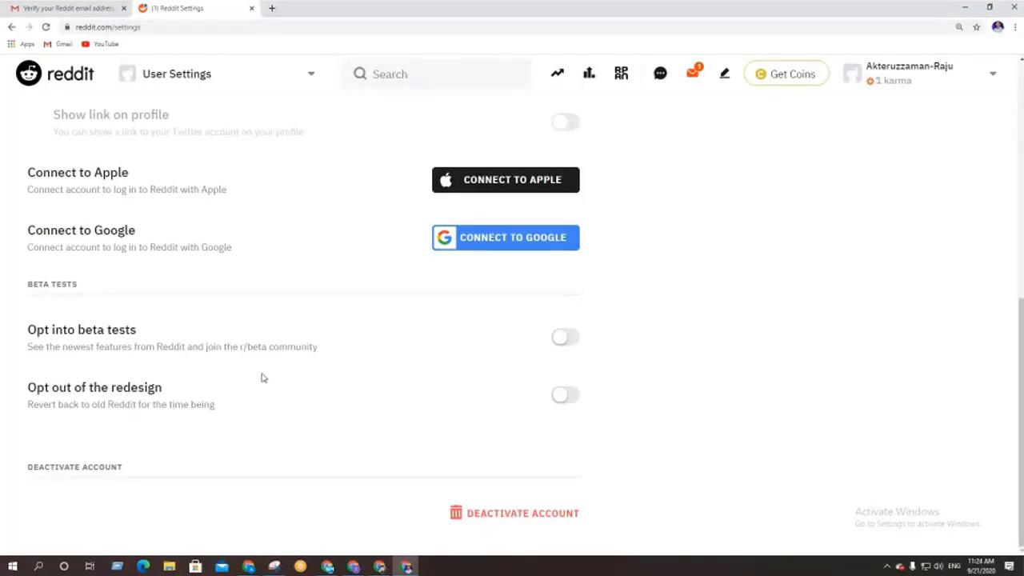
pyautogui.scroll(6, 263, 375)
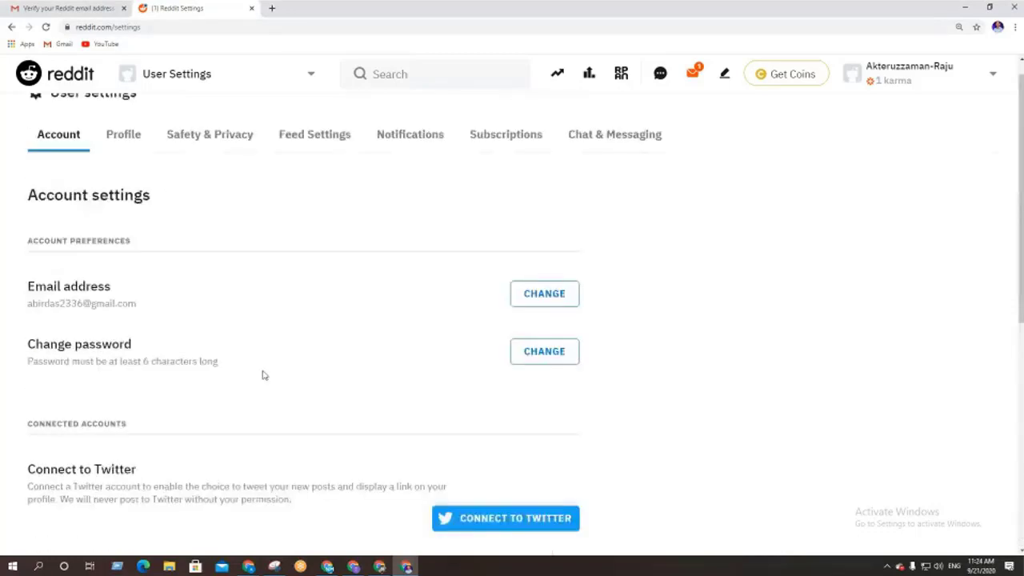
# On the Profile tab, focus the empty Display name and About fields and scroll through avatar, banner and visibility options
pyautogui.click(126, 157)
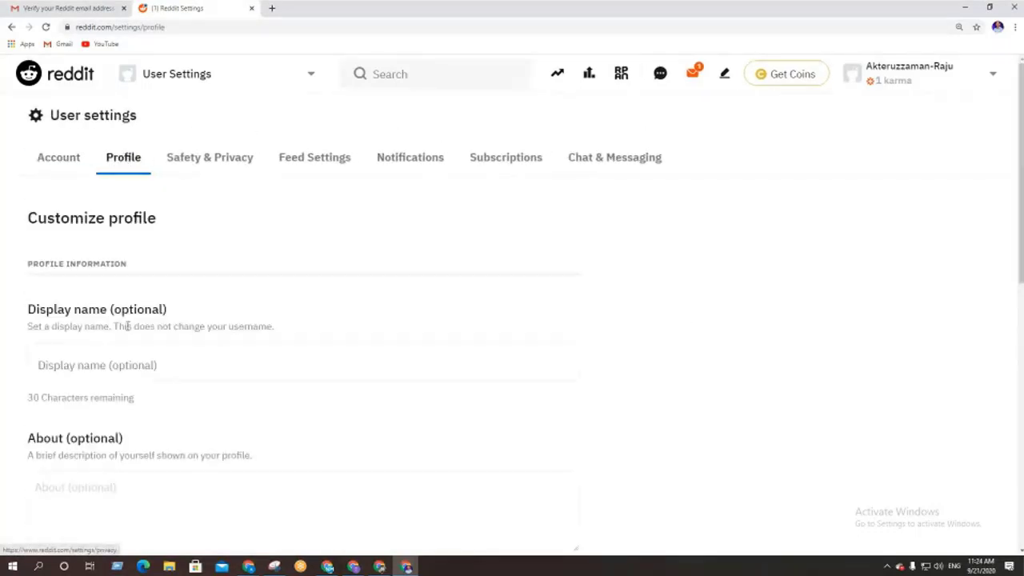
pyautogui.scroll(-2, 112, 329)
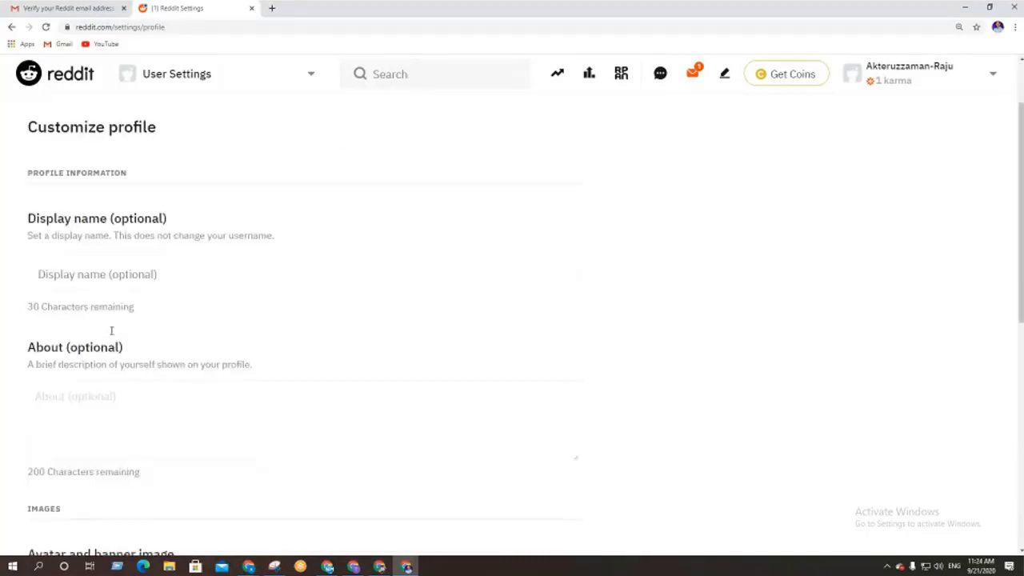
pyautogui.click(64, 264)
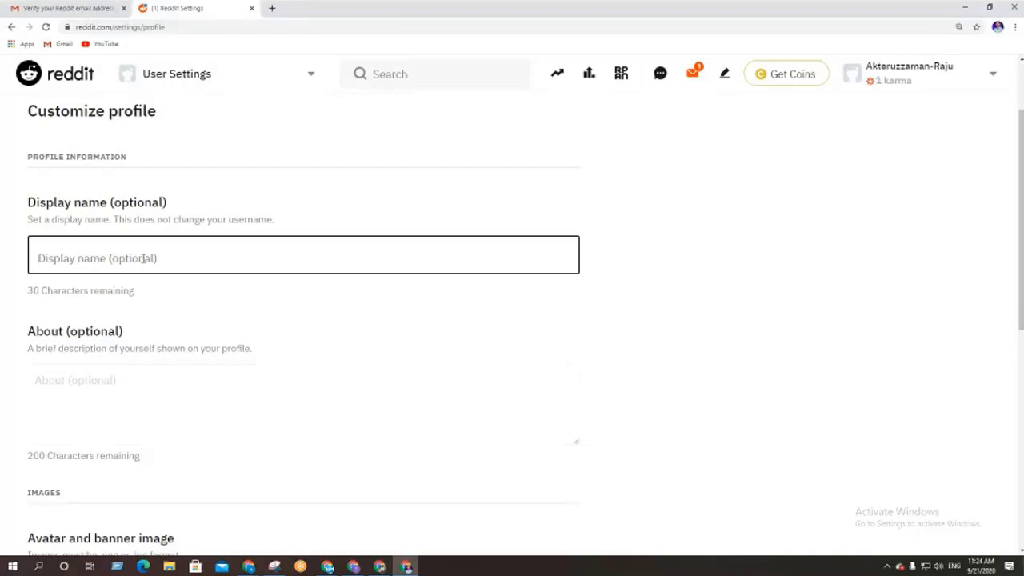
pyautogui.scroll(-2, 400, 352)
pyautogui.click(109, 245)
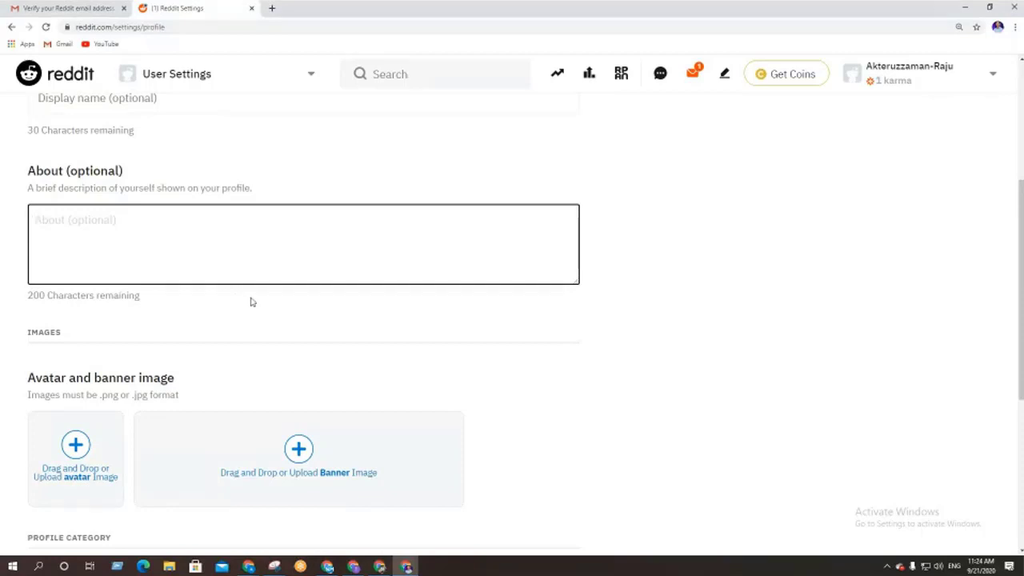
pyautogui.scroll(-1, 250, 302)
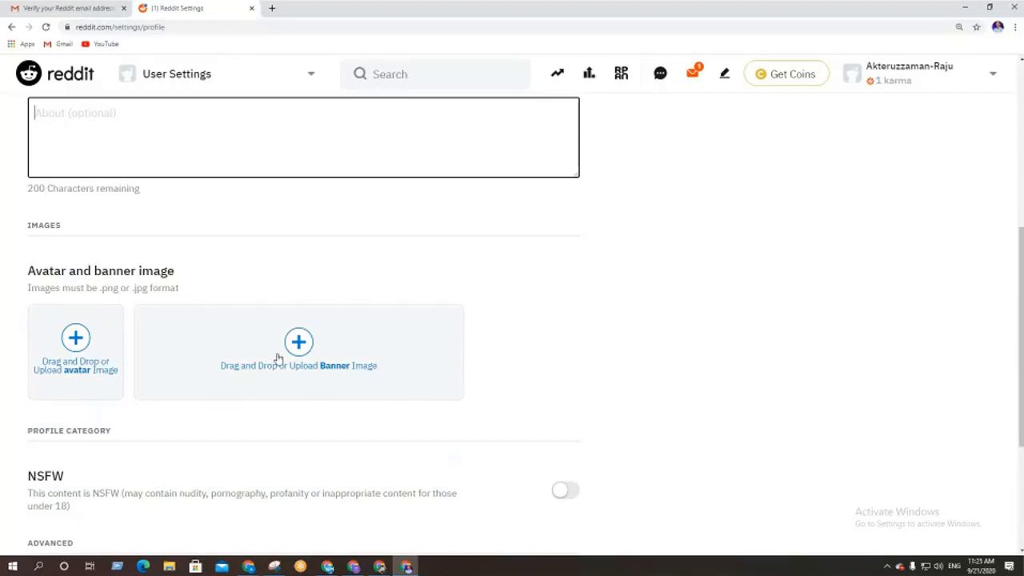
pyautogui.scroll(-3, 229, 379)
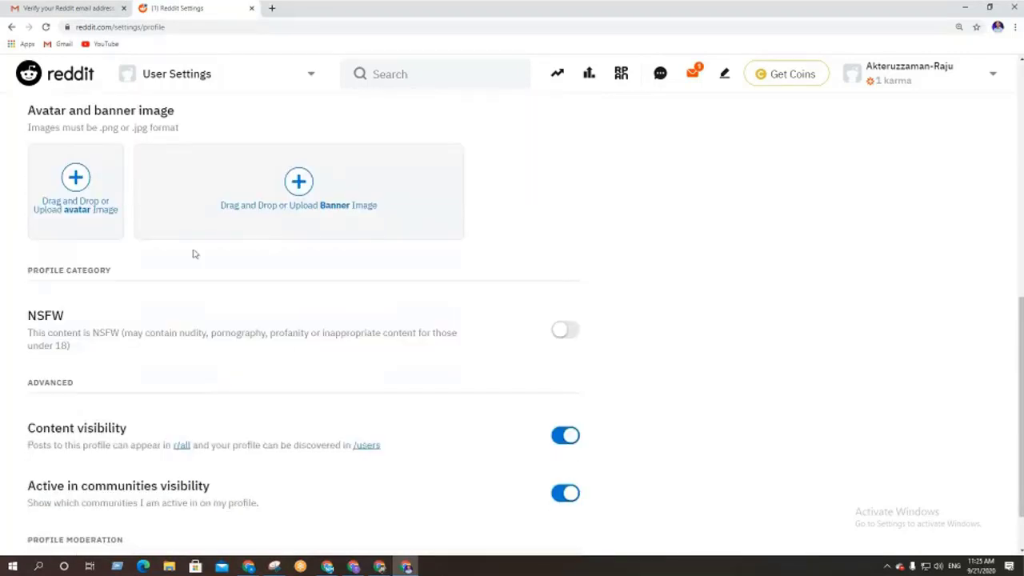
pyautogui.scroll(-2, 277, 355)
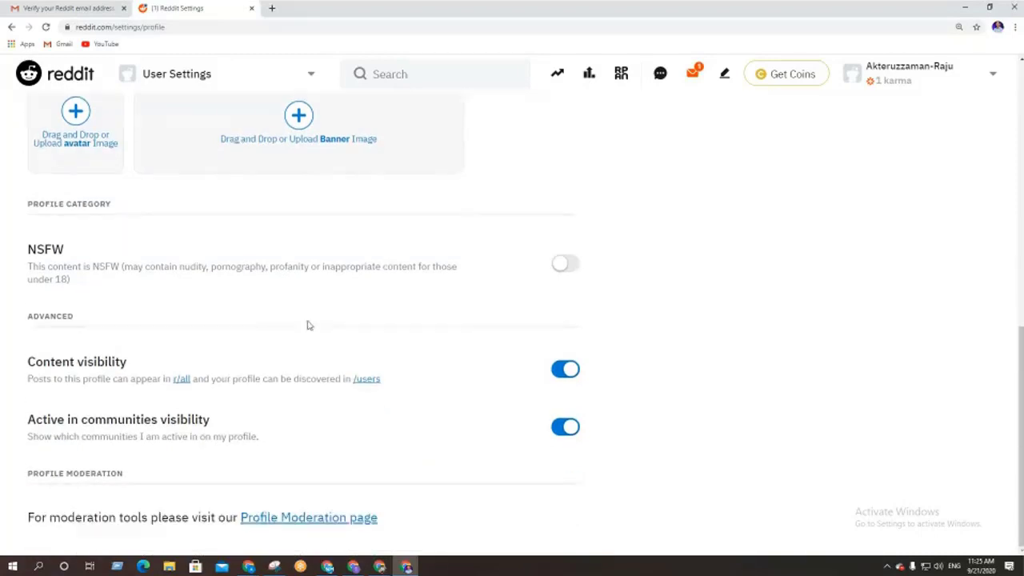
pyautogui.scroll(10, 419, 422)
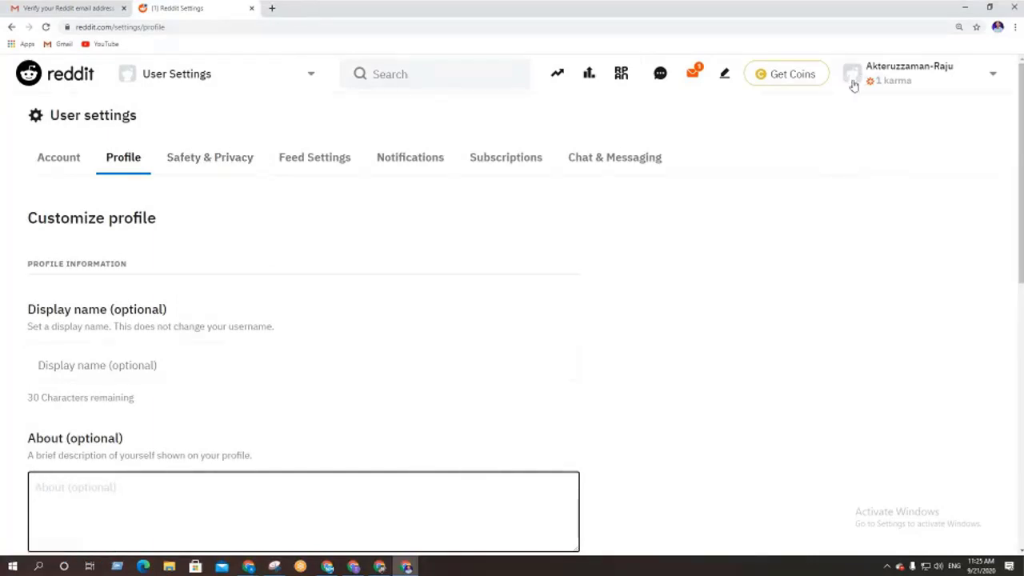
# Go to Safety & Privacy, focus the block-a-user field and highlight the two-factor authentication heading
pyautogui.click(227, 161)
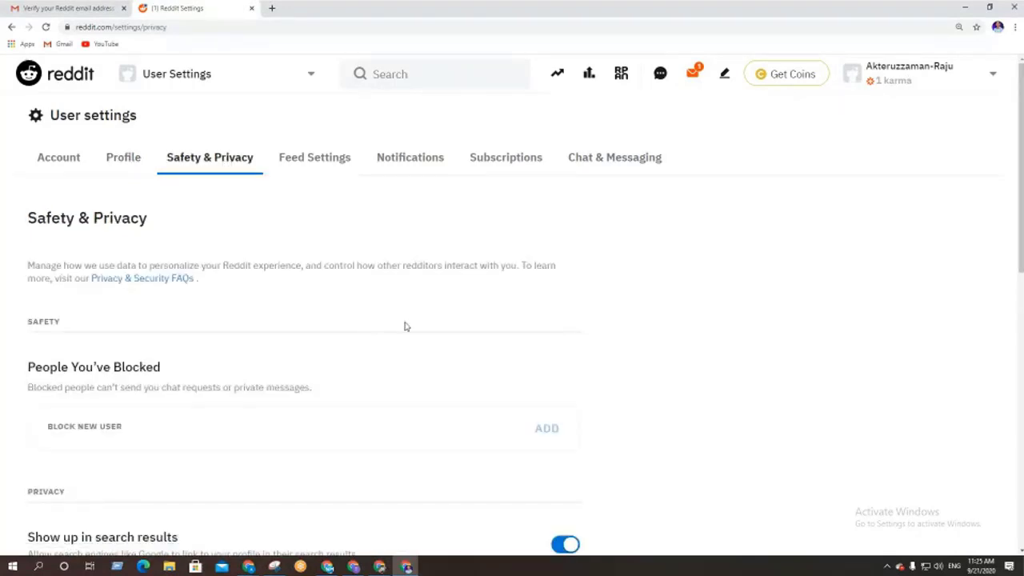
pyautogui.scroll(-2, 404, 322)
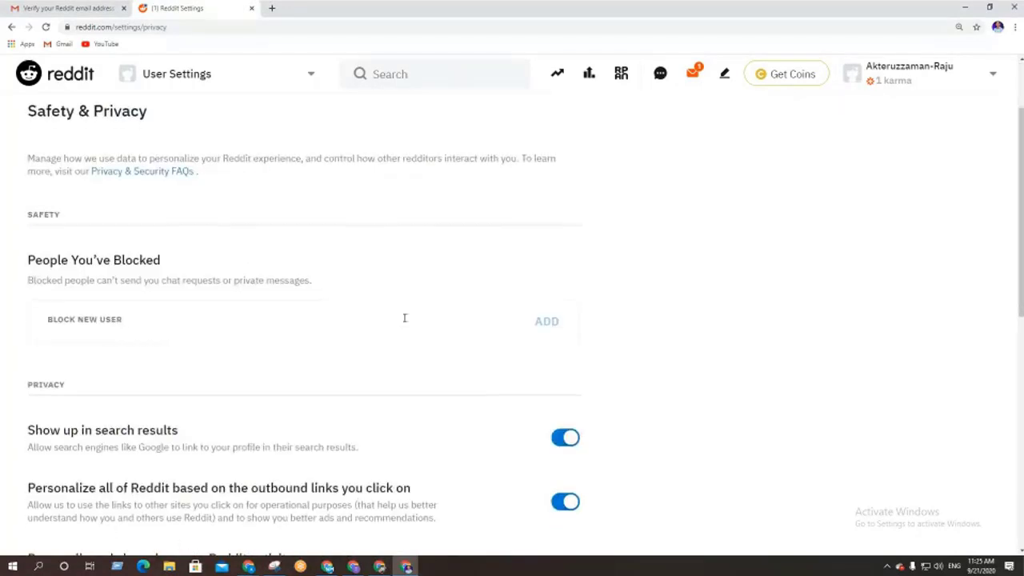
pyautogui.click(88, 326)
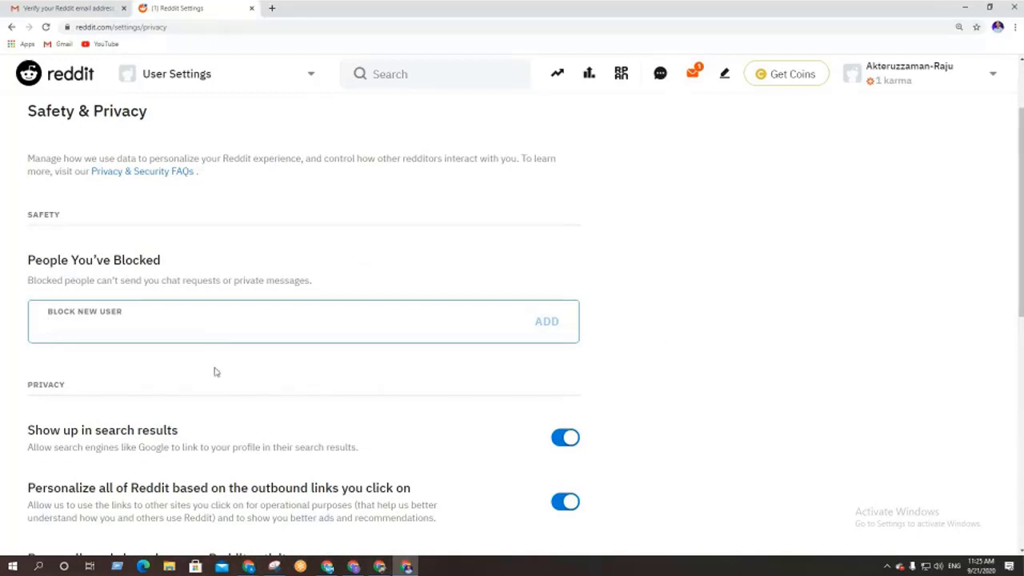
pyautogui.scroll(-2, 215, 372)
pyautogui.scroll(-4, 304, 422)
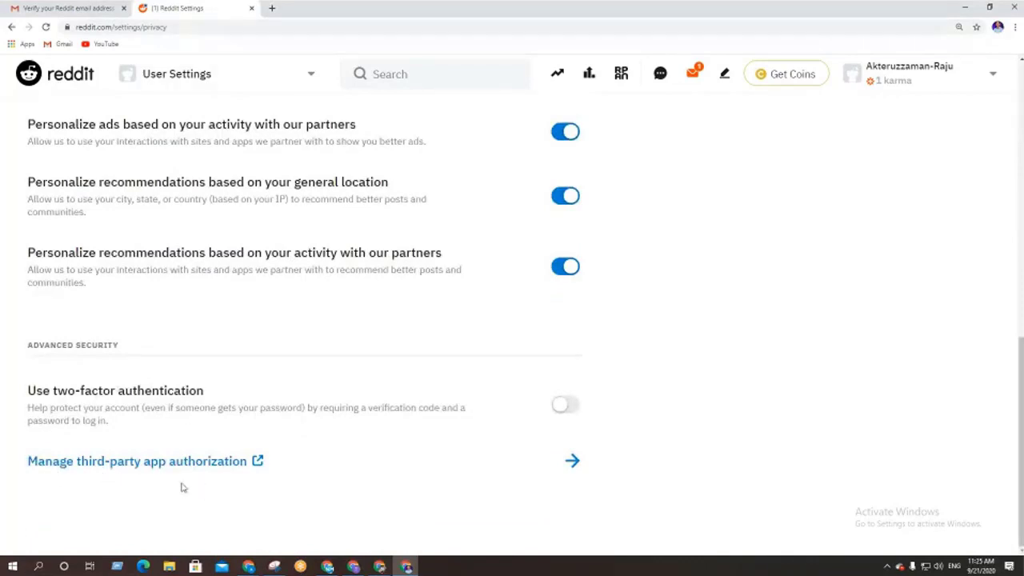
pyautogui.moveTo(55, 390); pyautogui.dragTo(249, 403)
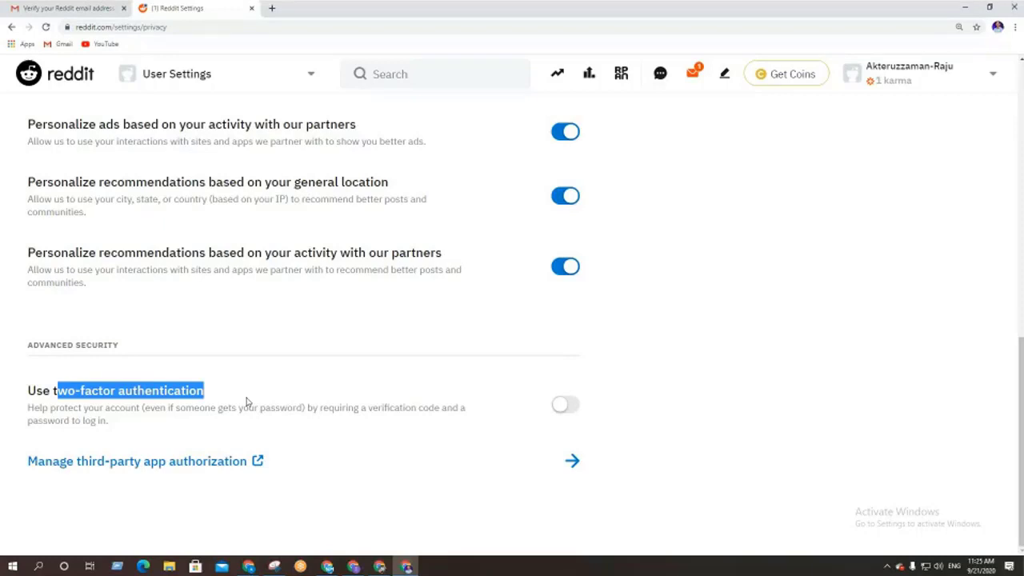
# Start two-factor setup but close the prompt, leaving it off, and move to Feed Settings
pyautogui.click(564, 405)
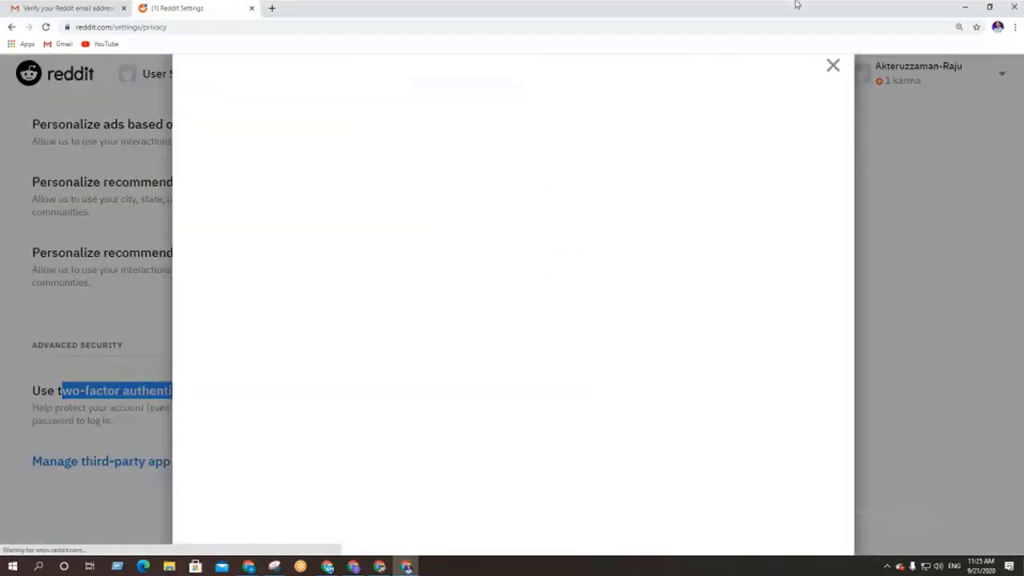
pyautogui.click(329, 343)
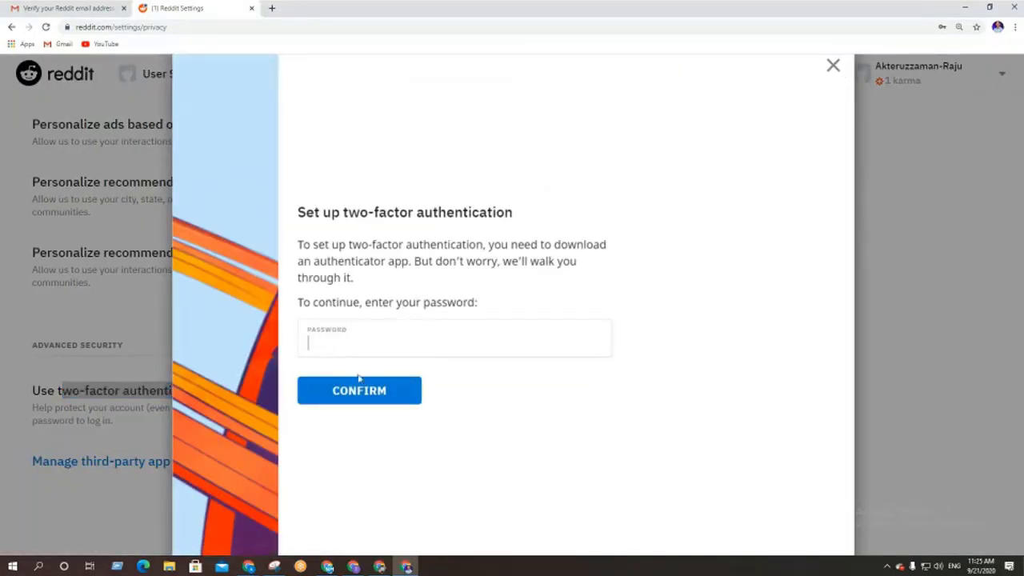
pyautogui.click(335, 400)
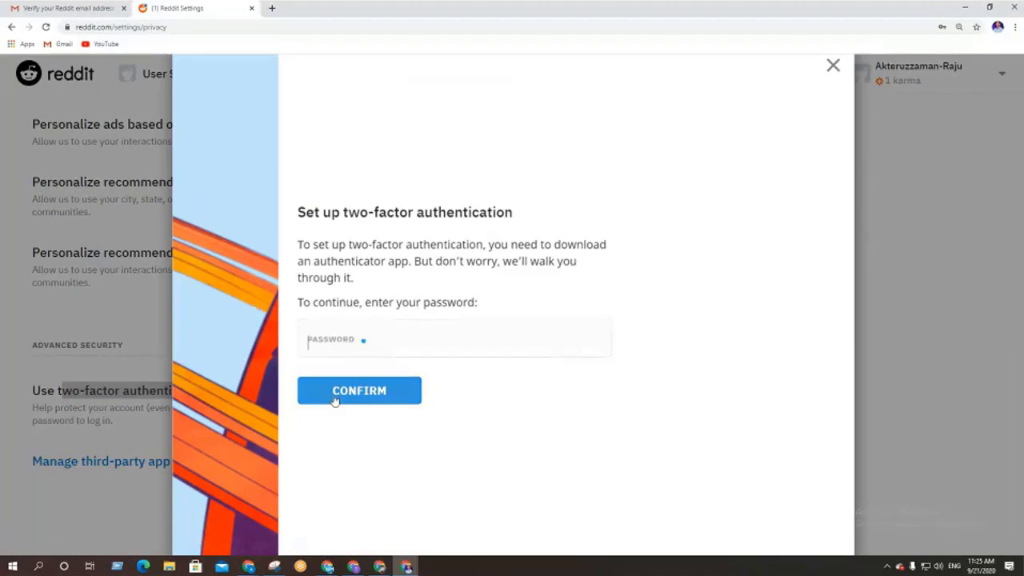
pyautogui.click(833, 66)
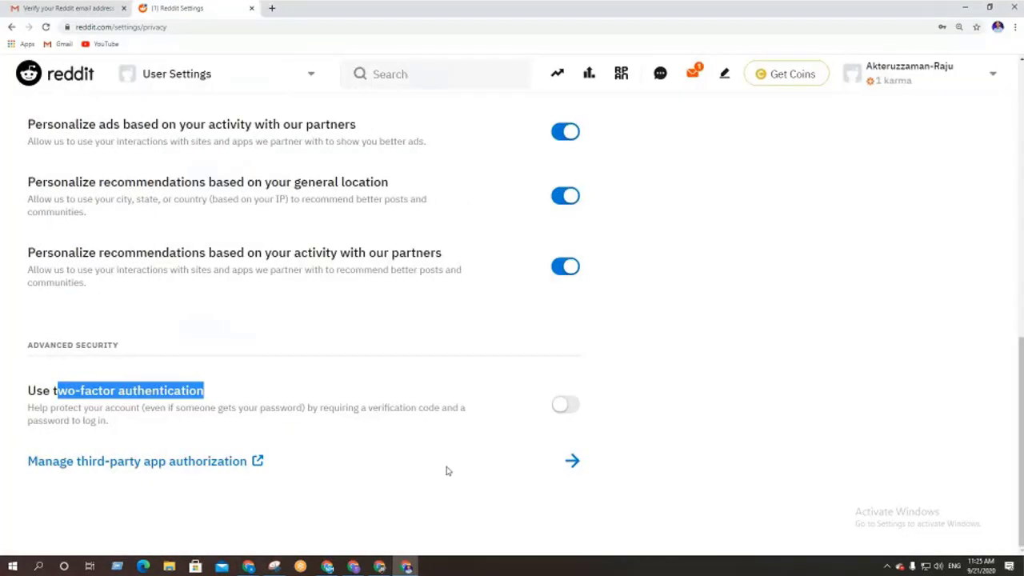
pyautogui.scroll(10, 446, 471)
pyautogui.click(318, 158)
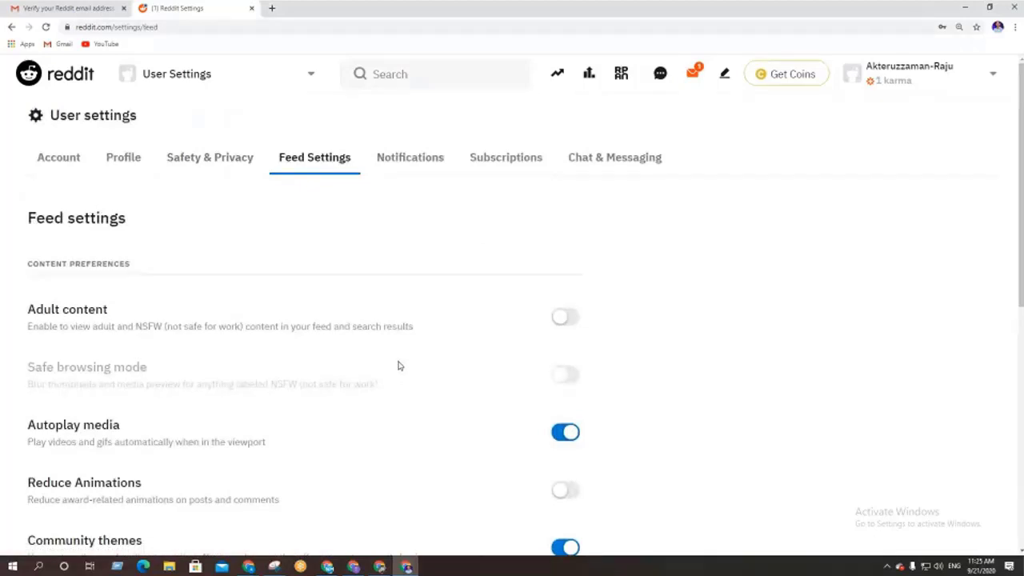
# Browse the Notifications and Subscriptions tabs, ending on Chat & Messaging with everything allowed from Everyone
pyautogui.scroll(-1, 399, 365)
pyautogui.scroll(-5, 399, 366)
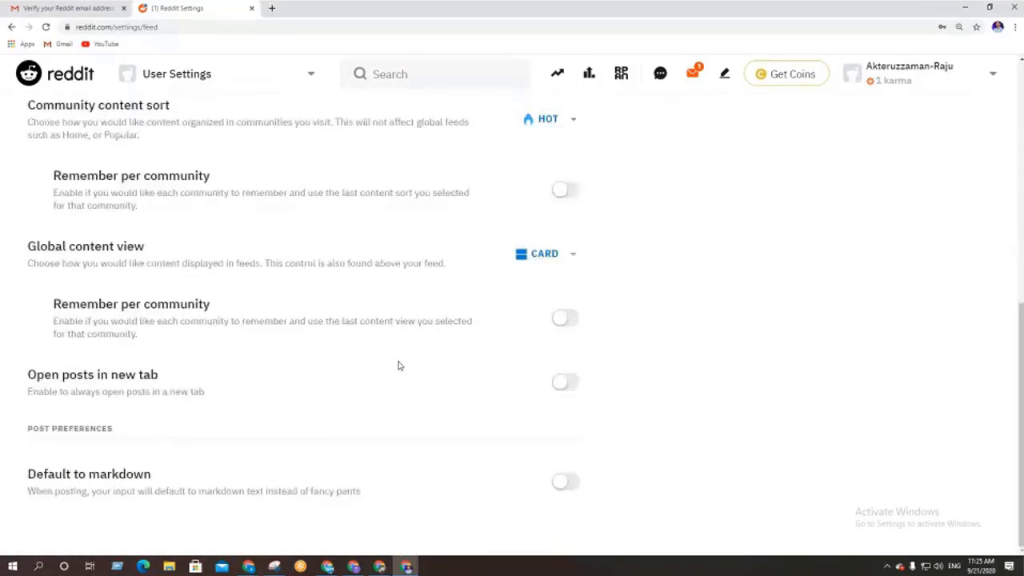
pyautogui.scroll(6, 397, 366)
pyautogui.click(408, 158)
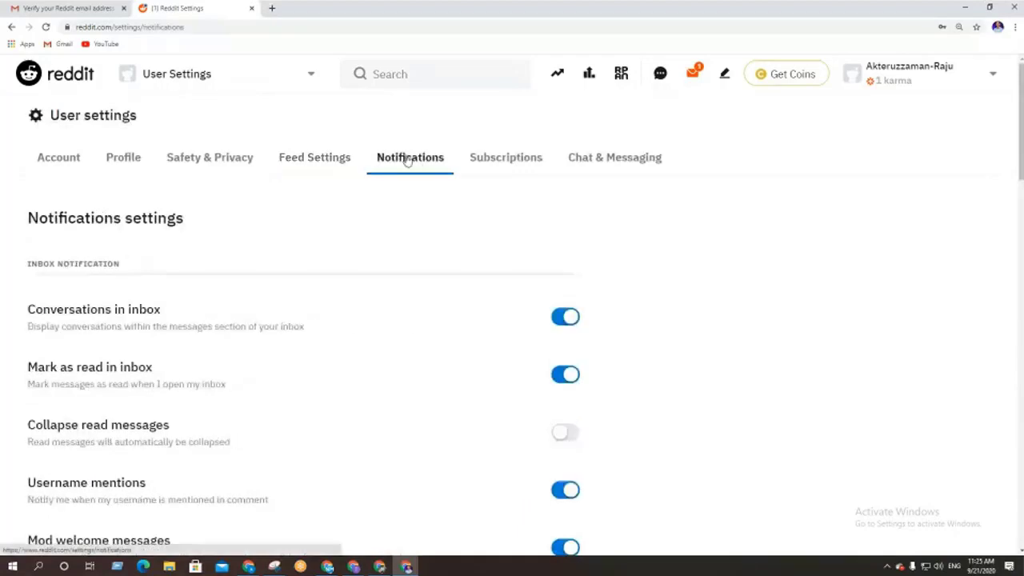
pyautogui.scroll(-7, 359, 414)
pyautogui.scroll(-10, 360, 414)
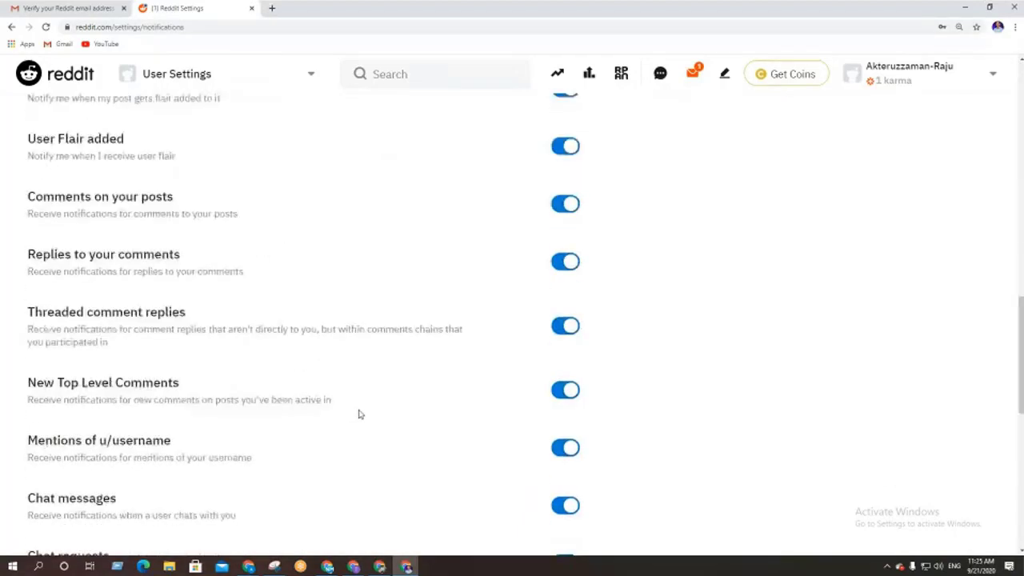
pyautogui.scroll(-3, 393, 468)
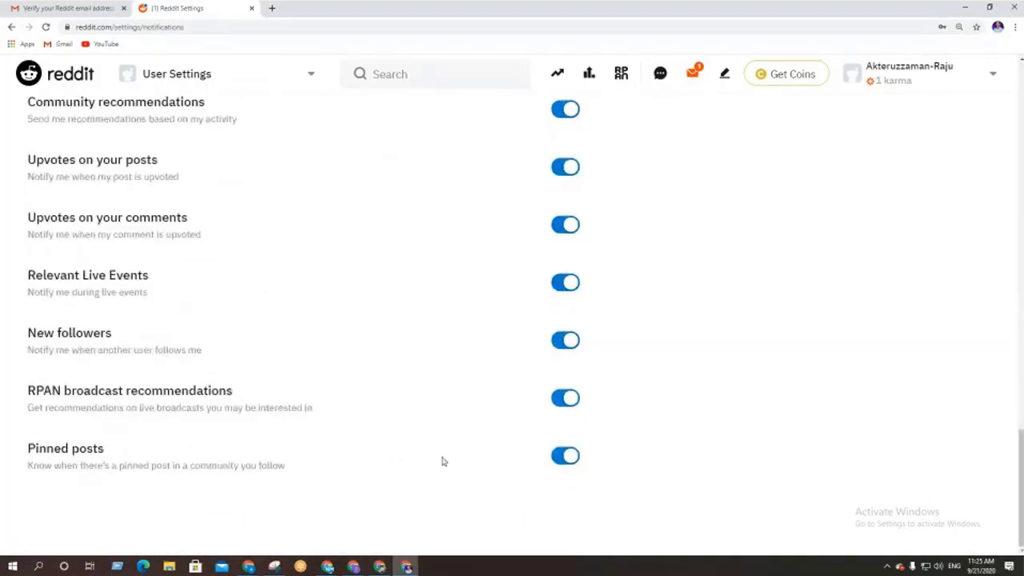
pyautogui.scroll(10, 441, 462)
pyautogui.scroll(5, 441, 456)
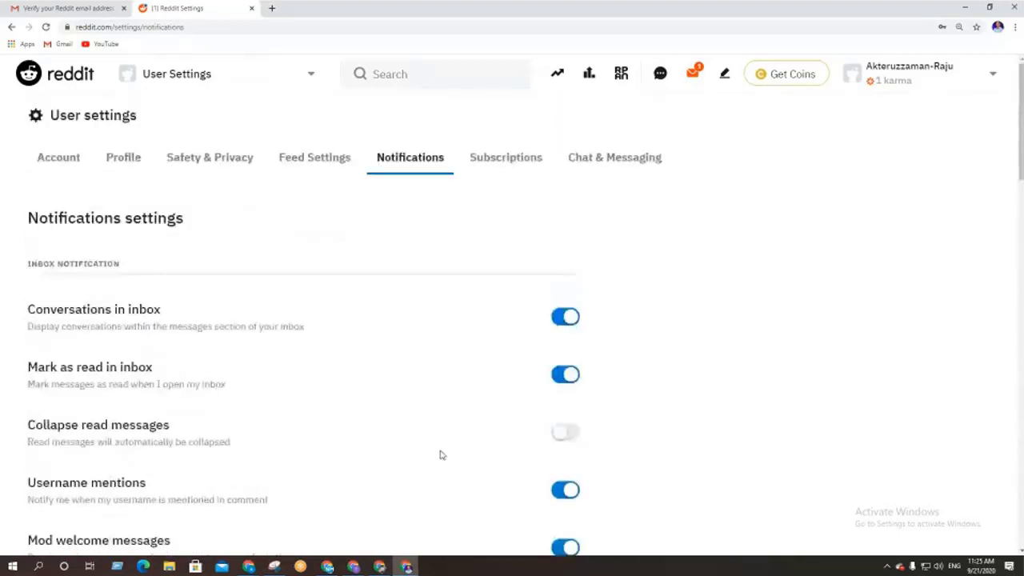
pyautogui.click(510, 165)
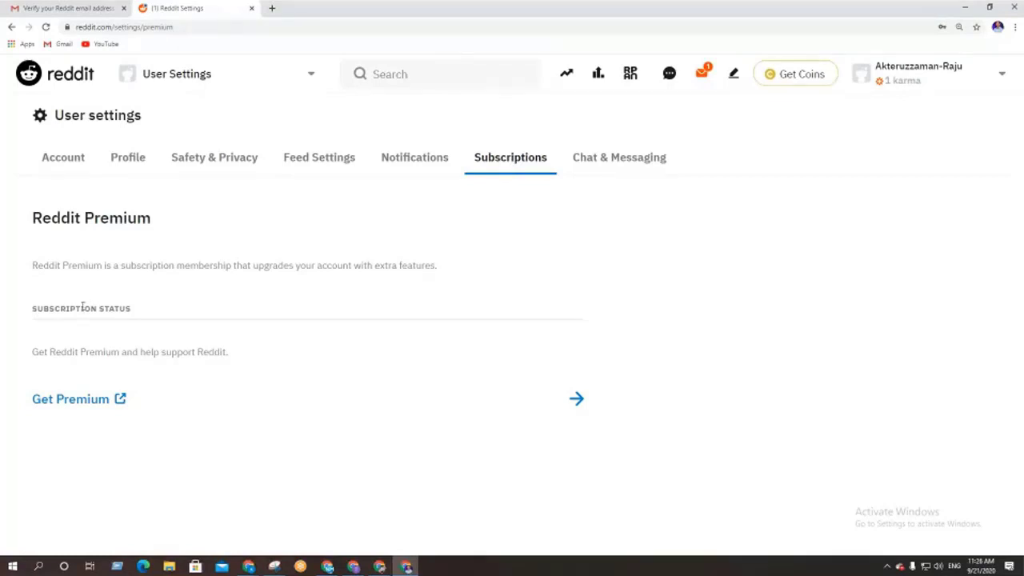
pyautogui.click(615, 162)
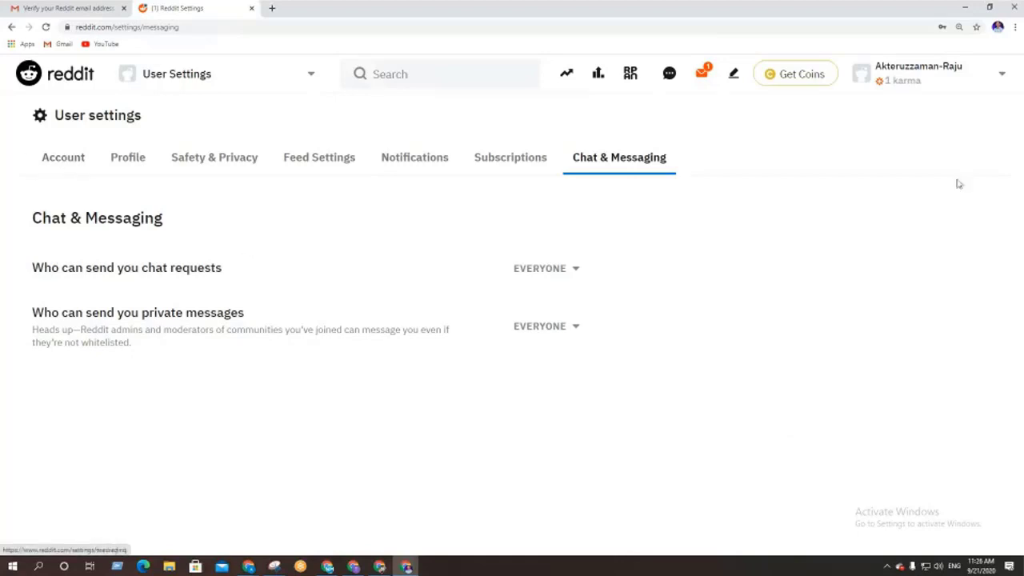
# Switch on Night Mode and go to the Reddit home feed
pyautogui.click(955, 78)
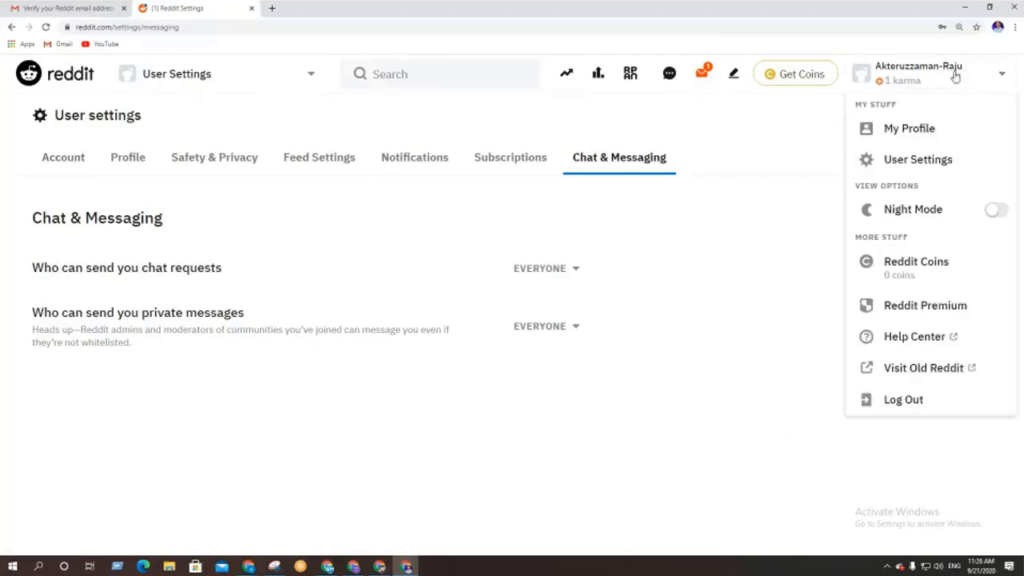
pyautogui.click(995, 215)
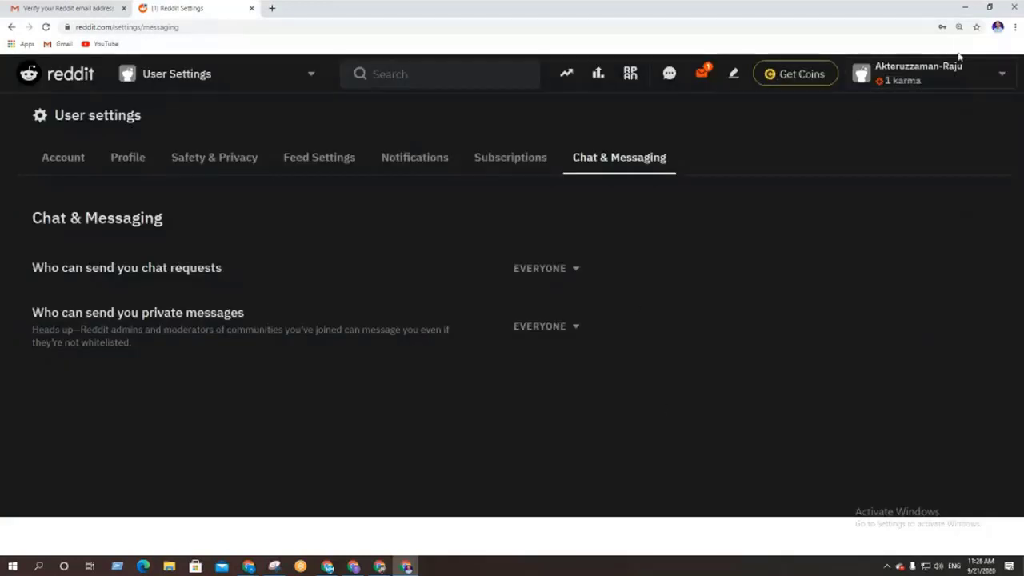
pyautogui.click(65, 81)
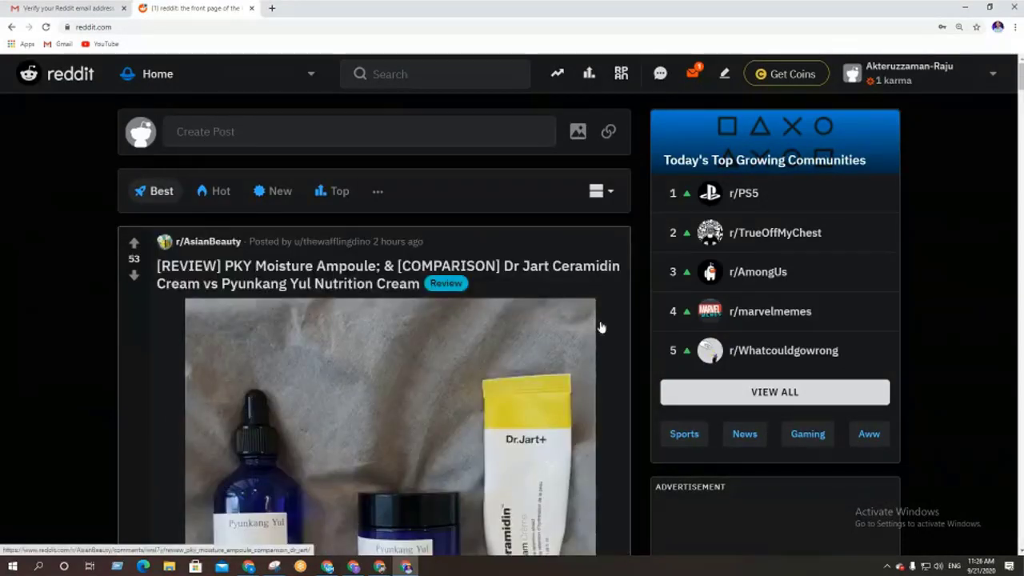
pyautogui.scroll(-7, 389, 387)
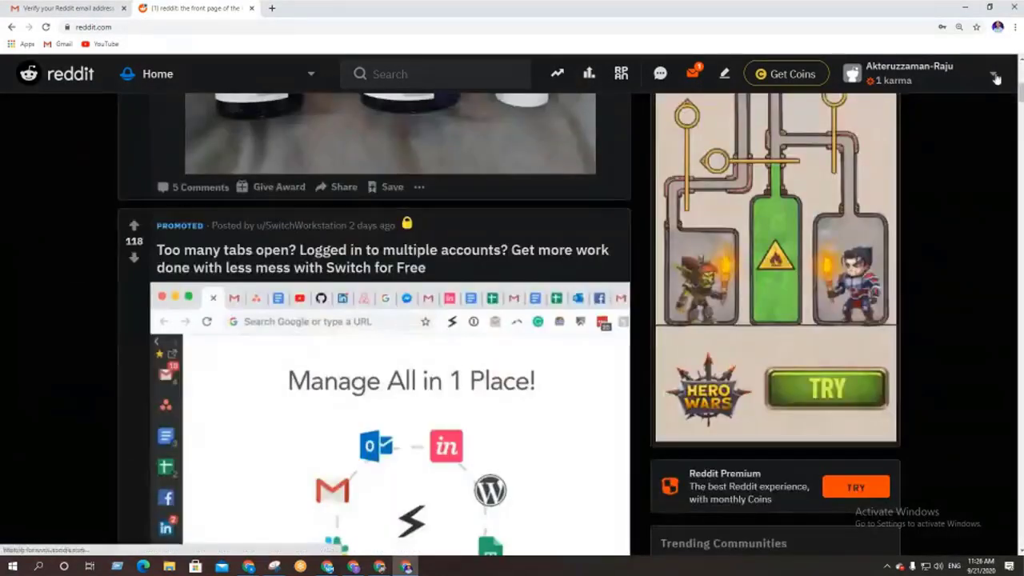
# Turn Night Mode back off, restoring the light theme on the Best feed
pyautogui.click(993, 74)
pyautogui.click(987, 212)
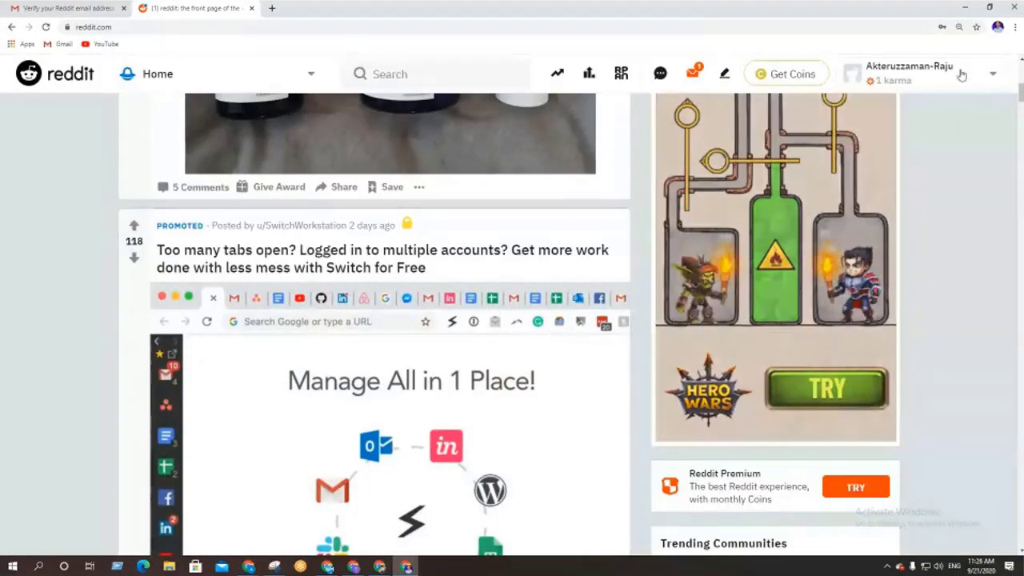
pyautogui.click(960, 74)
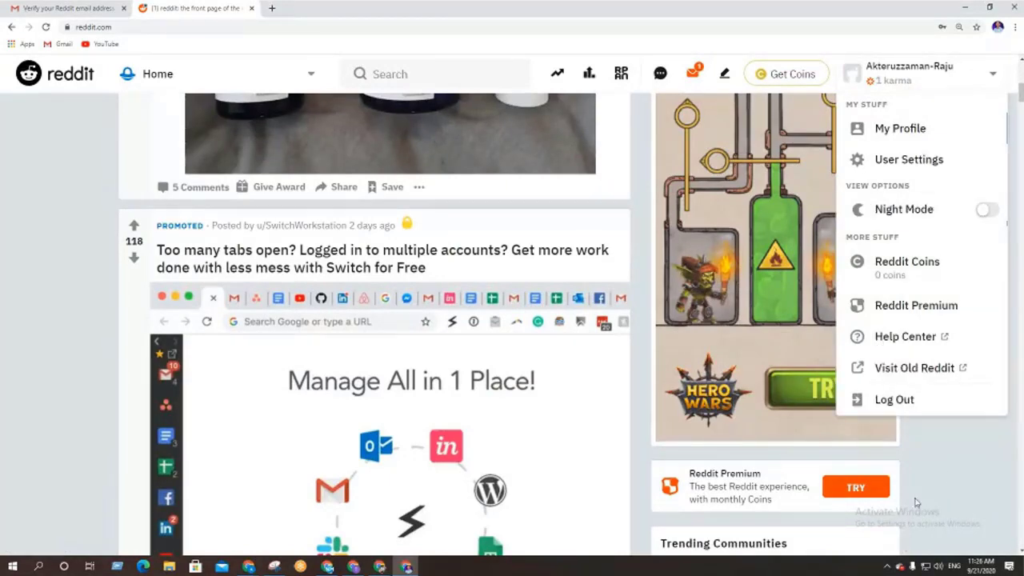
pyautogui.click(984, 479)
pyautogui.scroll(4, 2, 406)
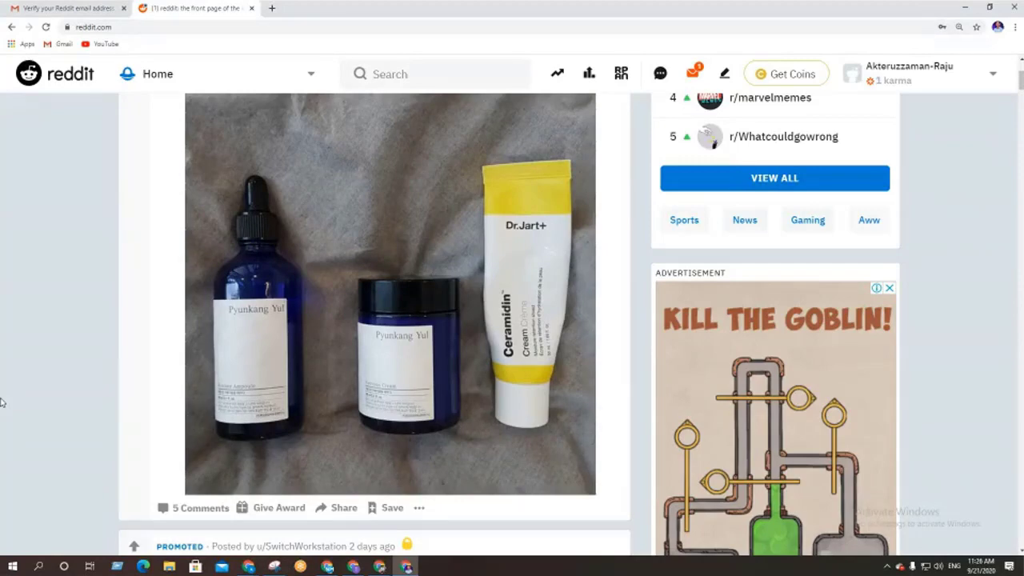
pyautogui.scroll(3, 51, 310)
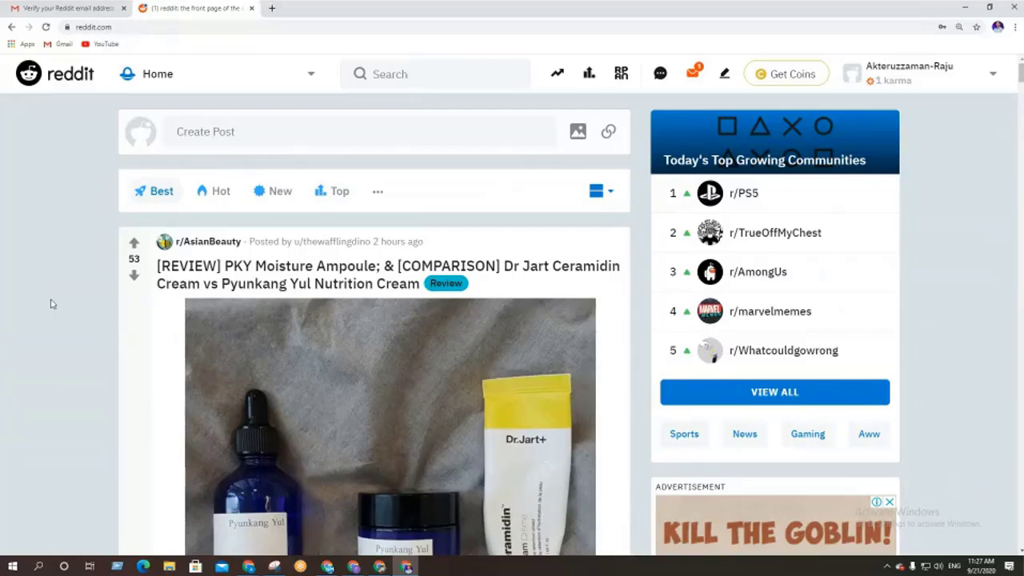
pyautogui.click(293, 84)
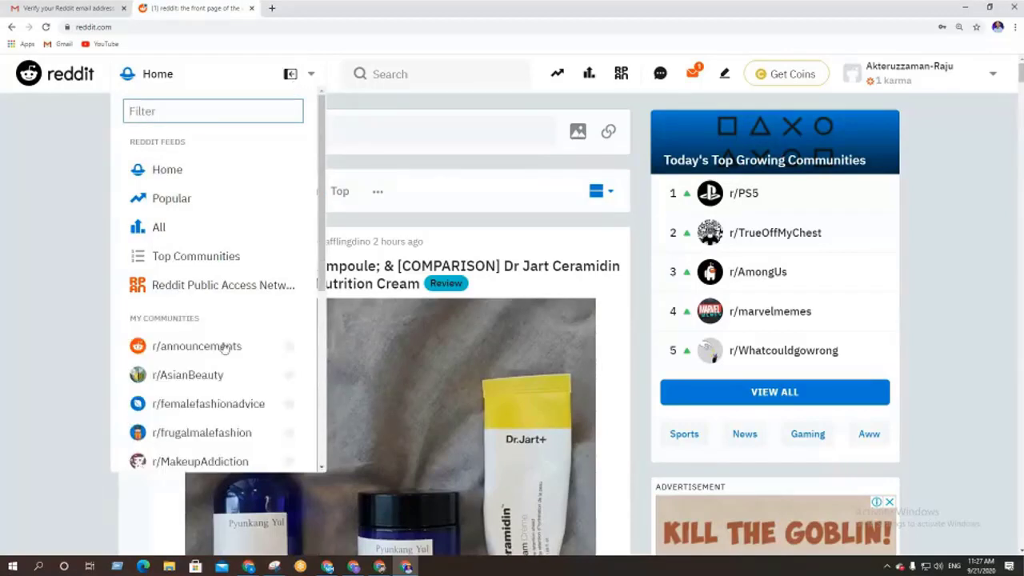
pyautogui.scroll(-3, 229, 344)
pyautogui.scroll(-3, 240, 324)
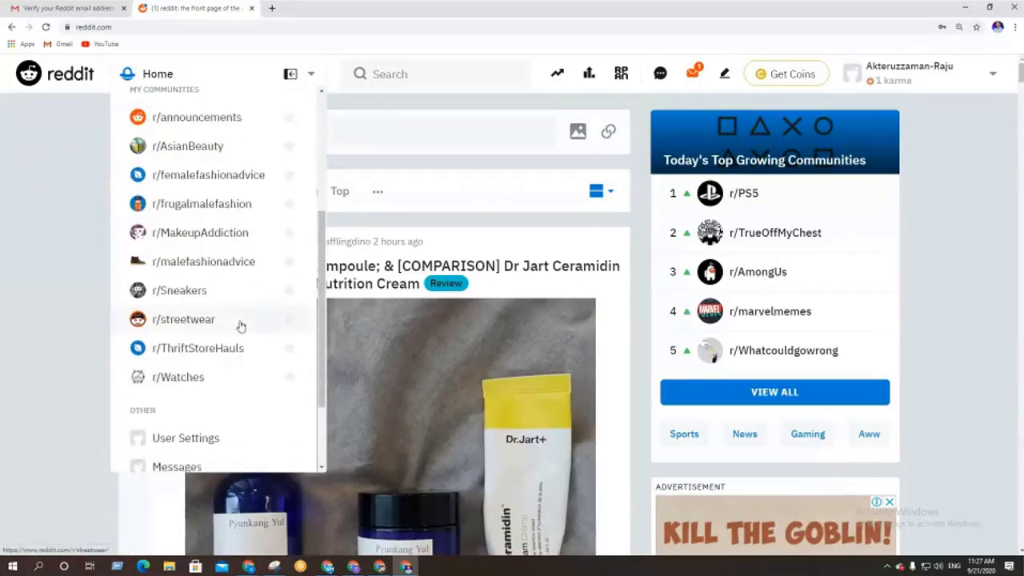
pyautogui.scroll(5, 241, 322)
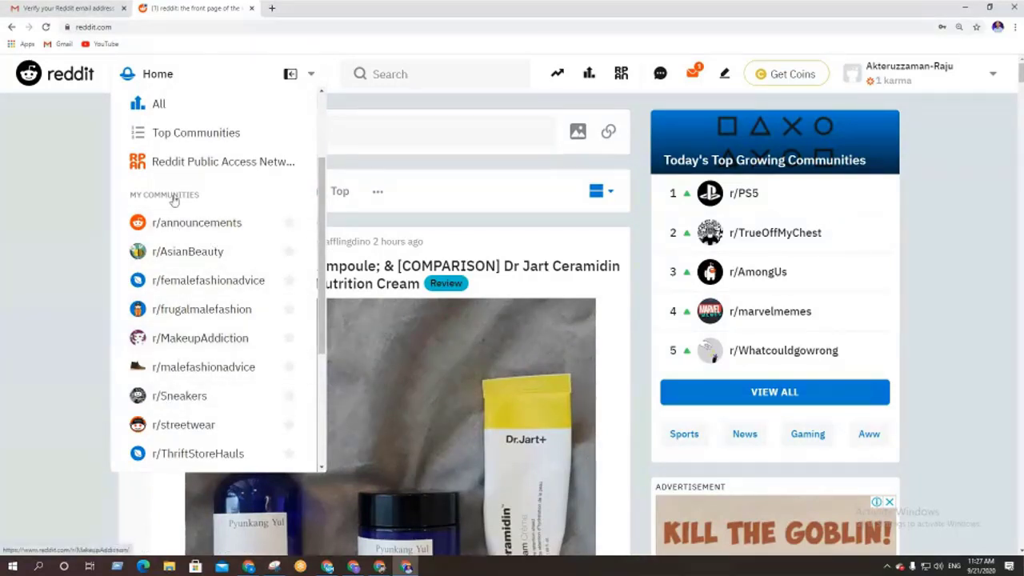
pyautogui.scroll(2, 183, 308)
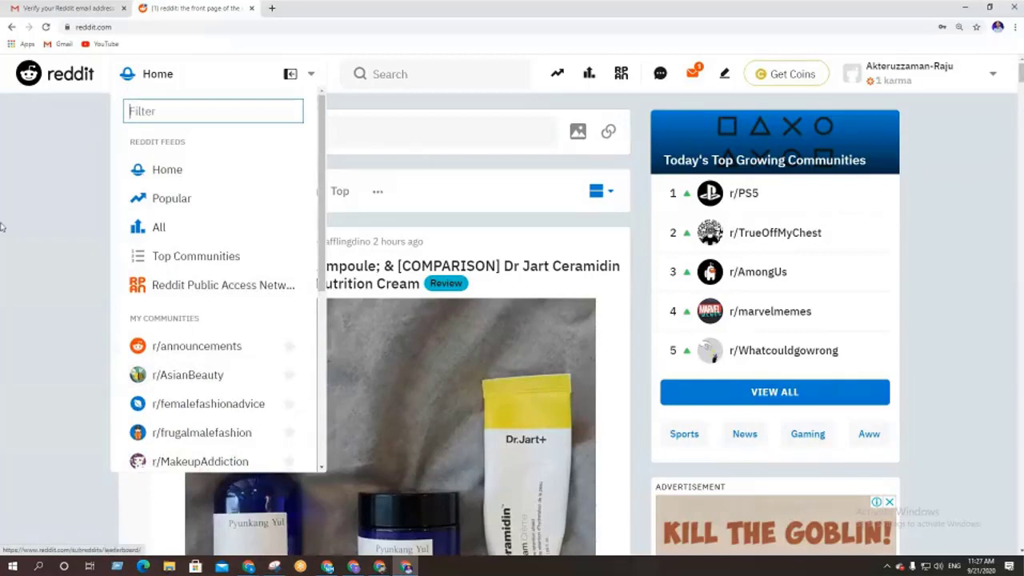
pyautogui.click(42, 200)
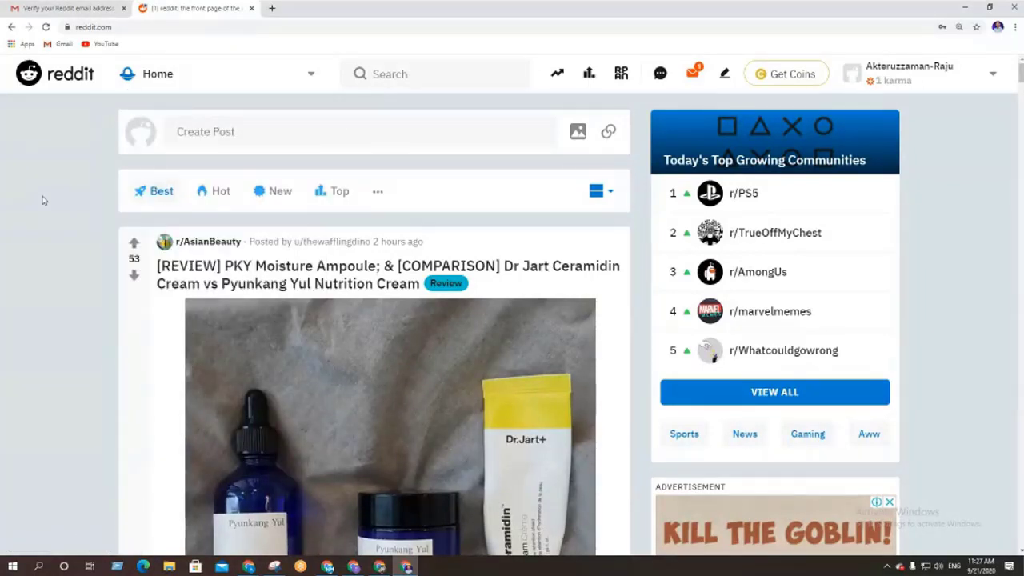
# In a new tab, Google 'reddit list', accept the 'redditlist' suggestion and open redditlist.com
pyautogui.click(273, 8)
pyautogui.write('re')
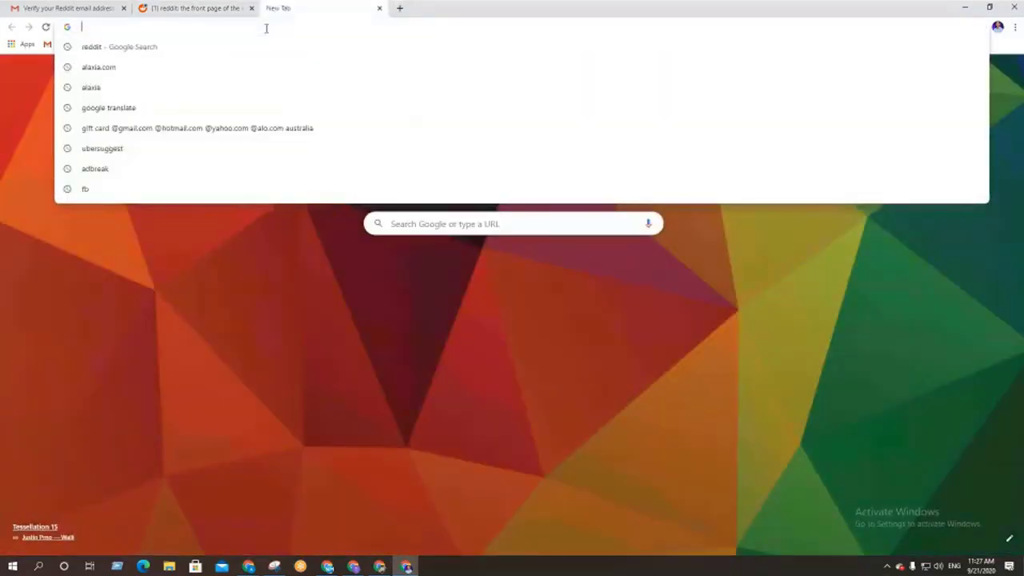
pyautogui.write('ddit l')
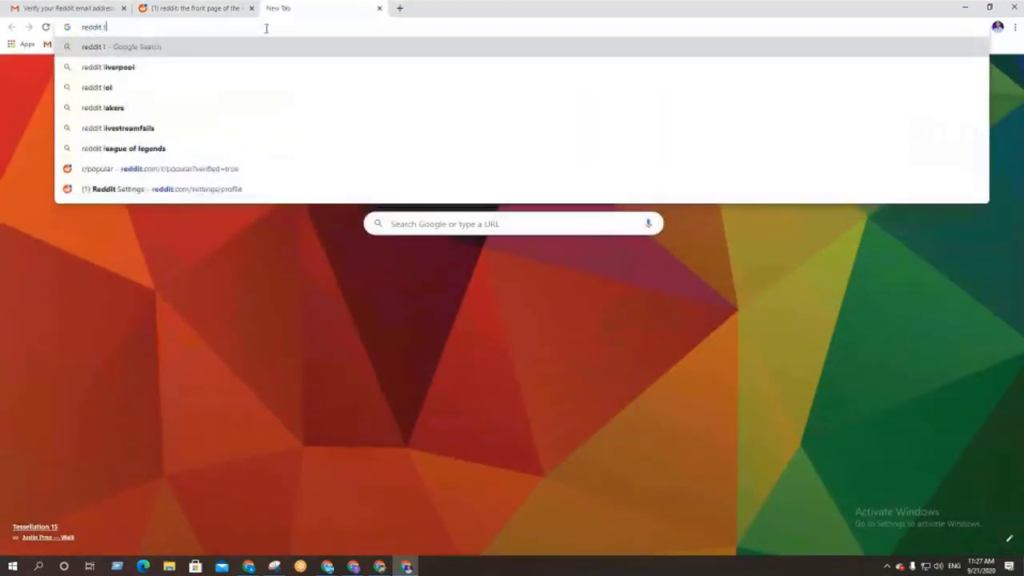
pyautogui.write('is')
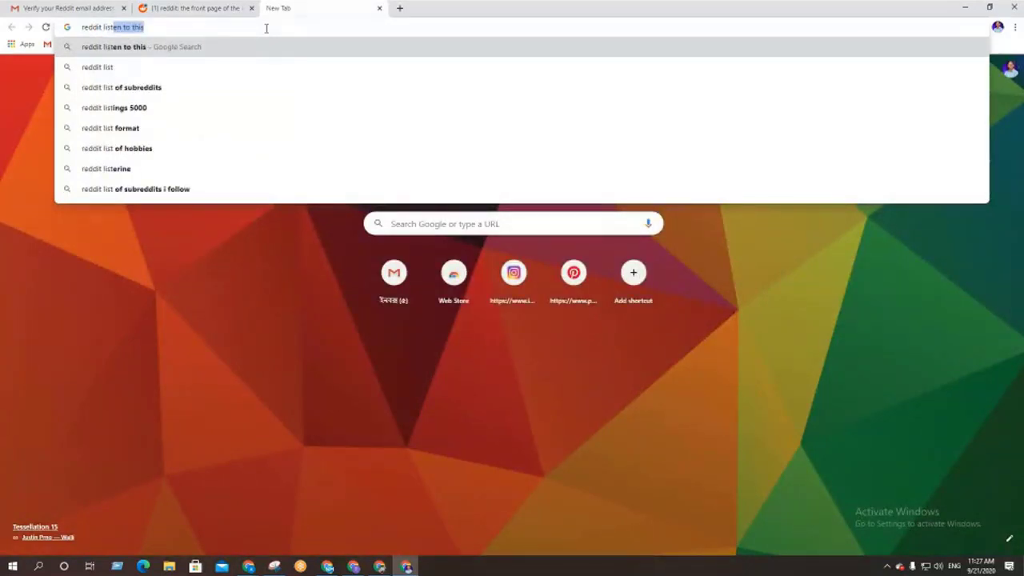
pyautogui.write('t')
pyautogui.press('Return')
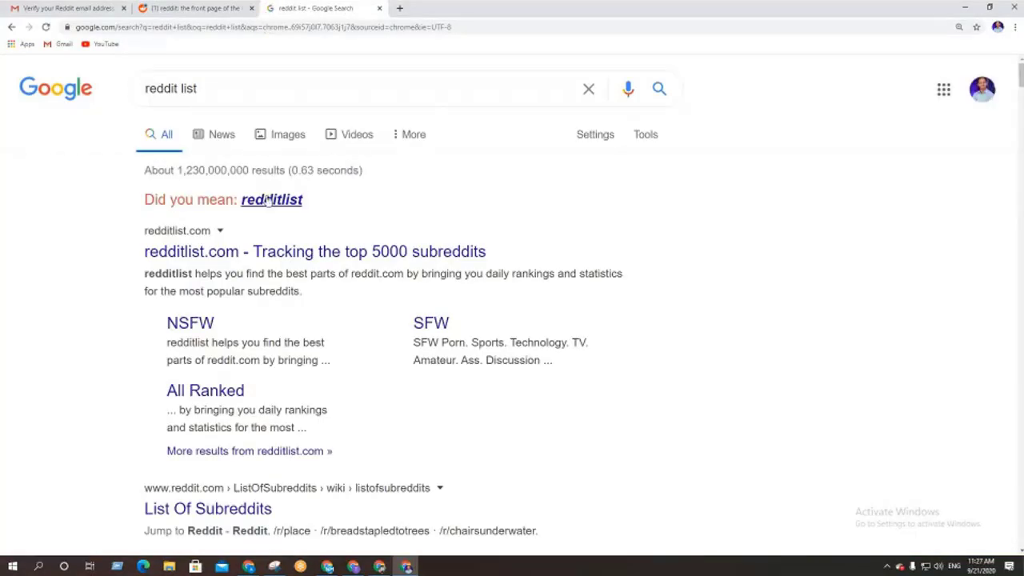
pyautogui.click(269, 200)
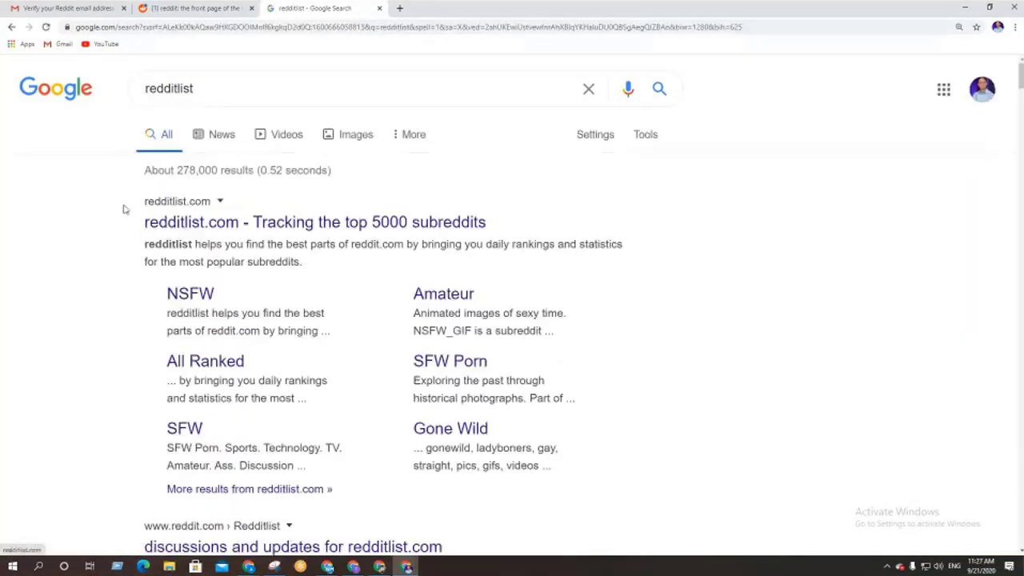
pyautogui.moveTo(137, 207); pyautogui.dragTo(206, 202)
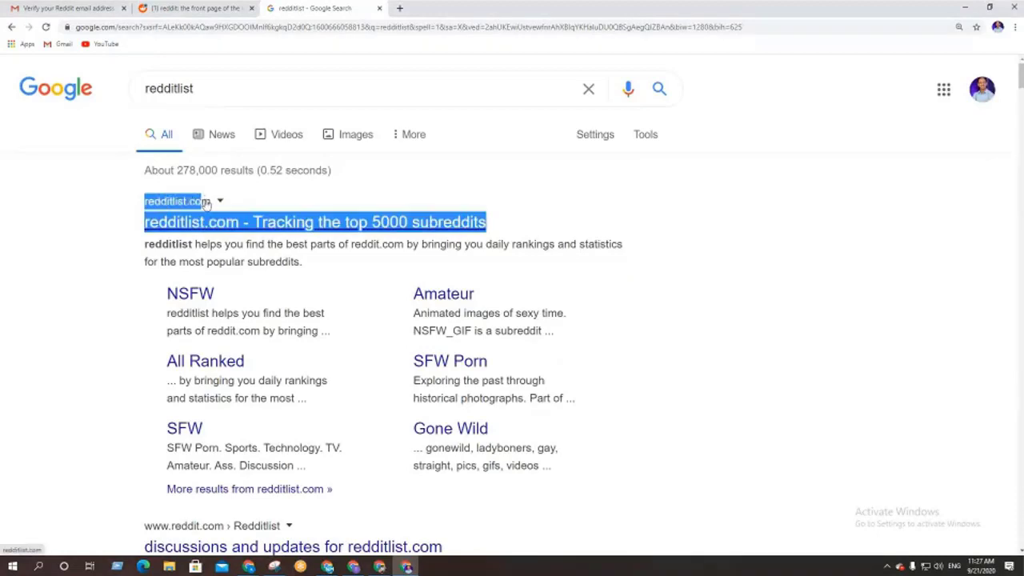
pyautogui.click(108, 213)
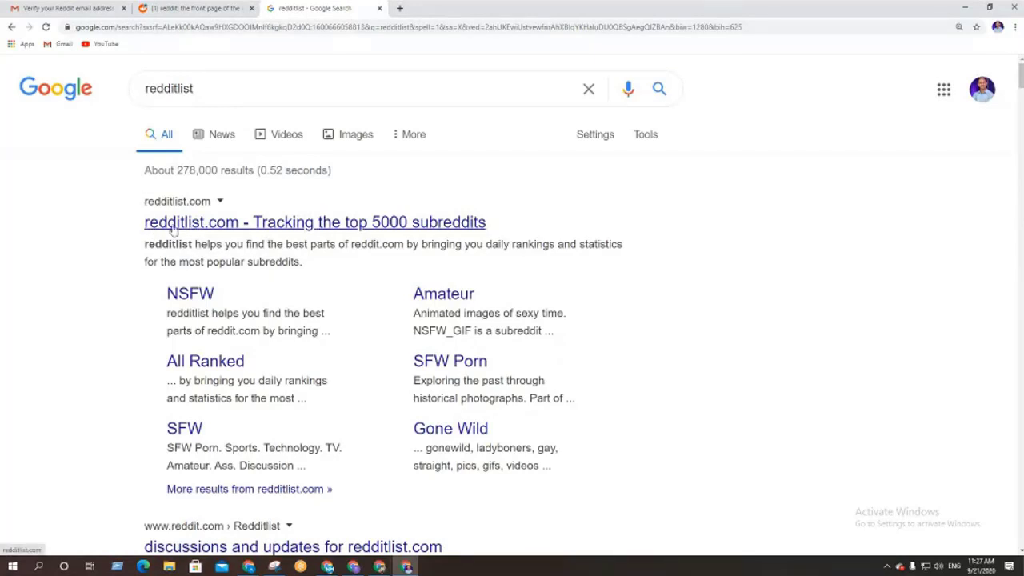
pyautogui.click(164, 224)
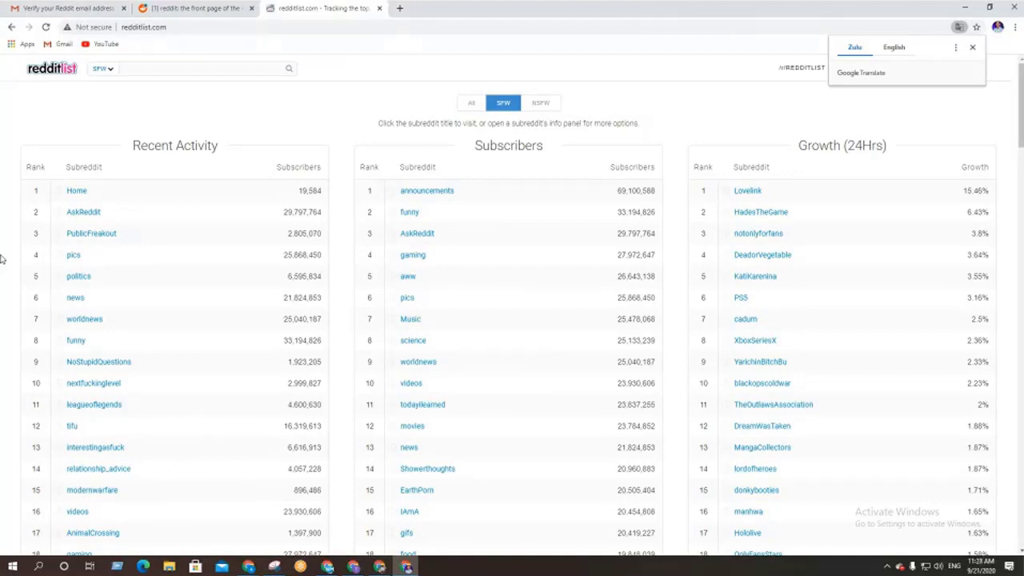
# Keep redditlist.com in English, zoom in with Ctrl+plus, and close the translation prompt
pyautogui.click(896, 46)
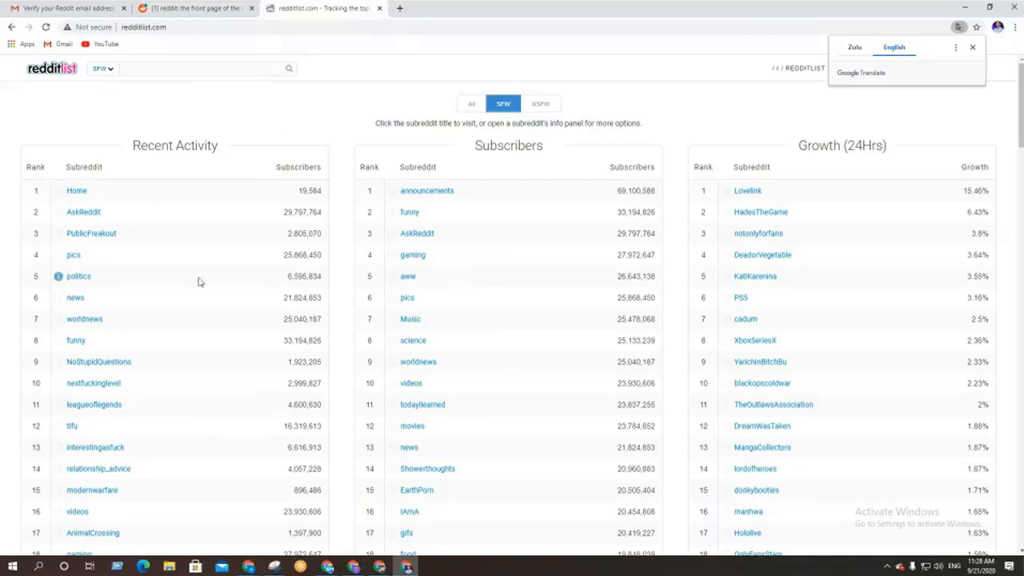
pyautogui.hotkey('ctrl', '+')
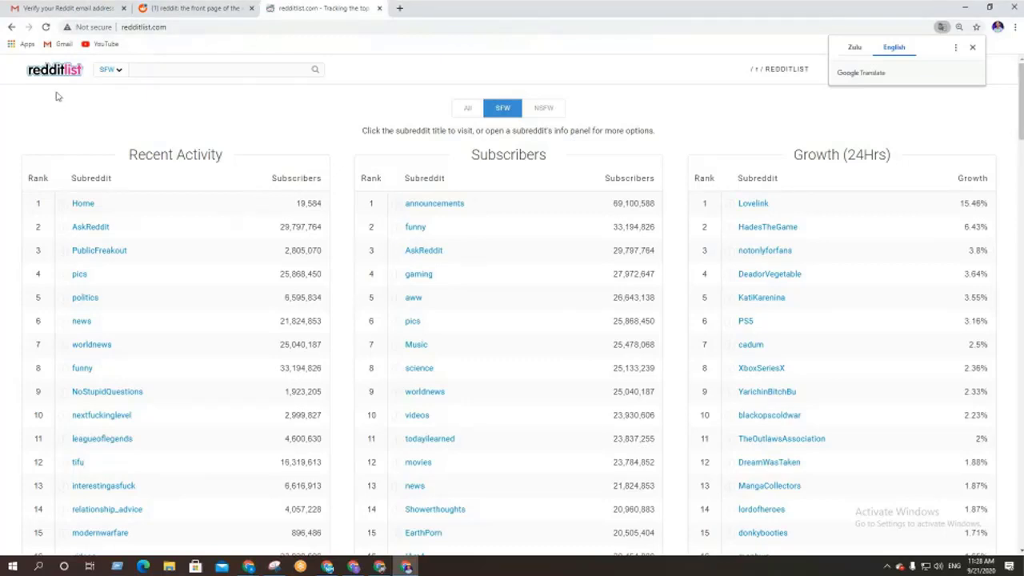
pyautogui.click(169, 68)
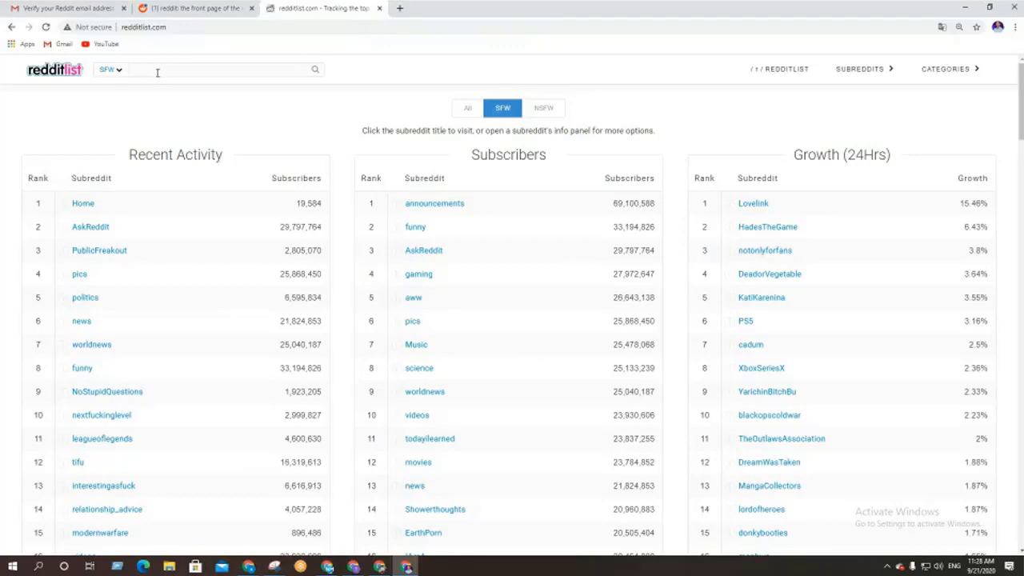
# Search redditlist for 'weightlose' and scroll the results, led by r/loseit with 2,462,713 subscribers
pyautogui.write('weightlose')
pyautogui.press('Return')
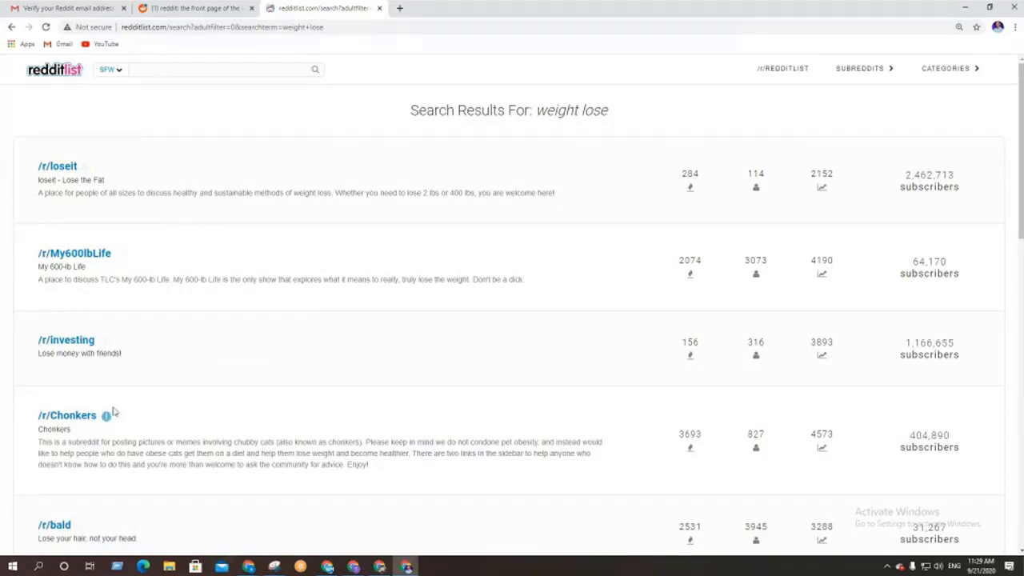
pyautogui.scroll(-7, 384, 355)
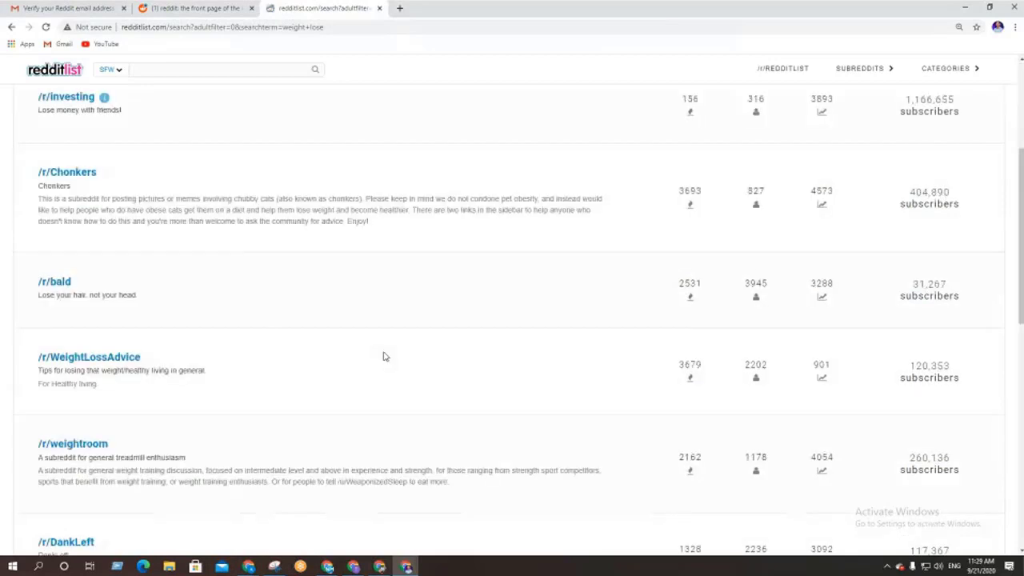
pyautogui.scroll(-4, 384, 357)
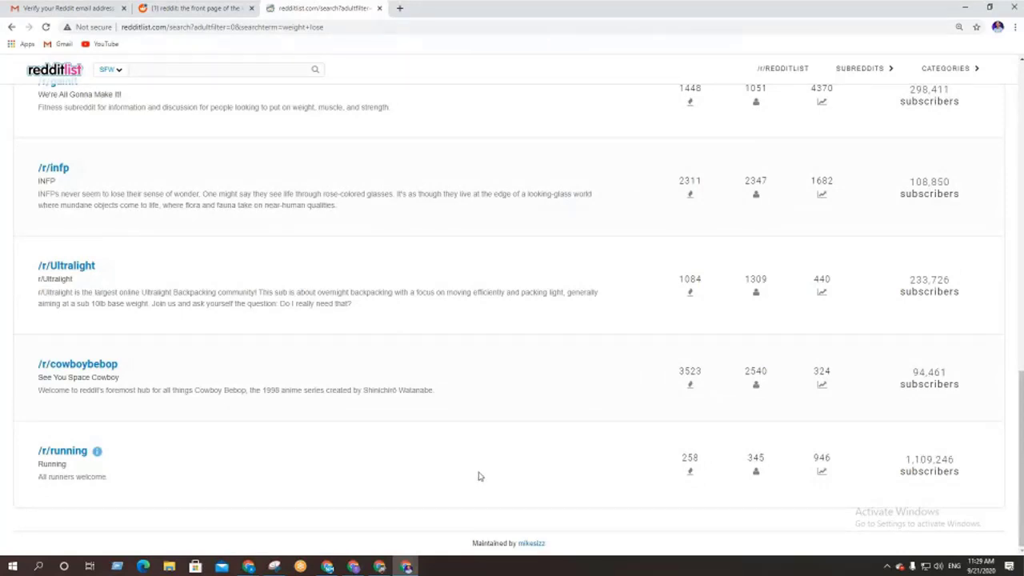
pyautogui.scroll(4, 479, 477)
pyautogui.scroll(5, 479, 476)
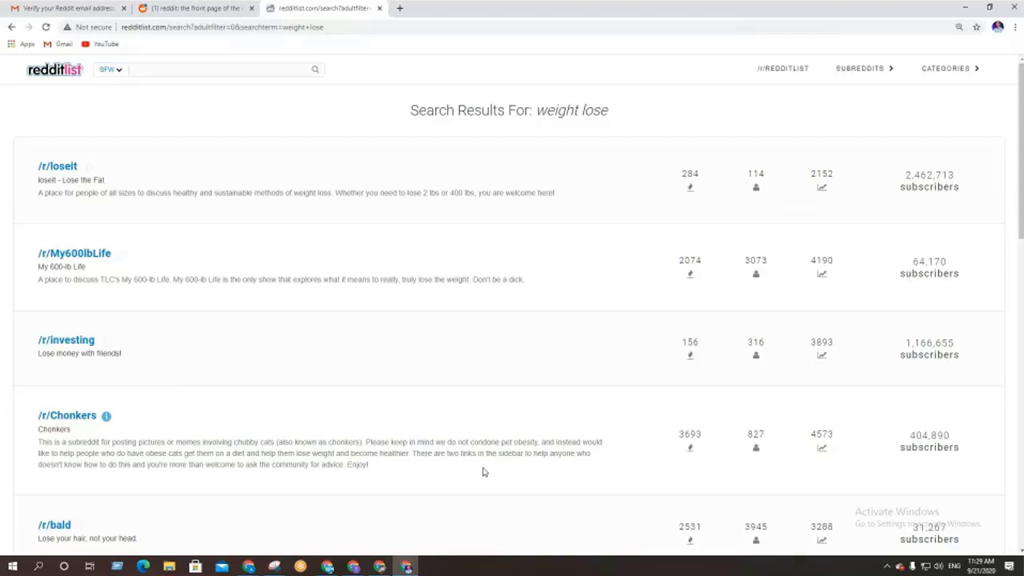
# Open r/loseit, r/My600lbLife, r/investing, r/Chonkers and r/bald in background tabs; check loseit's member count
pyautogui.middleClick(54, 166)
pyautogui.middleClick(72, 254)
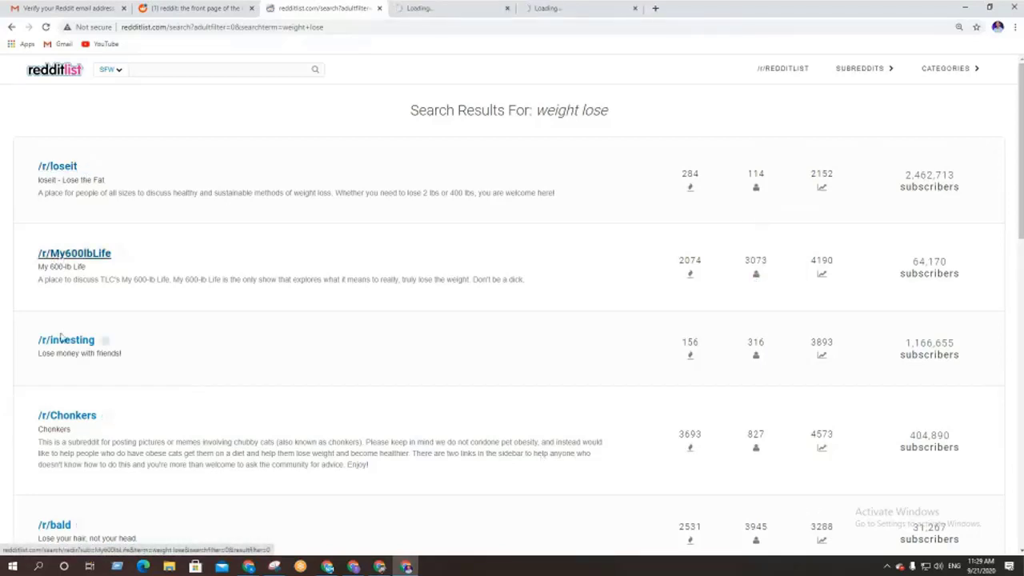
pyautogui.middleClick(66, 341)
pyautogui.middleClick(64, 416)
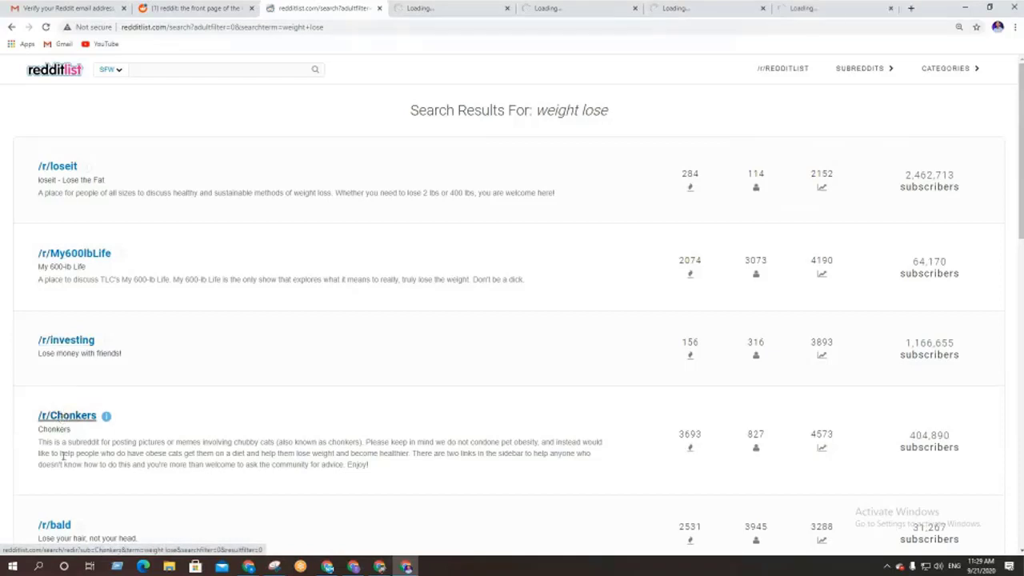
pyautogui.middleClick(56, 525)
pyautogui.click(407, 7)
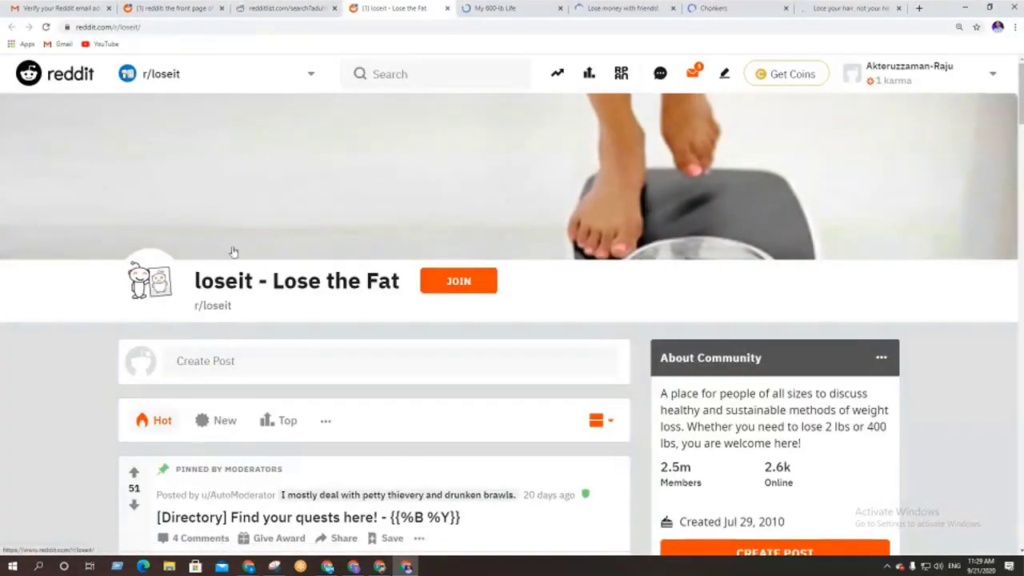
pyautogui.scroll(-1, 57, 314)
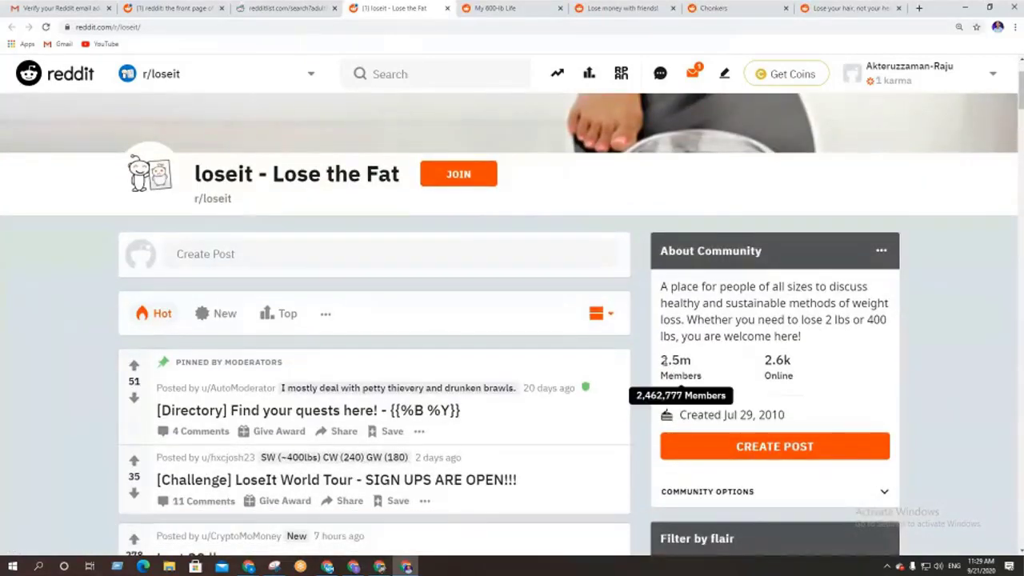
pyautogui.moveTo(663, 360); pyautogui.dragTo(706, 367)
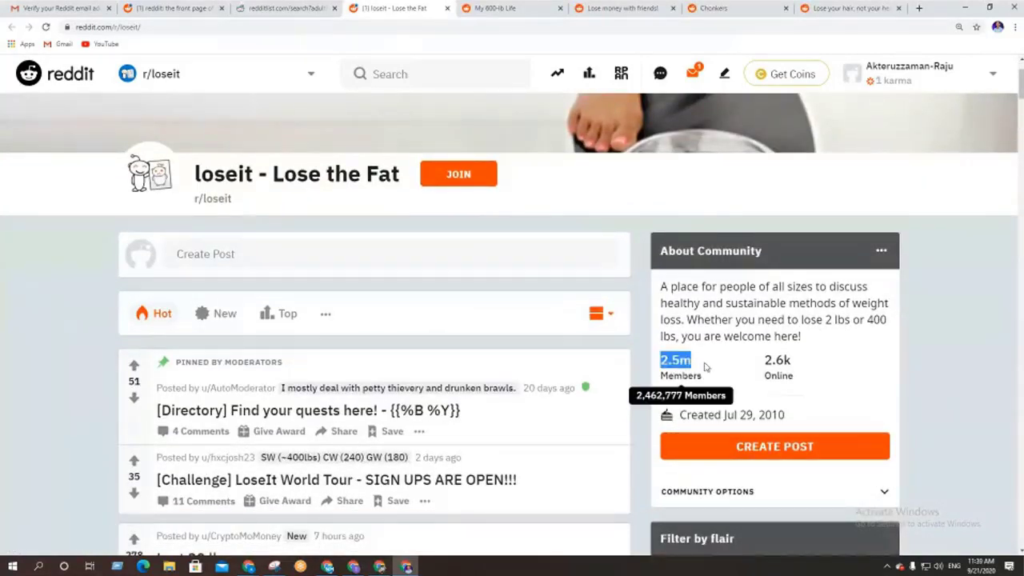
# Check r/My600lbLife's member and online counts, then join it
pyautogui.click(520, 8)
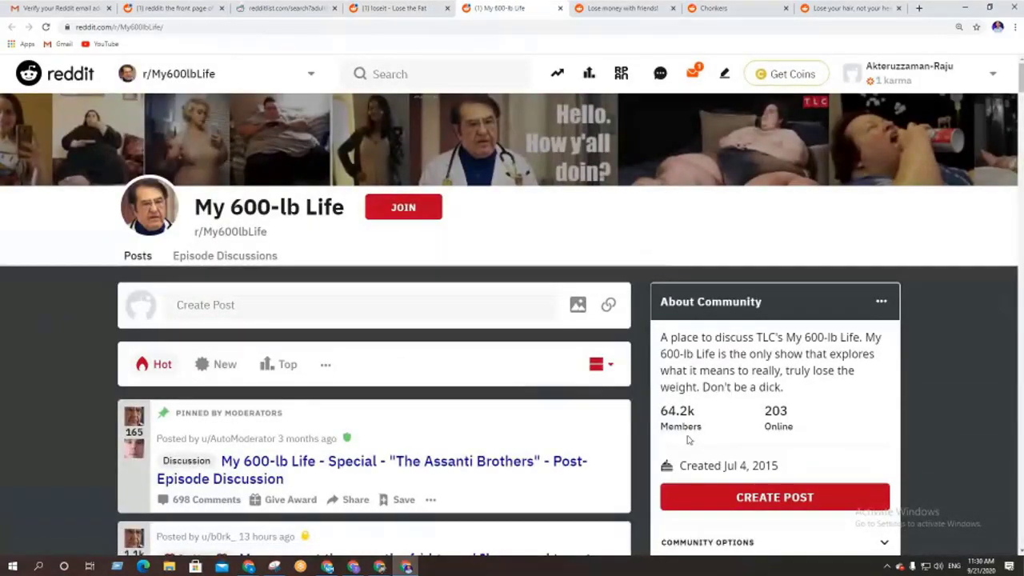
pyautogui.moveTo(695, 424); pyautogui.dragTo(672, 410)
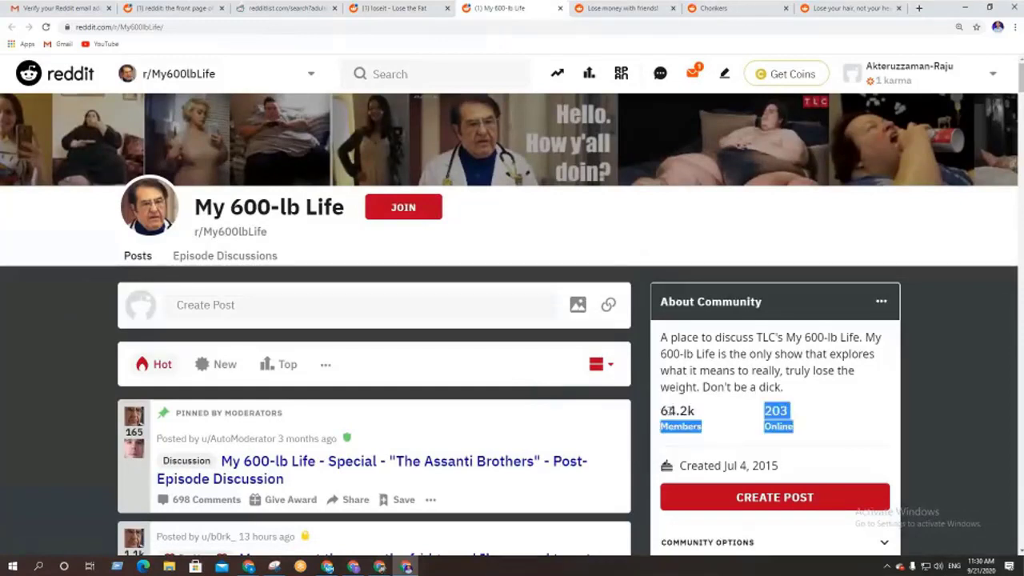
pyautogui.click(688, 411)
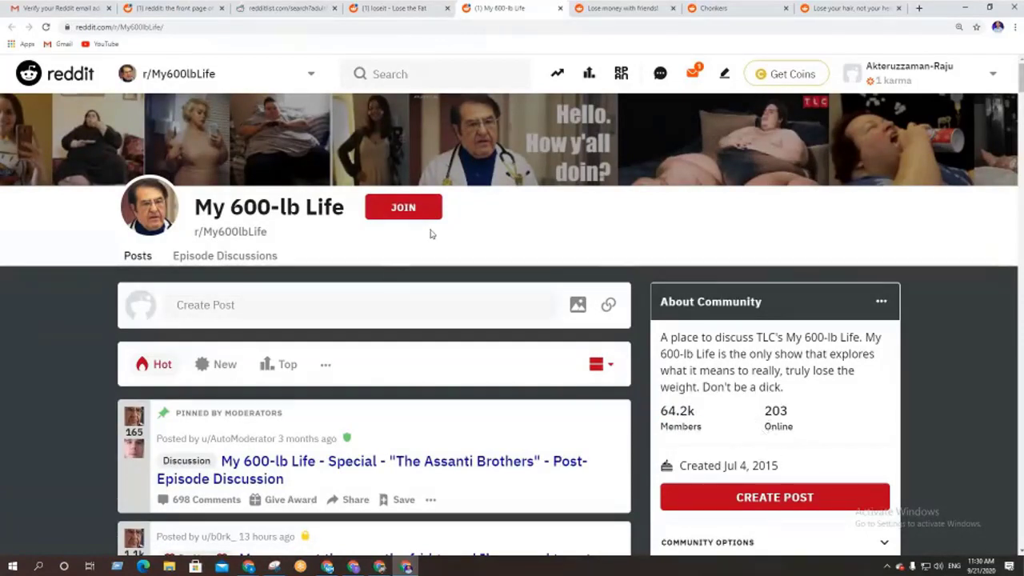
pyautogui.click(408, 209)
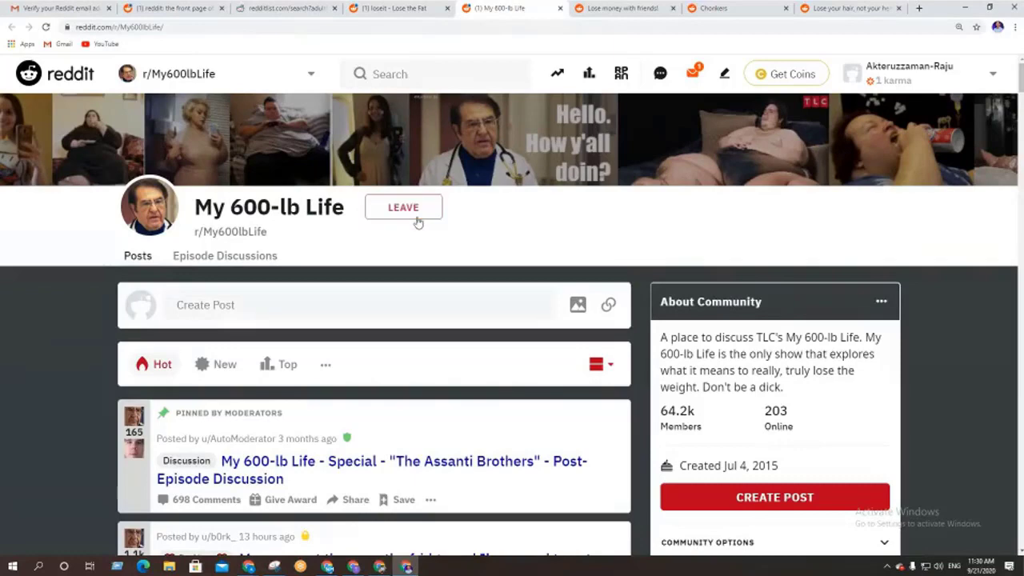
# Skip r/investing and join r/Chonkers and r/bald
pyautogui.click(602, 9)
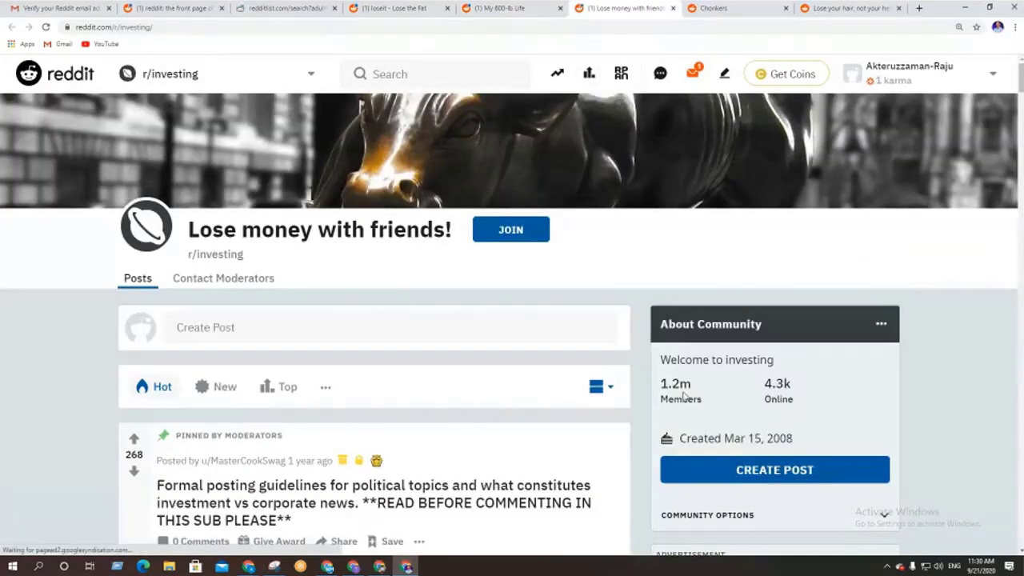
pyautogui.click(773, 6)
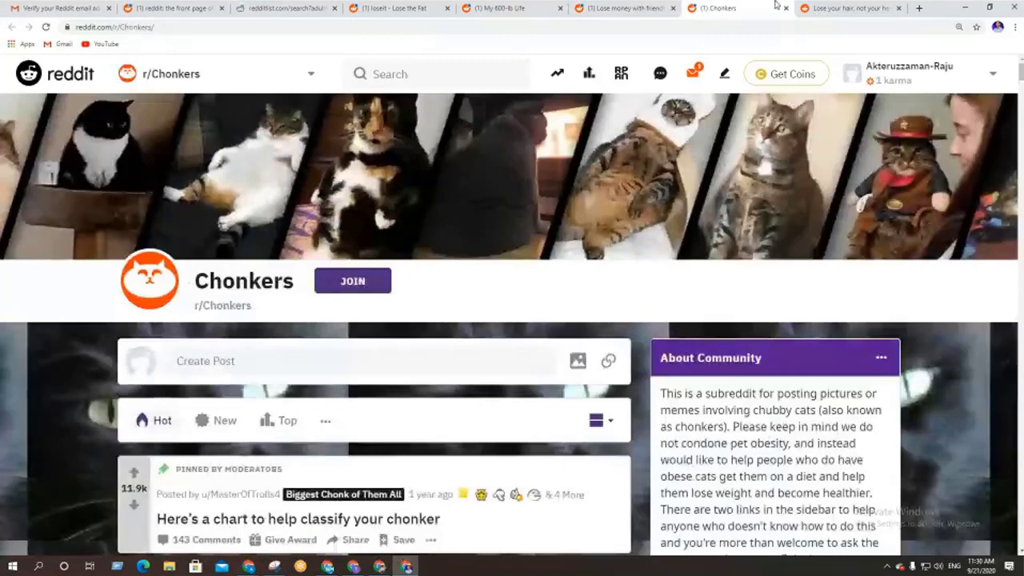
pyautogui.scroll(-3, 513, 317)
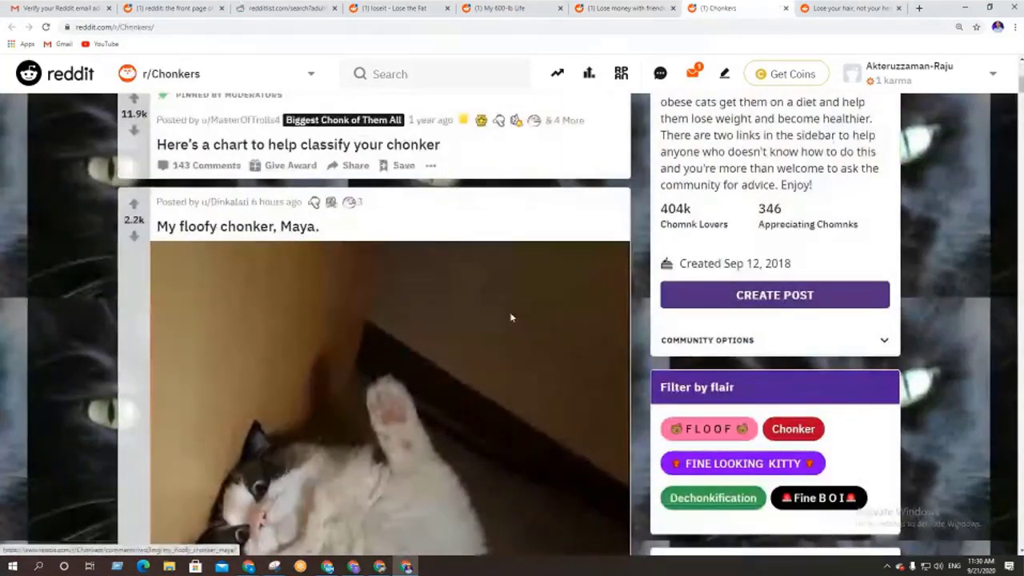
pyautogui.scroll(3, 510, 317)
pyautogui.click(352, 173)
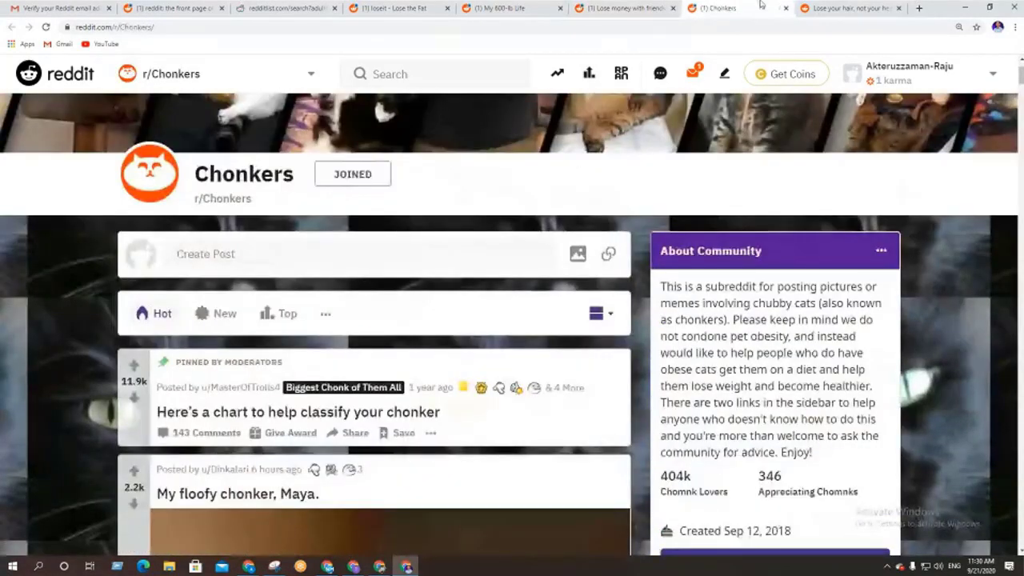
pyautogui.click(837, 8)
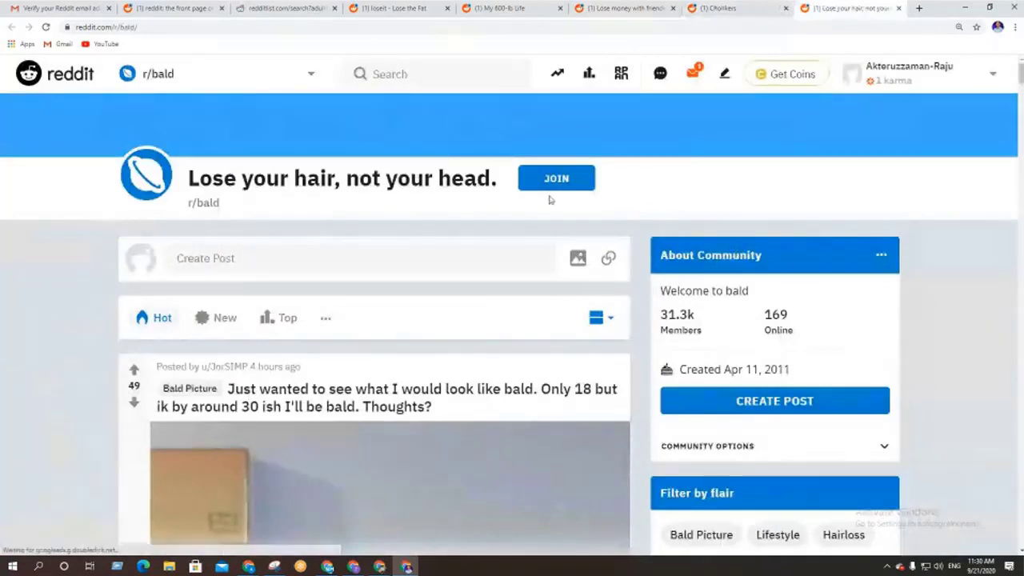
pyautogui.click(554, 186)
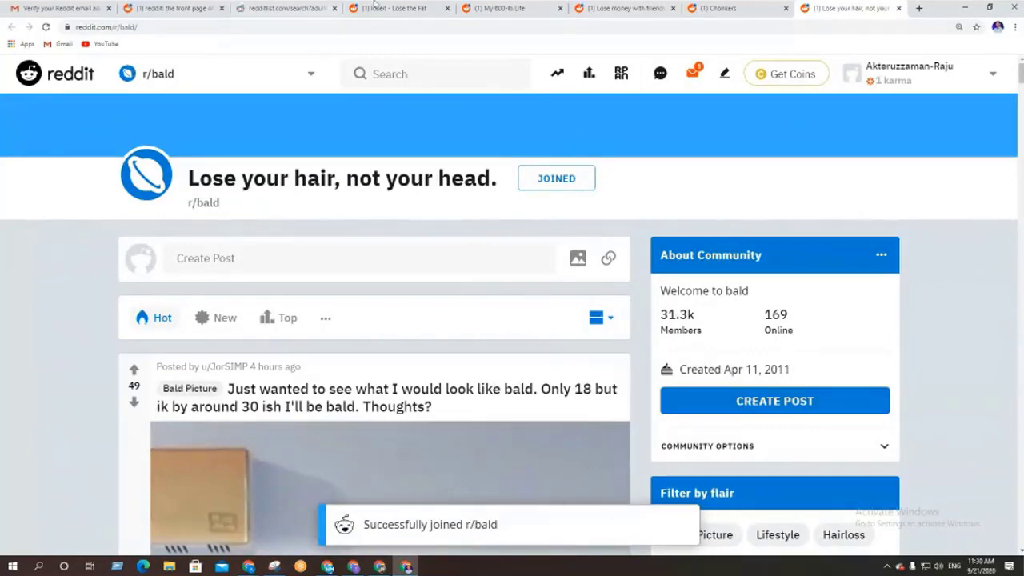
# Bring up r/loseit and scroll through its feed and community stats
pyautogui.click(502, 8)
pyautogui.click(412, 7)
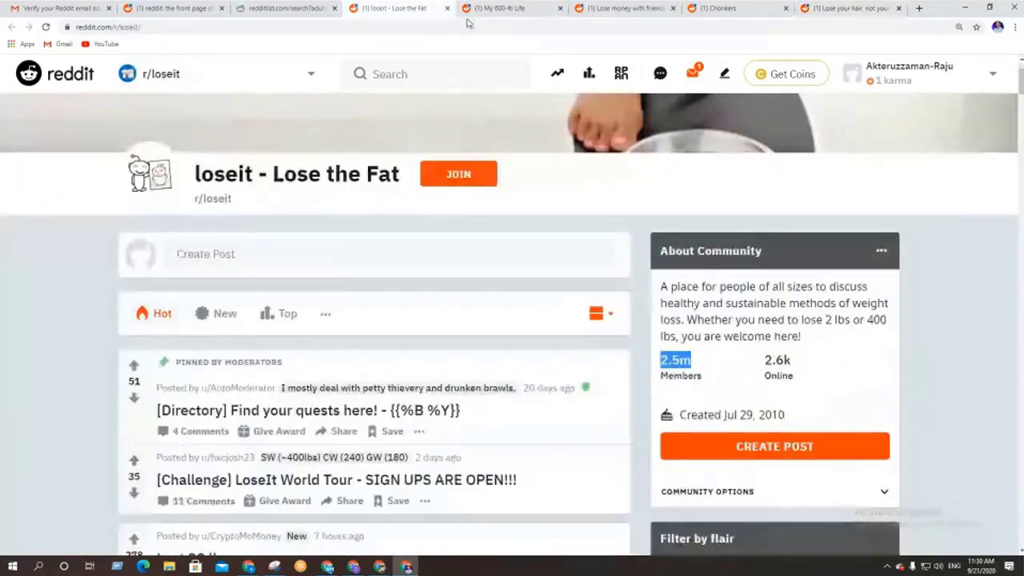
pyautogui.click(493, 272)
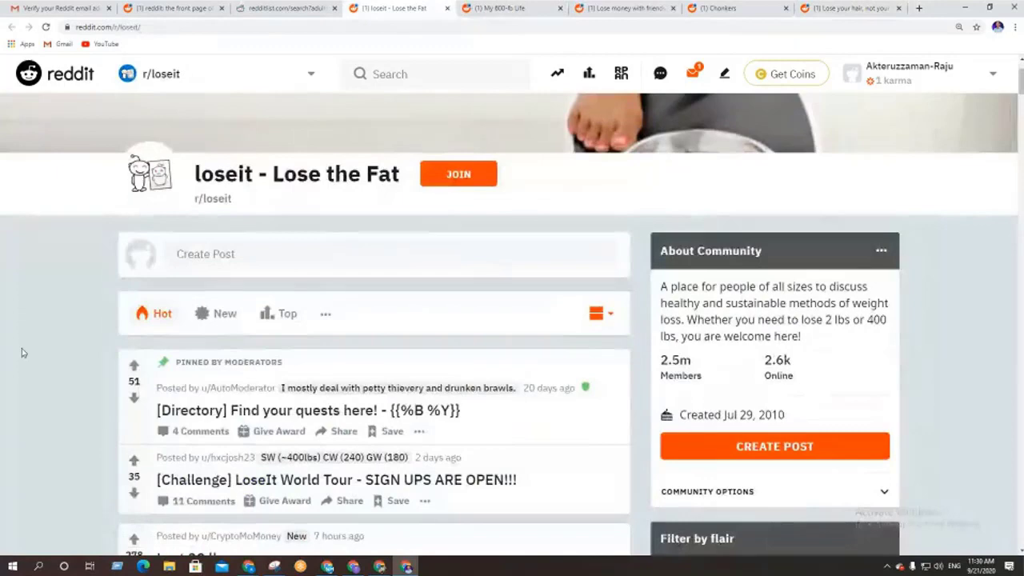
pyautogui.scroll(1, 21, 350)
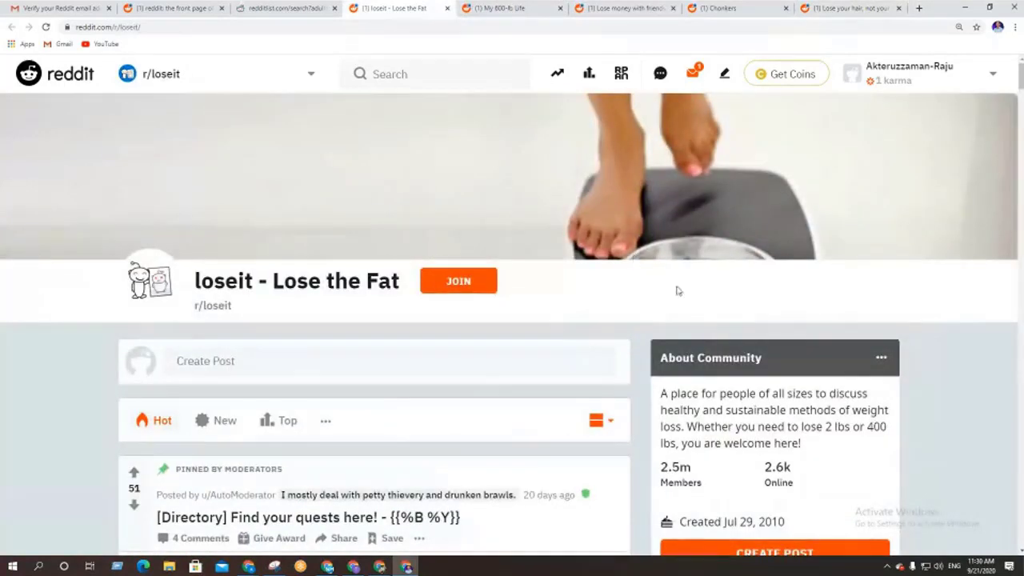
pyautogui.scroll(-2, 760, 355)
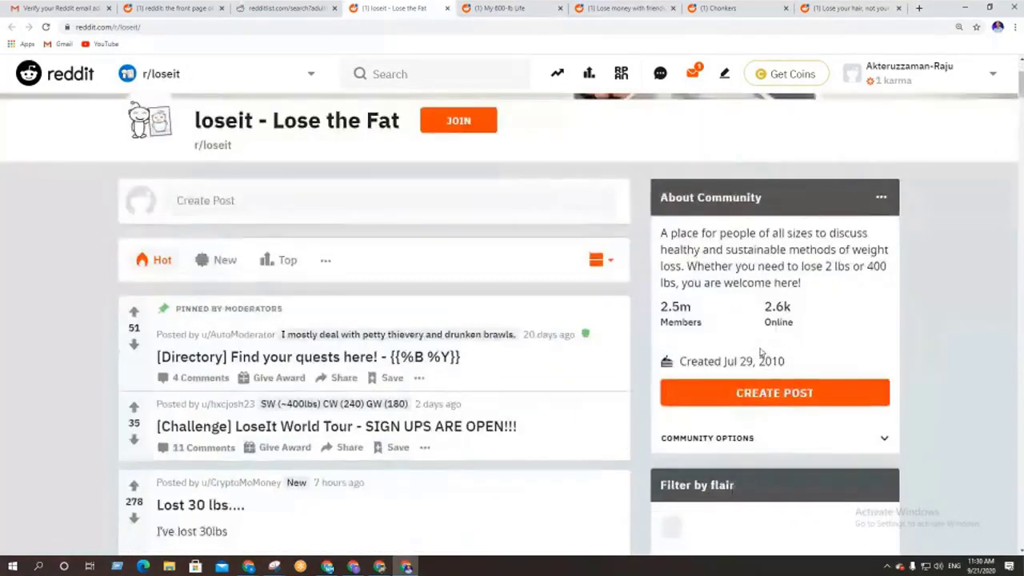
pyautogui.scroll(-1, 761, 355)
pyautogui.scroll(-2, 760, 356)
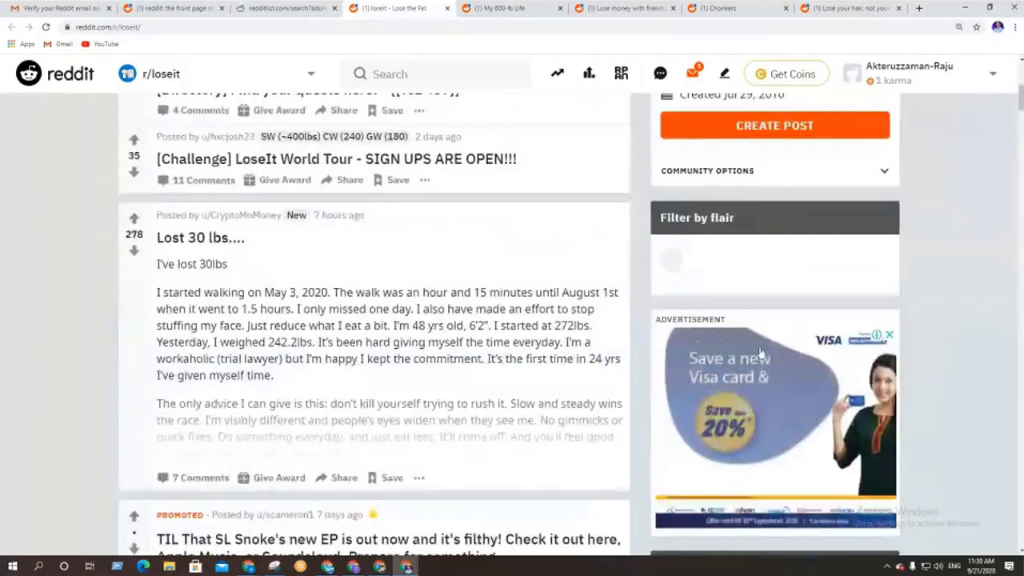
pyautogui.scroll(-5, 760, 356)
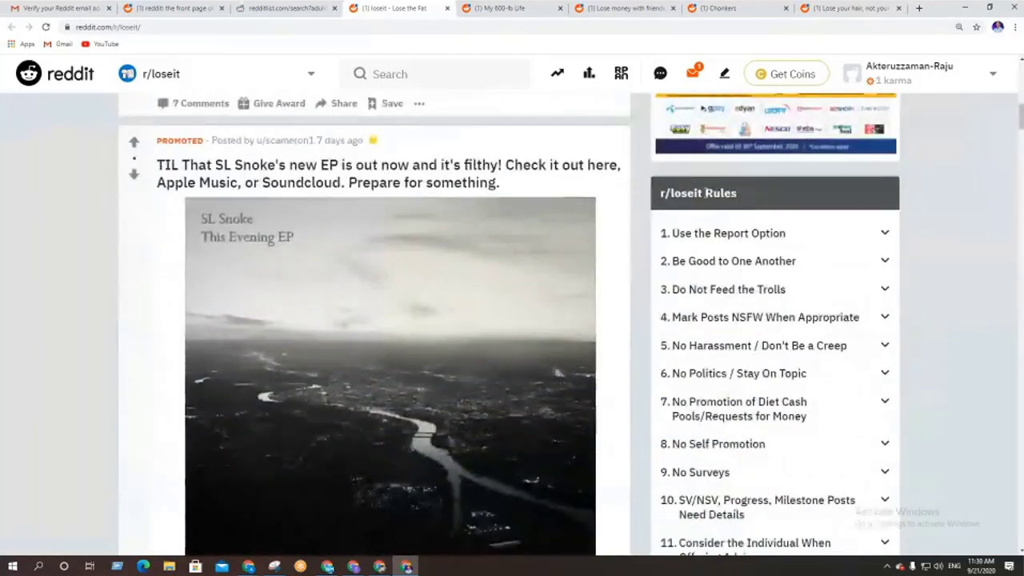
# Read r/loseit's eleven sidebar rules, then return to the redditlist 'weight lose' results
pyautogui.moveTo(682, 194)
pyautogui.mouseDown()
pyautogui.moveTo(663, 195)
pyautogui.moveTo(671, 194)
pyautogui.mouseUp()
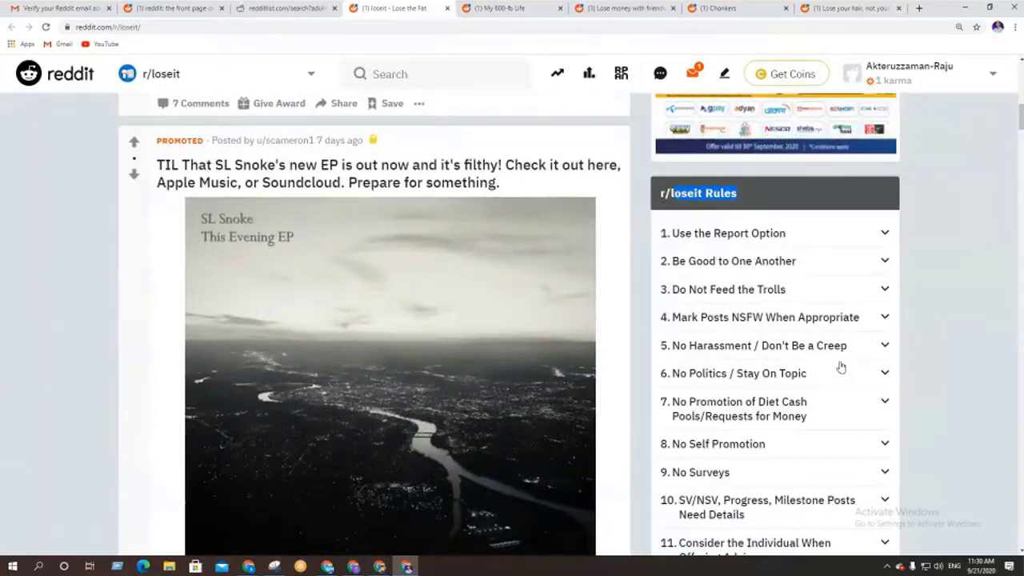
pyautogui.scroll(-1, 837, 366)
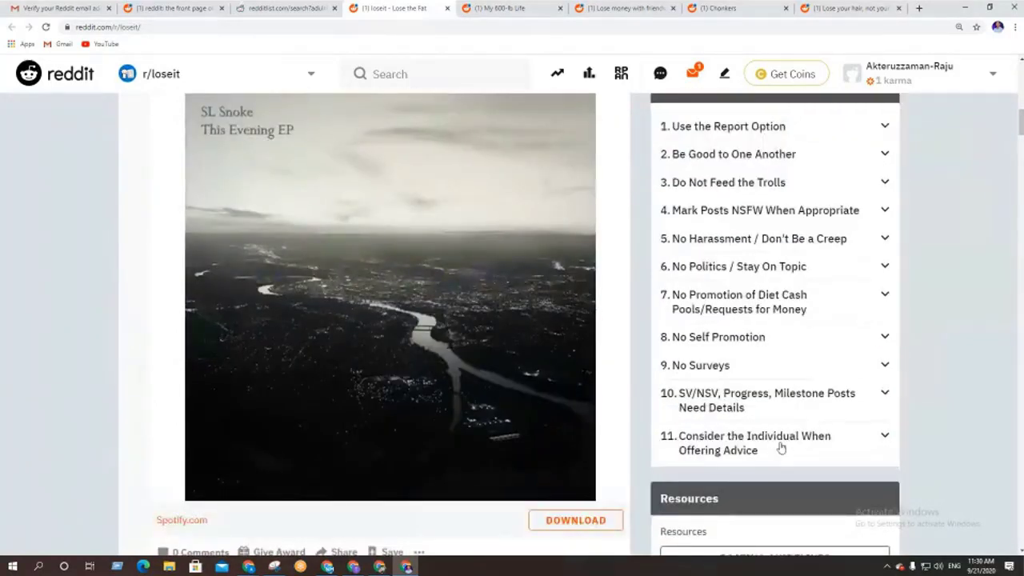
pyautogui.scroll(1, 781, 448)
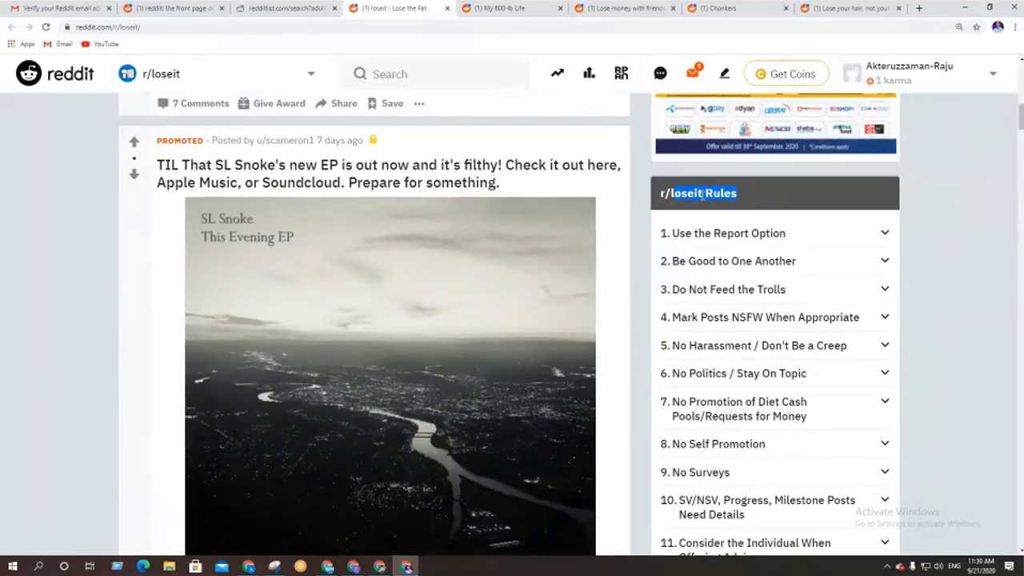
pyautogui.click(672, 194)
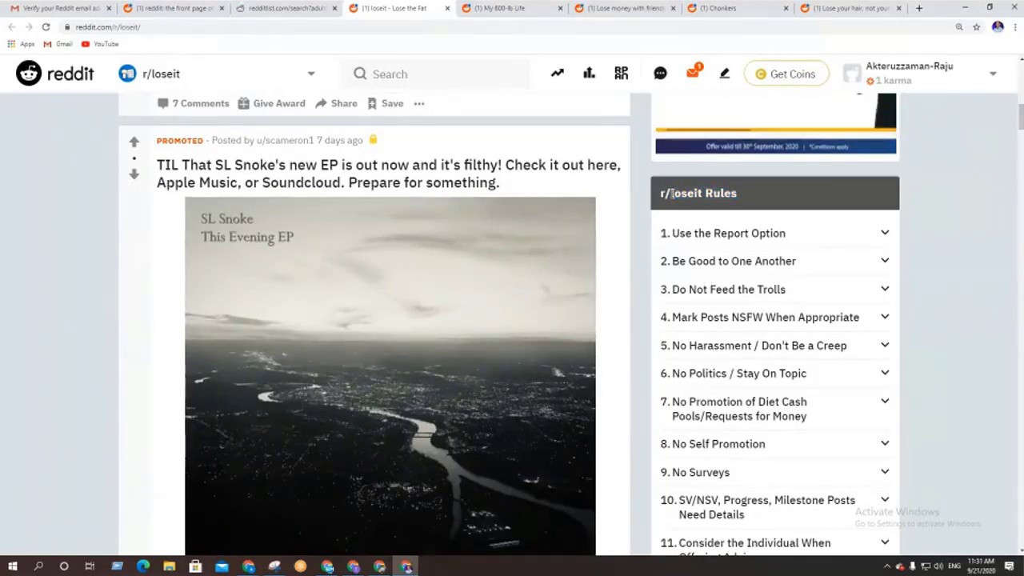
pyautogui.moveTo(672, 194); pyautogui.dragTo(741, 204)
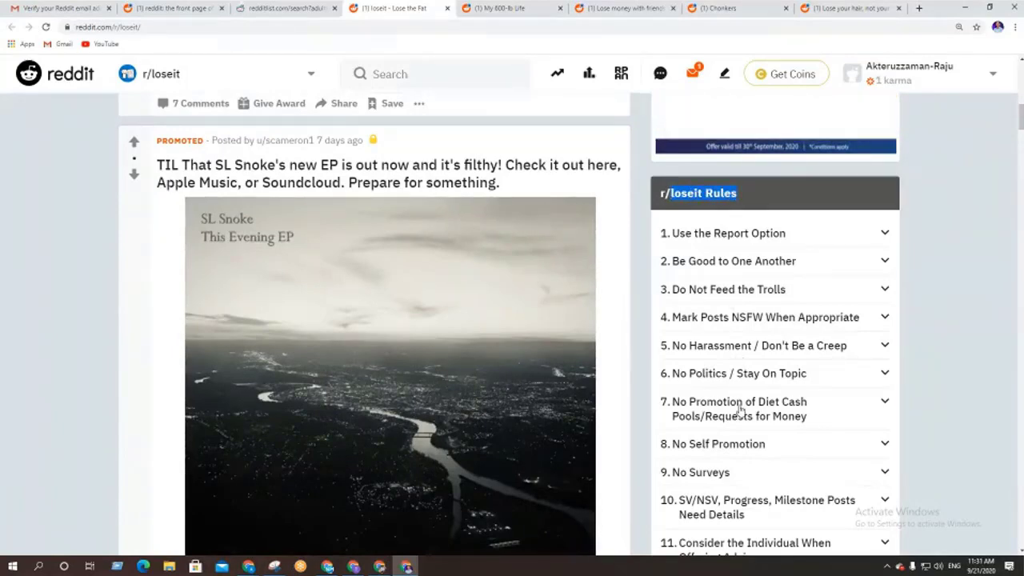
pyautogui.scroll(-2, 837, 360)
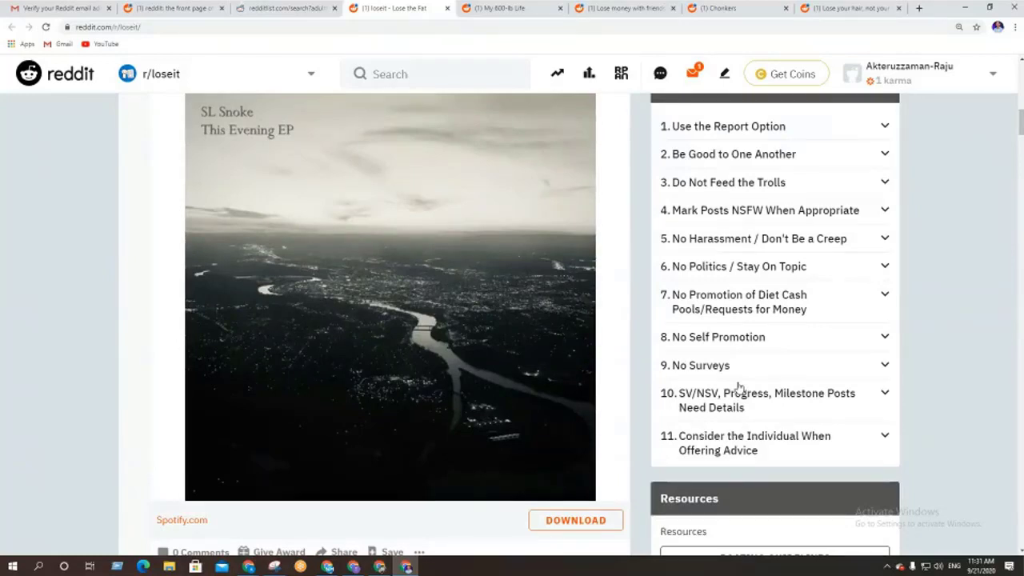
pyautogui.click(289, 8)
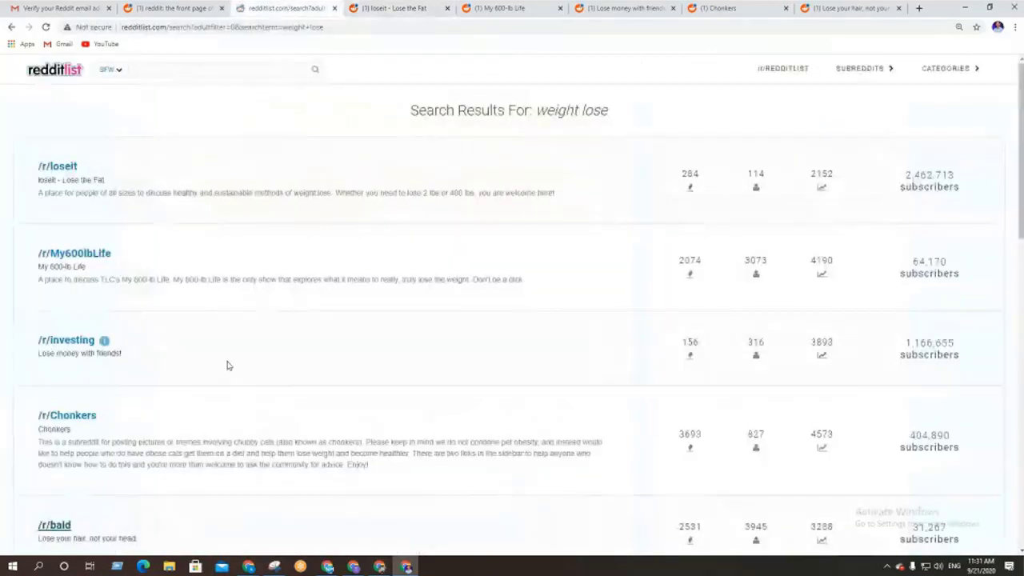
# Go back from the redditlist 'weight lose' results to the main subreddit rankings
pyautogui.scroll(-3, 226, 365)
pyautogui.scroll(3, 227, 370)
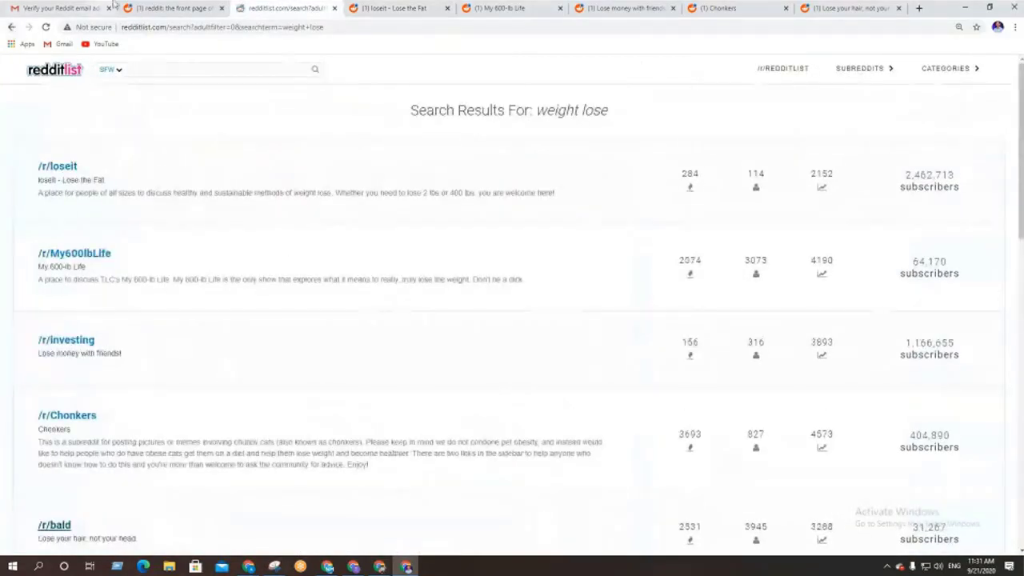
pyautogui.click(60, 8)
pyautogui.click(172, 8)
pyautogui.click(264, 8)
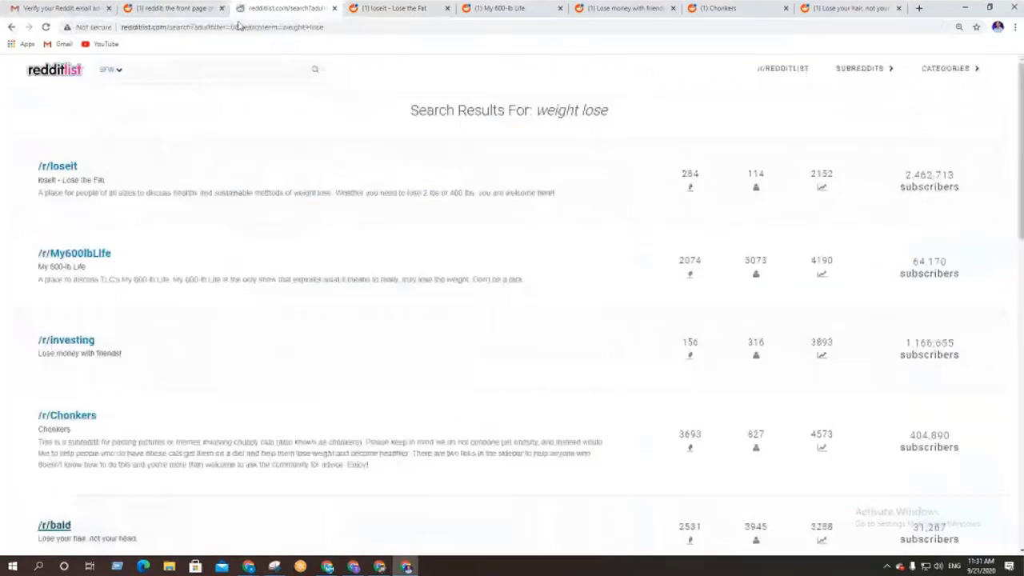
pyautogui.click(16, 30)
# Scroll the rankings table, then bring r/loseit and its rules sidebar back up
pyautogui.scroll(-4, 473, 350)
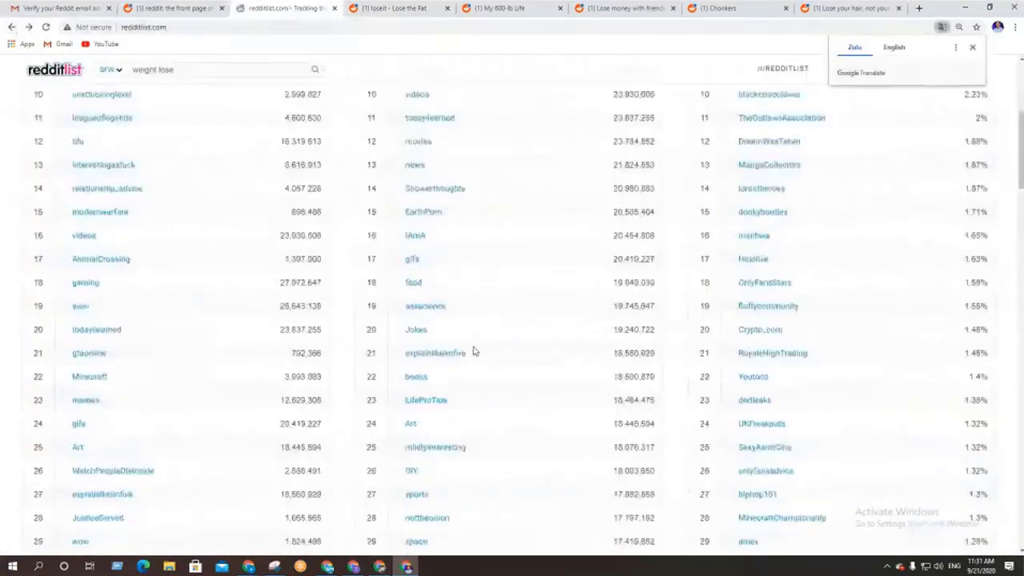
pyautogui.scroll(-20, 473, 349)
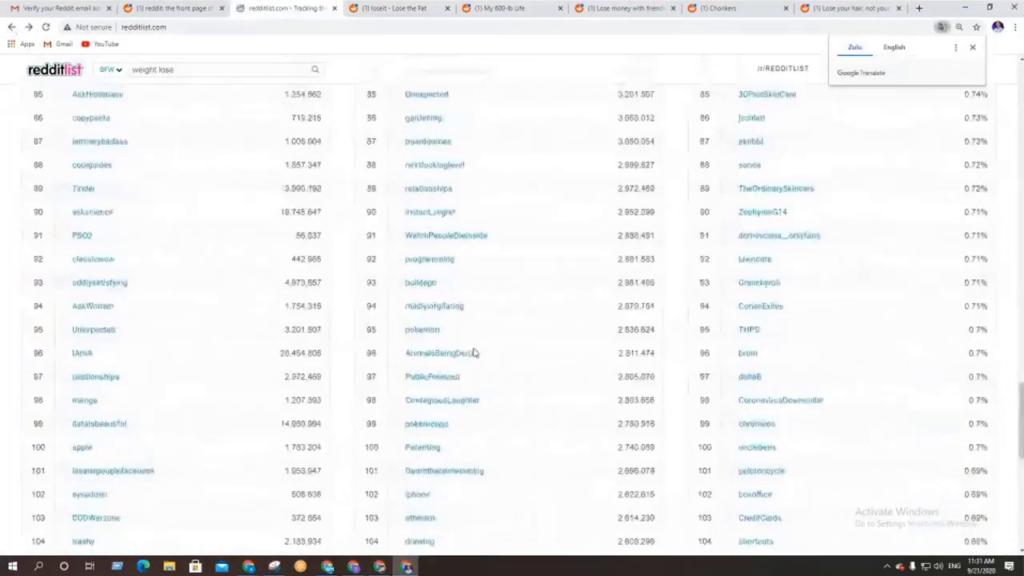
pyautogui.scroll(-3, 473, 352)
pyautogui.click(394, 8)
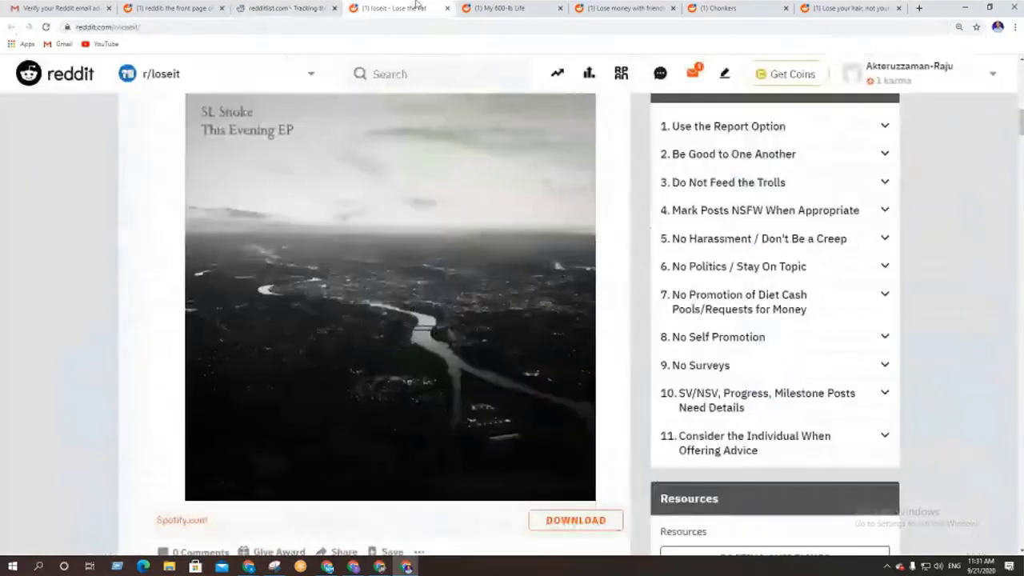
pyautogui.click(506, 7)
pyautogui.click(396, 8)
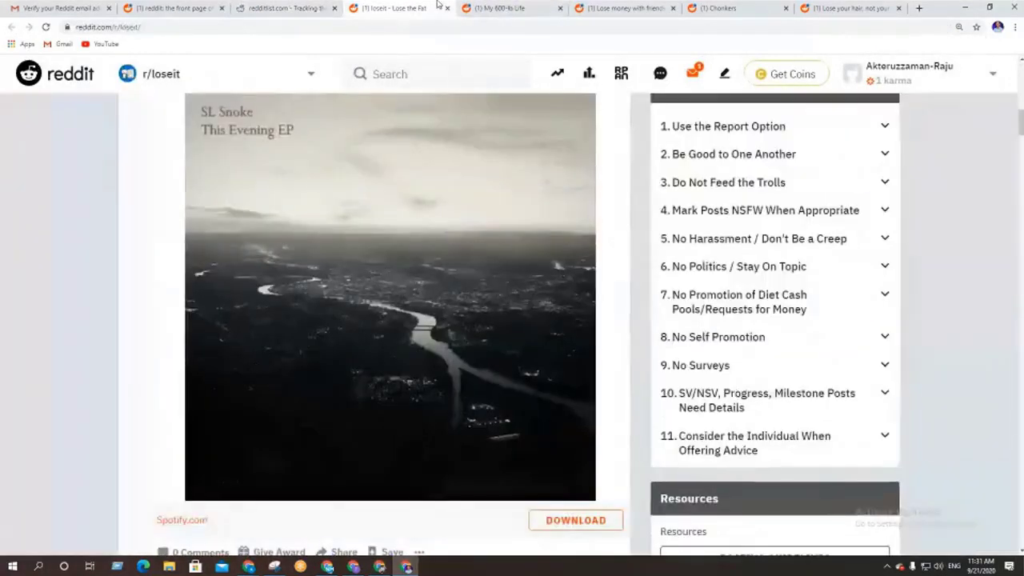
pyautogui.scroll(2, 992, 368)
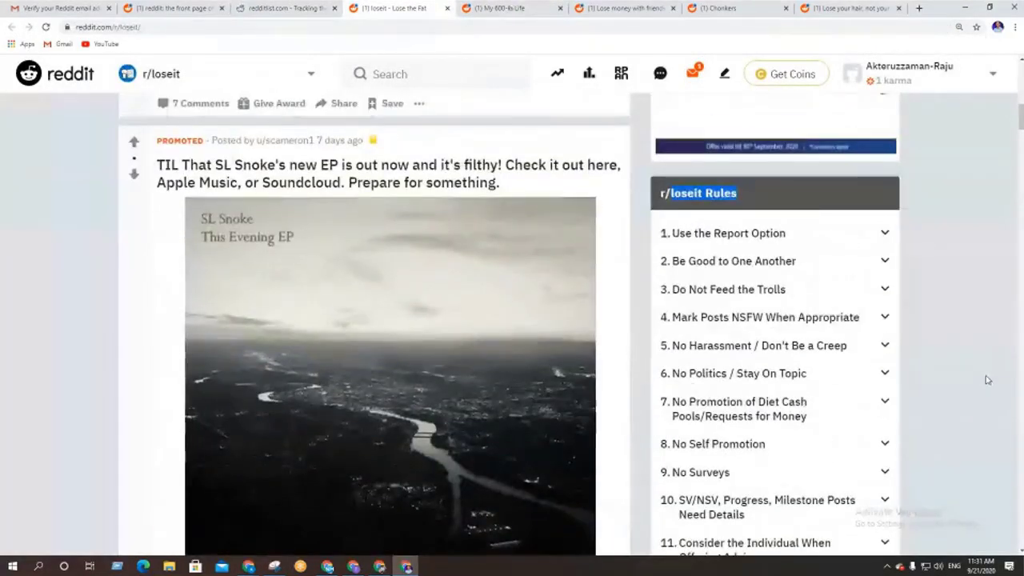
# Scroll through the r/My600lbLife subreddit feed
pyautogui.click(496, 8)
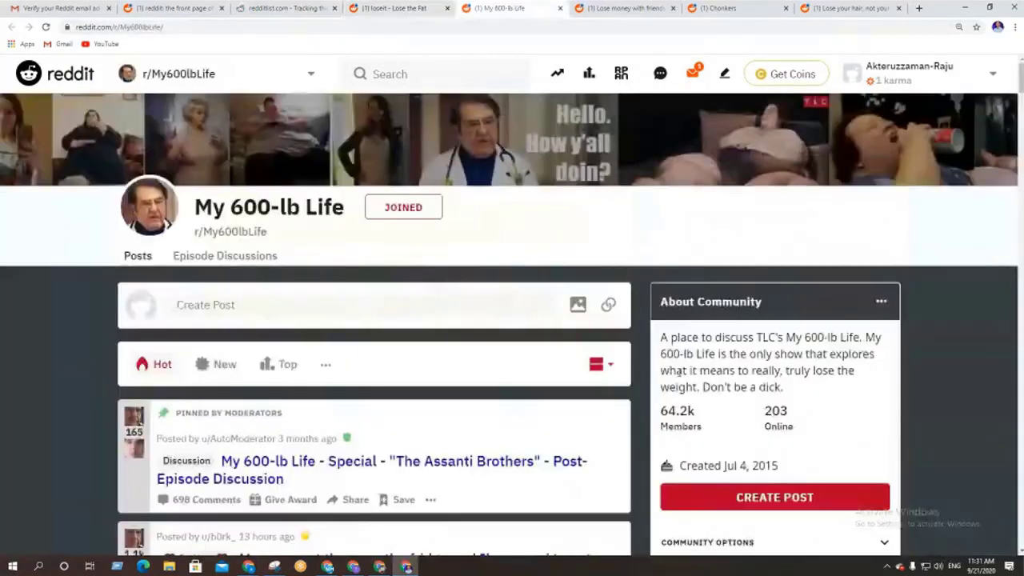
pyautogui.scroll(-10, 678, 377)
pyautogui.scroll(-6, 679, 378)
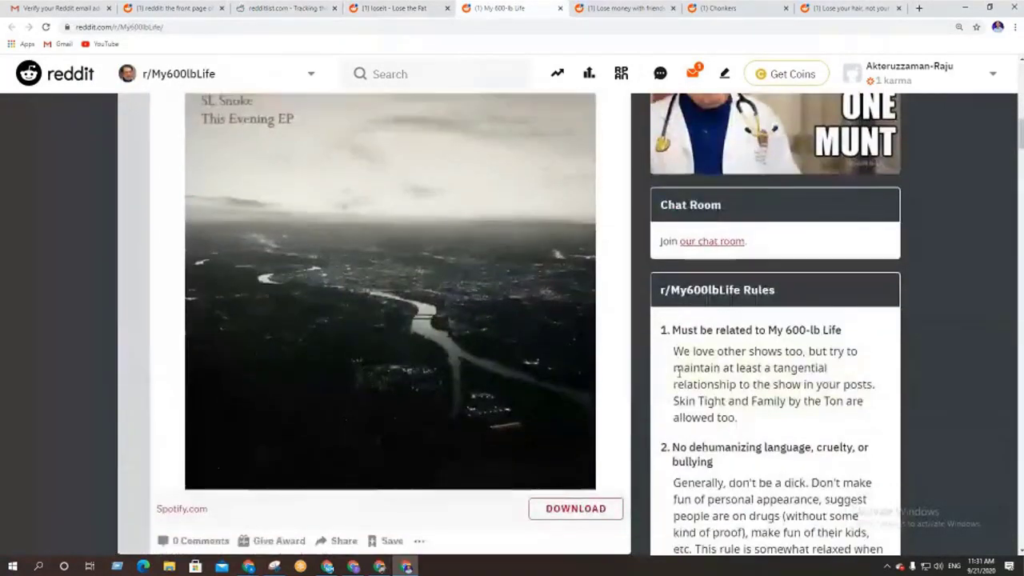
pyautogui.scroll(-10, 750, 340)
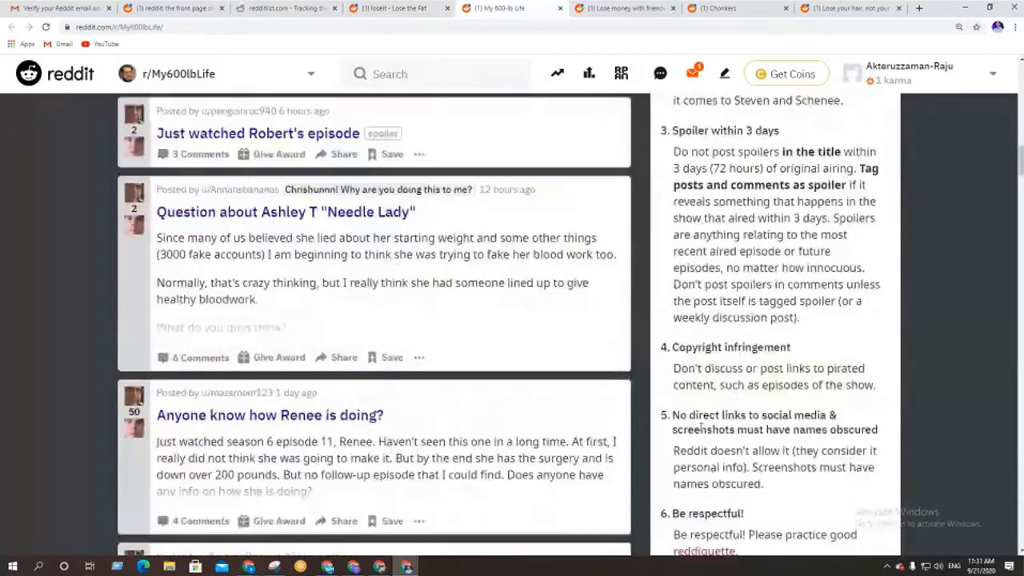
pyautogui.scroll(2, 717, 408)
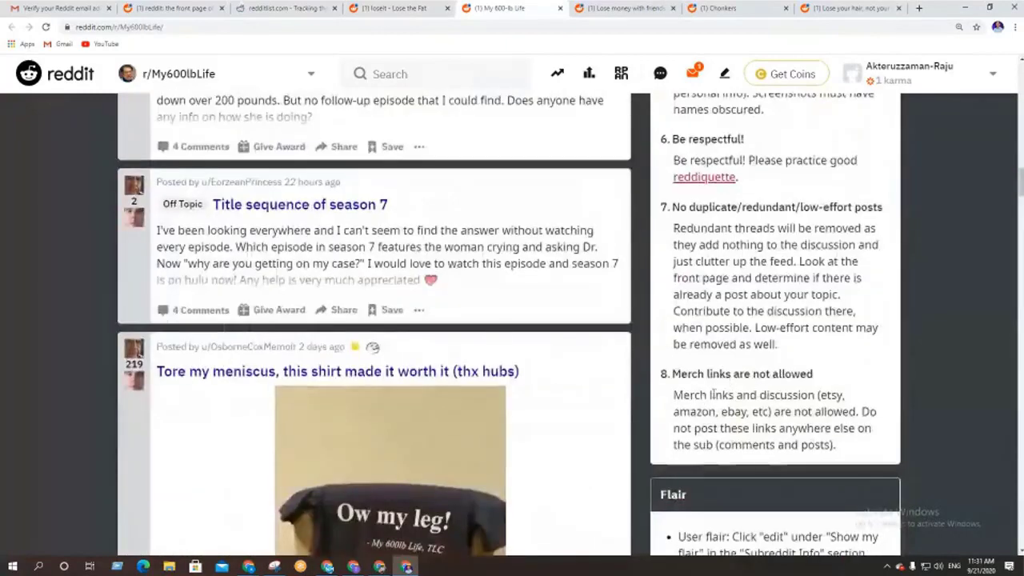
# Browse r/investing, then show the already-joined r/Chonkers page with 404k members
pyautogui.hotkey('ctrl', 'Tab')
pyautogui.scroll(-4, 698, 342)
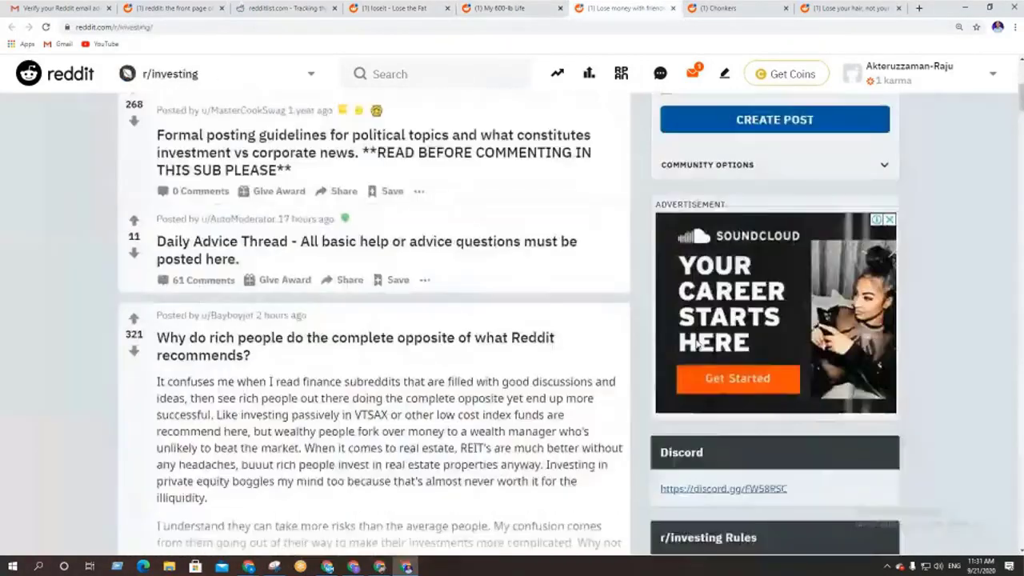
pyautogui.scroll(-5, 698, 343)
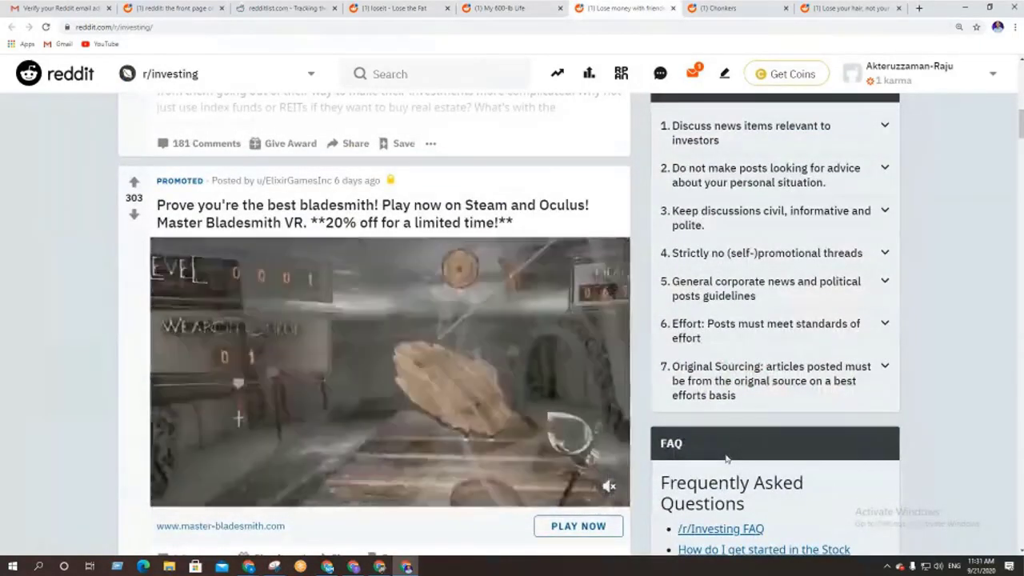
pyautogui.scroll(8, 726, 458)
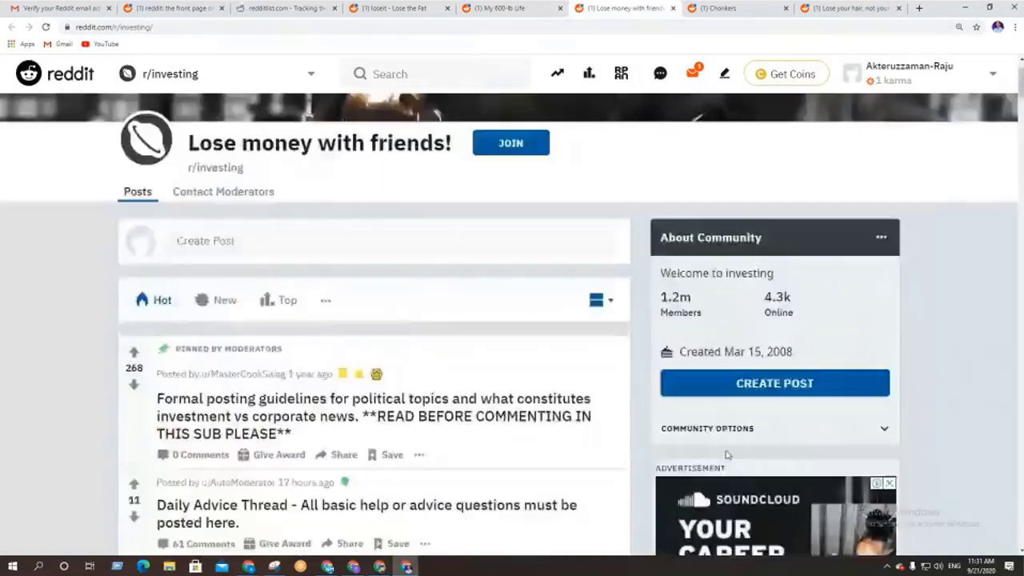
pyautogui.scroll(1, 727, 455)
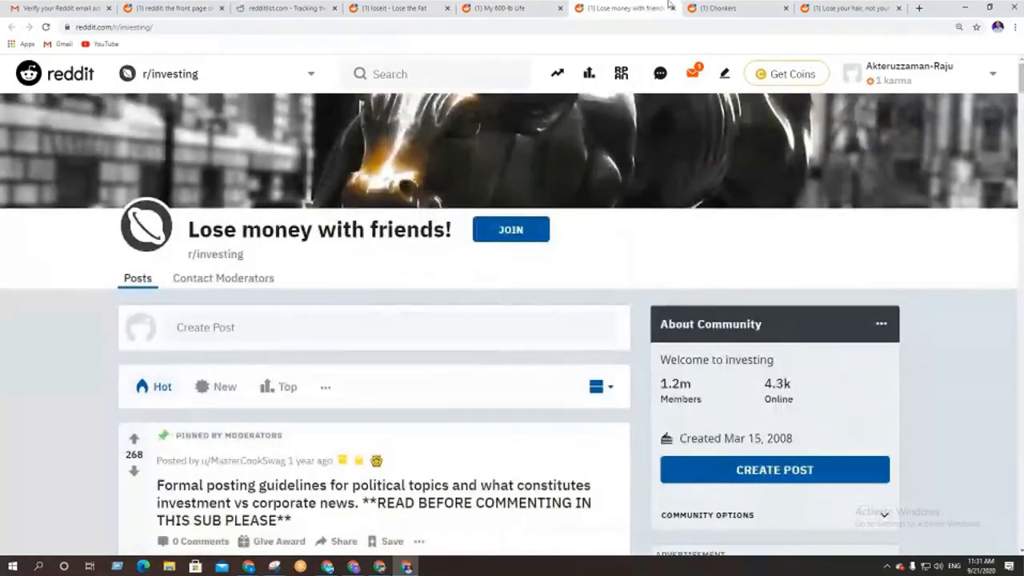
pyautogui.click(720, 8)
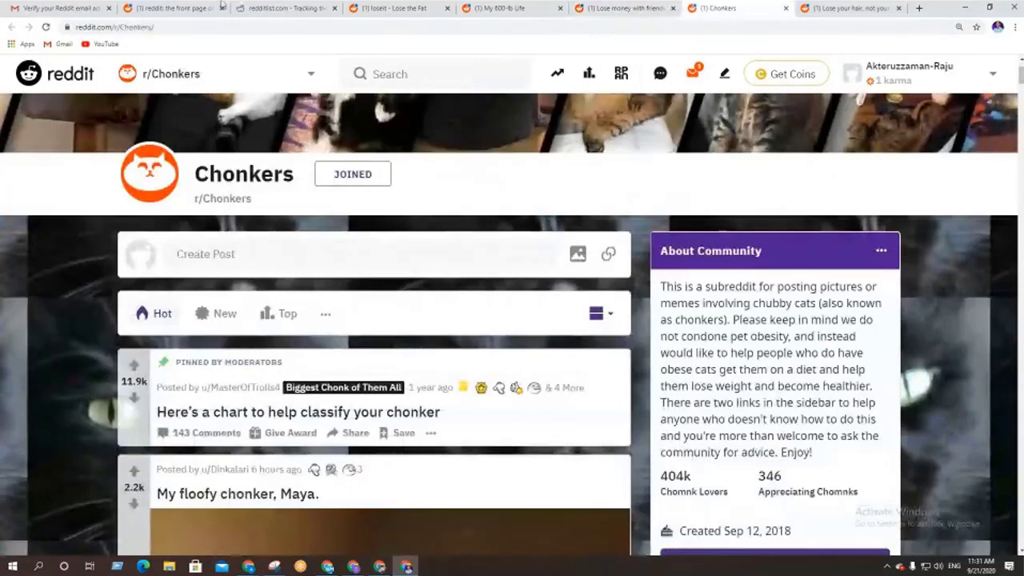
# Copy the redditlist.com URL from the rankings page's address bar and switch to Google Meet
pyautogui.click(285, 9)
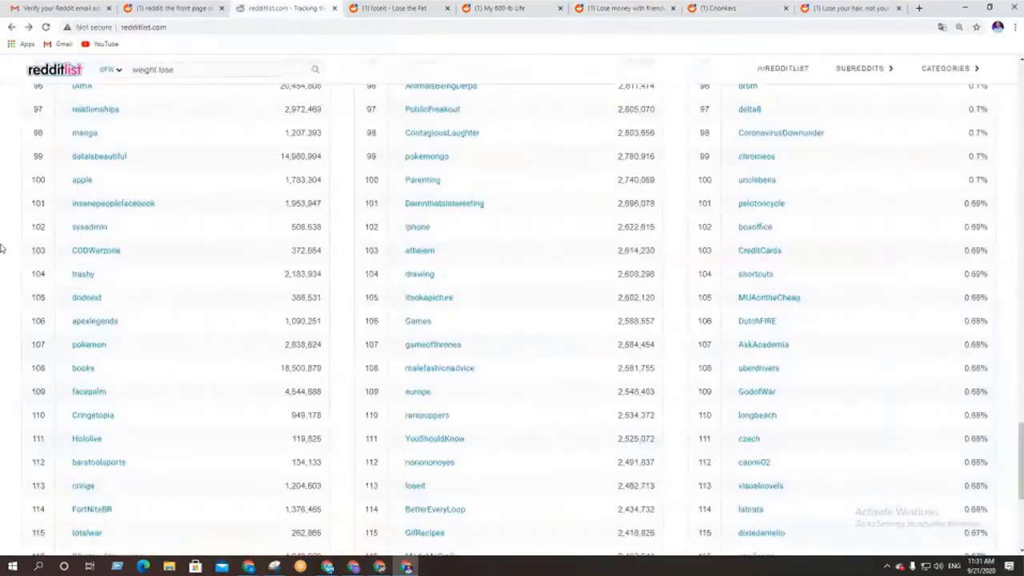
pyautogui.scroll(6, 2, 249)
pyautogui.scroll(20, 3, 249)
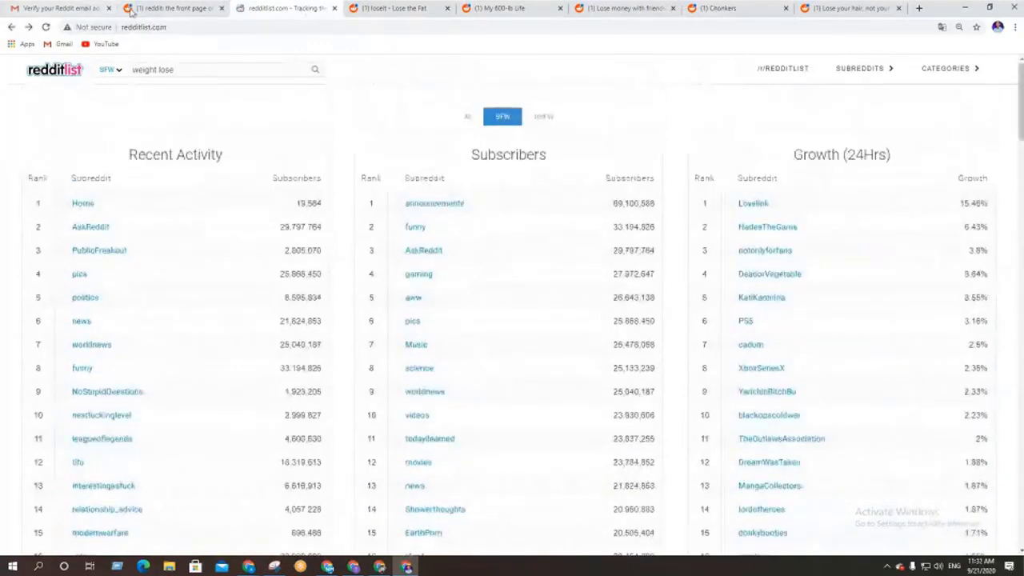
pyautogui.click(195, 26)
pyautogui.hotkey('ctrl', 'c')
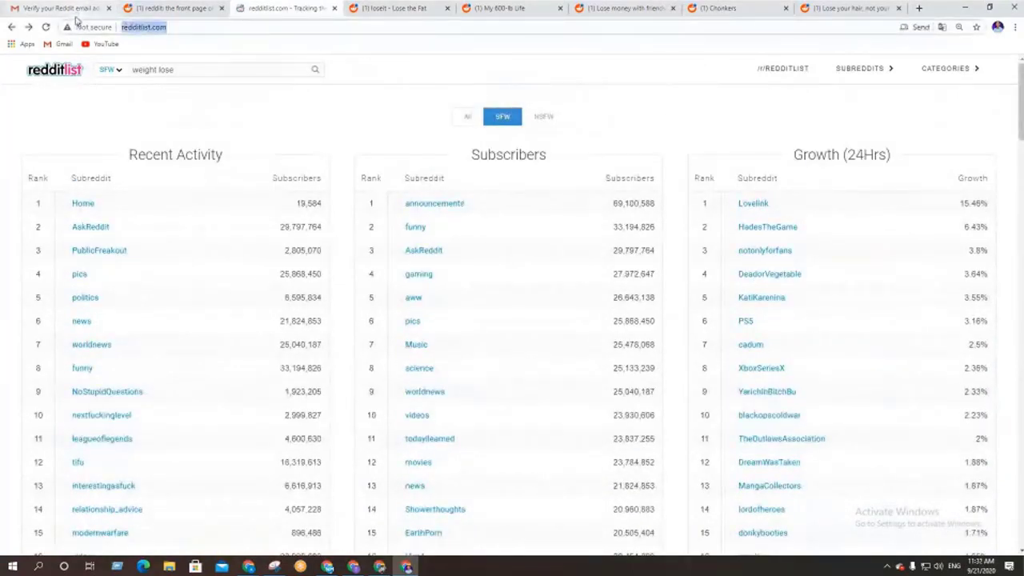
pyautogui.click(354, 567)
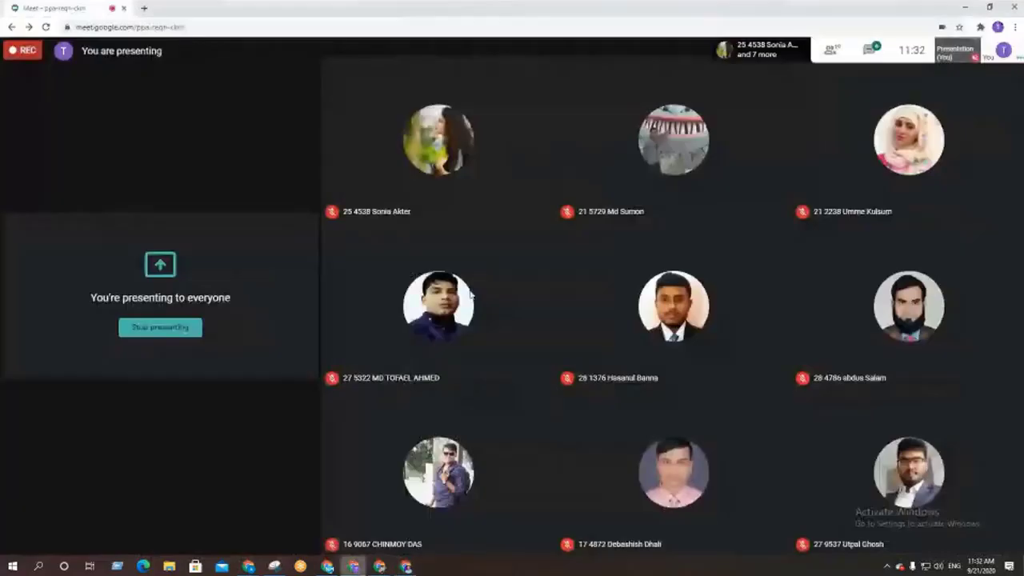
# Paste and send the redditlist.com link in the Meet chat to everyone, then return to redditlist.com
pyautogui.click(870, 51)
pyautogui.click(896, 538)
pyautogui.hotkey('ctrl', 'v')
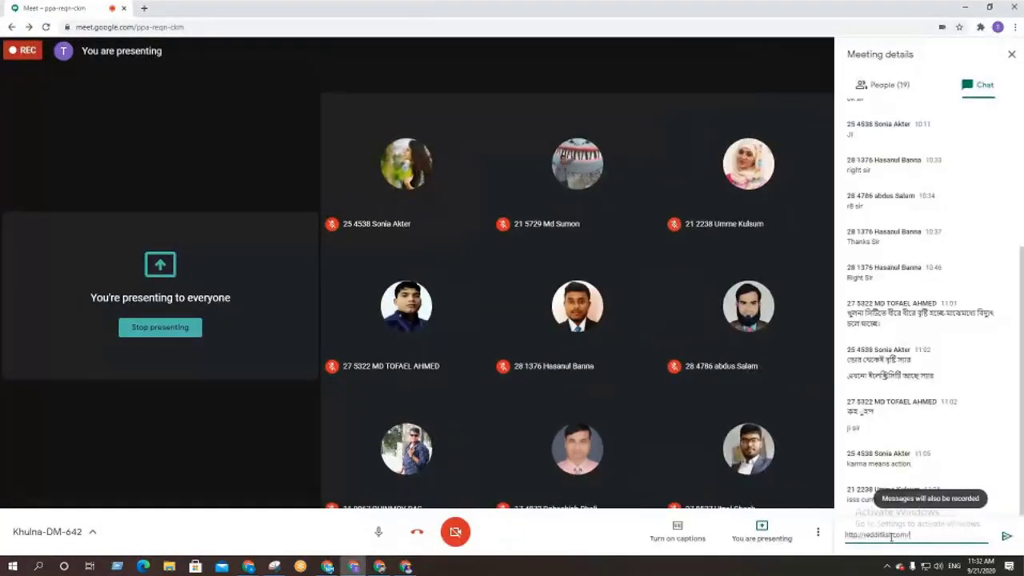
pyautogui.press('Return')
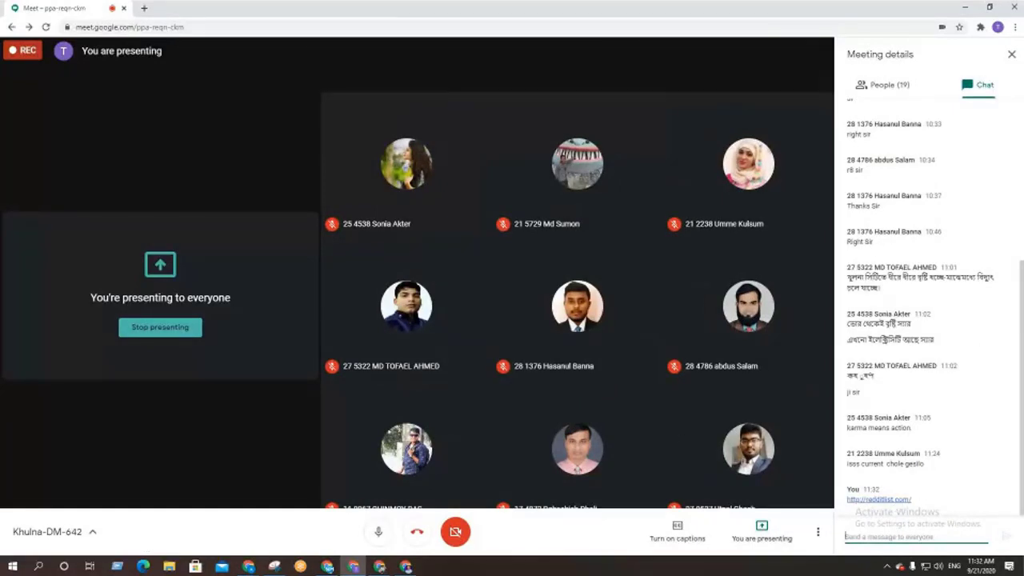
pyautogui.click(407, 567)
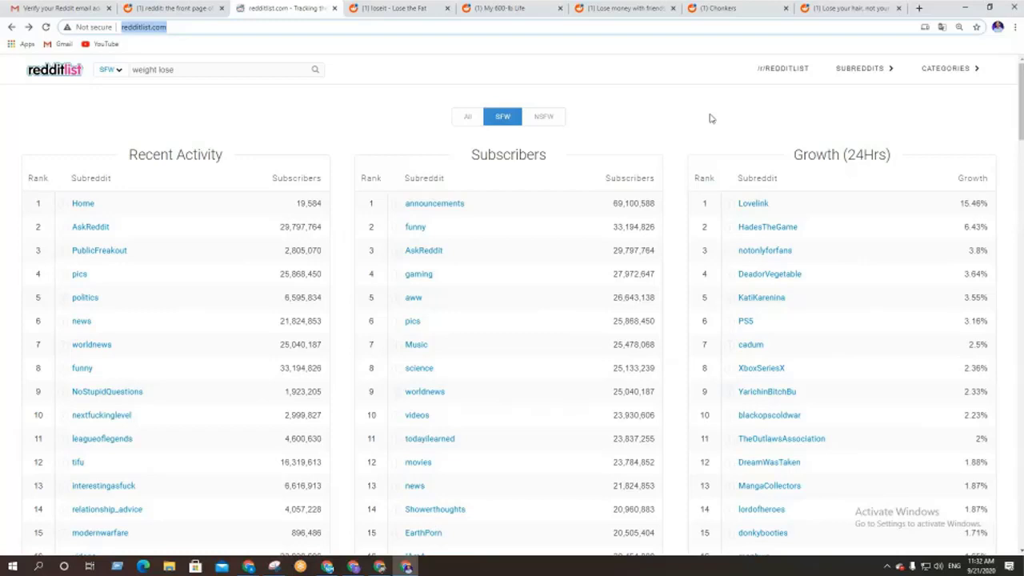
# Open r/pics and r/funny from the redditlist Subscribers list in background tabs
pyautogui.middleClick(414, 327)
pyautogui.middleClick(414, 228)
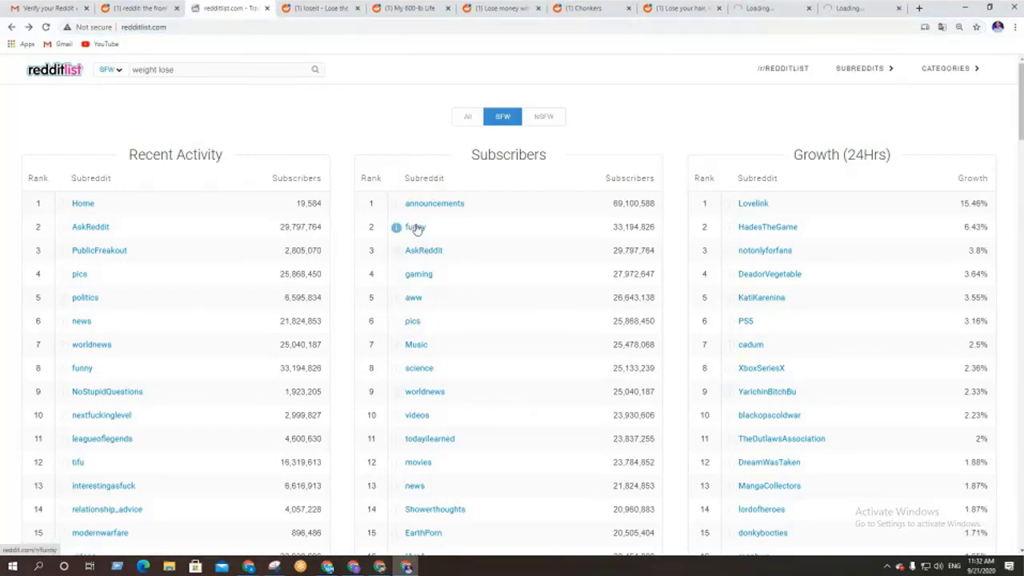
pyautogui.click(320, 8)
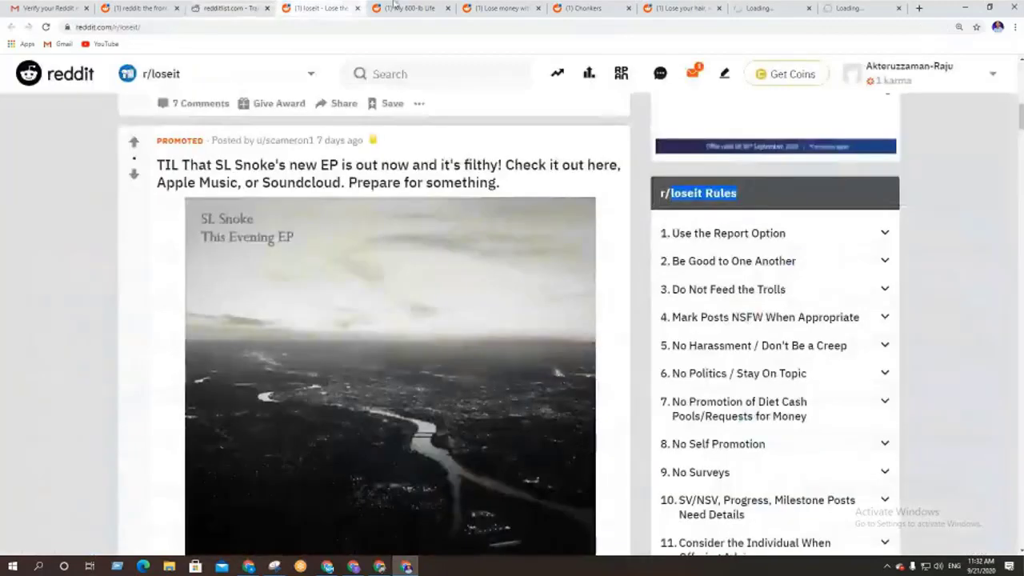
pyautogui.click(756, 6)
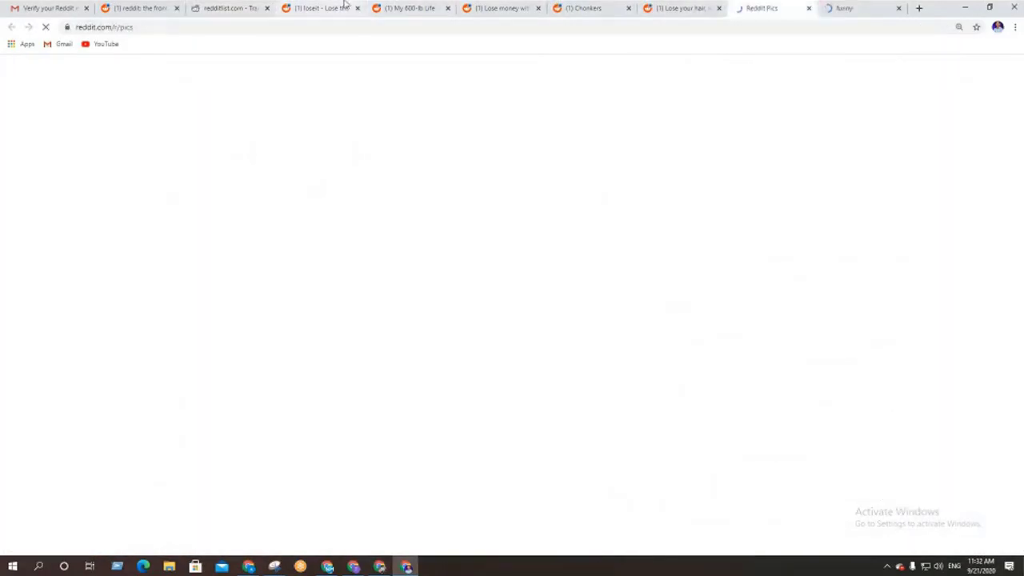
# Close the finished loseit and other visited subreddit tabs, then show r/pics
pyautogui.click(352, 8)
pyautogui.click(359, 9)
pyautogui.click(359, 8)
pyautogui.click(358, 8)
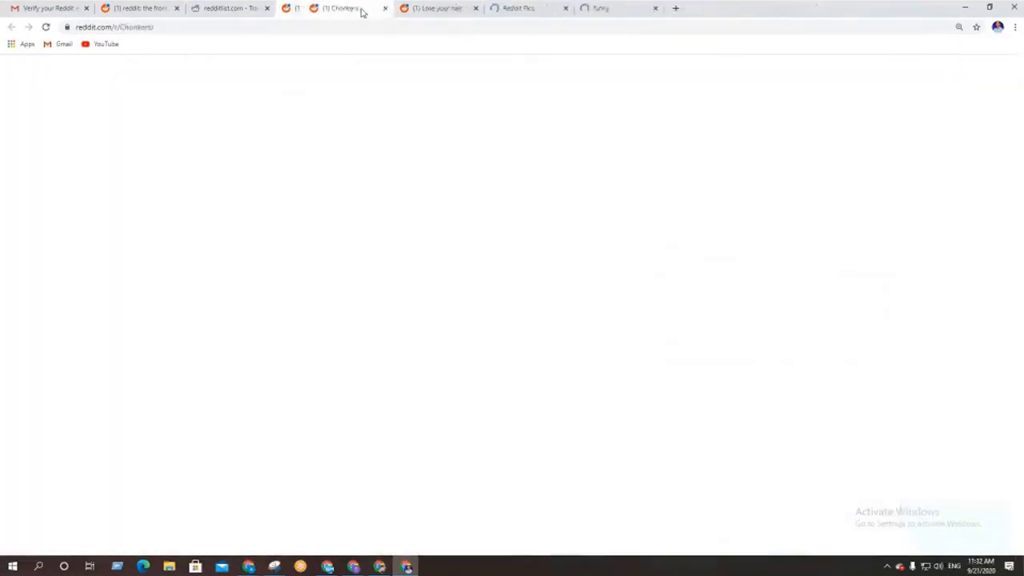
pyautogui.click(513, 6)
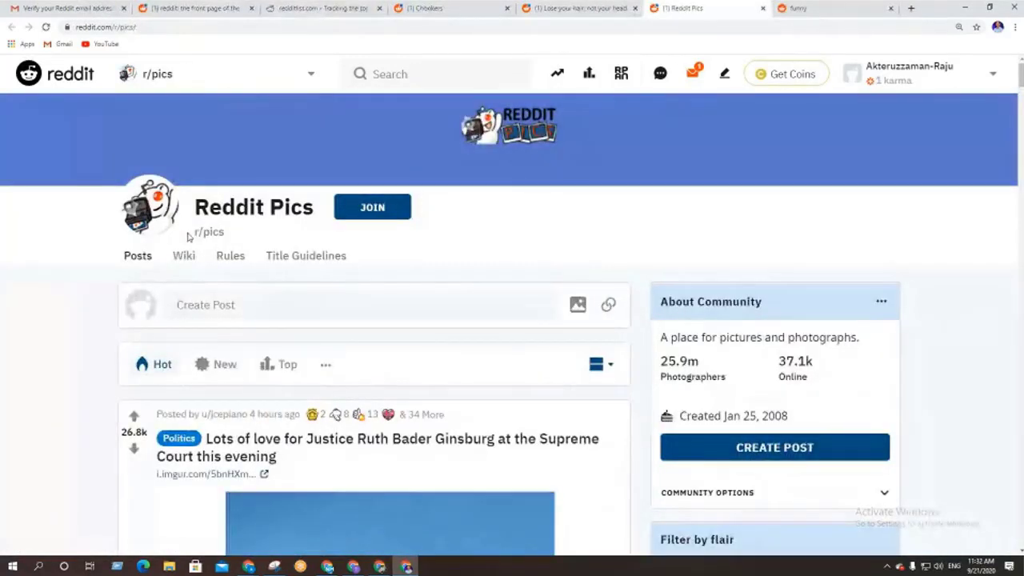
# Join r/pics and scroll its feed down to the Politics posts, including the 1960 JFK photo
pyautogui.moveTo(669, 363); pyautogui.dragTo(712, 367)
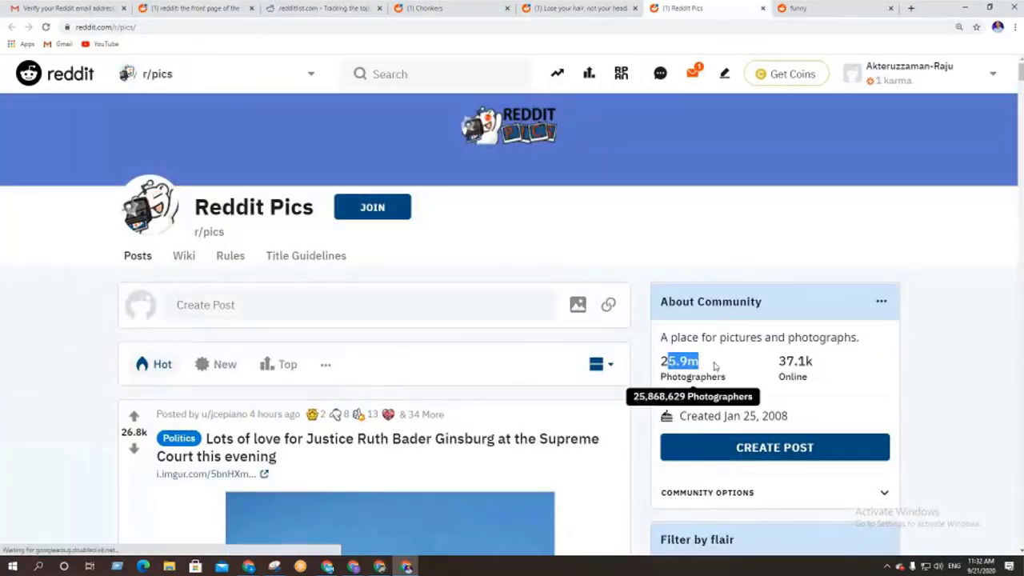
pyautogui.click(373, 210)
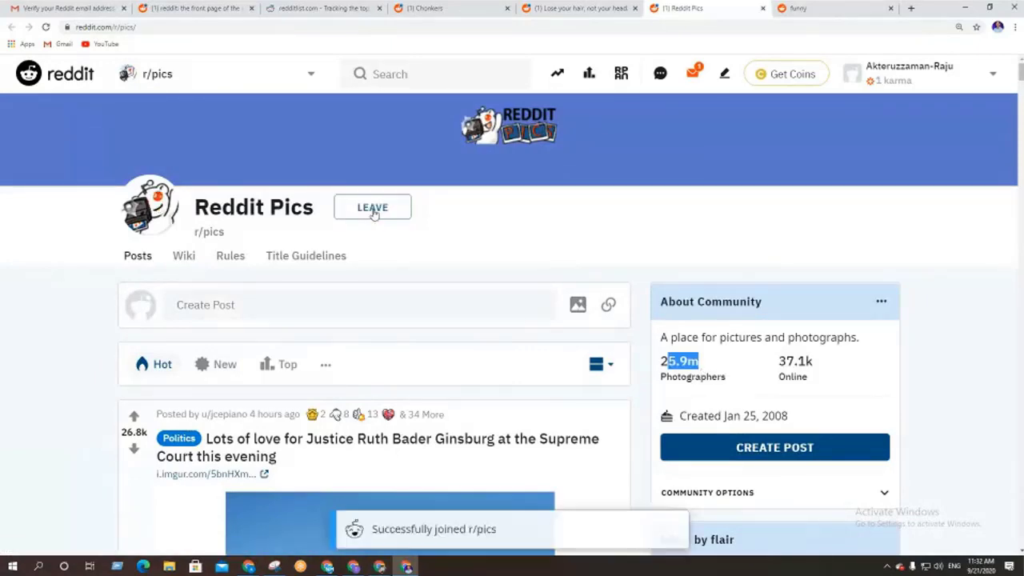
pyautogui.scroll(-3, 196, 368)
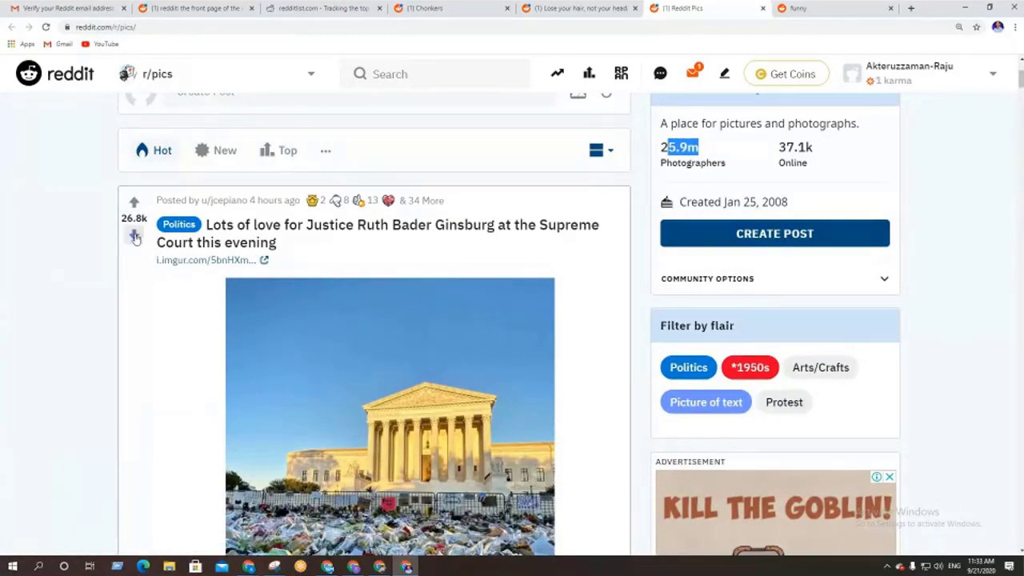
pyautogui.scroll(-1, 201, 324)
pyautogui.scroll(-2, 210, 322)
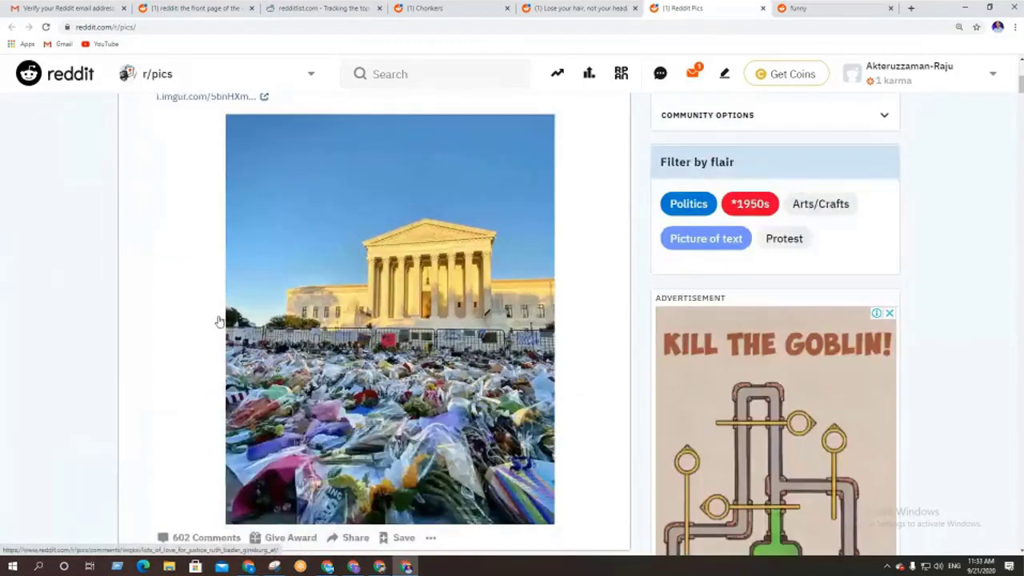
pyautogui.scroll(-2, 220, 321)
pyautogui.scroll(2, 376, 308)
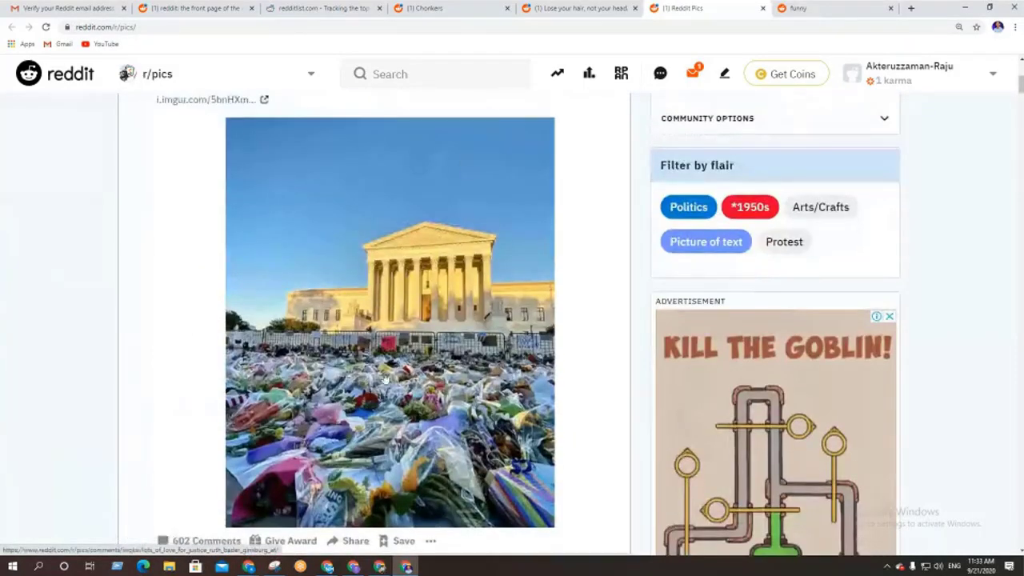
pyautogui.scroll(-1, 382, 364)
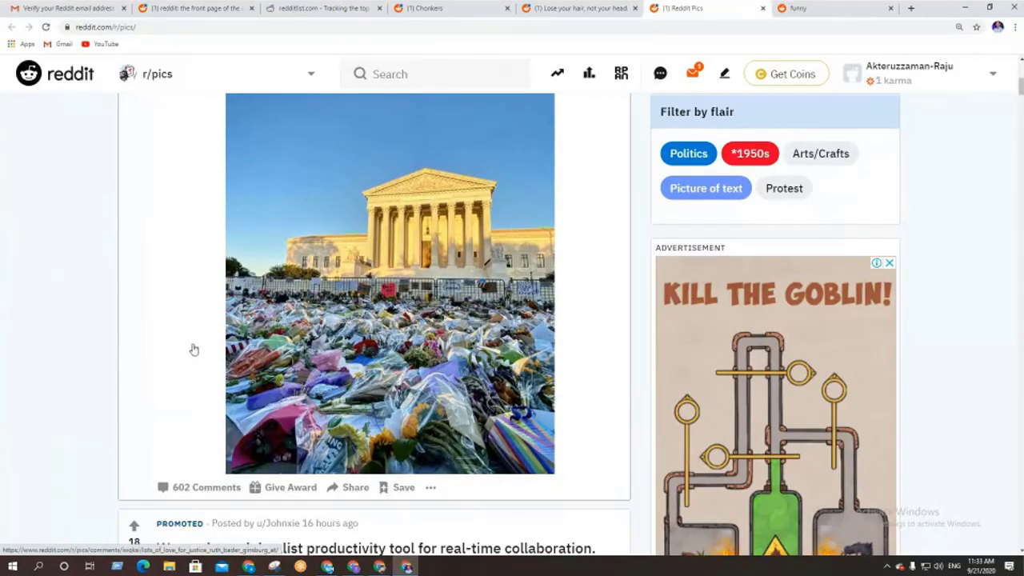
pyautogui.scroll(-3, 192, 348)
pyautogui.scroll(-9, 192, 348)
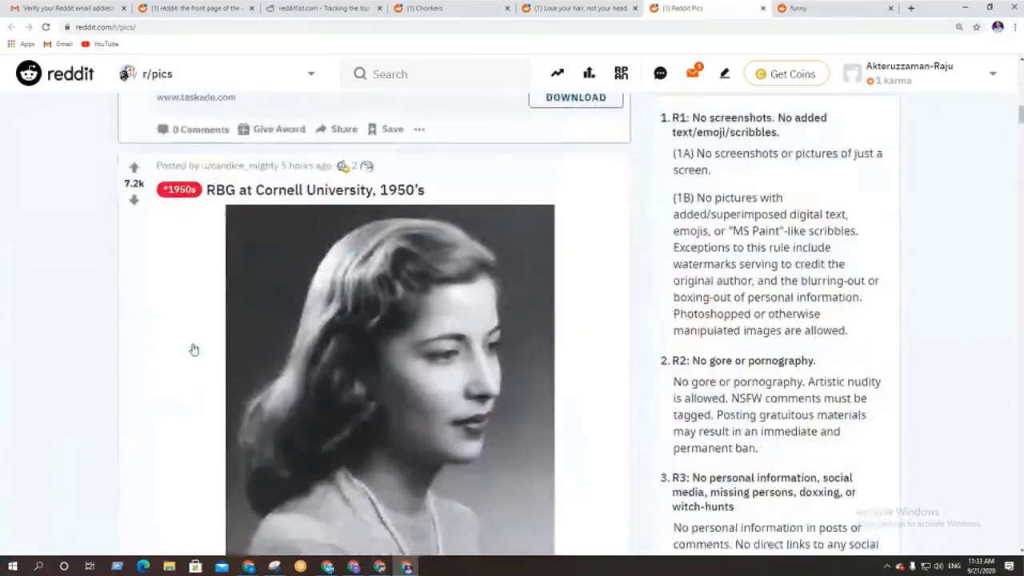
pyautogui.scroll(-6, 200, 354)
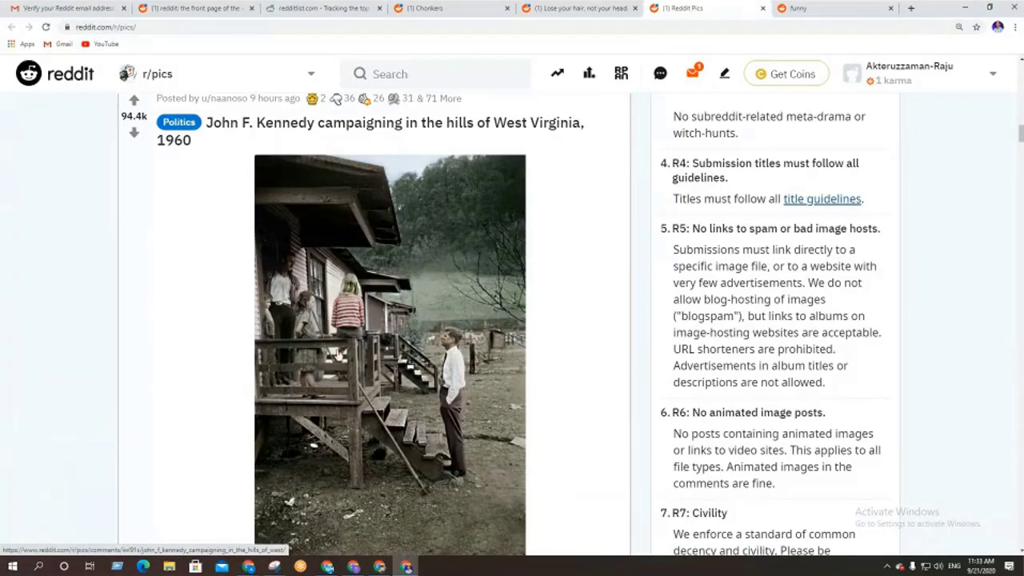
pyautogui.scroll(-3, 344, 343)
pyautogui.scroll(-5, 336, 355)
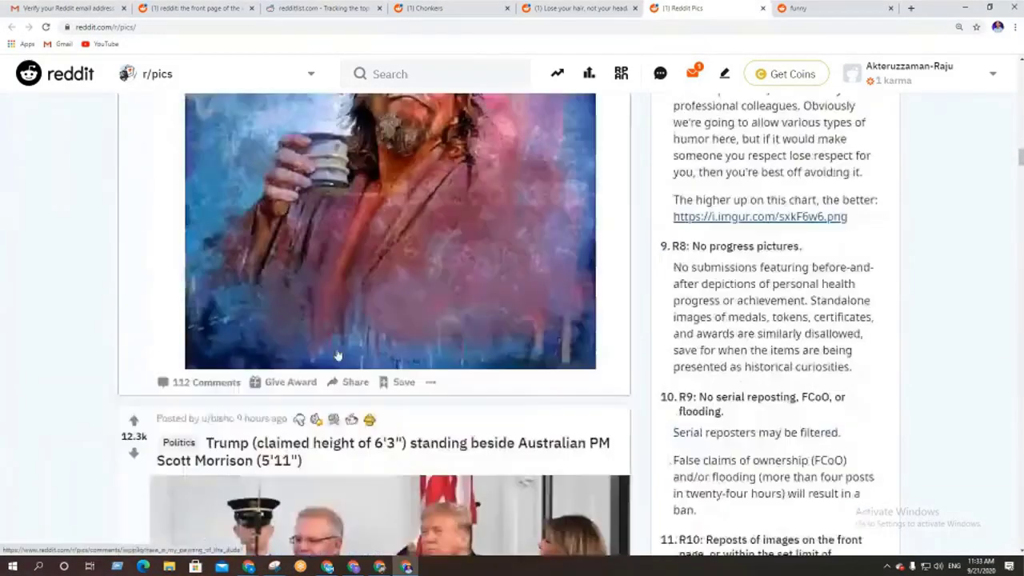
pyautogui.scroll(-3, 337, 355)
pyautogui.scroll(-1, 337, 355)
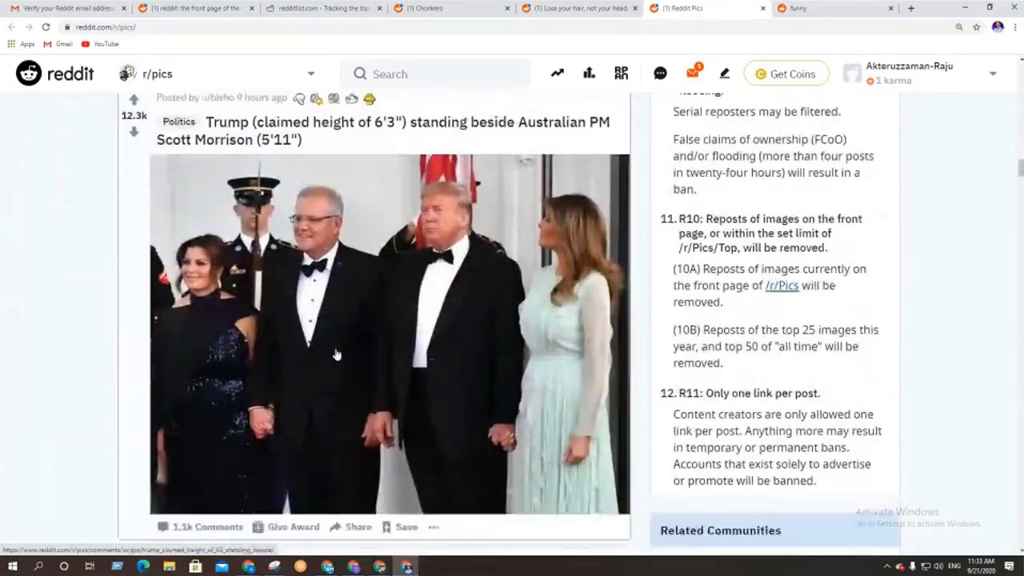
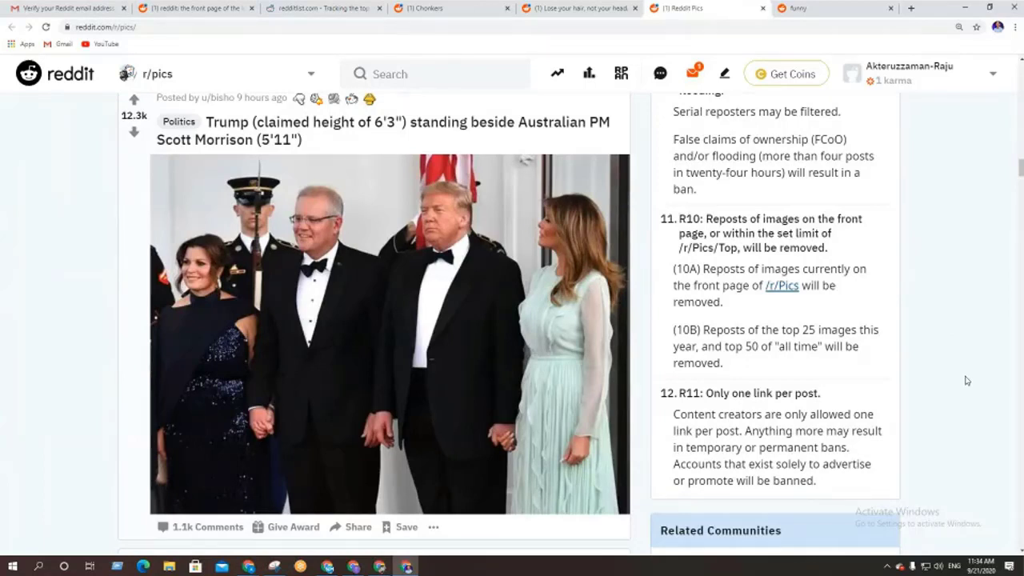
# Scroll back to the top of r/pics to show the banner, About Community box and first post
pyautogui.scroll(3, 965, 381)
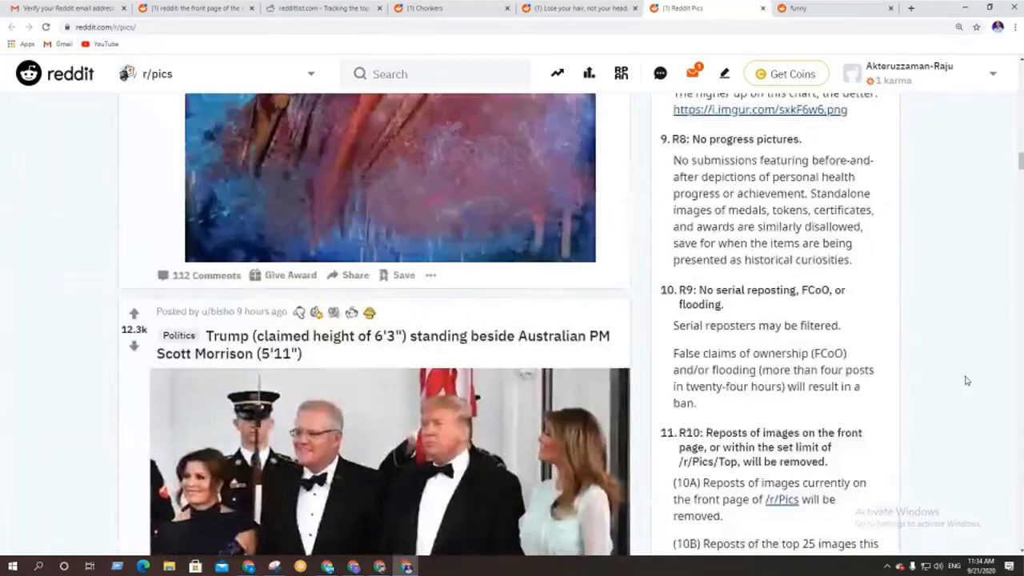
pyautogui.scroll(15, 965, 381)
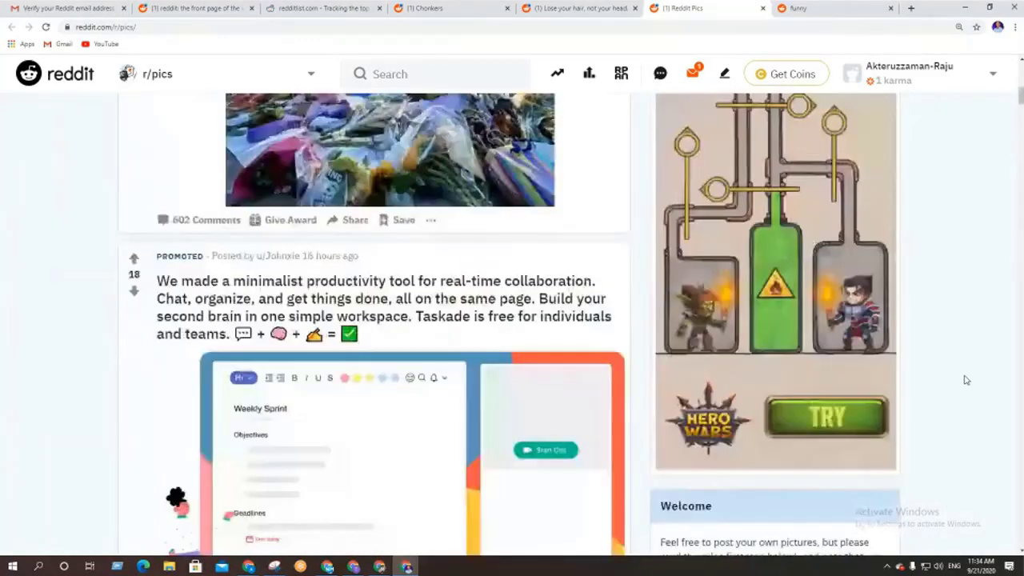
pyautogui.scroll(10, 966, 380)
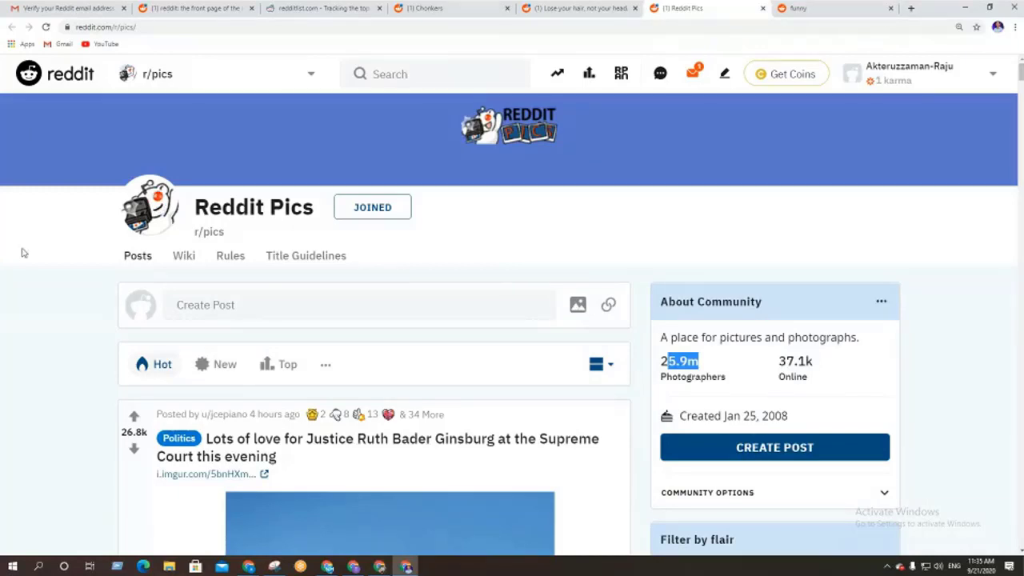
# In a new tab, search Google for 'imagur', accept the imgur correction, and open Imgur's home page
pyautogui.click(912, 9)
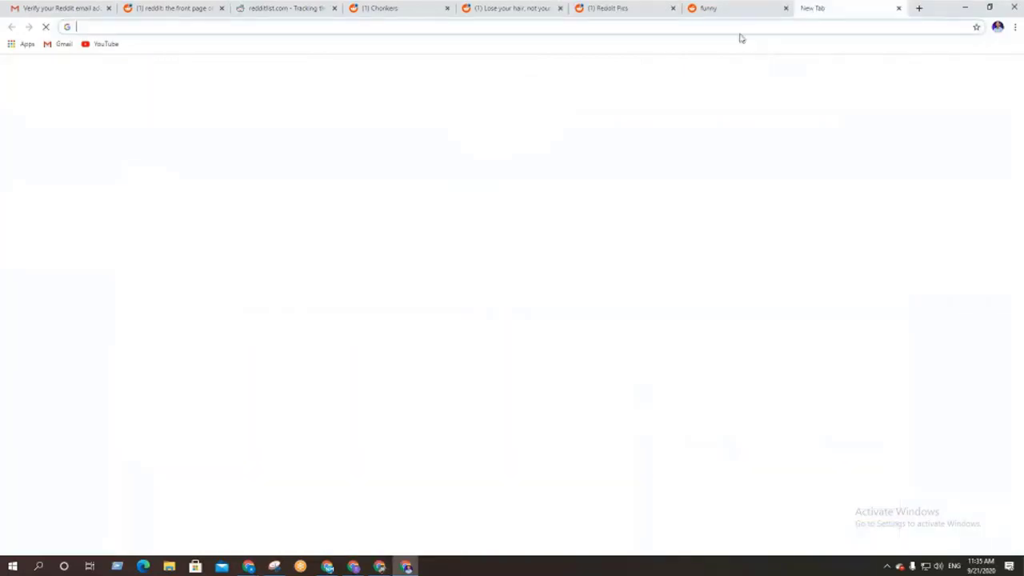
pyautogui.write('im')
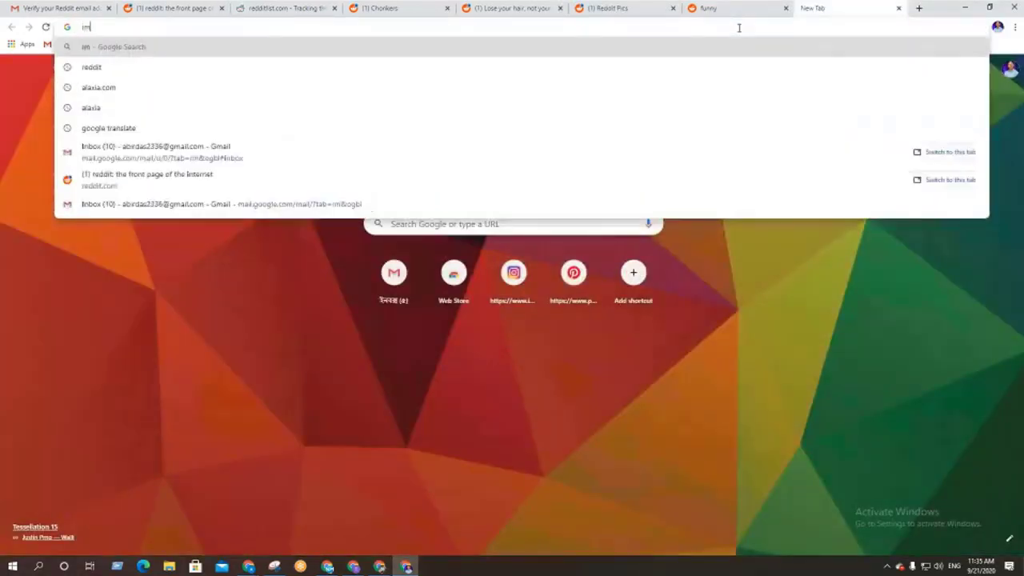
pyautogui.write('agur')
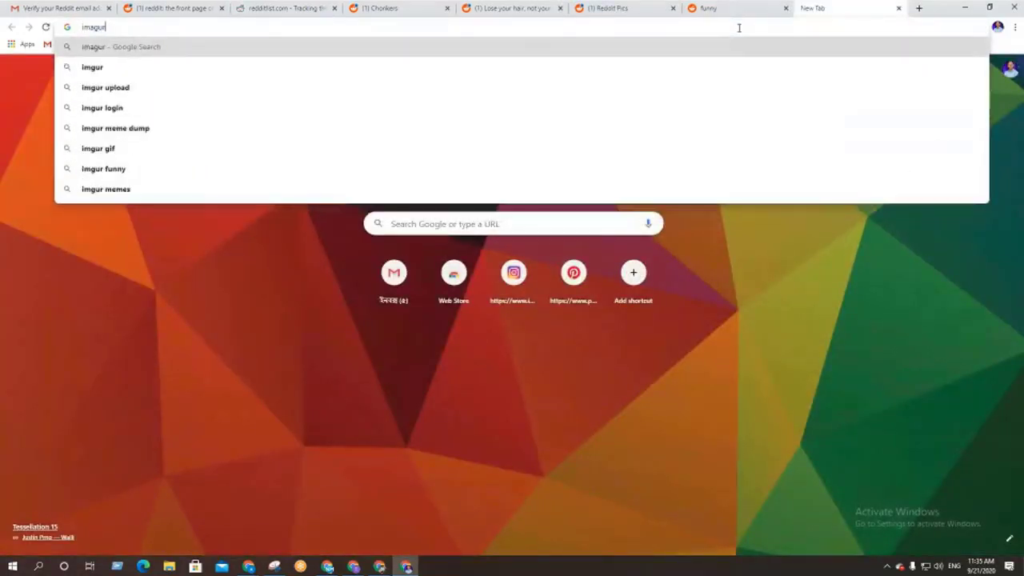
pyautogui.press('Return')
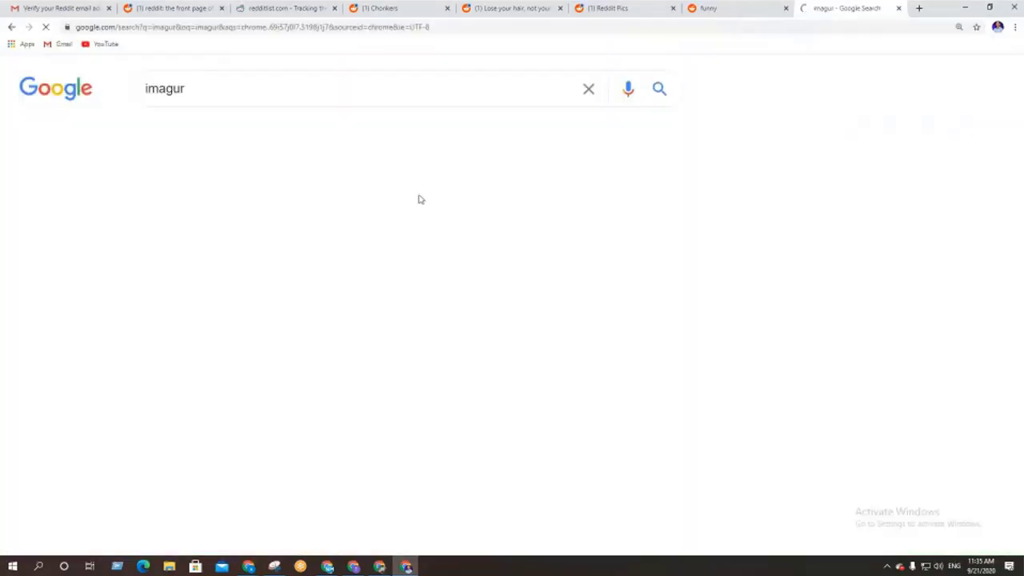
pyautogui.click(301, 210)
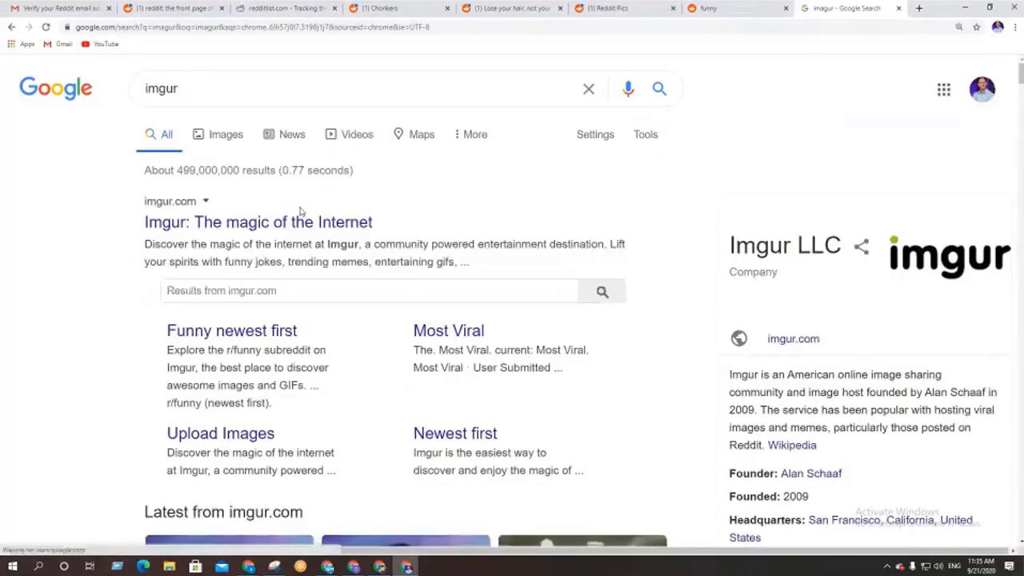
pyautogui.click(192, 224)
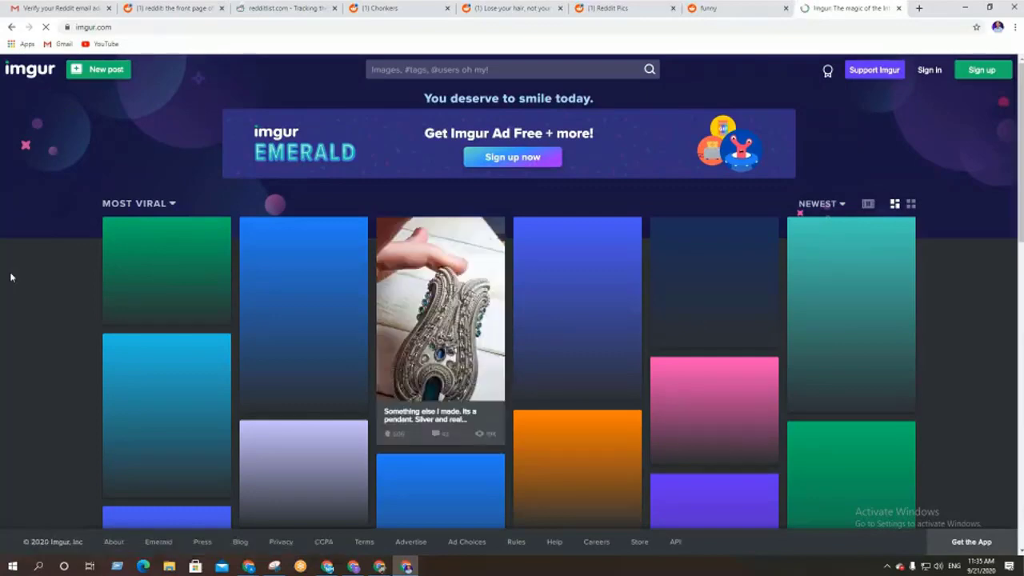
# Browse the Imgur Most Viral thumbnails by scrolling down the front-page grid
pyautogui.scroll(-6, 15, 304)
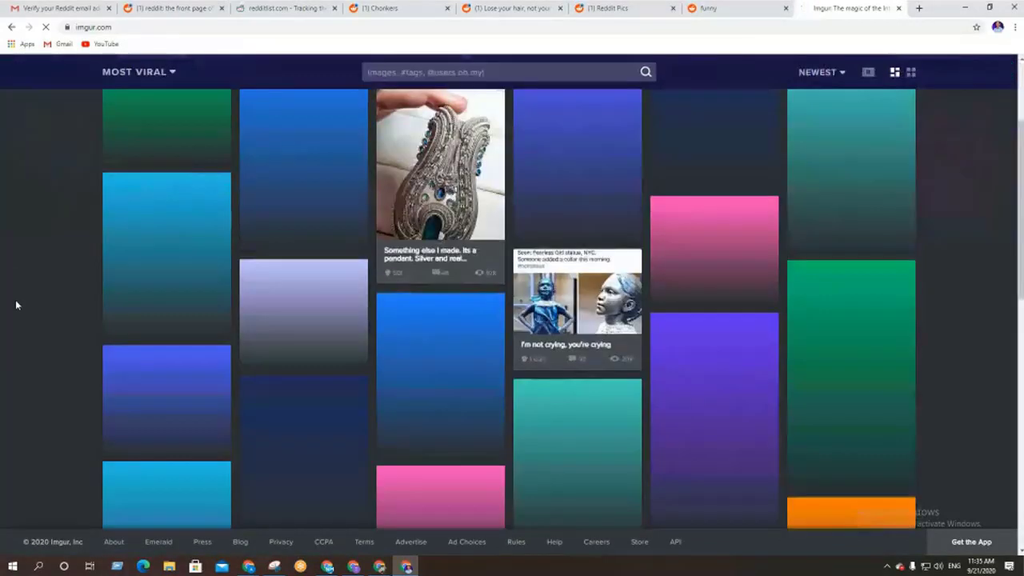
pyautogui.scroll(10, 16, 304)
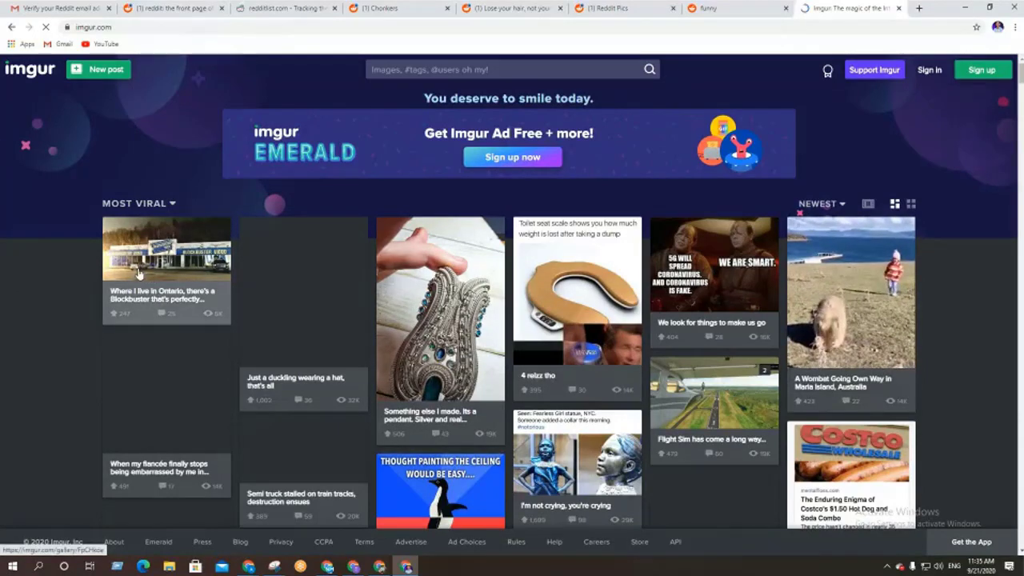
pyautogui.scroll(-10, 519, 355)
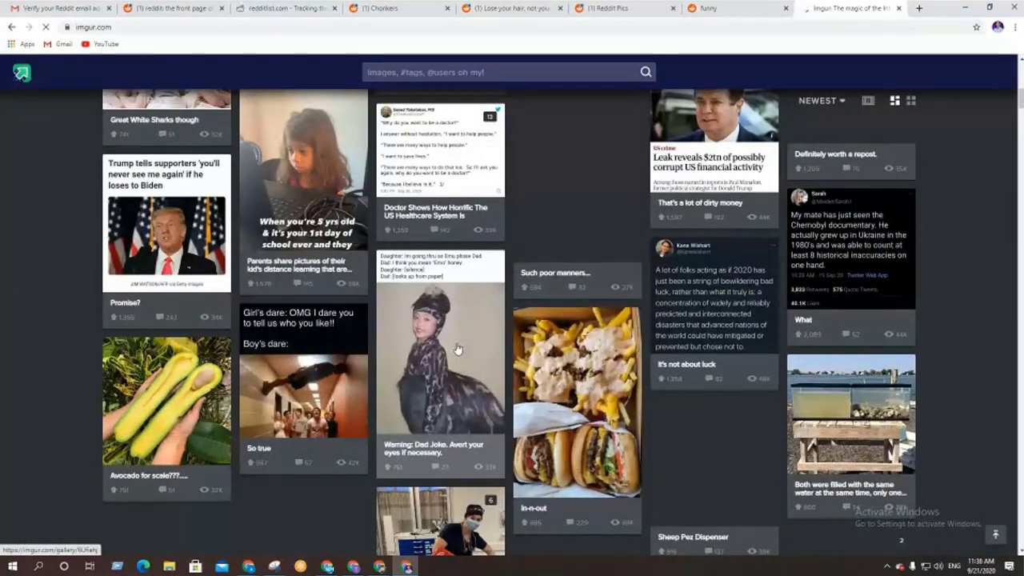
pyautogui.scroll(-15, 456, 349)
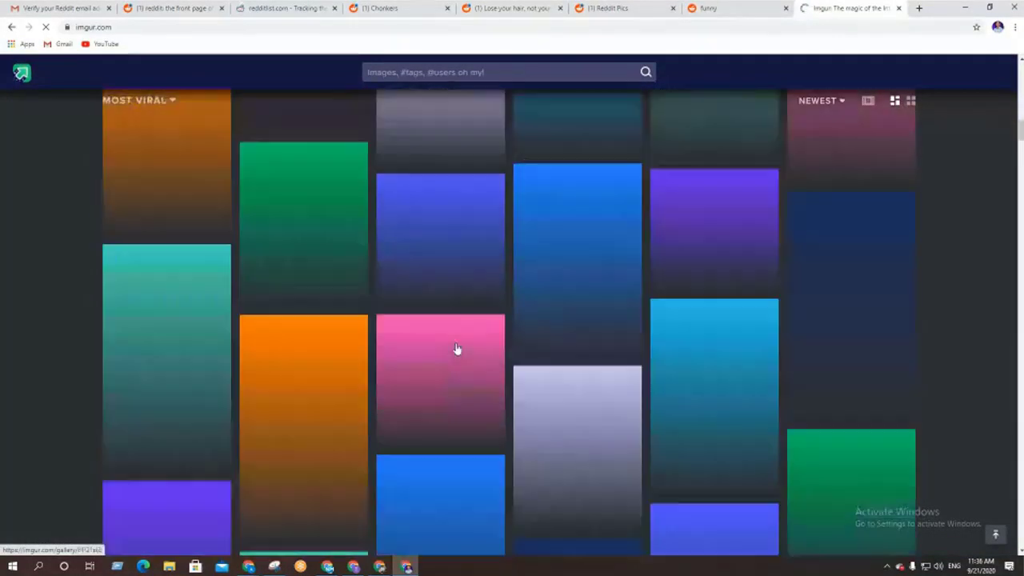
pyautogui.scroll(-10, 455, 349)
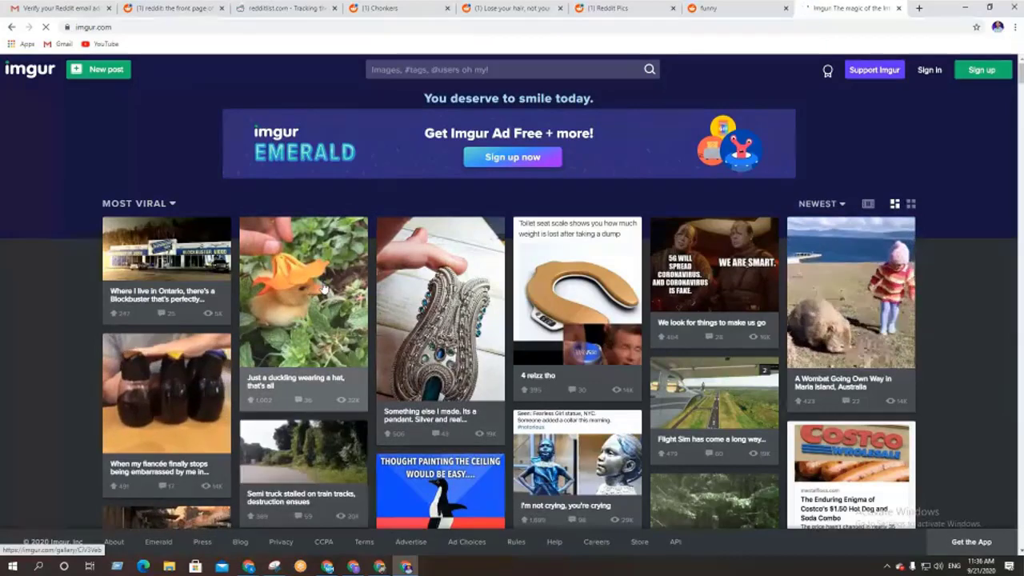
# Search Google for flickr in a new tab, open Flickr's Explore page, then return to Imgur
pyautogui.hotkey('ctrl', 't')
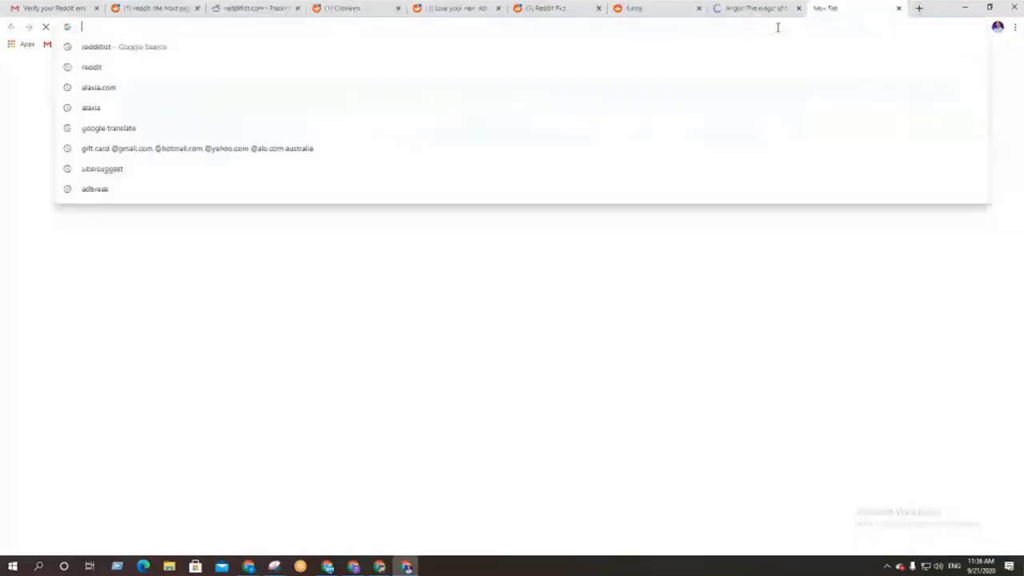
pyautogui.write('fla')
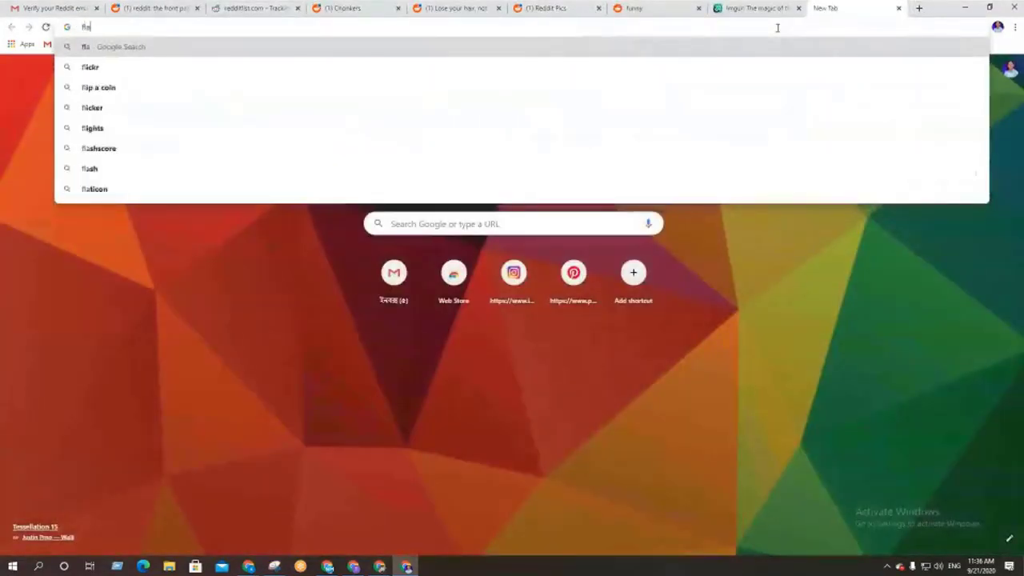
pyautogui.write('cker')
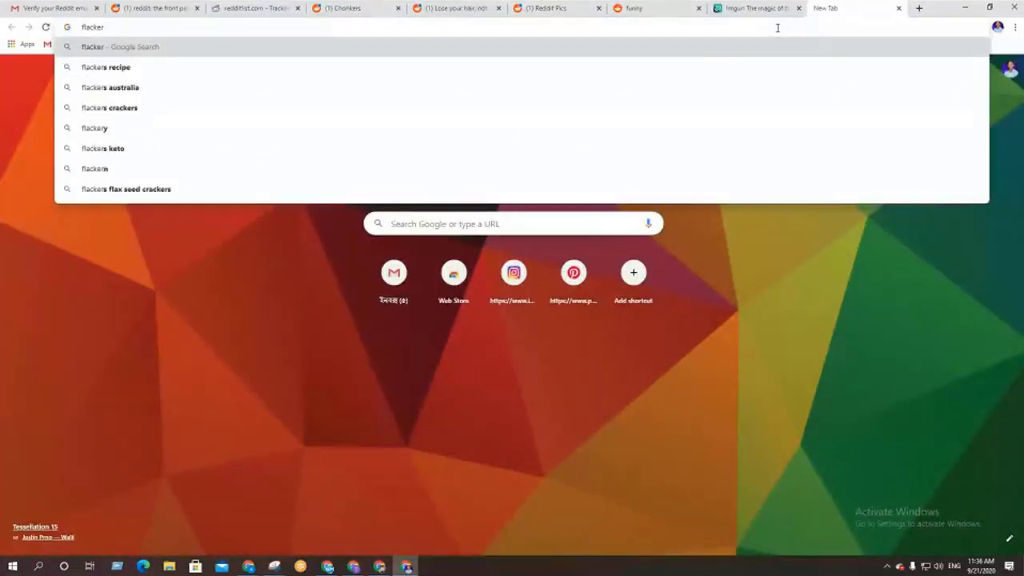
pyautogui.press('BackSpace')
pyautogui.press('BackSpace')
pyautogui.press('BackSpace')
pyautogui.press('BackSpace')
pyautogui.press('BackSpace')
pyautogui.press('BackSpace')
pyautogui.press('BackSpace')
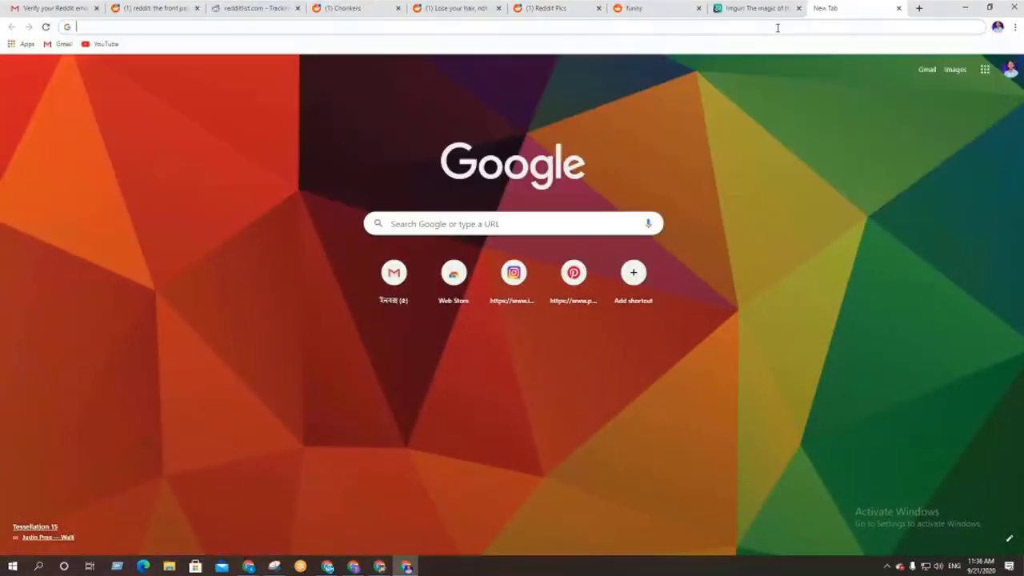
pyautogui.write('fl')
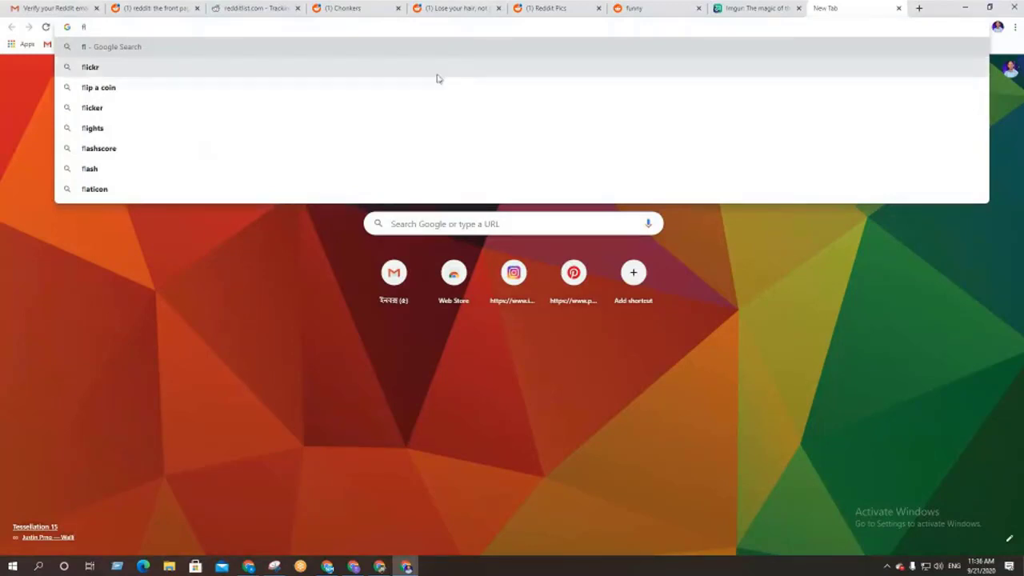
pyautogui.click(437, 76)
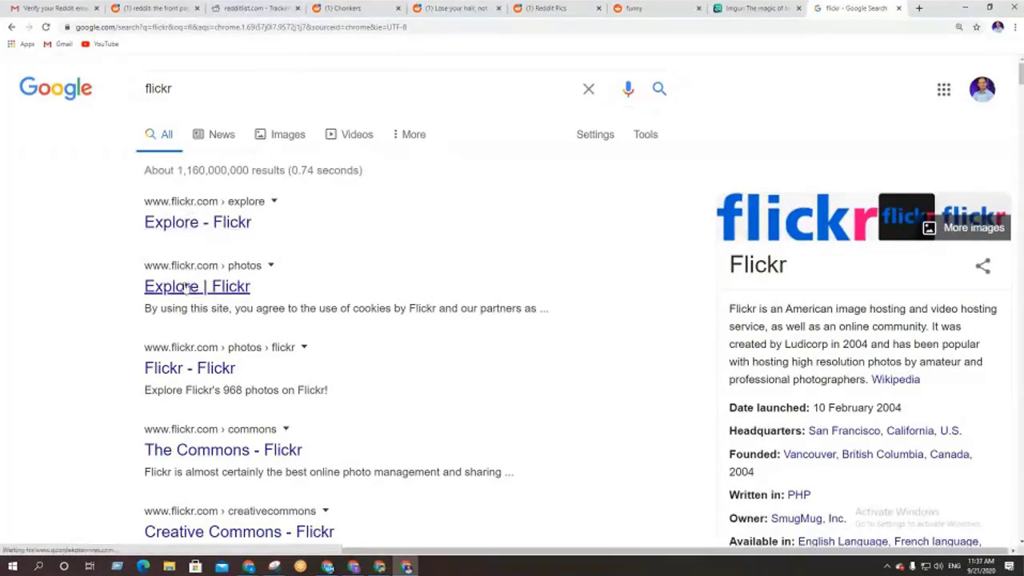
pyautogui.click(175, 223)
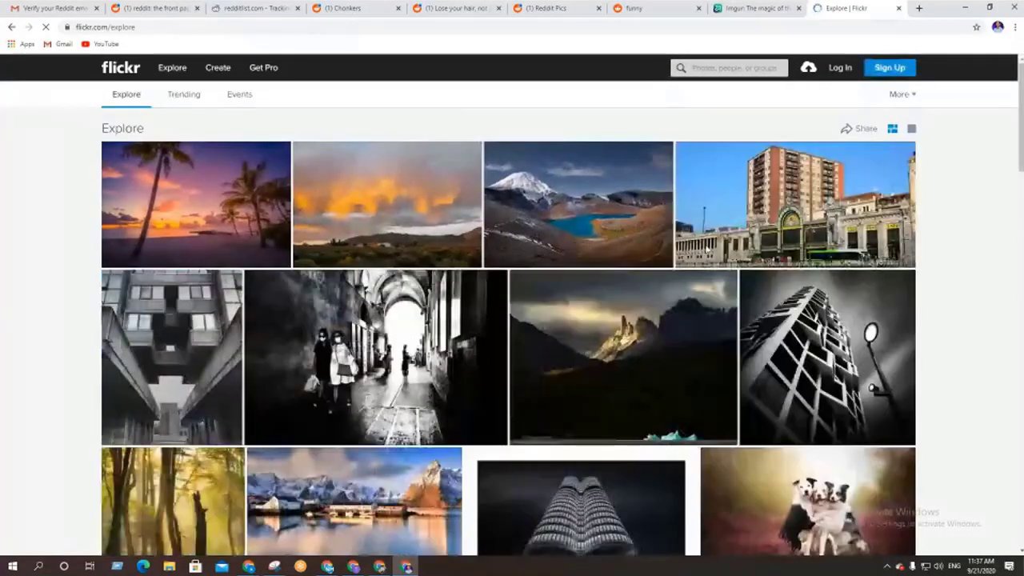
pyautogui.click(744, 7)
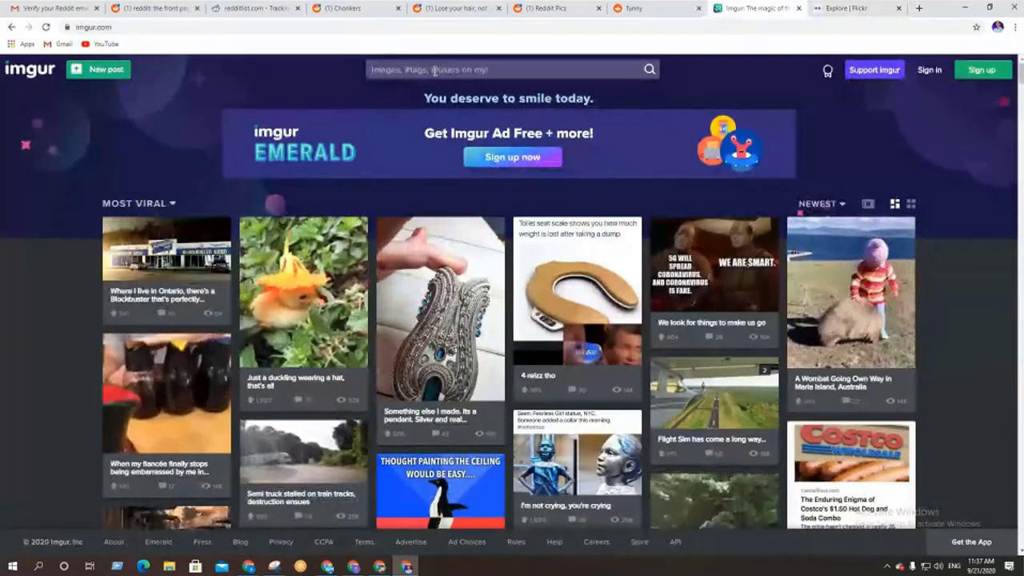
# Search Imgur for 'cat', scroll through the results, then switch to the Flickr Explore tab
pyautogui.click(433, 71)
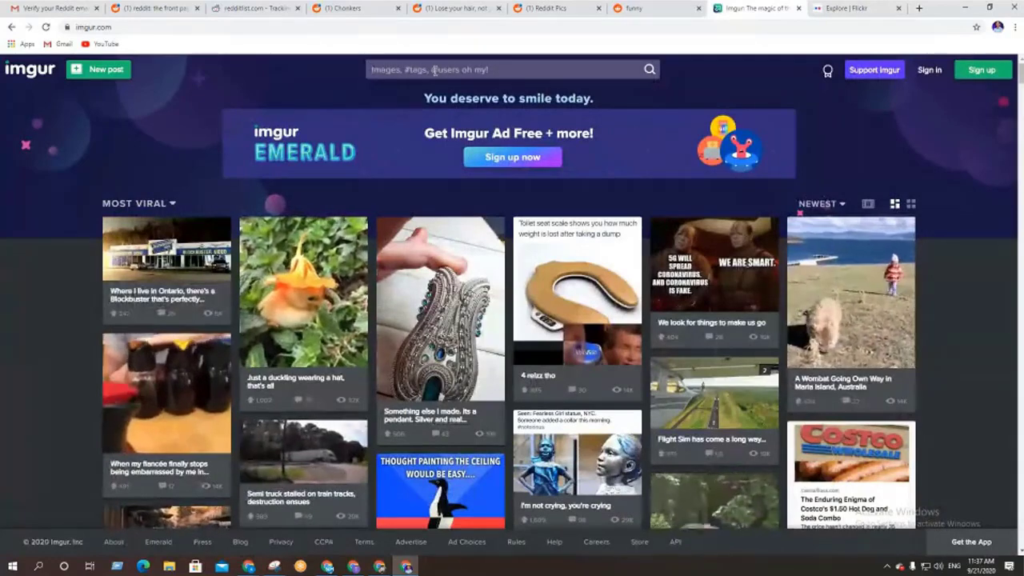
pyautogui.write('cat')
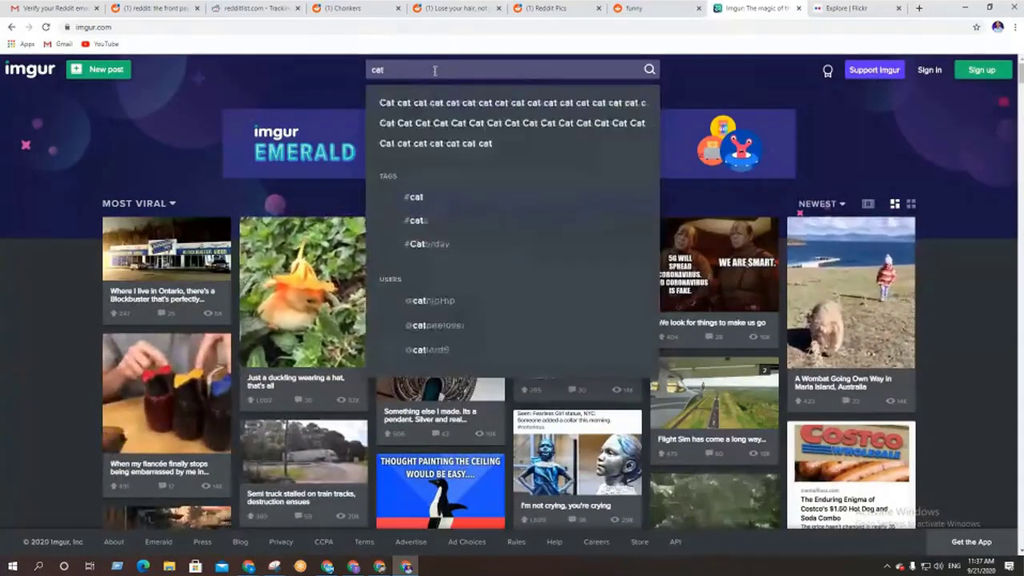
pyautogui.press('Return')
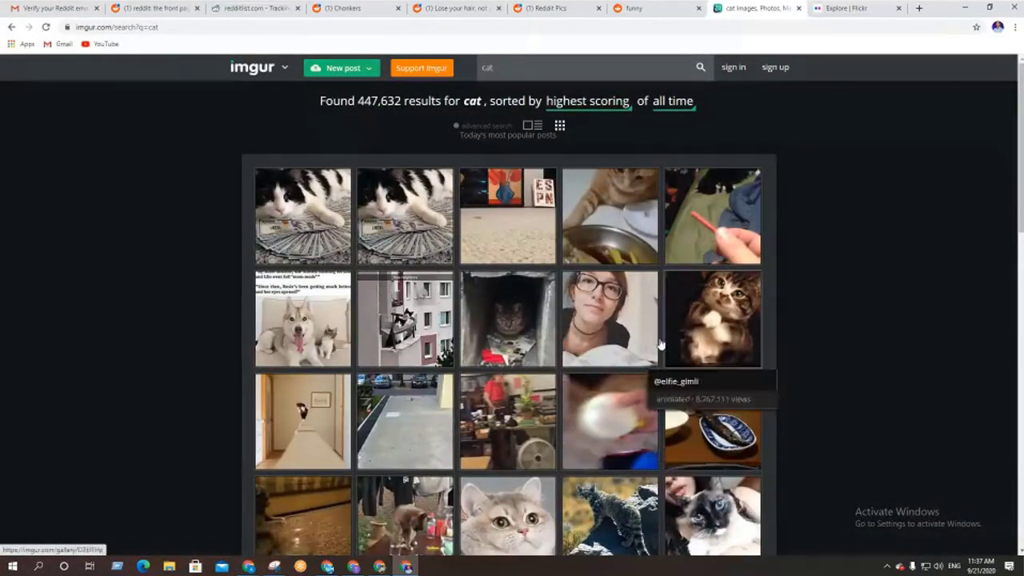
pyautogui.scroll(-3, 531, 380)
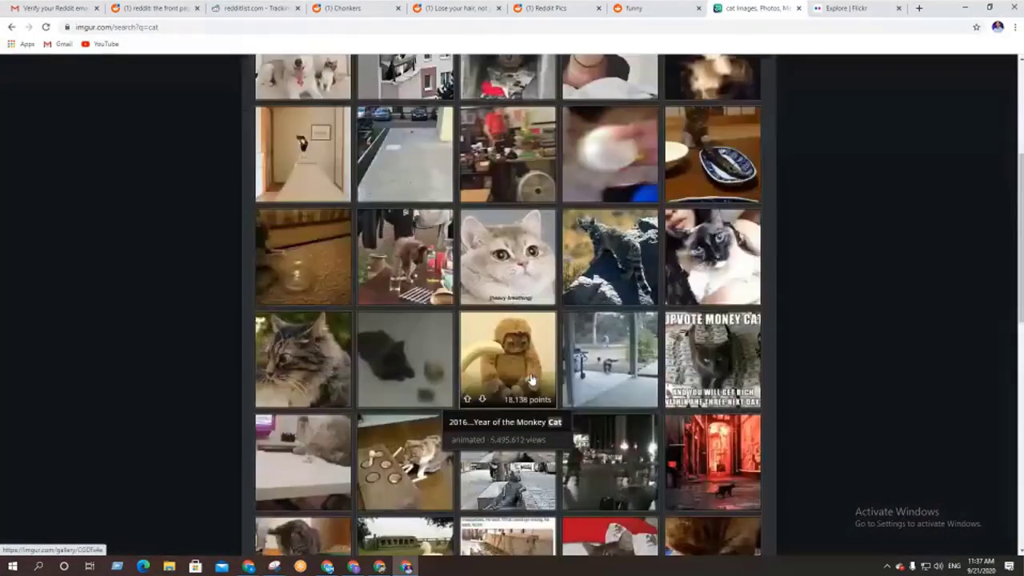
pyautogui.scroll(-5, 531, 380)
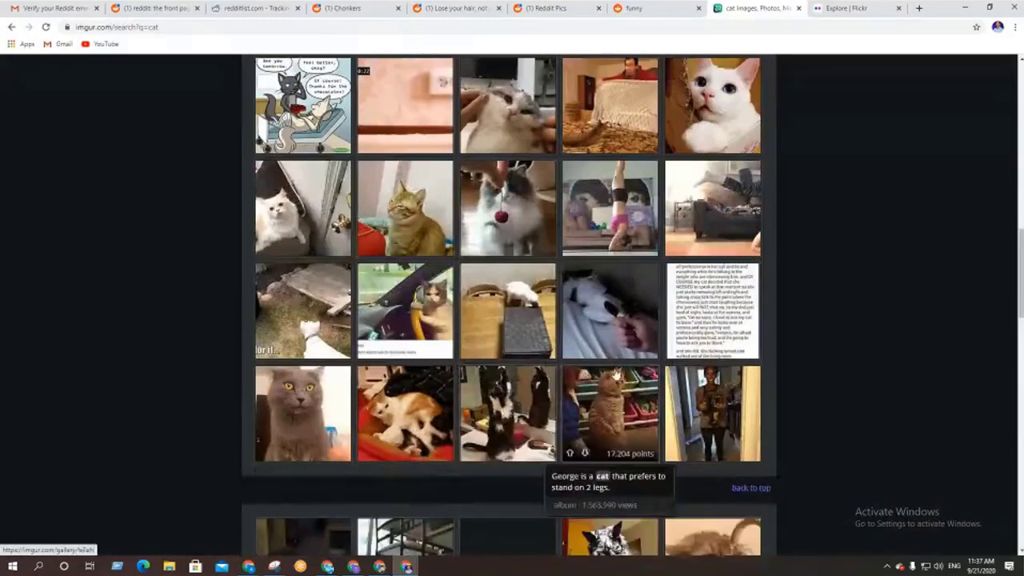
pyautogui.scroll(-8, 614, 376)
pyautogui.scroll(-1, 616, 376)
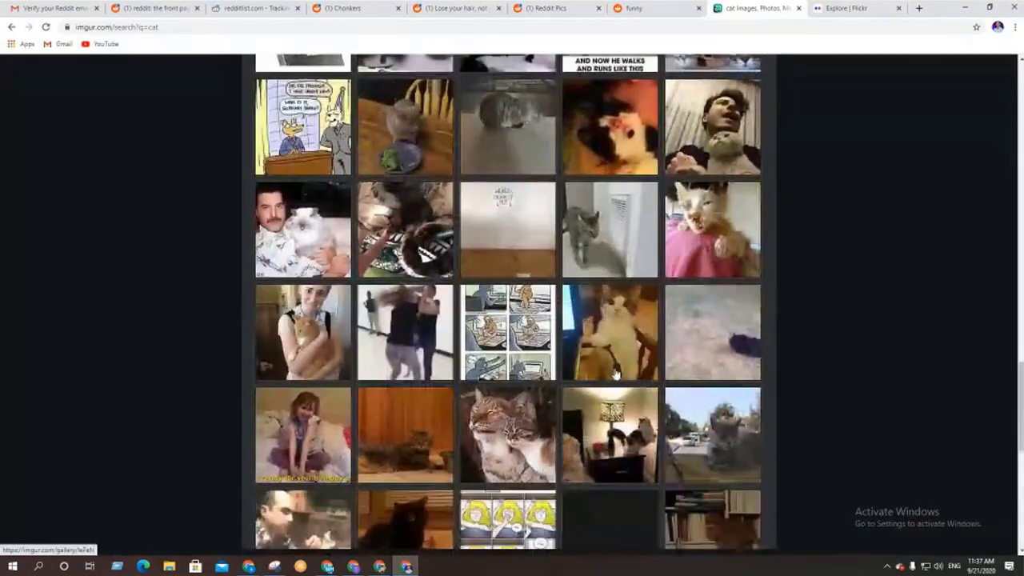
pyautogui.scroll(-10, 617, 375)
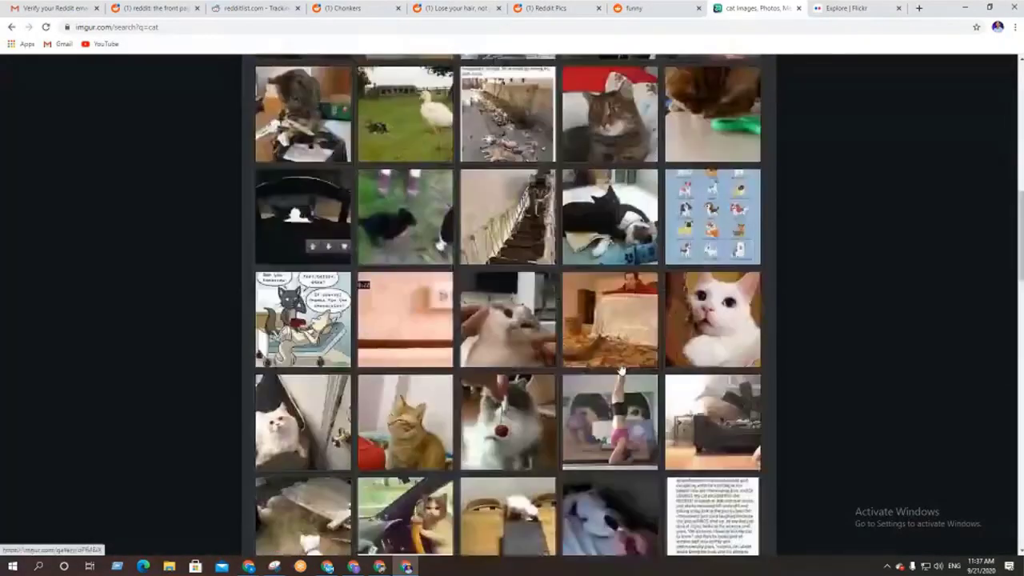
pyautogui.scroll(20, 619, 368)
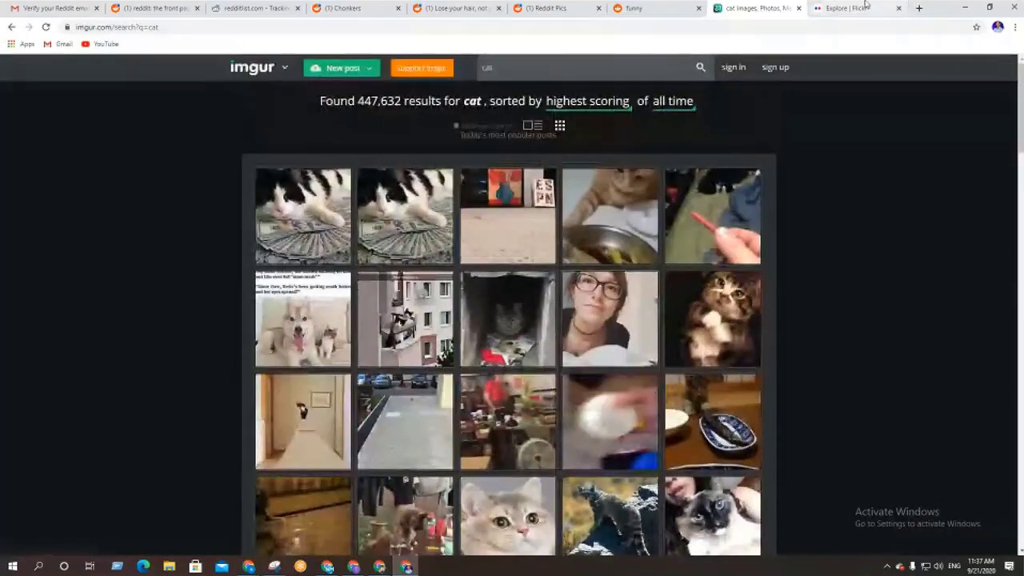
pyautogui.click(848, 8)
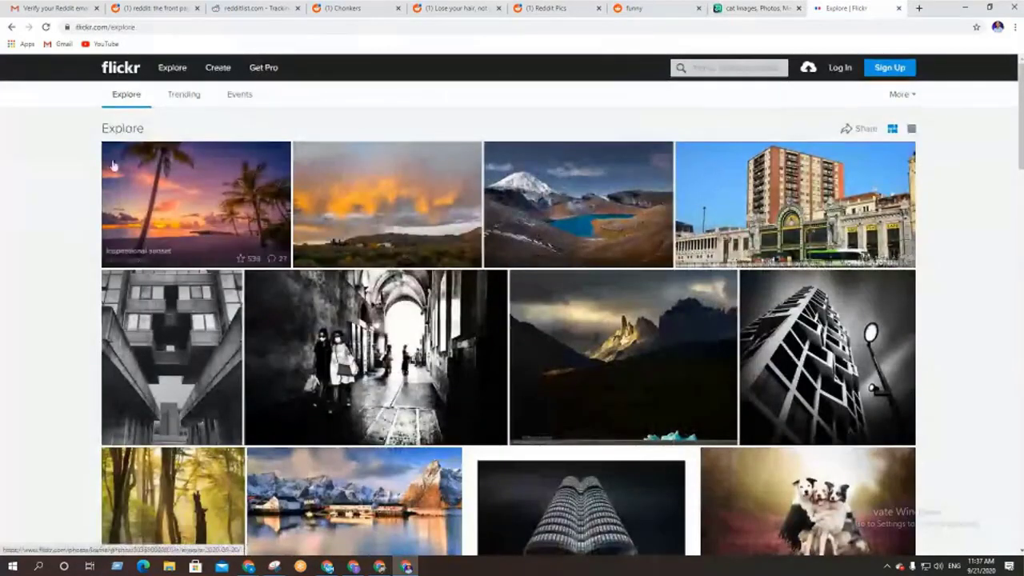
# Scroll through the Flickr Explore gallery
pyautogui.scroll(-10, 439, 330)
pyautogui.scroll(-5, 439, 329)
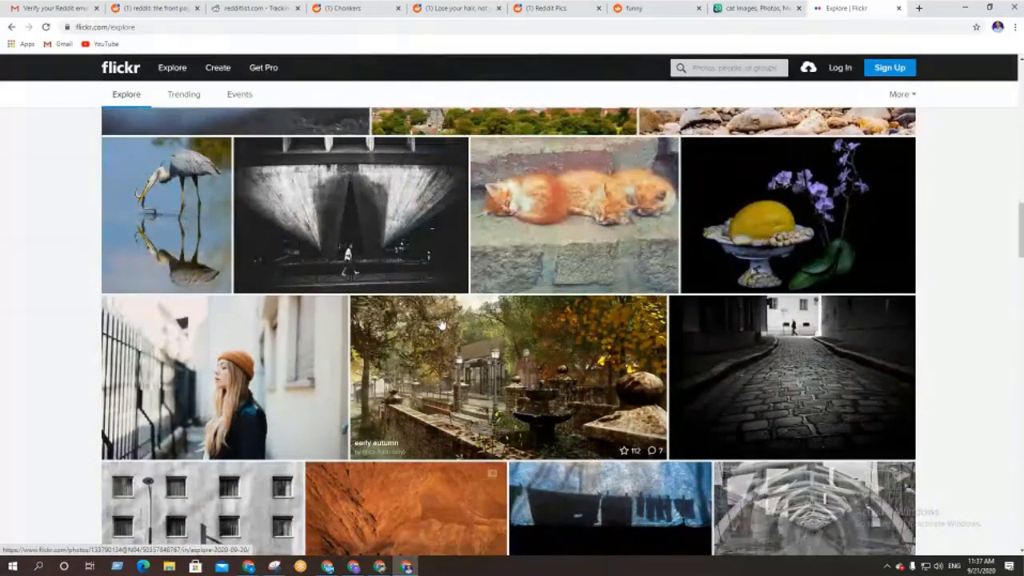
pyautogui.scroll(-3, 441, 324)
pyautogui.scroll(7, 443, 320)
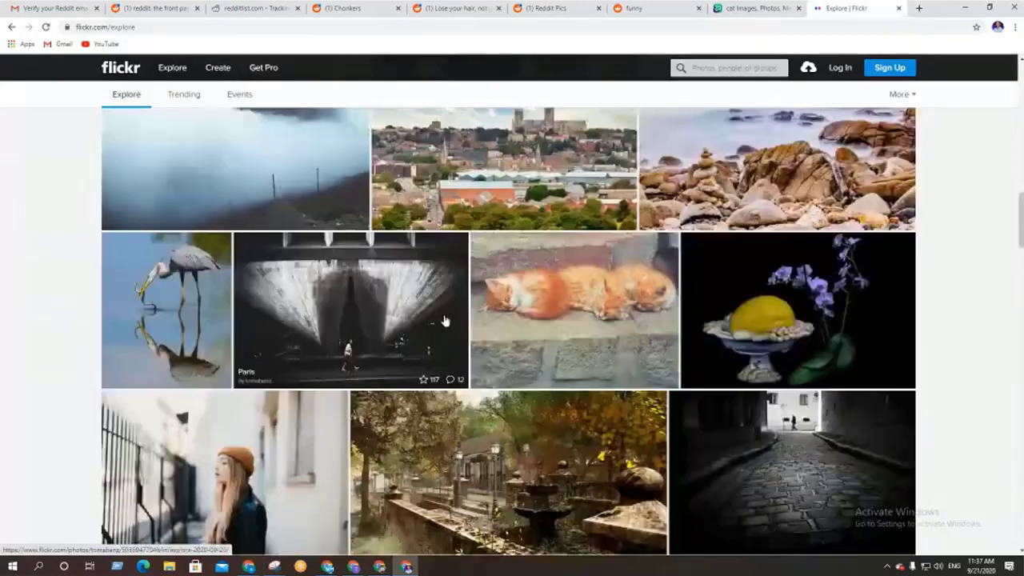
# Search Flickr for 'cat', browse the results, then return to the r/Chonkers page
pyautogui.click(715, 69)
pyautogui.write('cat')
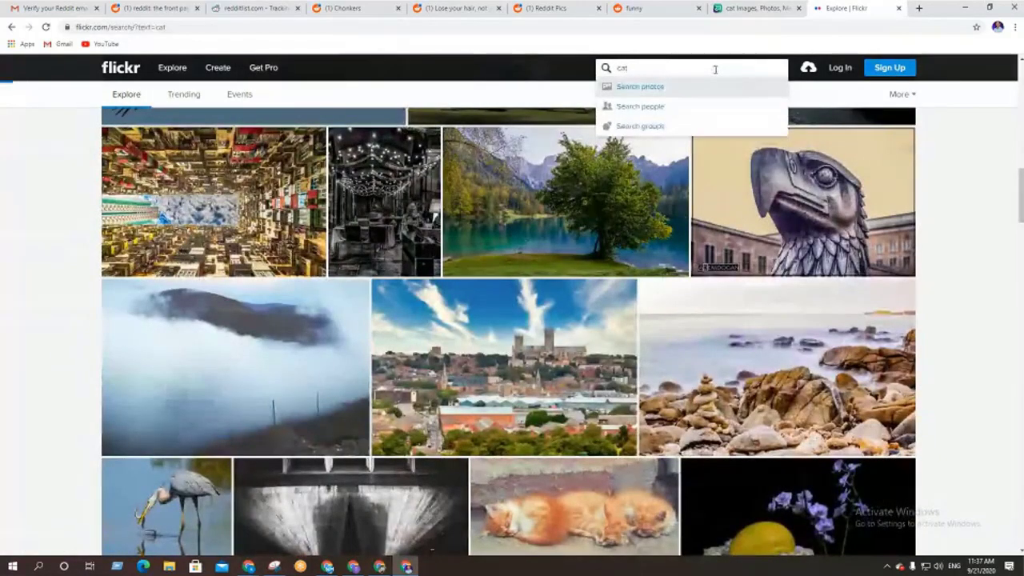
pyautogui.press('Return')
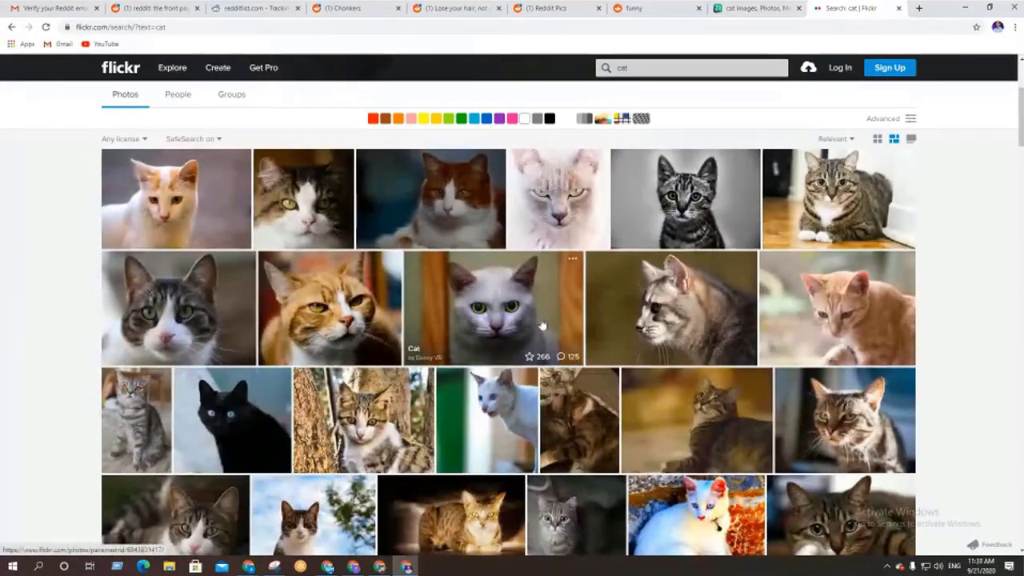
pyautogui.scroll(-4, 493, 338)
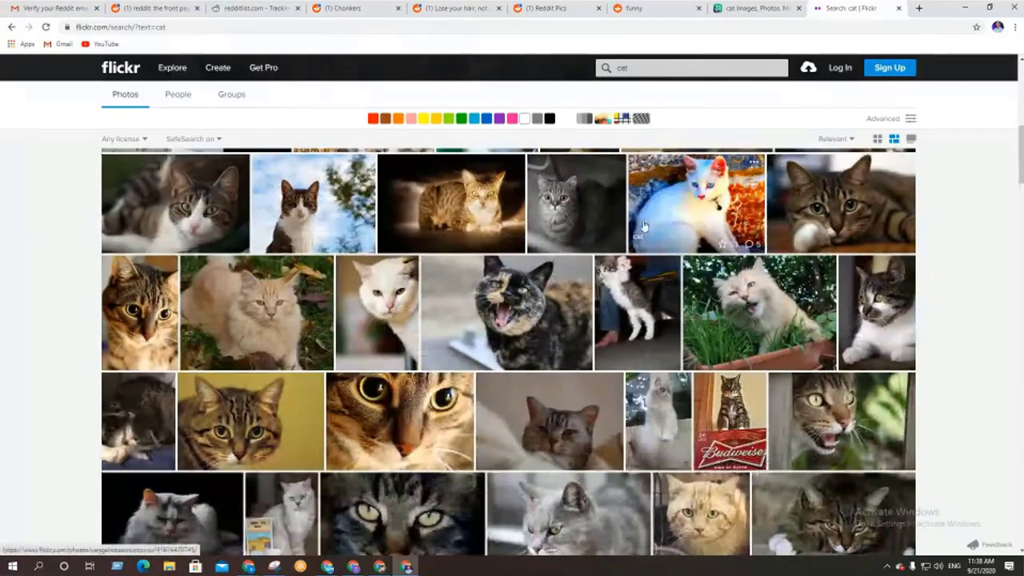
pyautogui.click(370, 7)
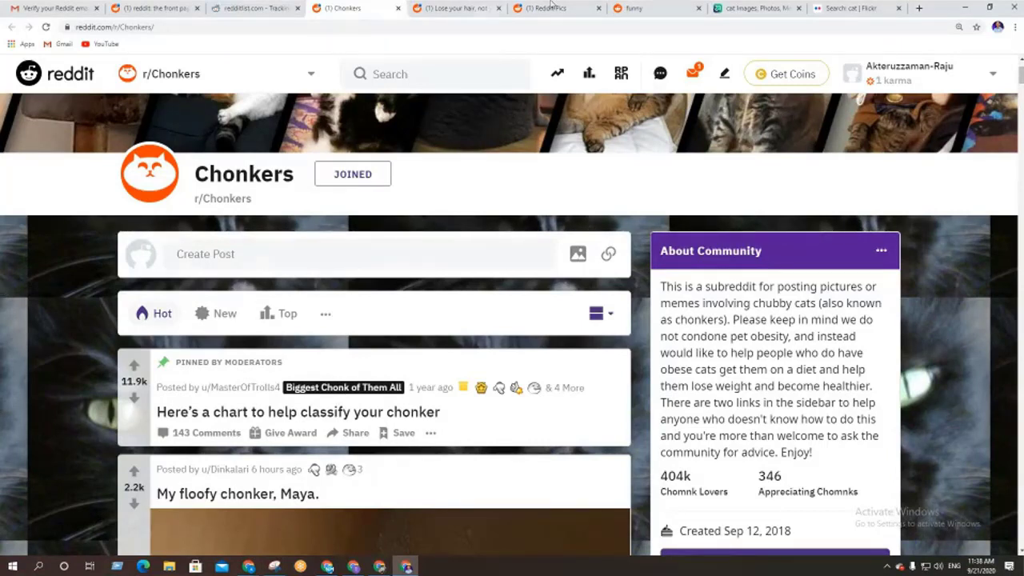
# On Imgur's cat results, open the 'This is the money cat' post and right-click its photo
pyautogui.click(760, 7)
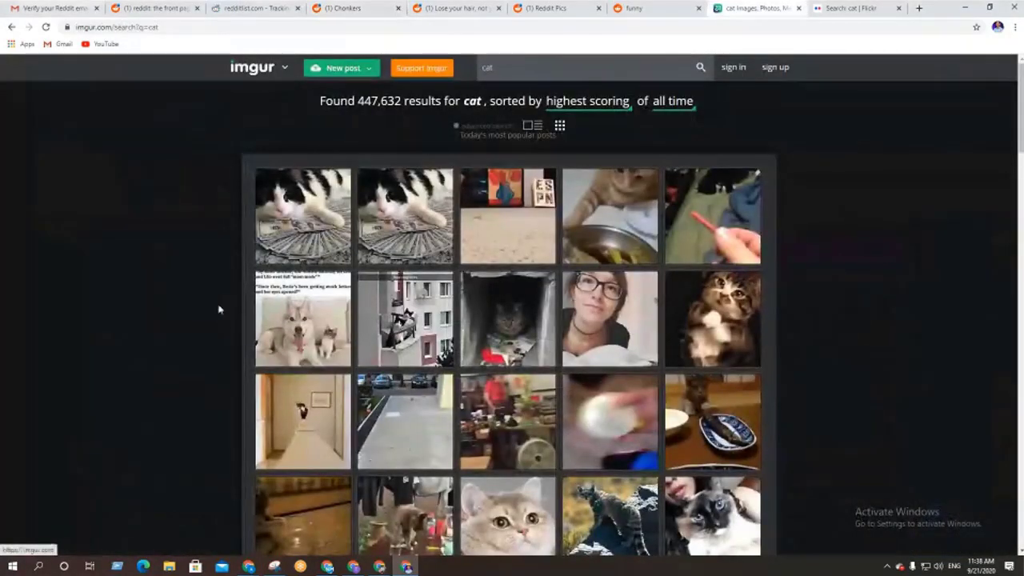
pyautogui.click(302, 203)
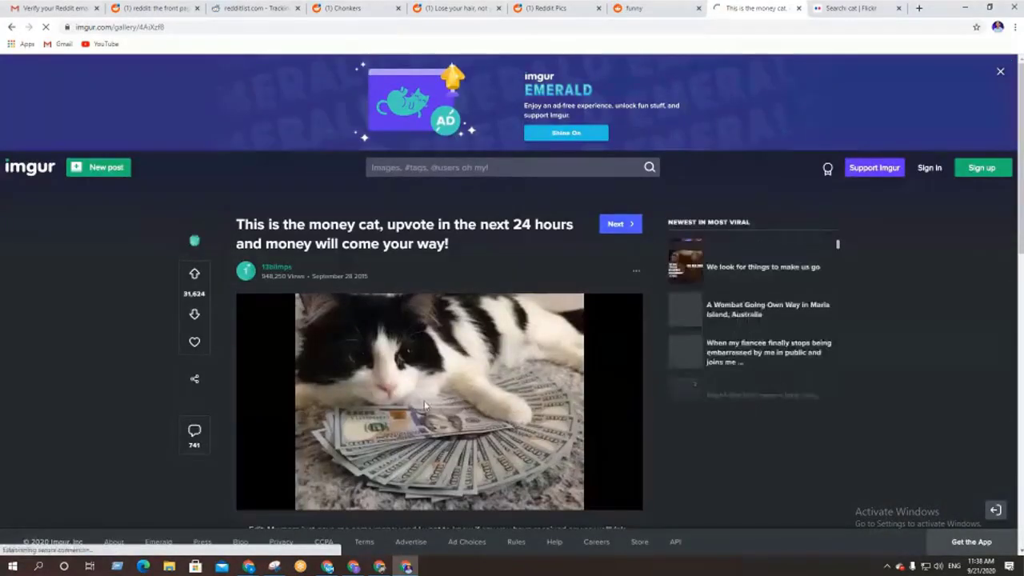
pyautogui.scroll(-2, 160, 404)
pyautogui.scroll(3, 160, 404)
pyautogui.scroll(-2, 279, 307)
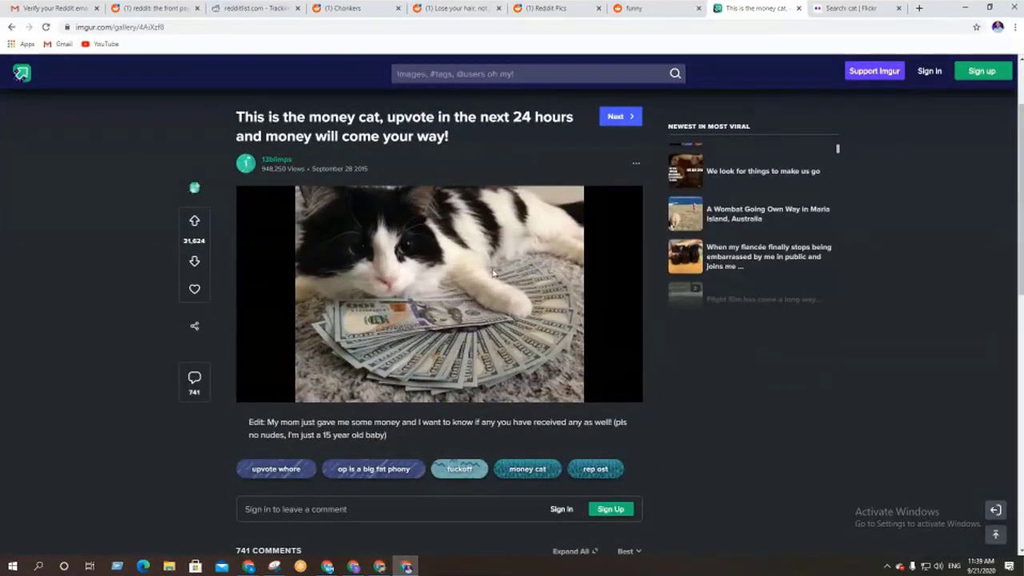
pyautogui.rightClick(459, 254)
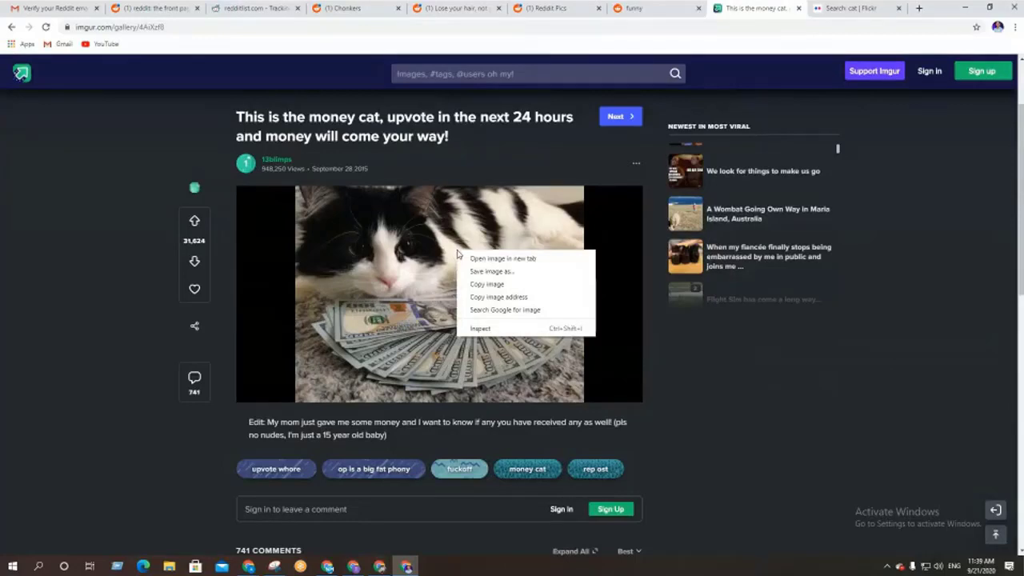
# Save the money cat photo as a JPEG (4AiXzf8.jpg) in Downloads
pyautogui.click(480, 273)
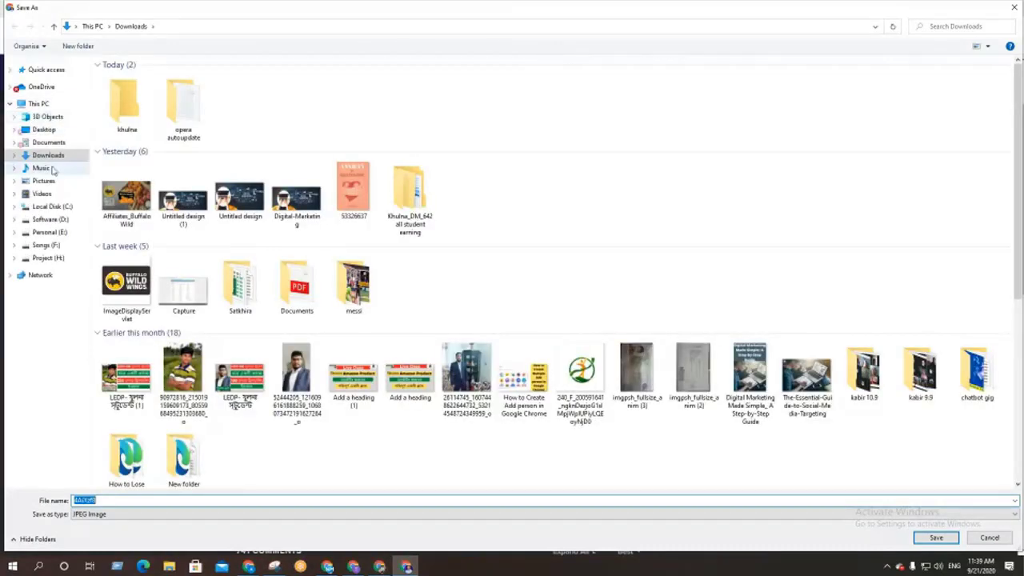
pyautogui.click(953, 539)
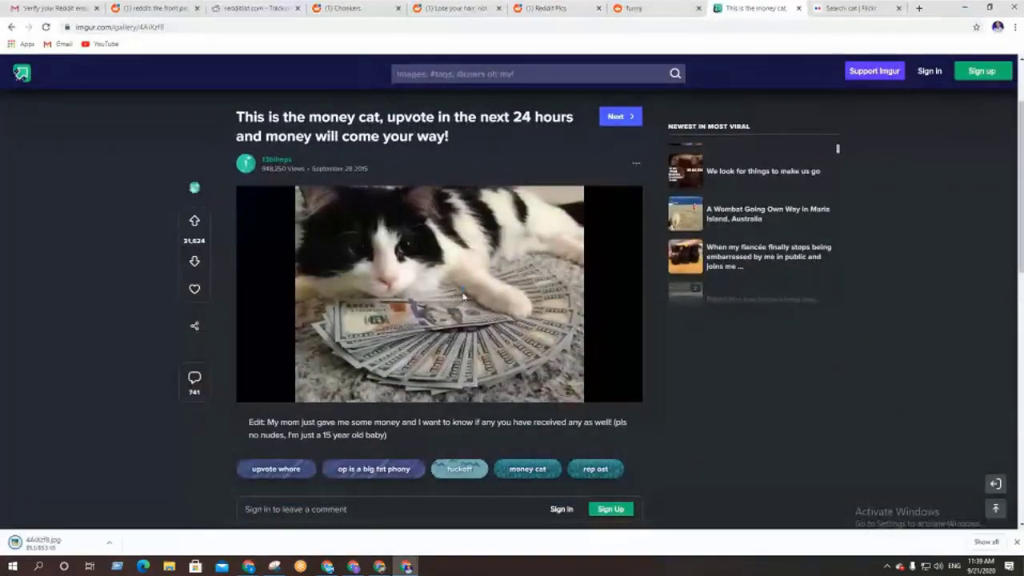
# Open karmadecay.com in a new tab, landing on Cloudflare's security check page
pyautogui.click(920, 8)
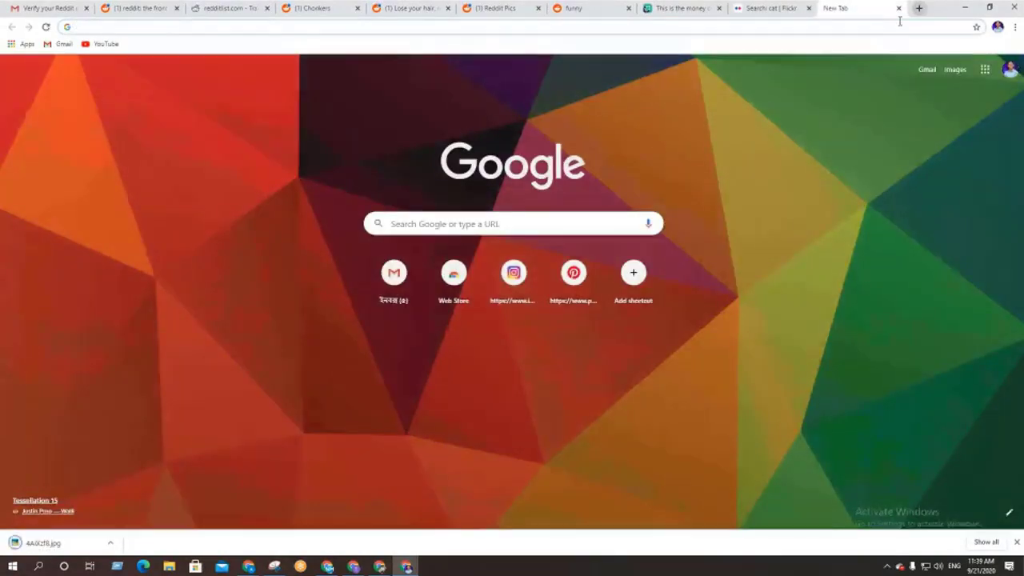
pyautogui.click(306, 27)
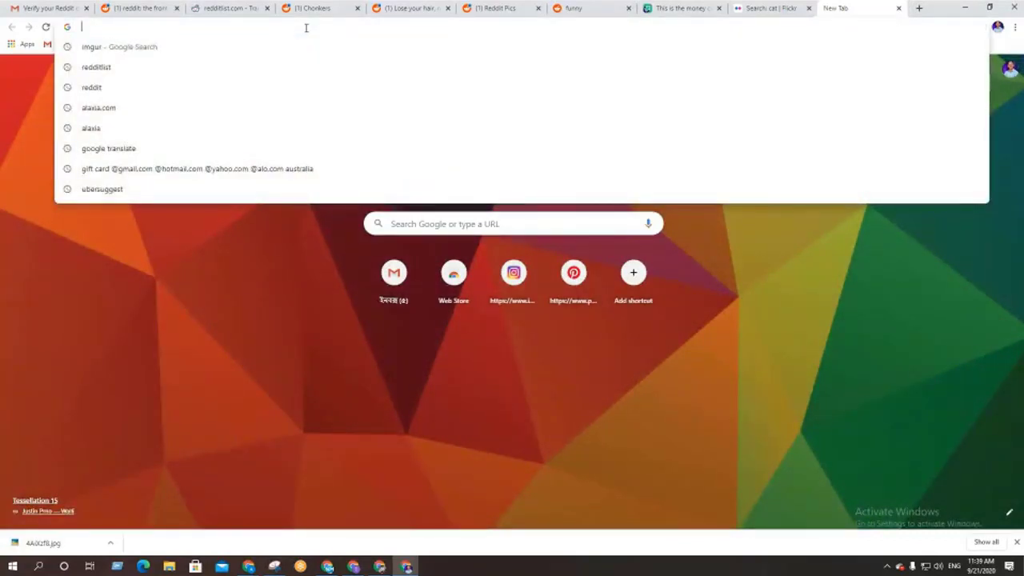
pyautogui.write('karma')
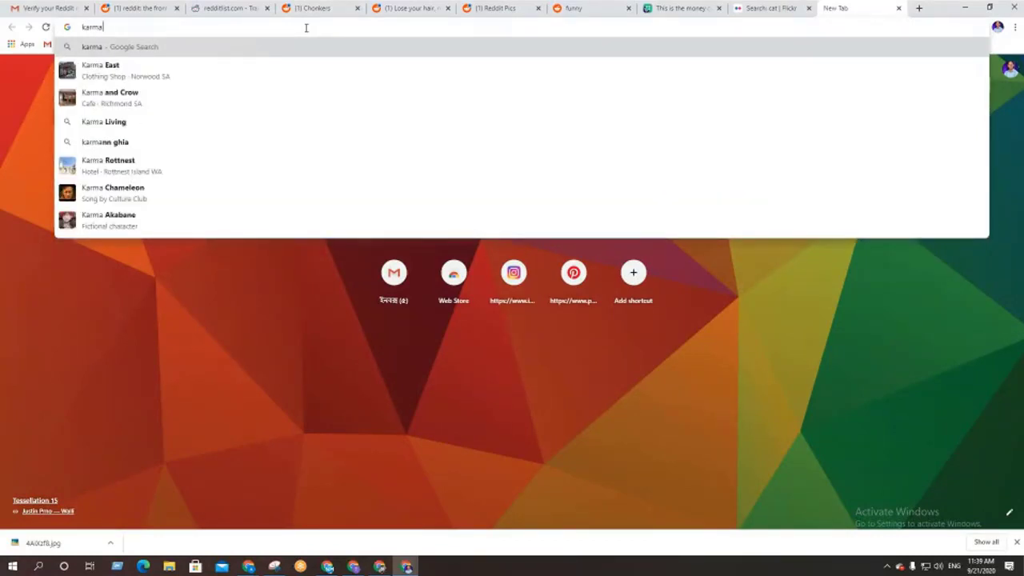
pyautogui.write('dec')
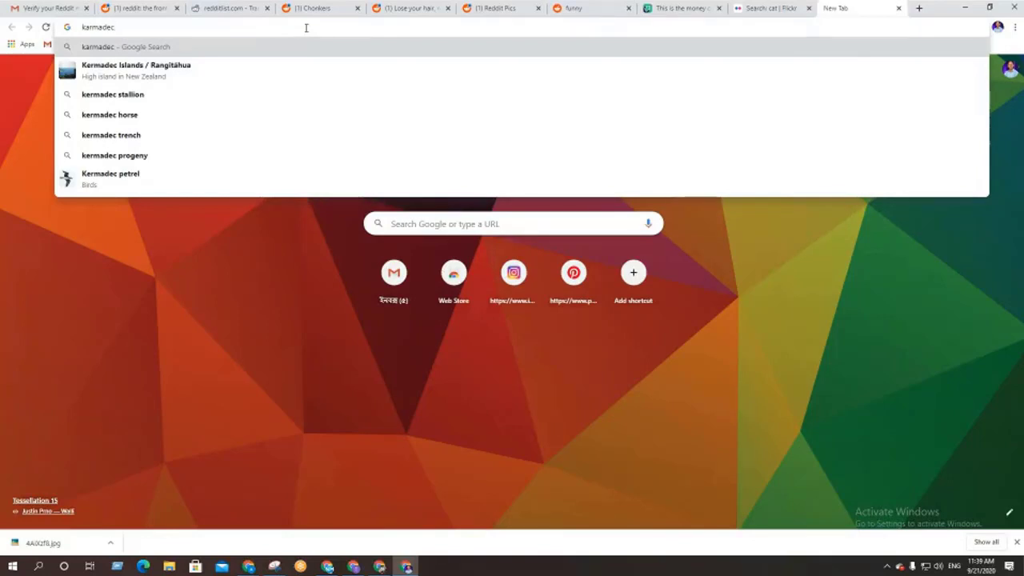
pyautogui.write('ay.')
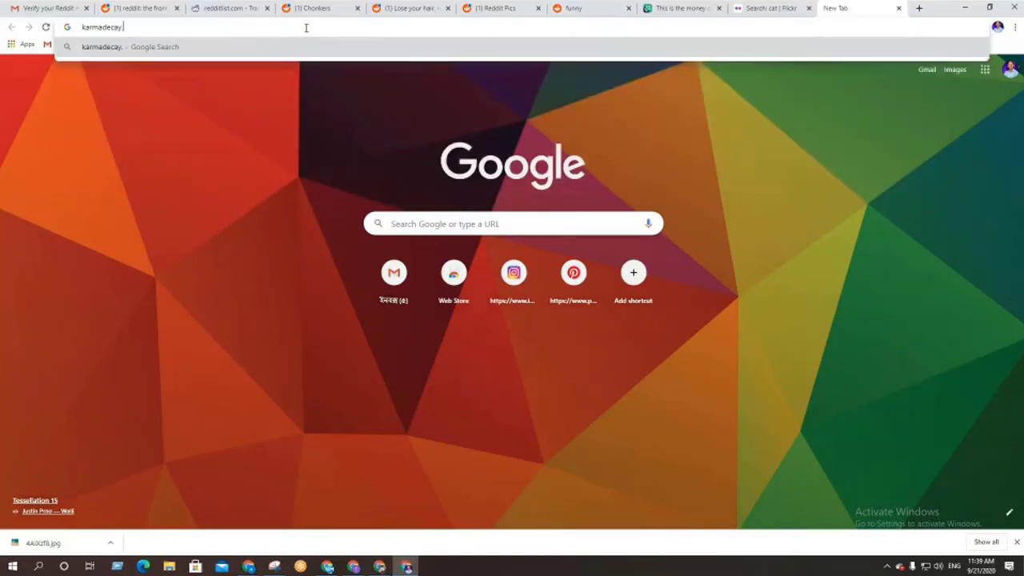
pyautogui.write('com')
pyautogui.press('Return')
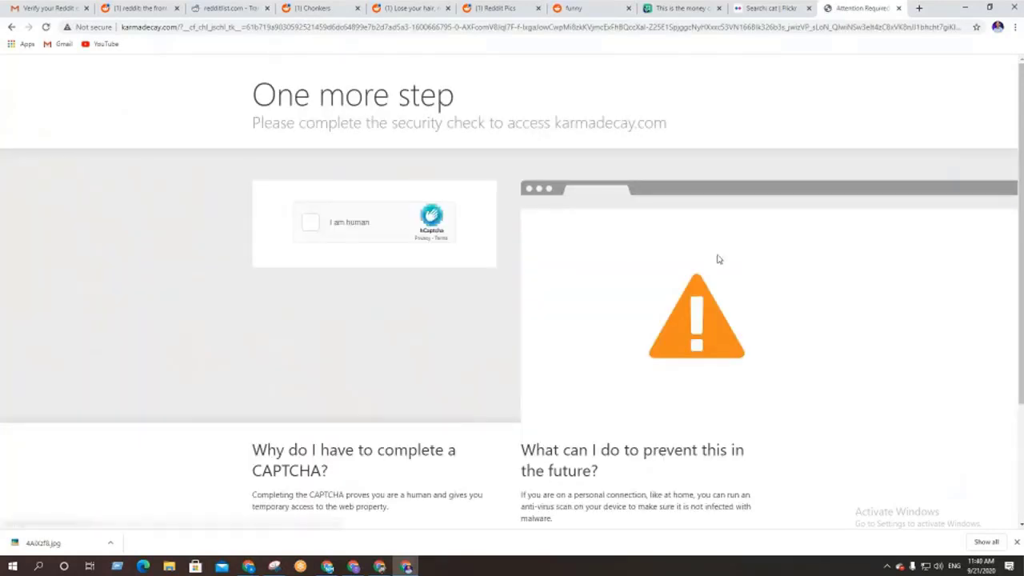
# Pass the hCaptcha by selecting the boat pictures in two rounds and submitting them
pyautogui.click(303, 229)
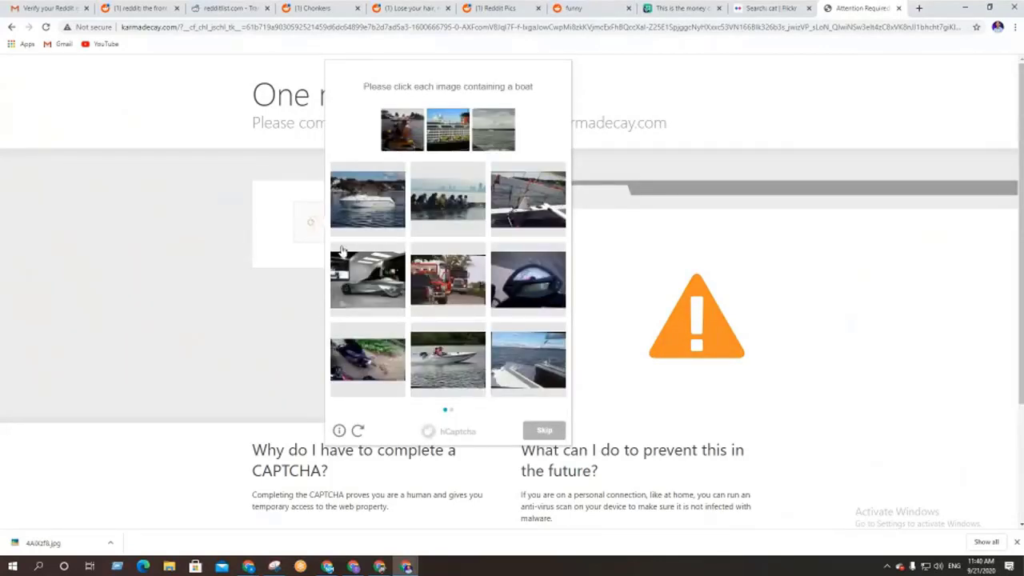
pyautogui.click(374, 205)
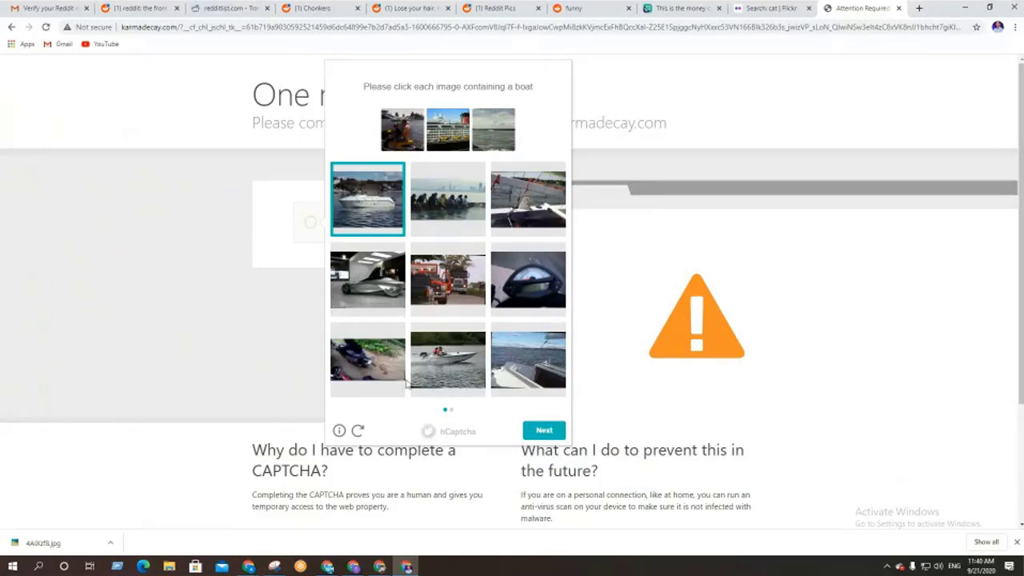
pyautogui.click(452, 376)
pyautogui.click(519, 373)
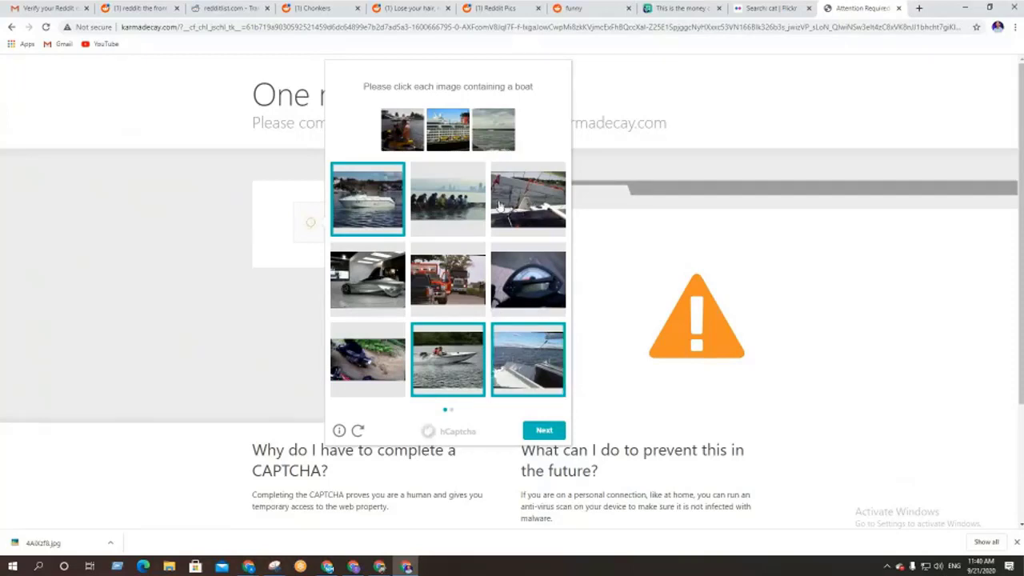
pyautogui.click(462, 208)
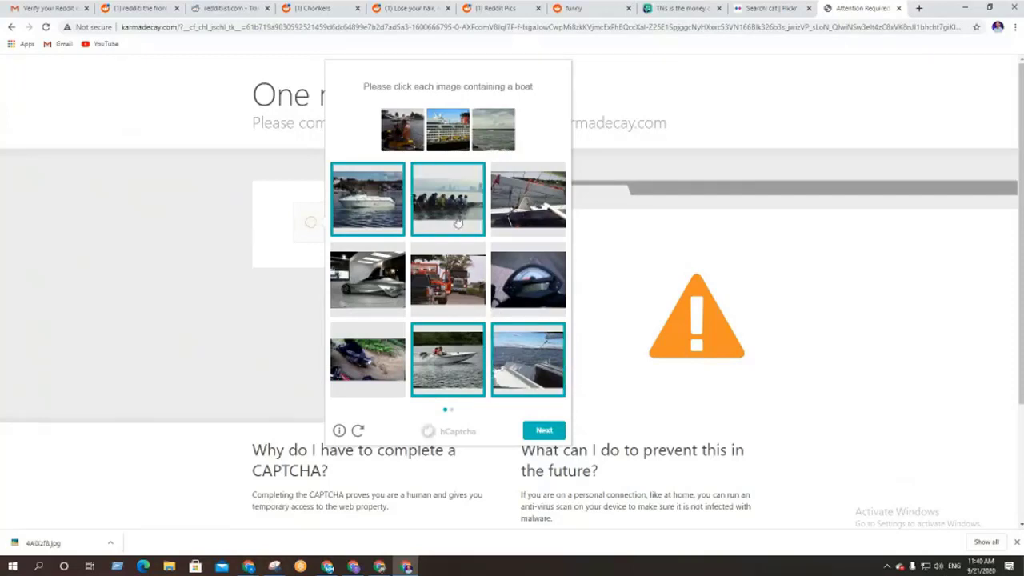
pyautogui.click(545, 430)
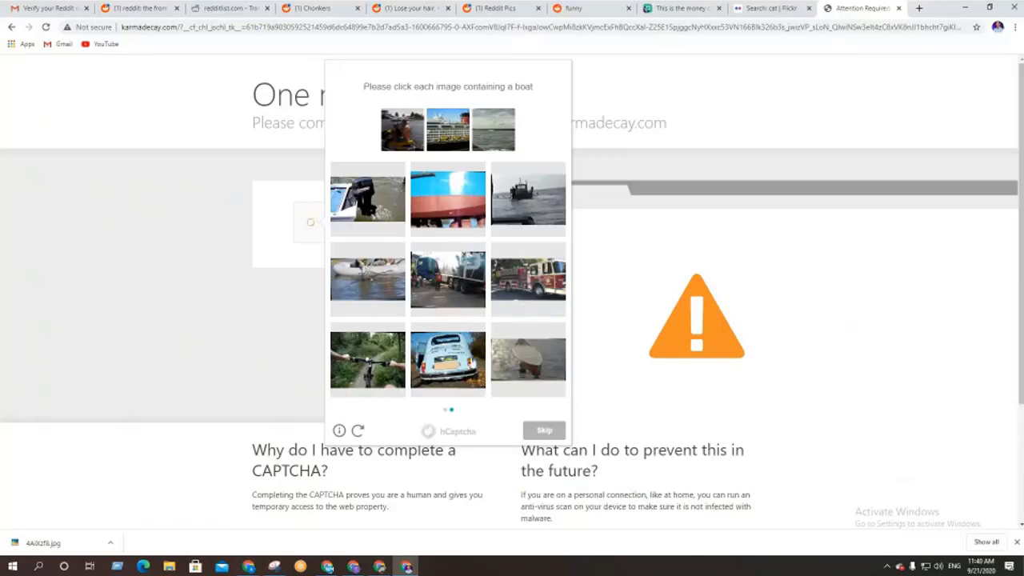
pyautogui.click(532, 367)
pyautogui.click(380, 262)
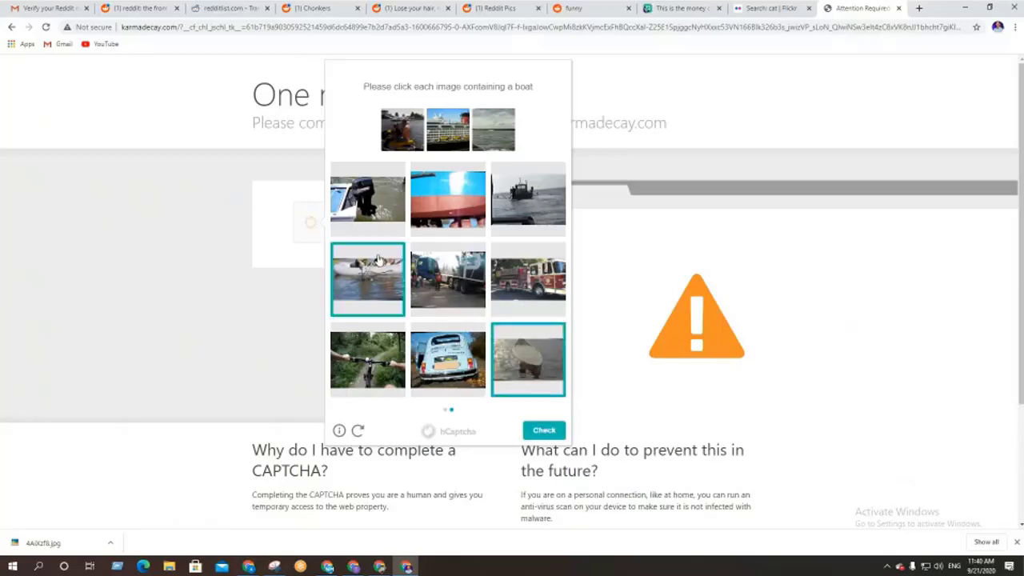
pyautogui.click(373, 216)
pyautogui.click(533, 211)
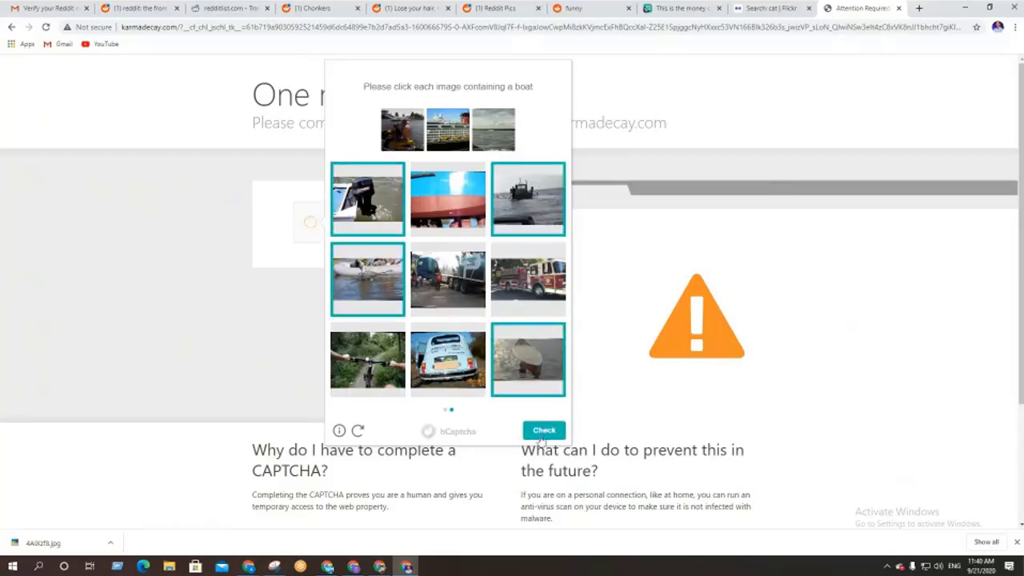
pyautogui.click(543, 432)
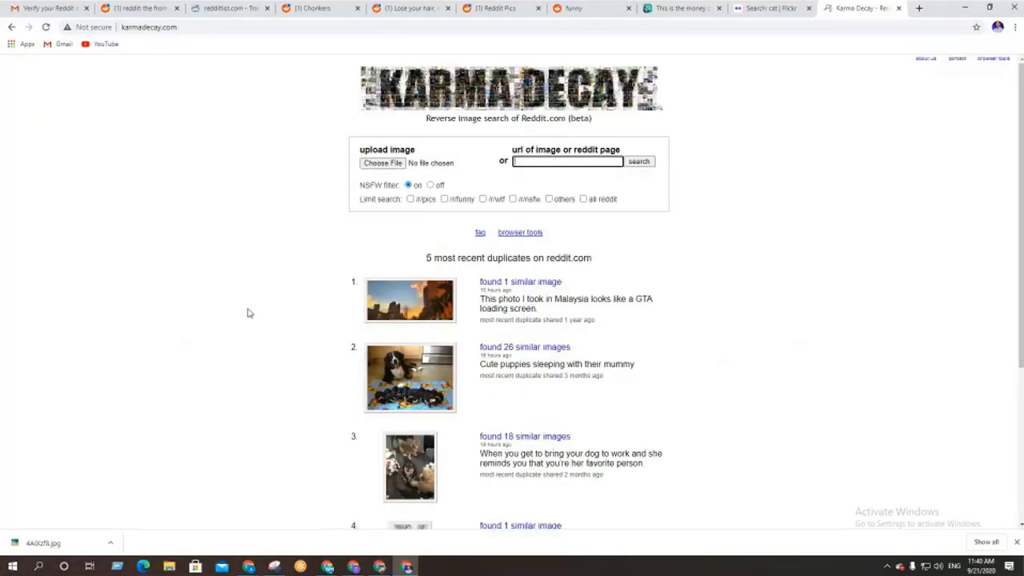
# Zoom Karma Decay to 175% and post karmadecay.com as a Google Meet chat message
pyautogui.click(1017, 543)
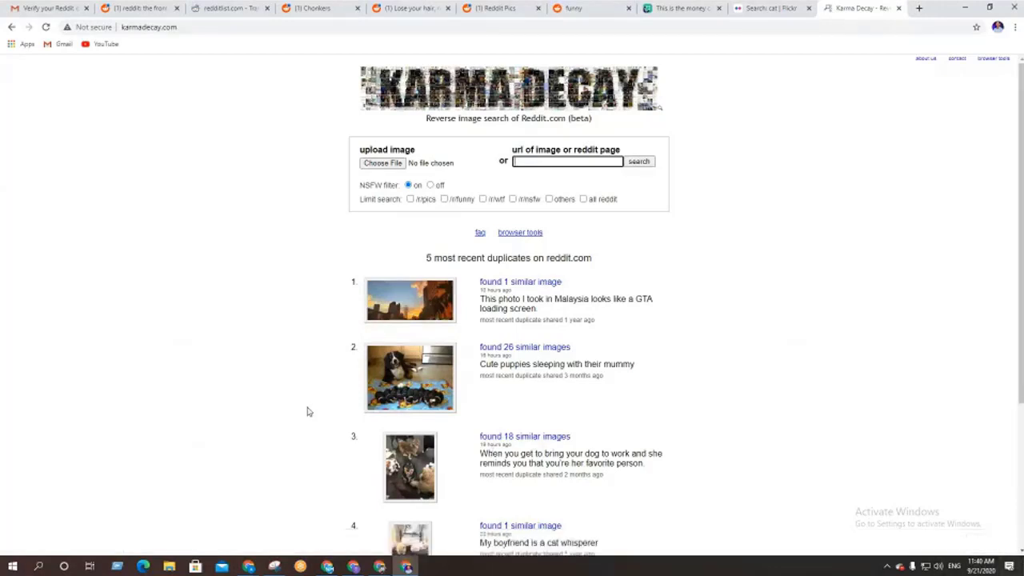
pyautogui.hotkey('ctrl', '+')
pyautogui.hotkey('ctrl', '+')
pyautogui.hotkey('ctrl', '+')
pyautogui.hotkey('ctrl', '+')
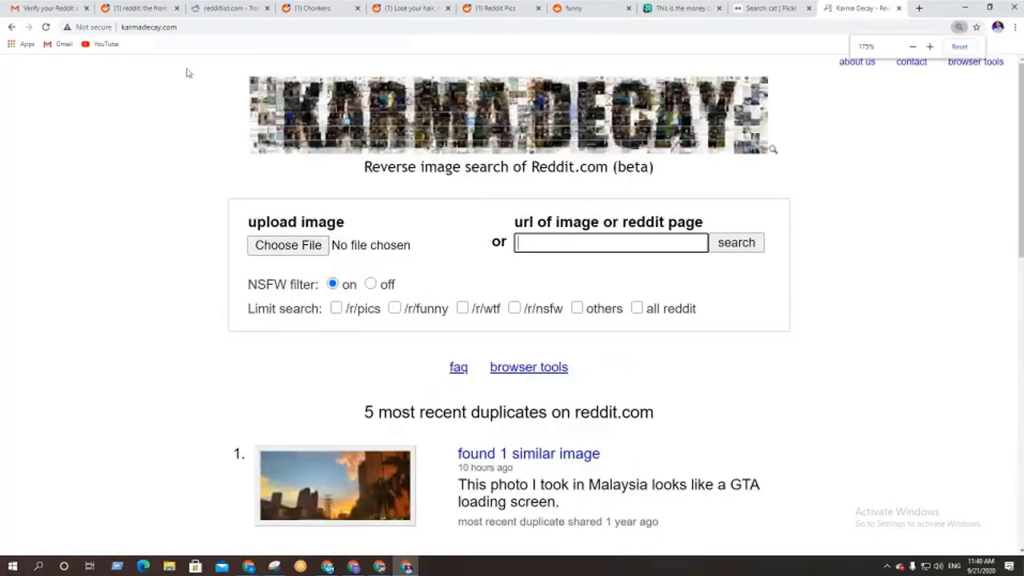
pyautogui.click(64, 24)
pyautogui.hotkey('ctrl', 'c')
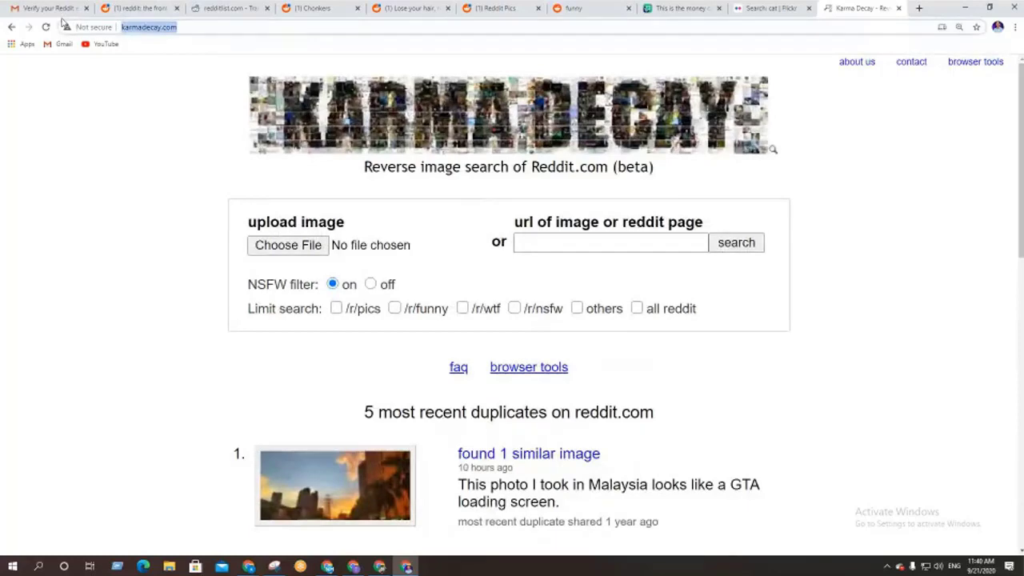
pyautogui.click(353, 565)
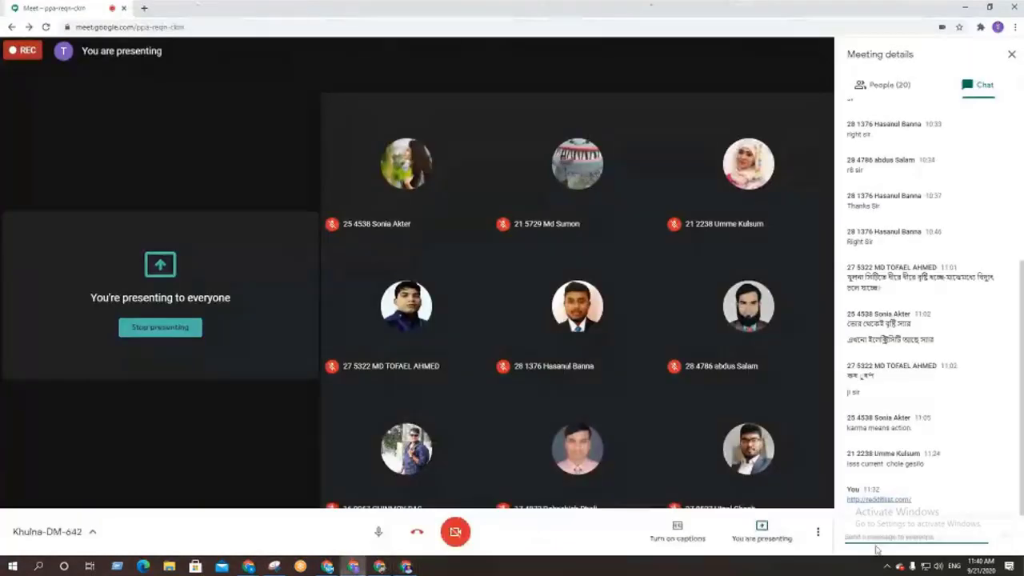
pyautogui.hotkey('ctrl', 'v')
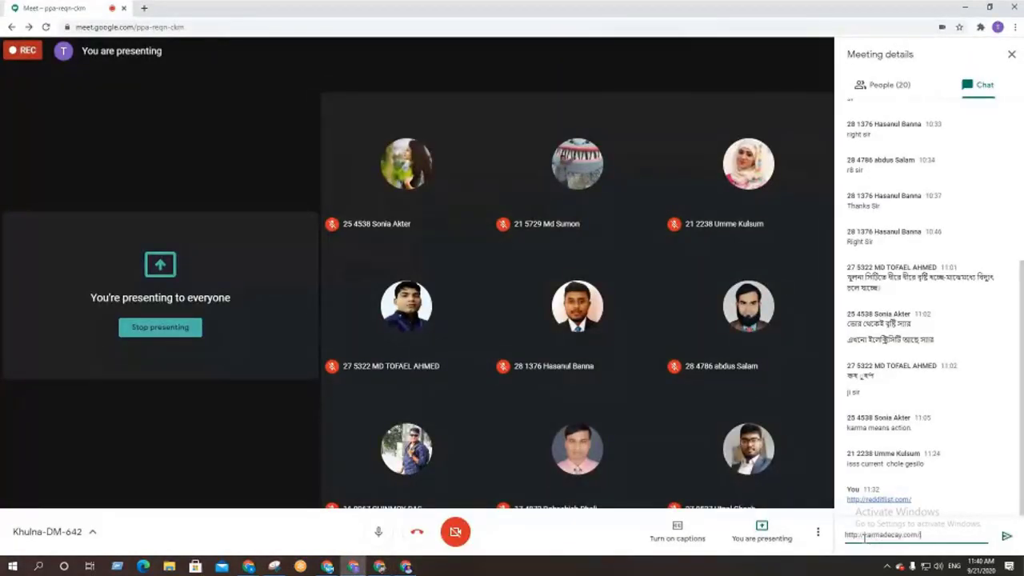
pyautogui.press('Return')
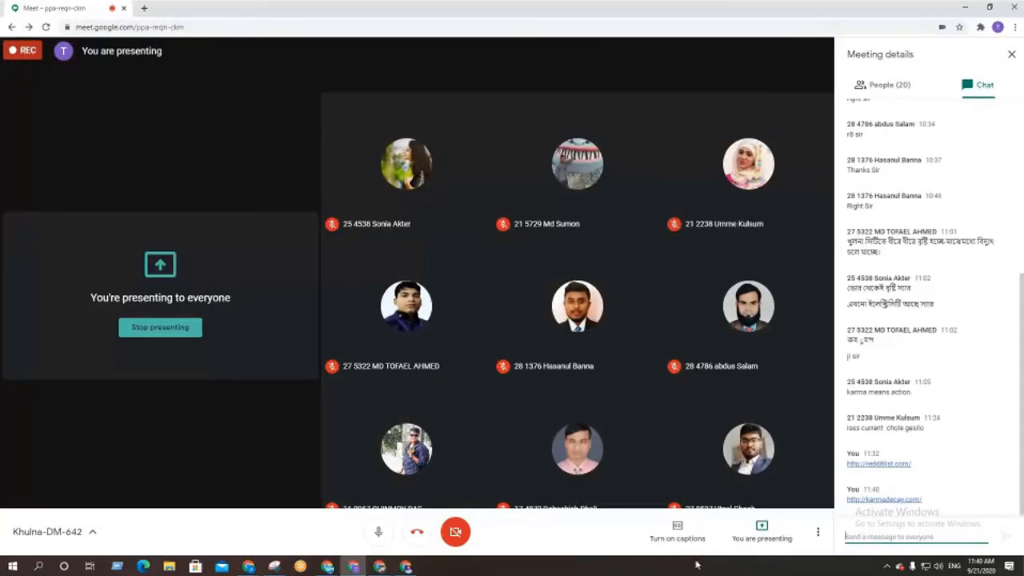
pyautogui.click(406, 566)
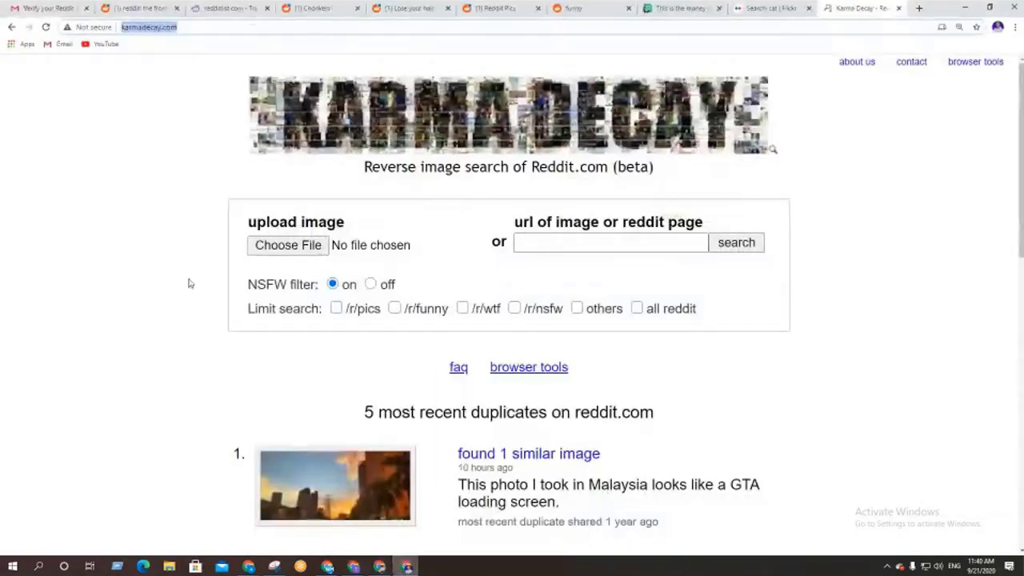
pyautogui.click(141, 277)
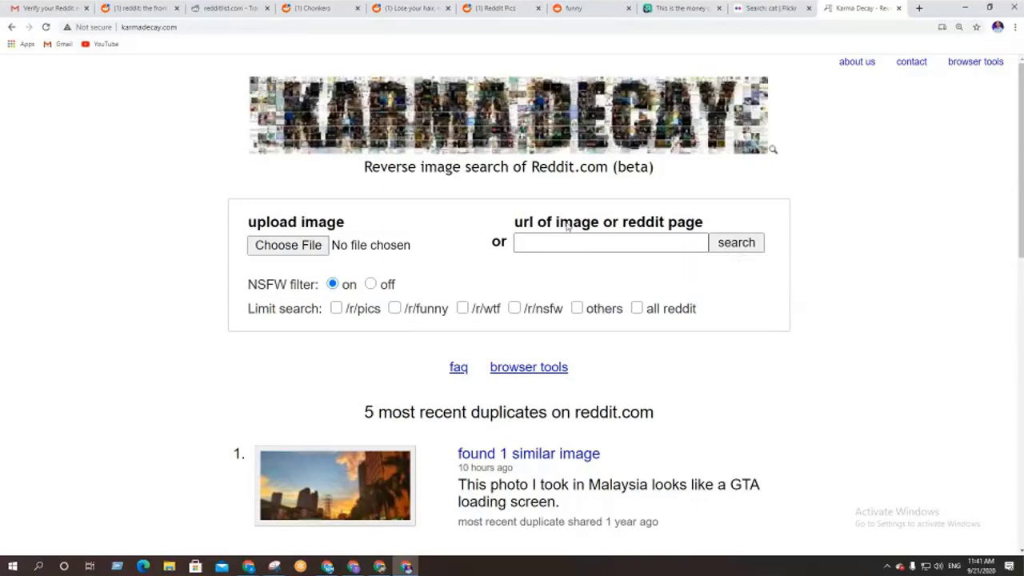
# Upload 4AiXzf8.jpg from Downloads and search all of reddit, finding 8 very similar images
pyautogui.click(281, 248)
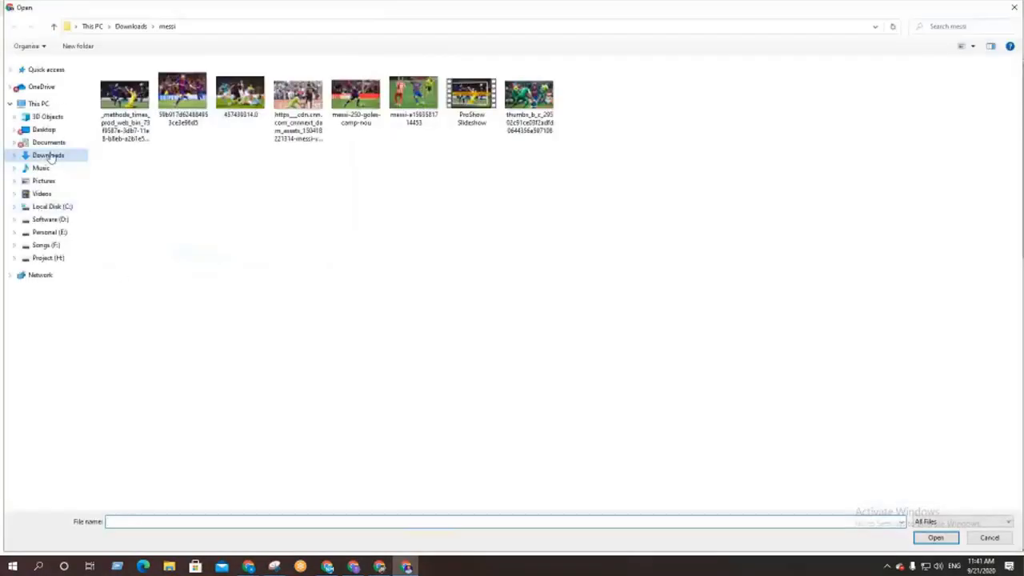
pyautogui.click(50, 156)
pyautogui.doubleClick(124, 100)
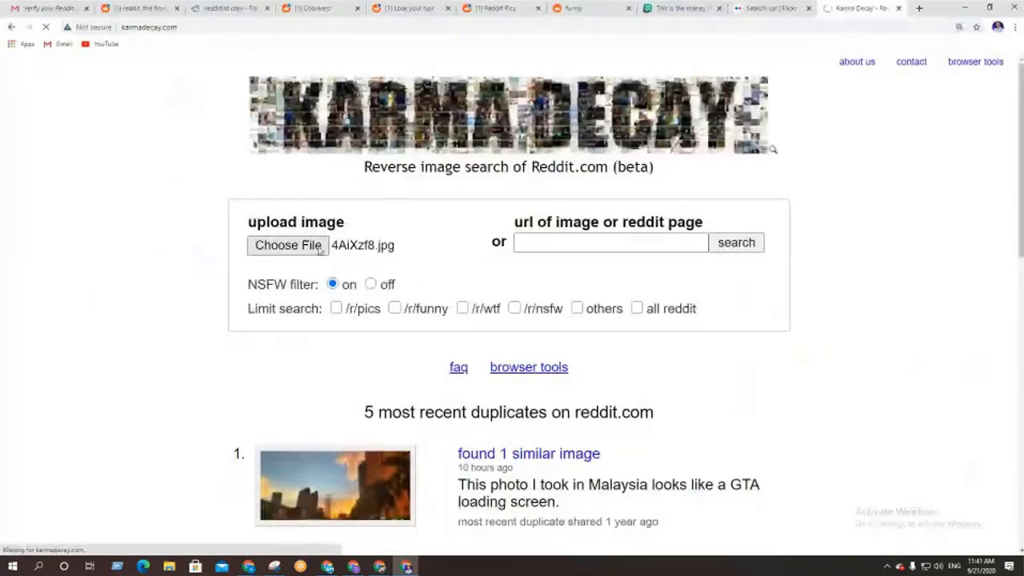
pyautogui.click(637, 310)
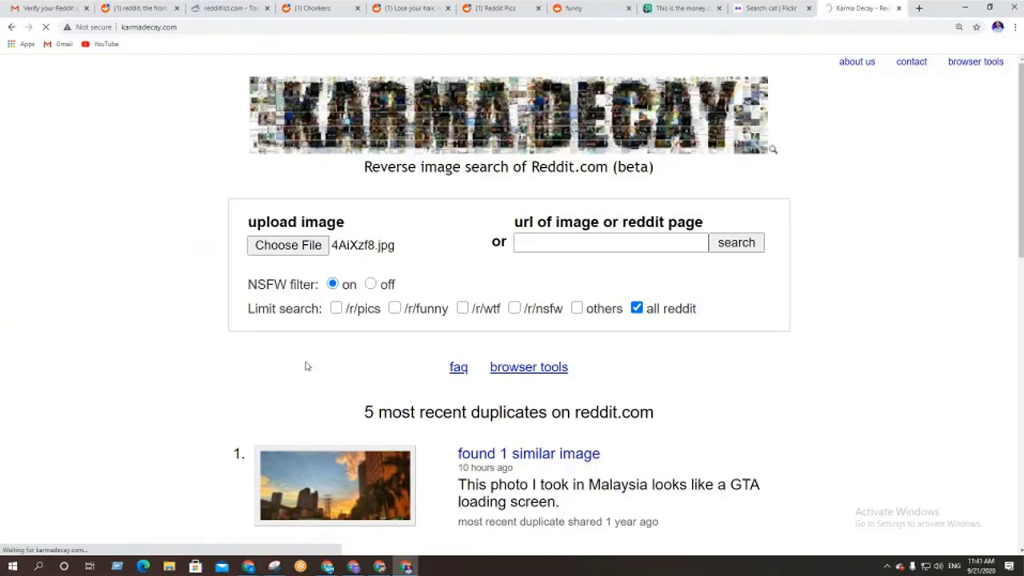
pyautogui.scroll(-7, 306, 365)
pyautogui.scroll(-3, 306, 365)
pyautogui.scroll(6, 306, 366)
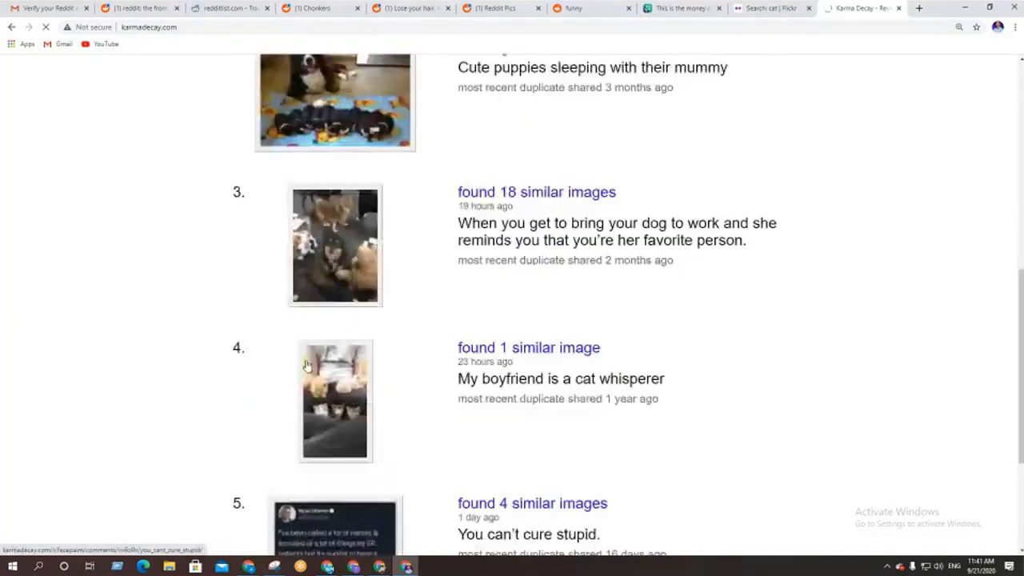
pyautogui.scroll(3, 306, 366)
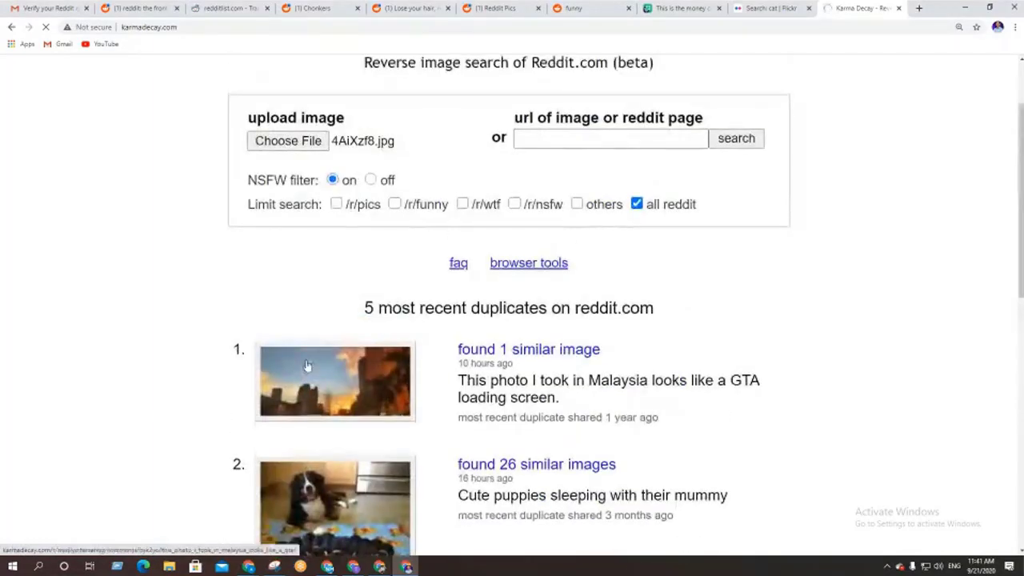
pyautogui.scroll(2, 305, 366)
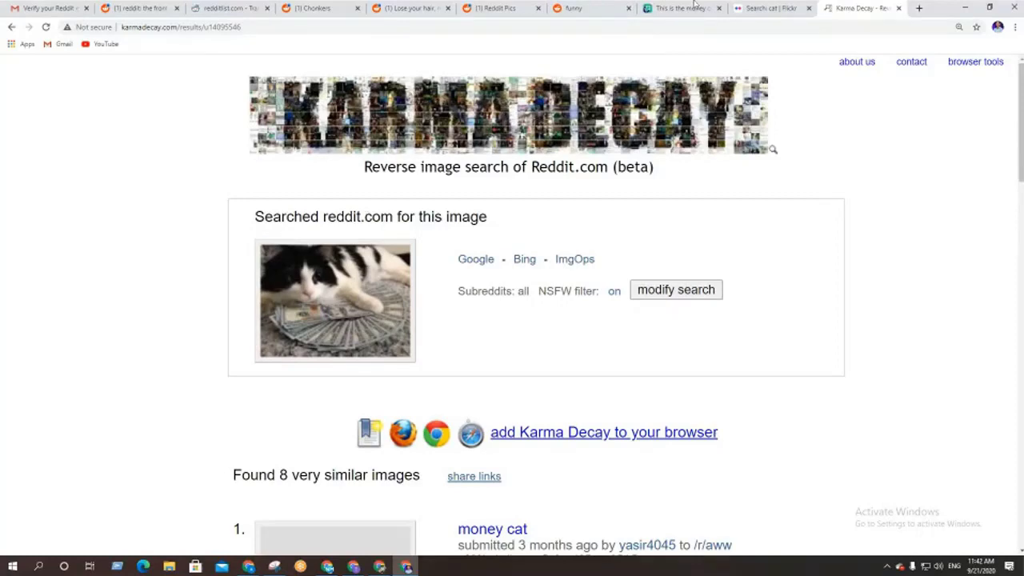
# Glance at the Flickr and imgur tabs, then scroll through the Karma Decay results
pyautogui.click(765, 7)
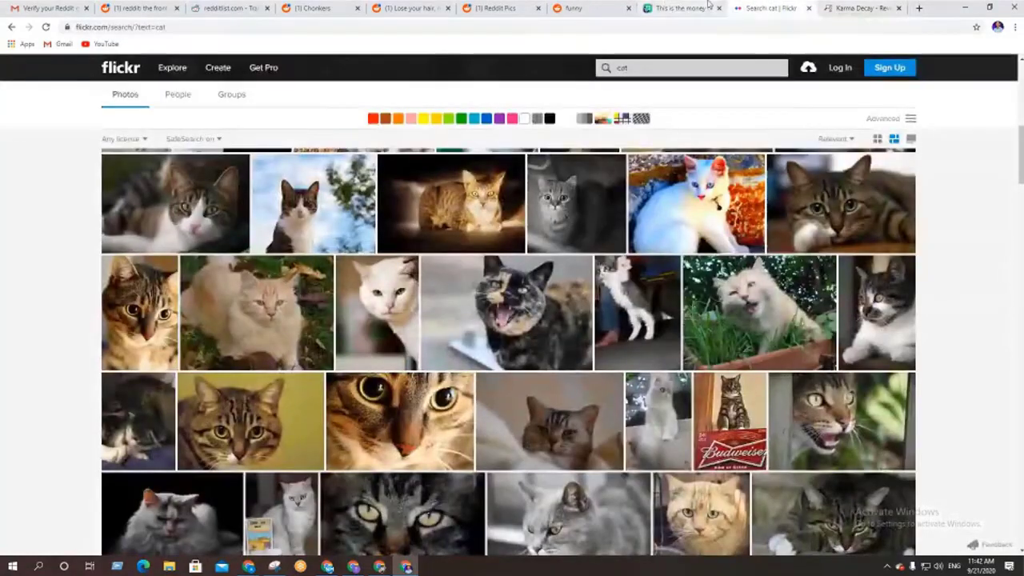
pyautogui.click(681, 8)
pyautogui.hotkey('ctrl', 'Tab')
pyautogui.hotkey('ctrl', 'Tab')
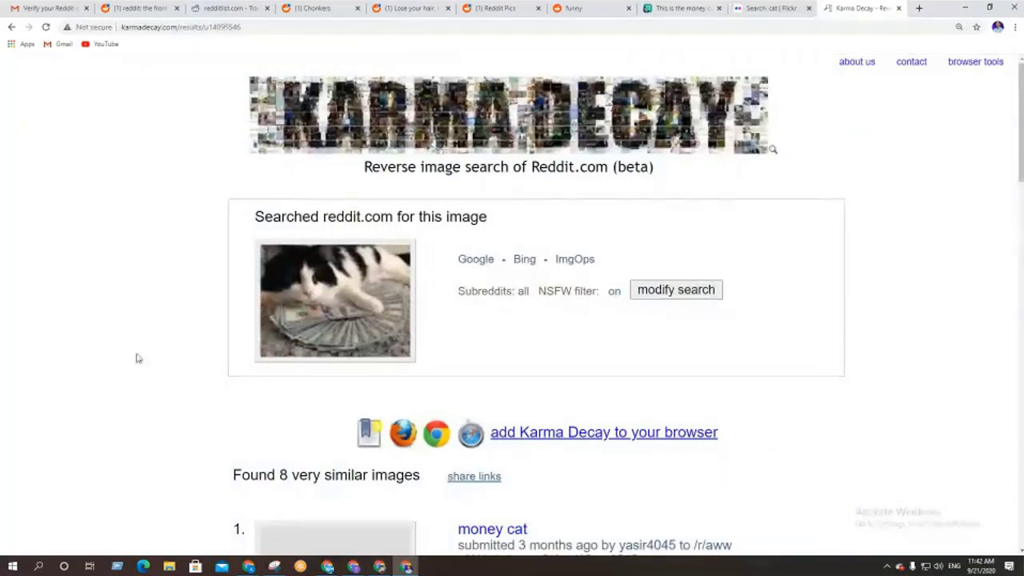
pyautogui.scroll(-1, 136, 359)
pyautogui.scroll(-2, 136, 358)
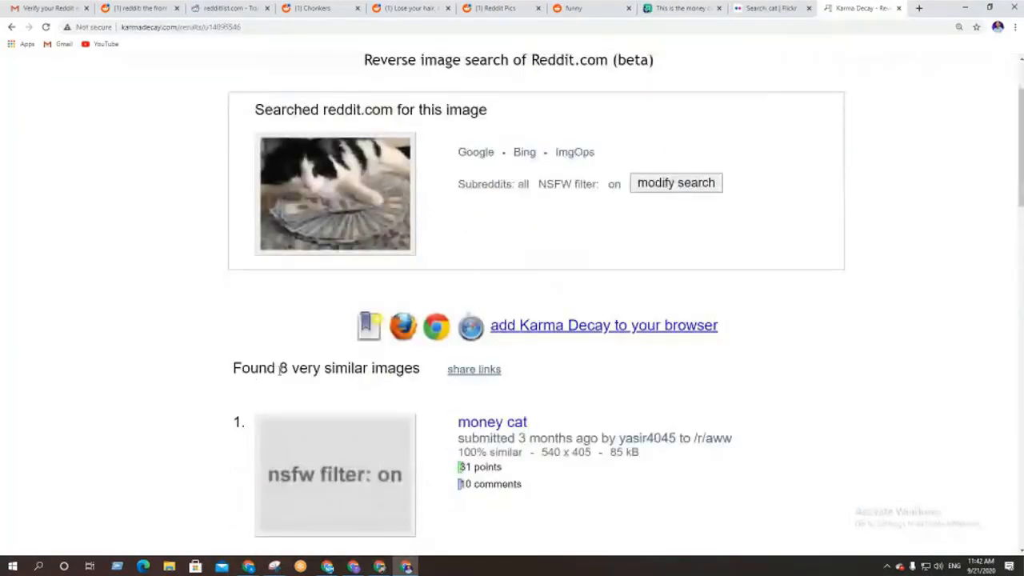
pyautogui.moveTo(279, 369); pyautogui.dragTo(423, 369)
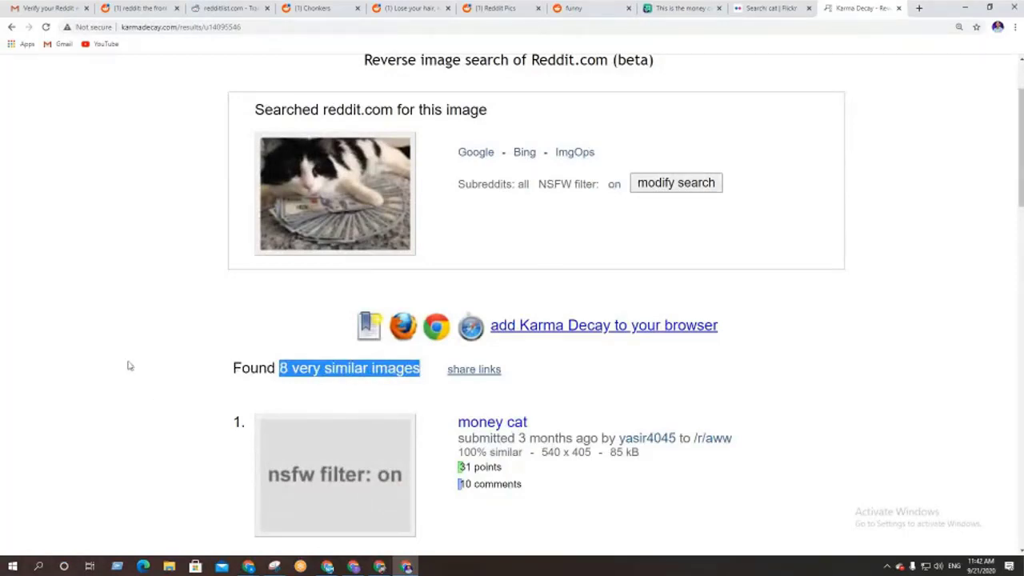
pyautogui.scroll(-8, 114, 389)
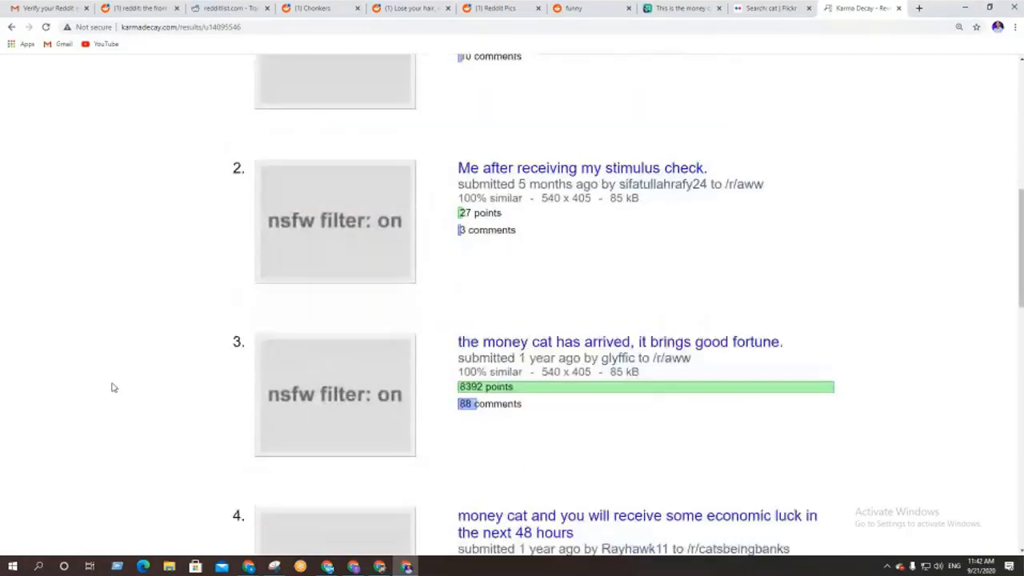
pyautogui.scroll(-9, 114, 388)
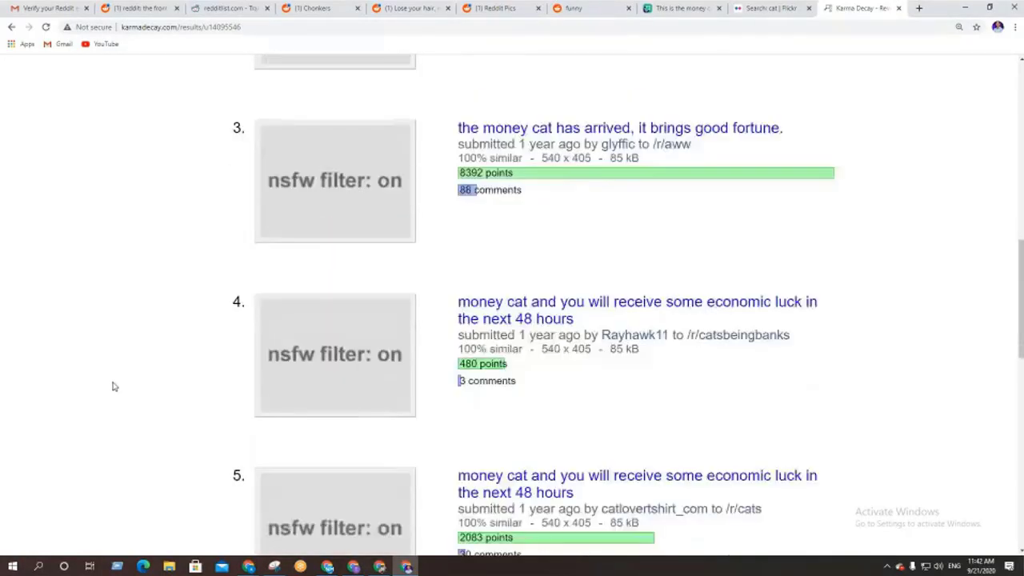
pyautogui.scroll(-4, 113, 384)
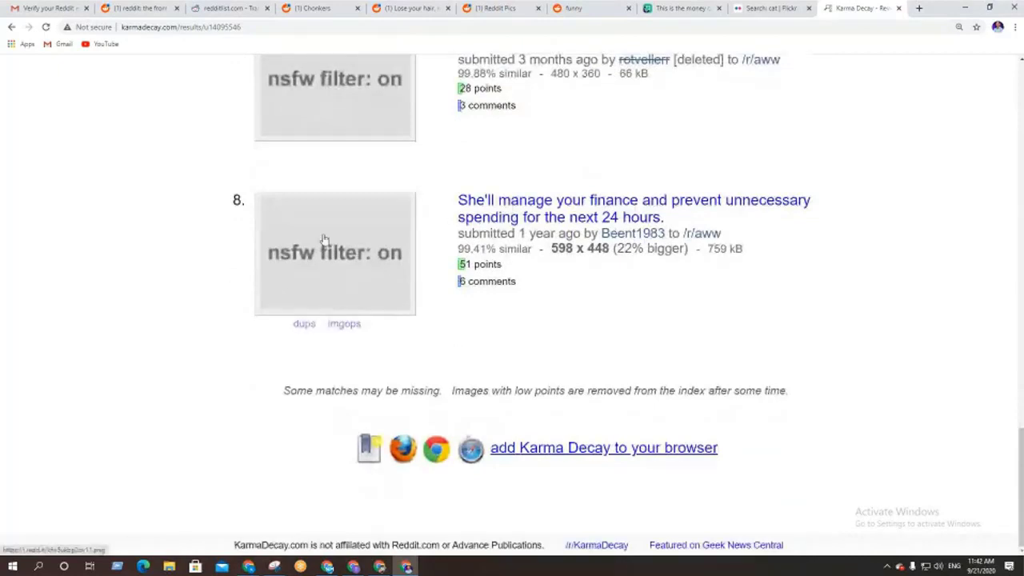
pyautogui.scroll(1, 229, 340)
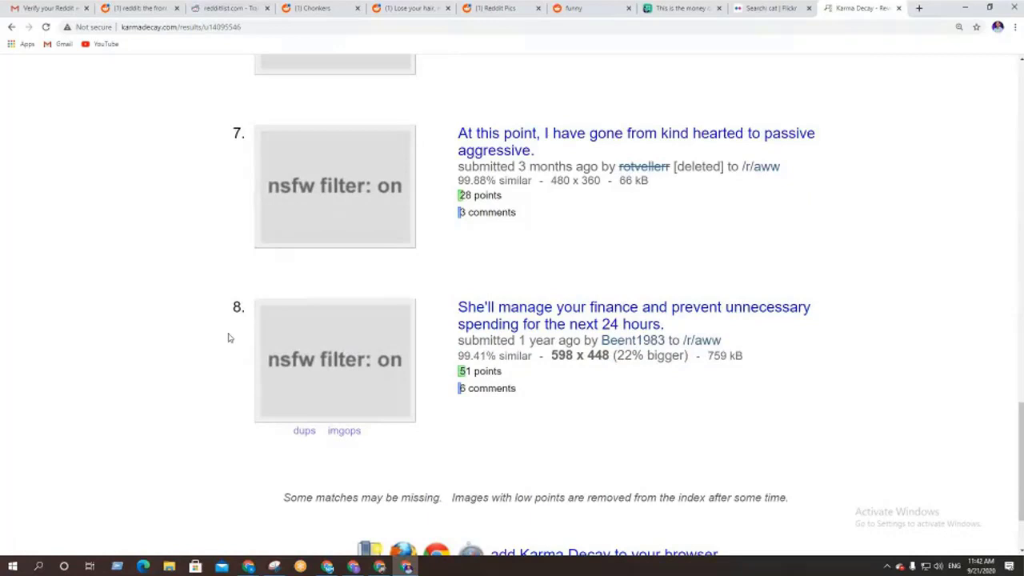
pyautogui.scroll(2, 230, 339)
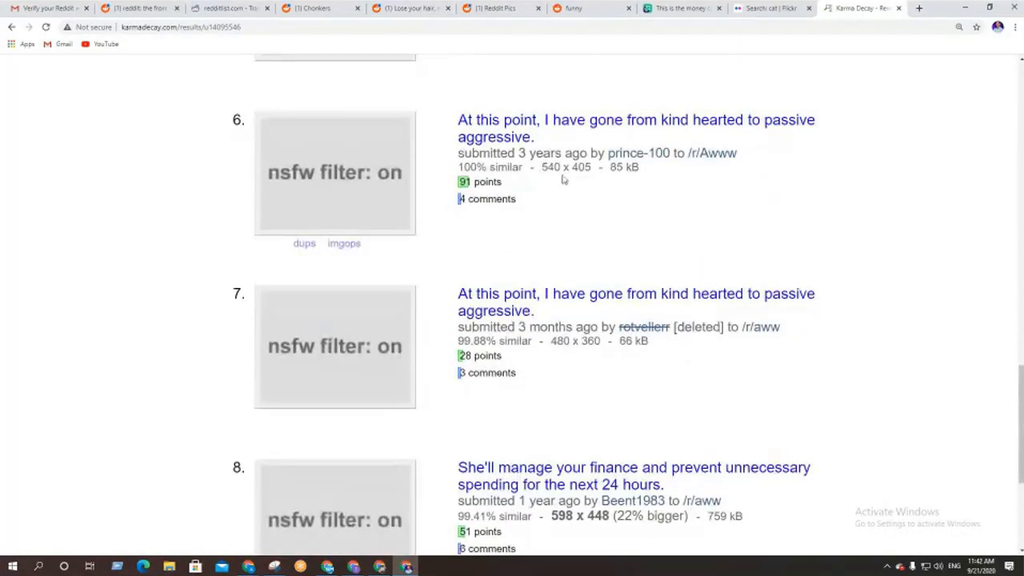
# Highlight each match's image size, such as 540 x 405 for results 5 and 6
pyautogui.moveTo(543, 166); pyautogui.dragTo(592, 166)
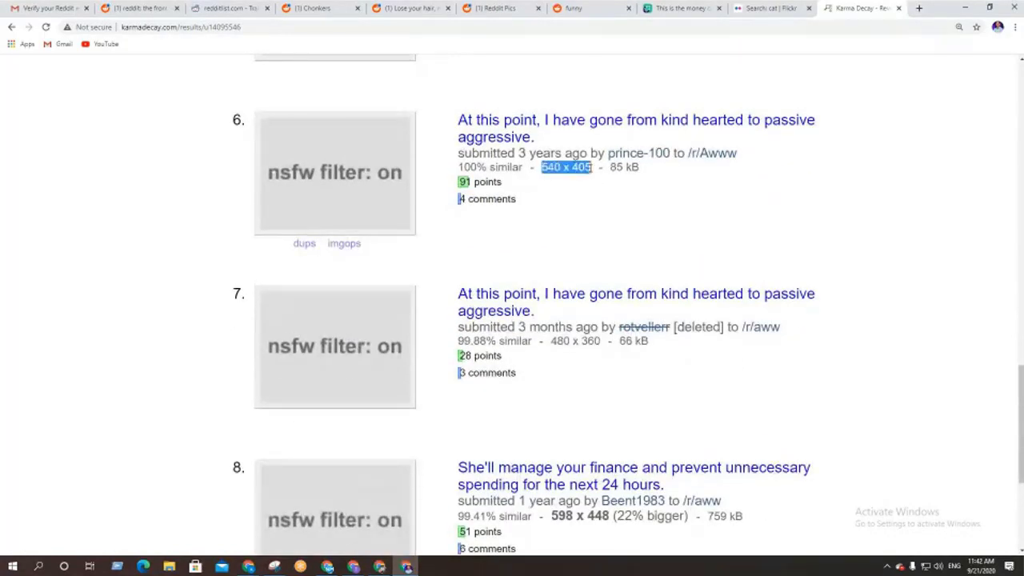
pyautogui.scroll(3, 582, 262)
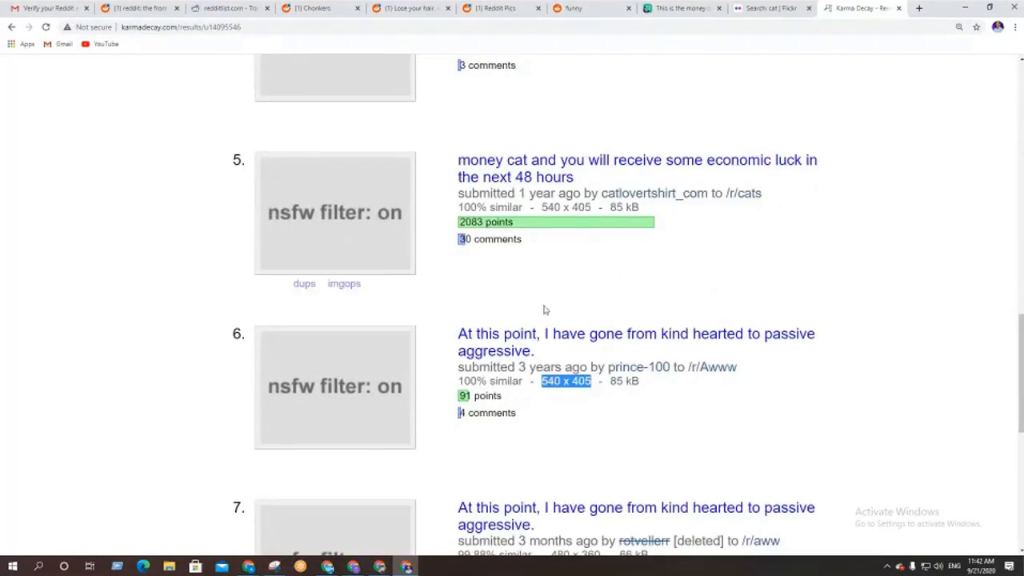
pyautogui.moveTo(542, 206); pyautogui.dragTo(600, 206)
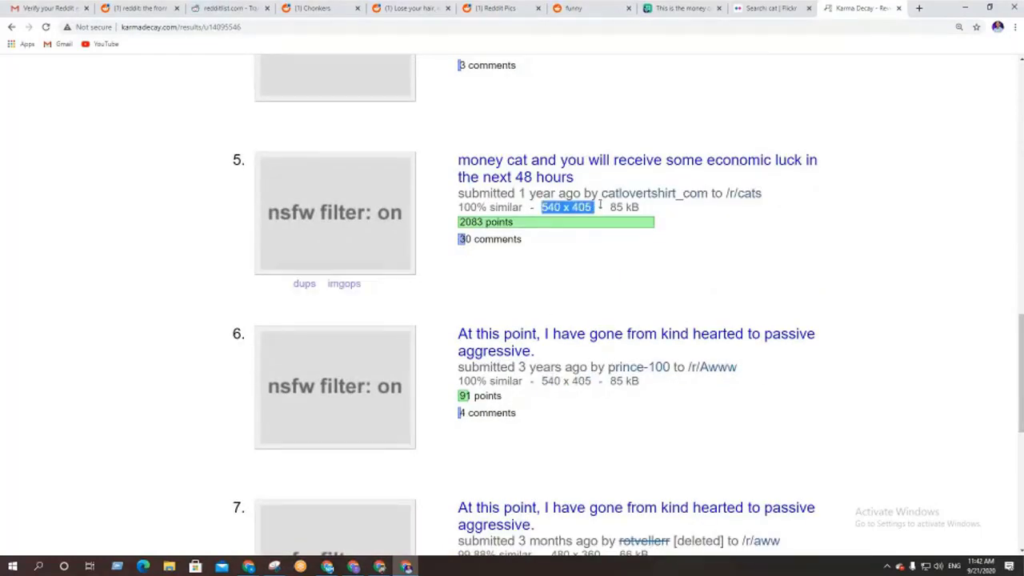
pyautogui.moveTo(541, 381); pyautogui.dragTo(600, 381)
pyautogui.scroll(2, 546, 355)
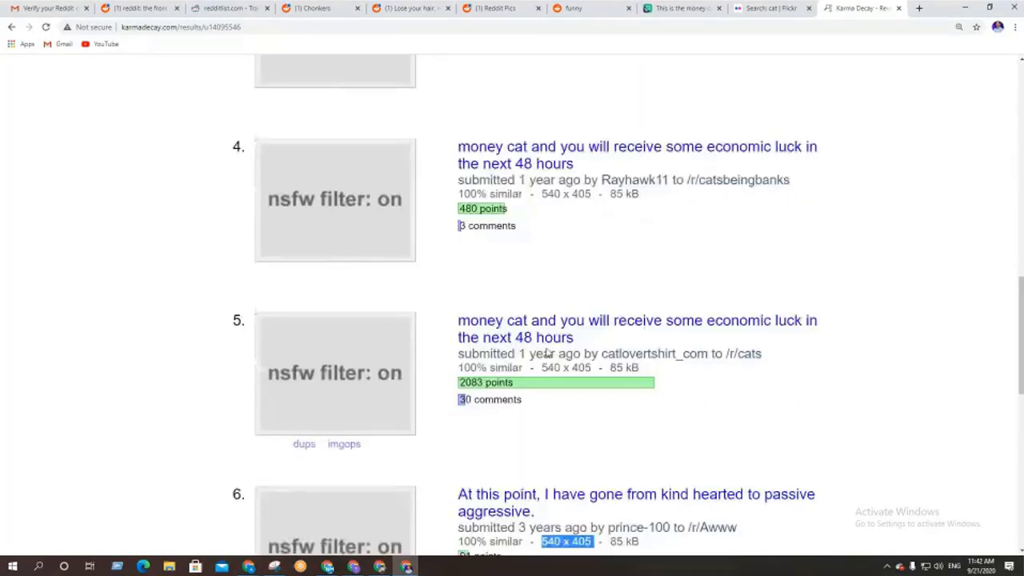
pyautogui.scroll(2, 547, 336)
pyautogui.moveTo(542, 299); pyautogui.dragTo(609, 299)
pyautogui.scroll(3, 560, 361)
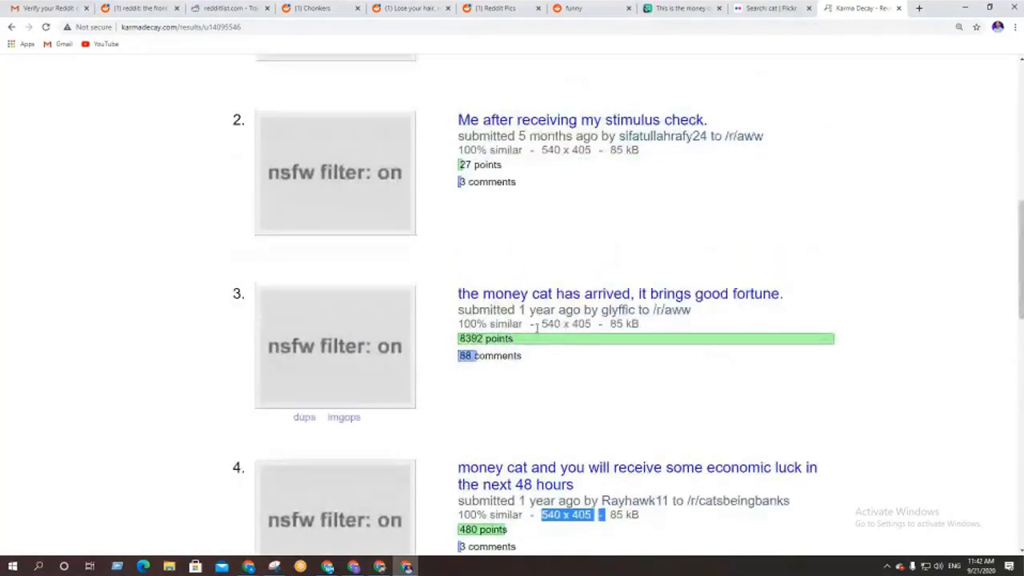
pyautogui.moveTo(542, 323); pyautogui.dragTo(604, 323)
pyautogui.scroll(2, 544, 336)
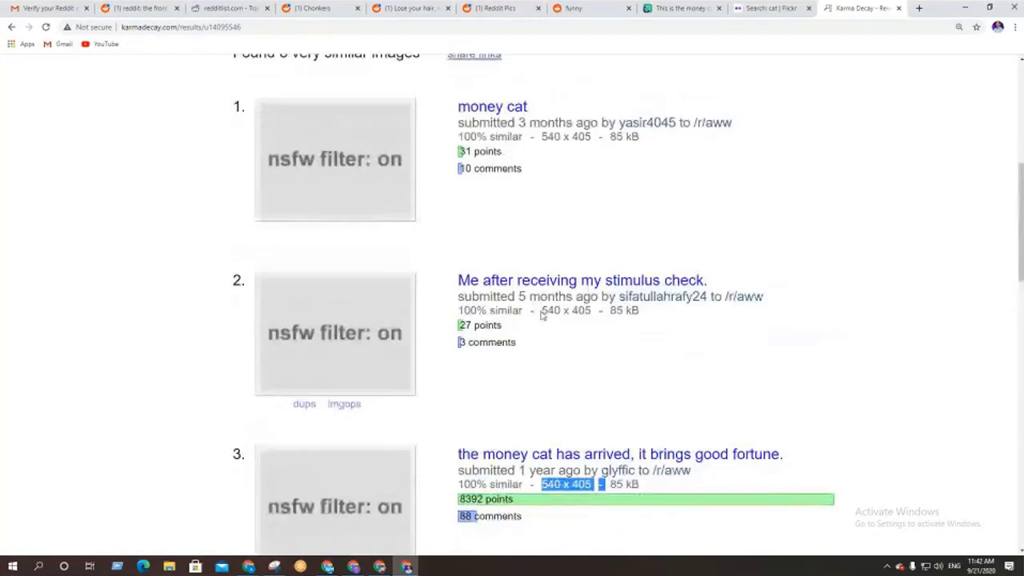
pyautogui.moveTo(542, 316); pyautogui.dragTo(600, 316)
pyautogui.scroll(3, 558, 390)
pyautogui.moveTo(541, 350); pyautogui.dragTo(592, 350)
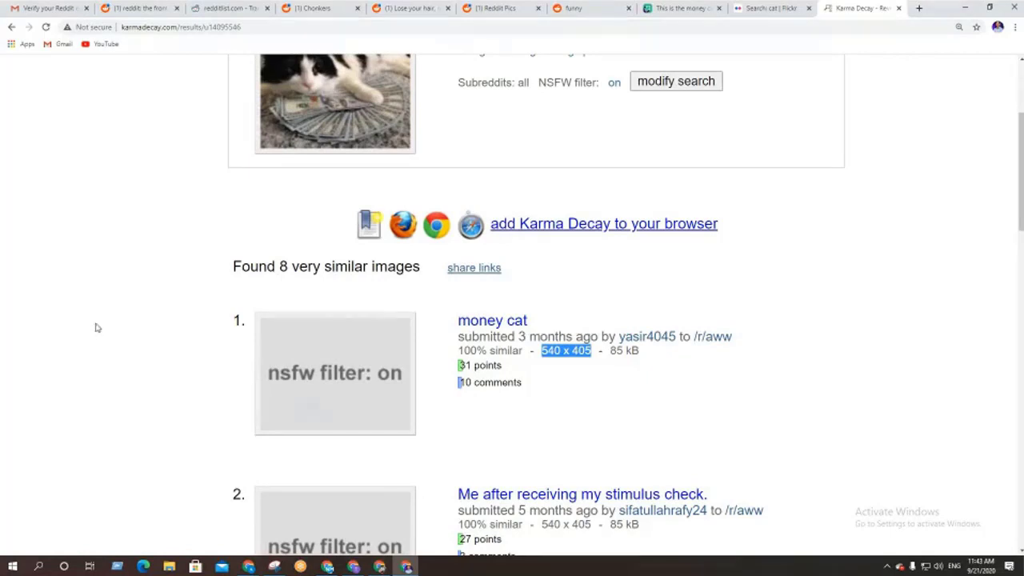
pyautogui.scroll(3, 104, 334)
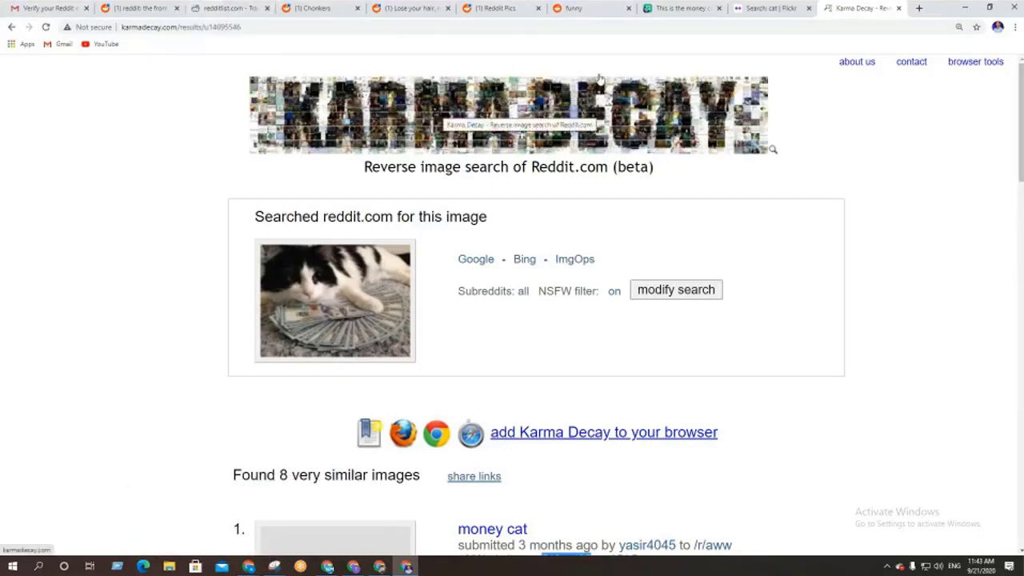
# Go back to the 'reddit: the front page' tab and reload the Best-sorted home feed
pyautogui.click(332, 5)
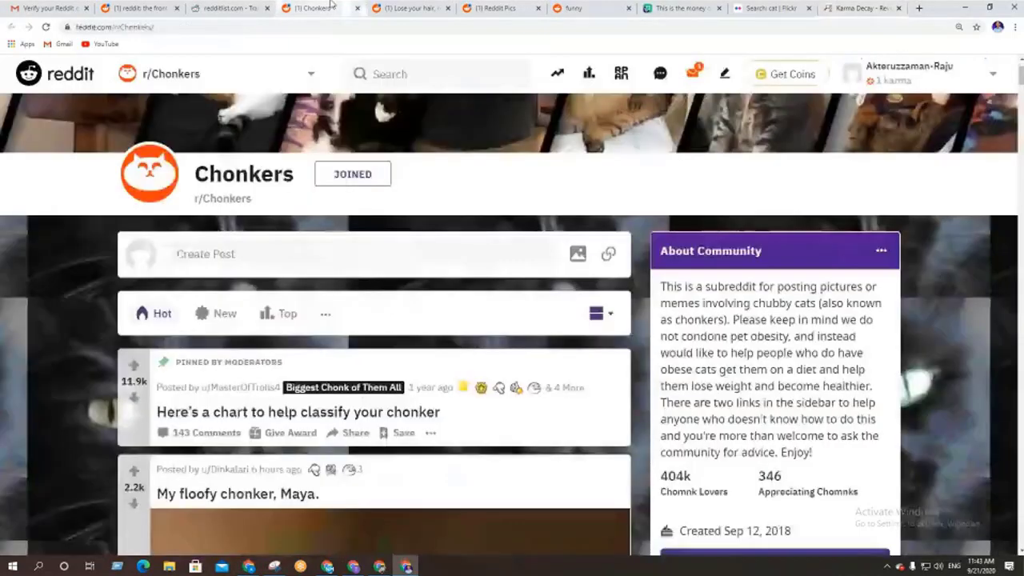
pyautogui.click(237, 7)
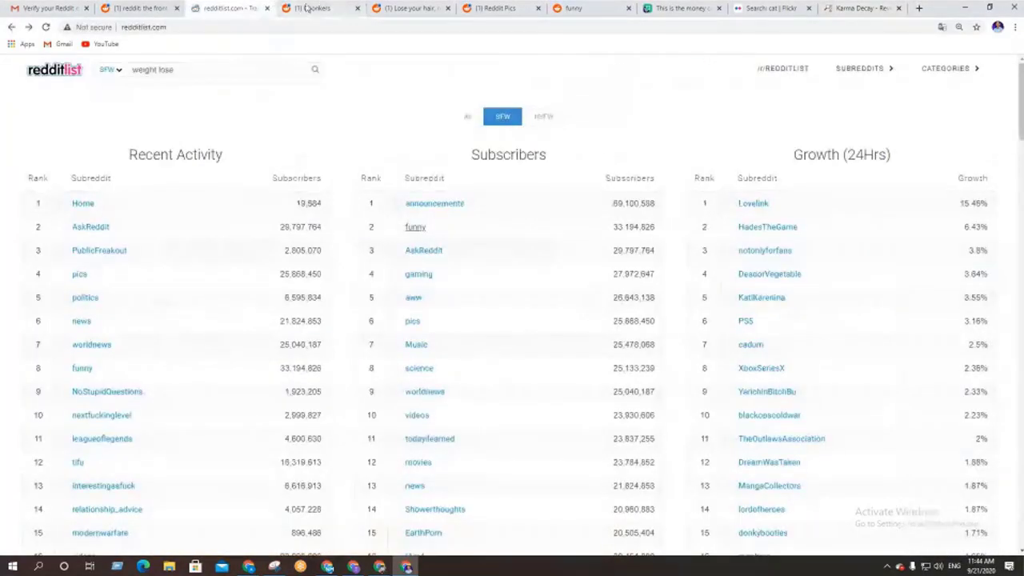
pyautogui.click(169, 8)
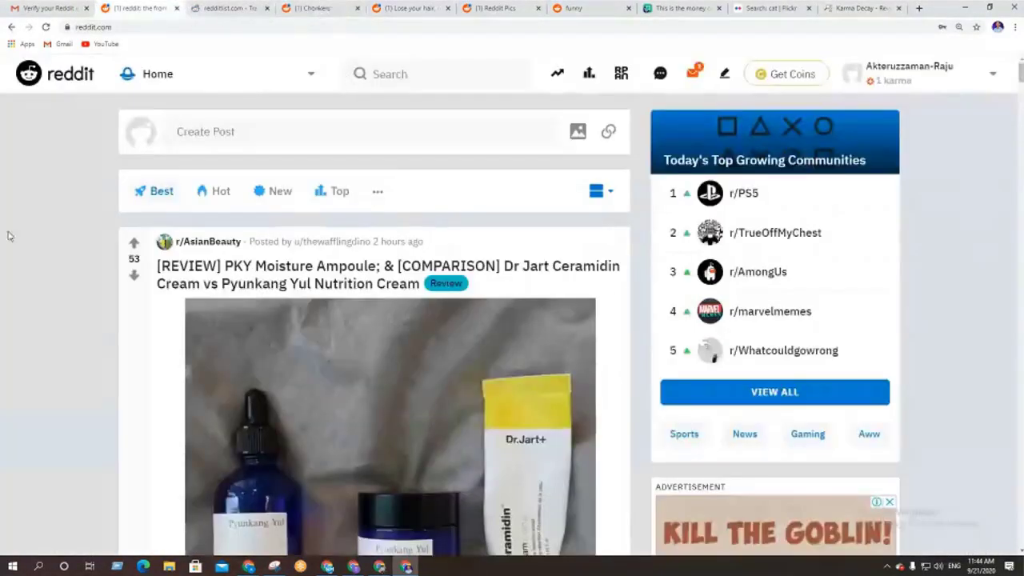
pyautogui.click(46, 27)
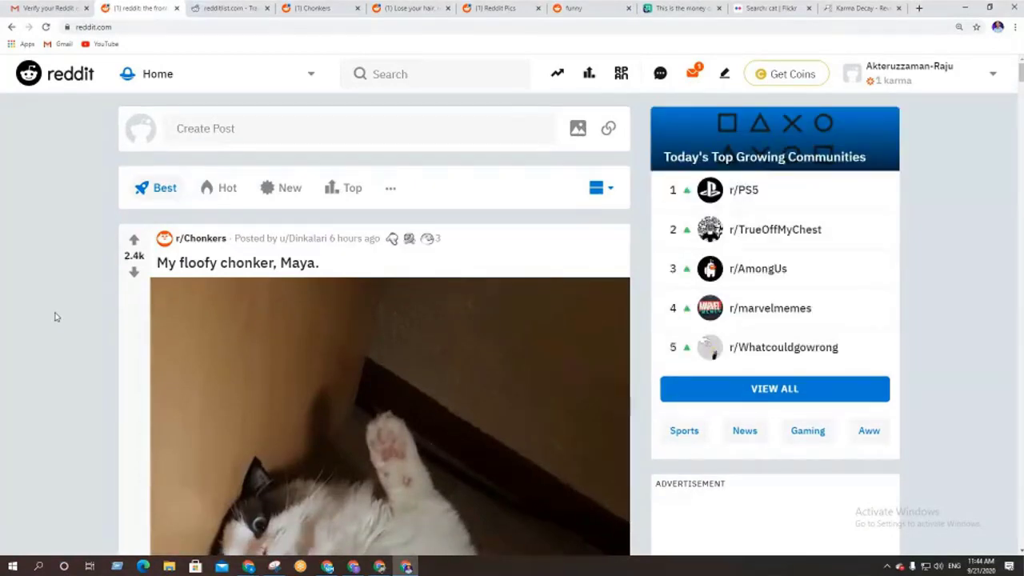
pyautogui.scroll(-3, 55, 317)
pyautogui.scroll(3, 56, 317)
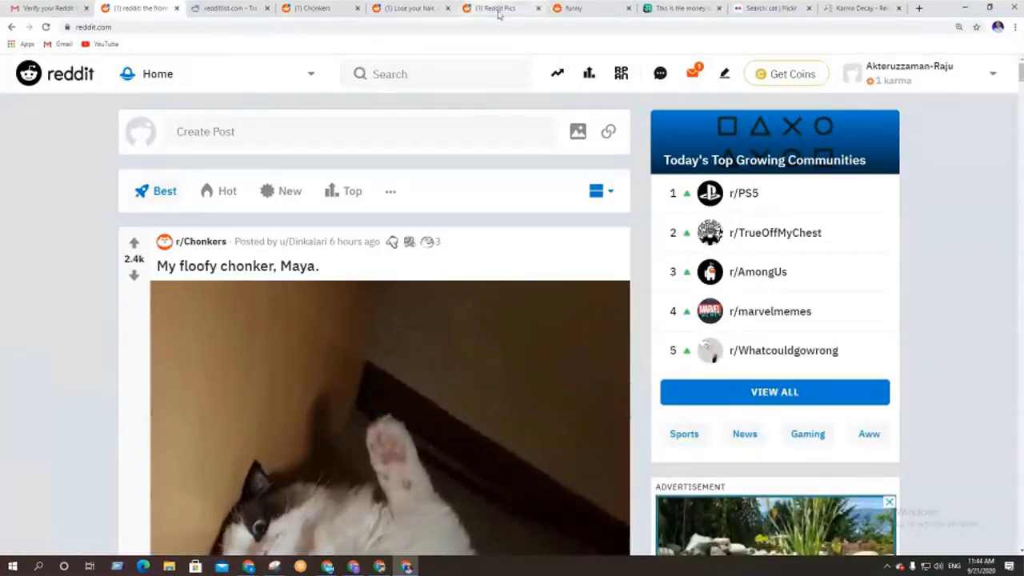
pyautogui.click(978, 78)
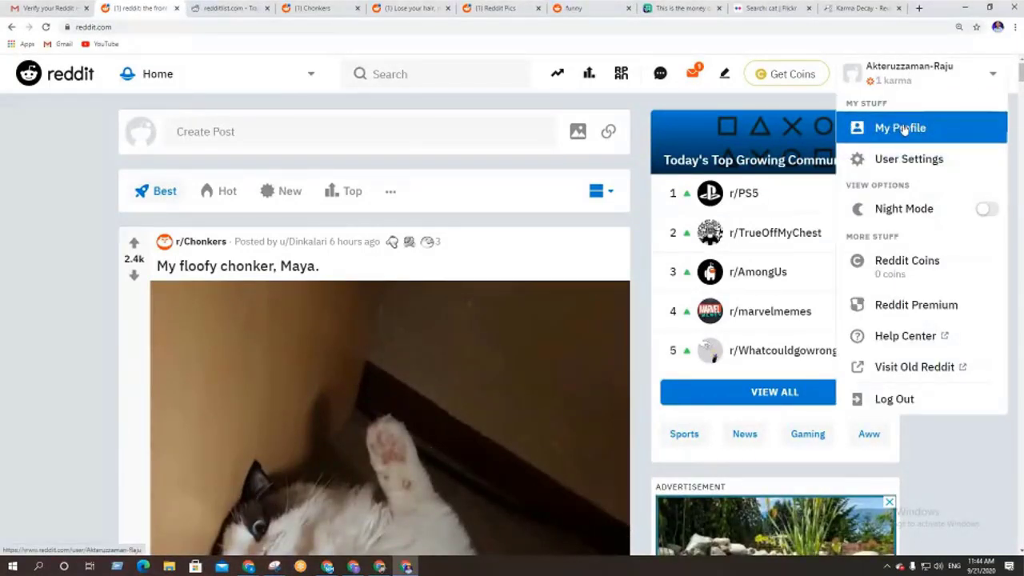
# Start a new post and browse the community list, including r/Chonkers, r/pics and r/Sneakers
pyautogui.click(728, 75)
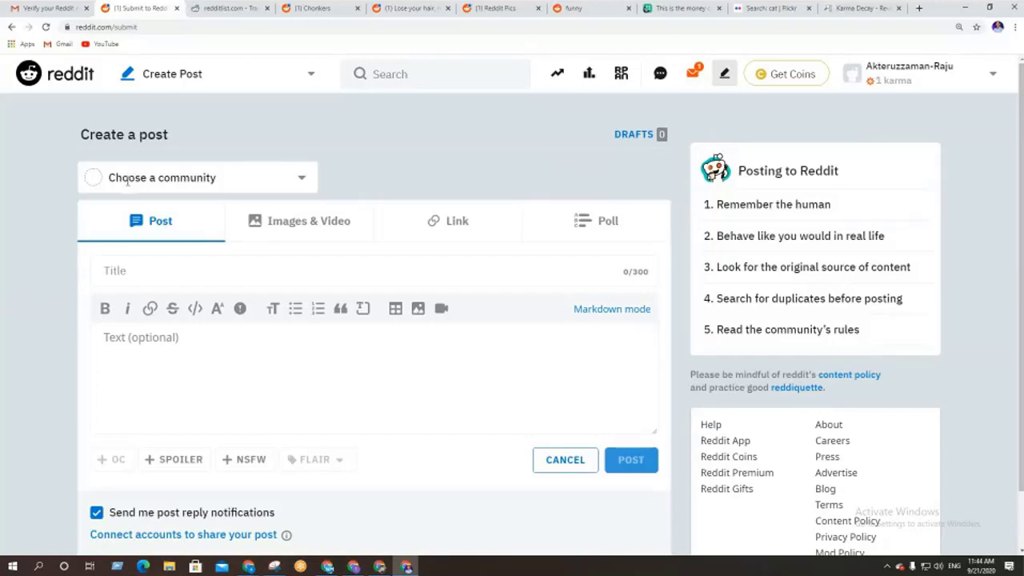
pyautogui.click(223, 180)
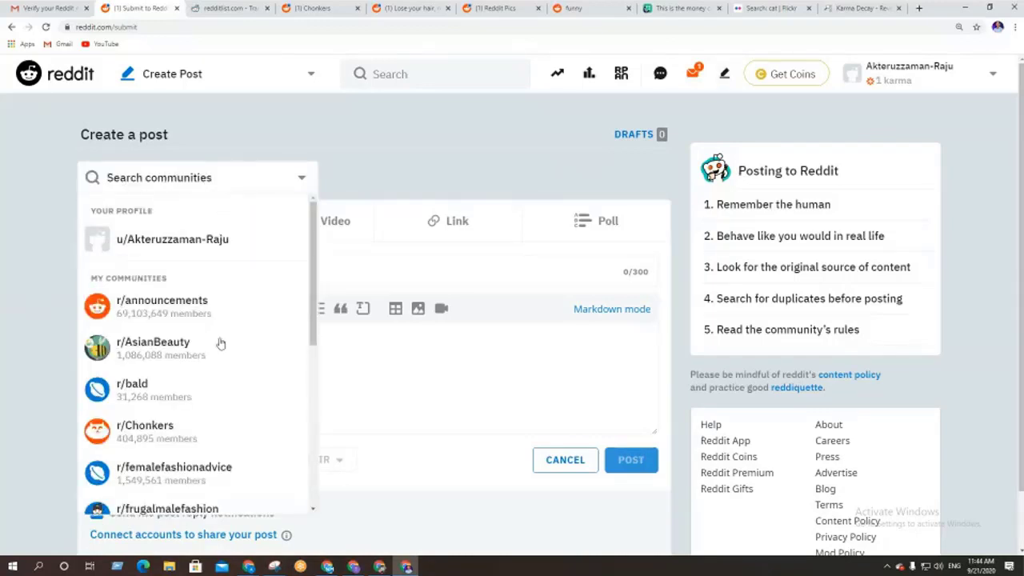
pyautogui.scroll(-1, 192, 382)
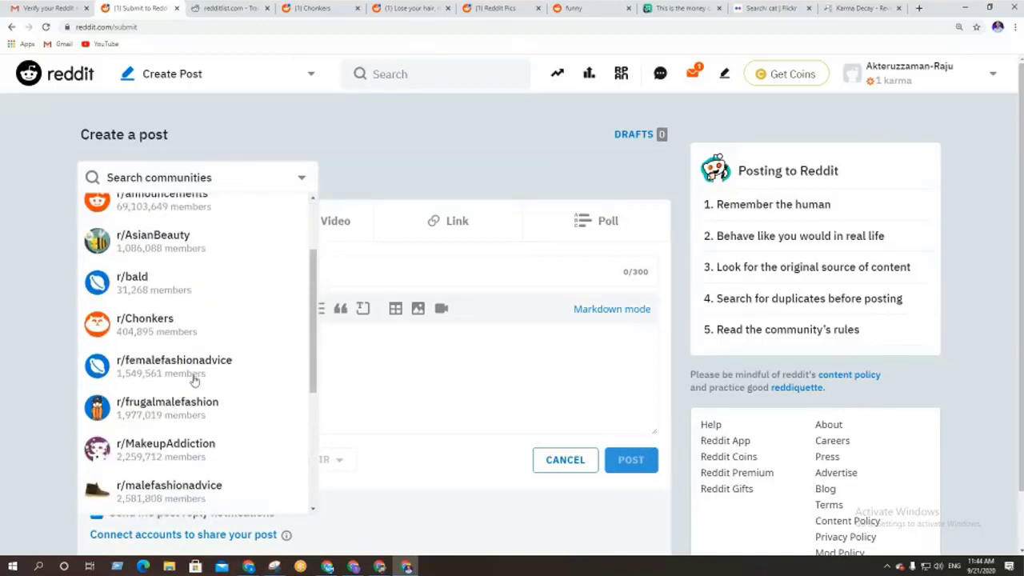
pyautogui.scroll(-1, 194, 381)
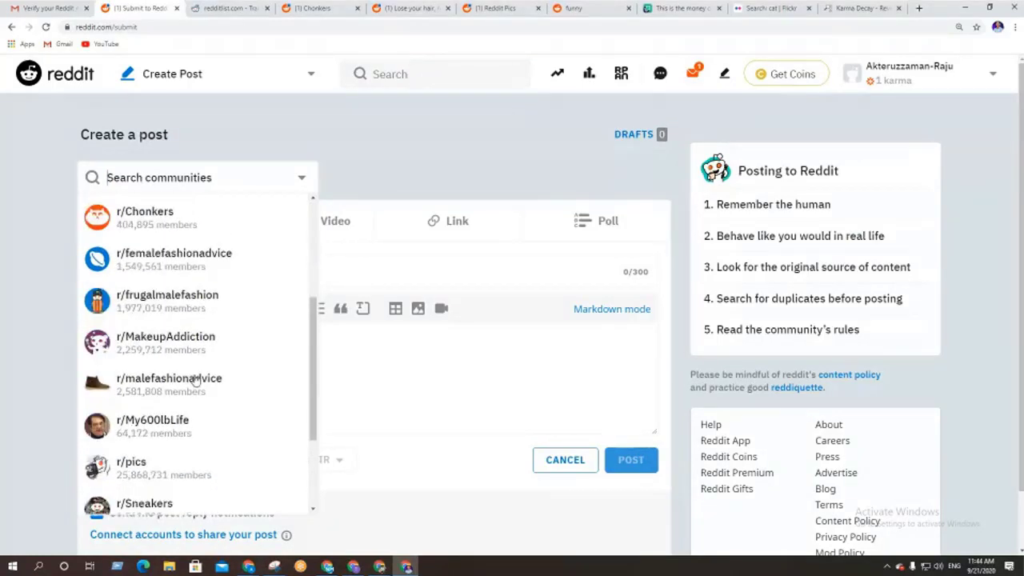
pyautogui.scroll(-2, 195, 381)
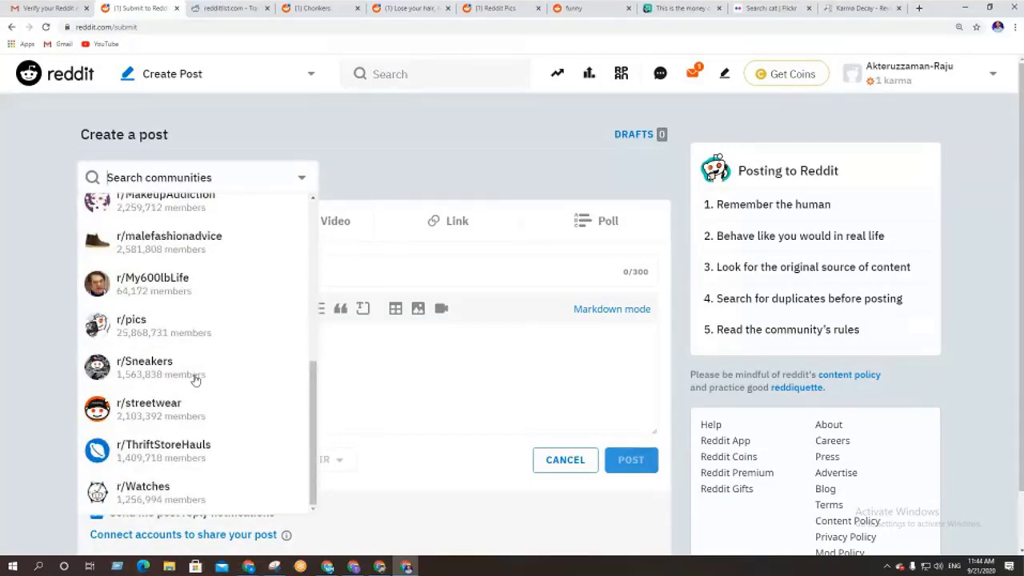
pyautogui.scroll(-1, 197, 380)
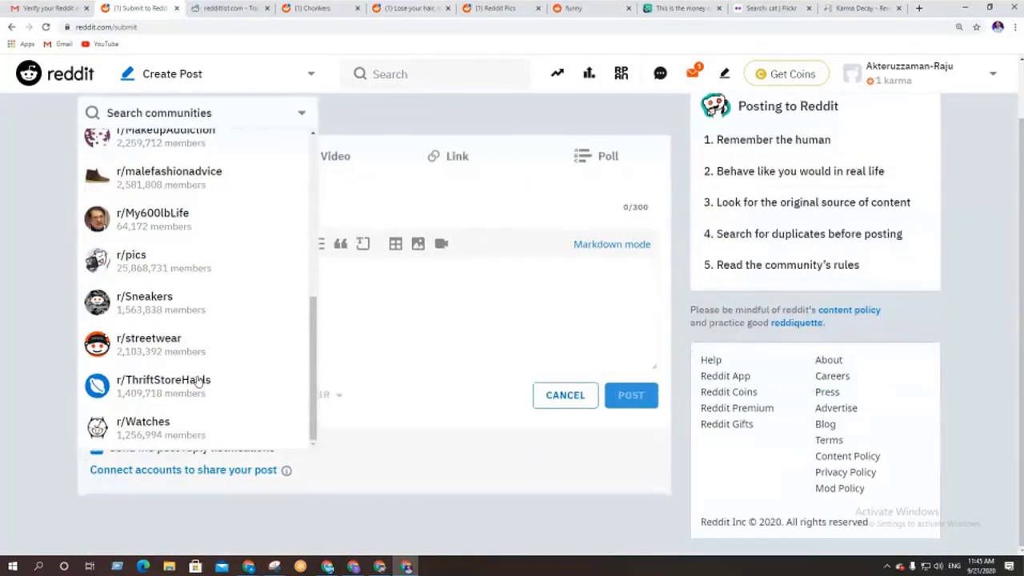
pyautogui.scroll(2, 192, 403)
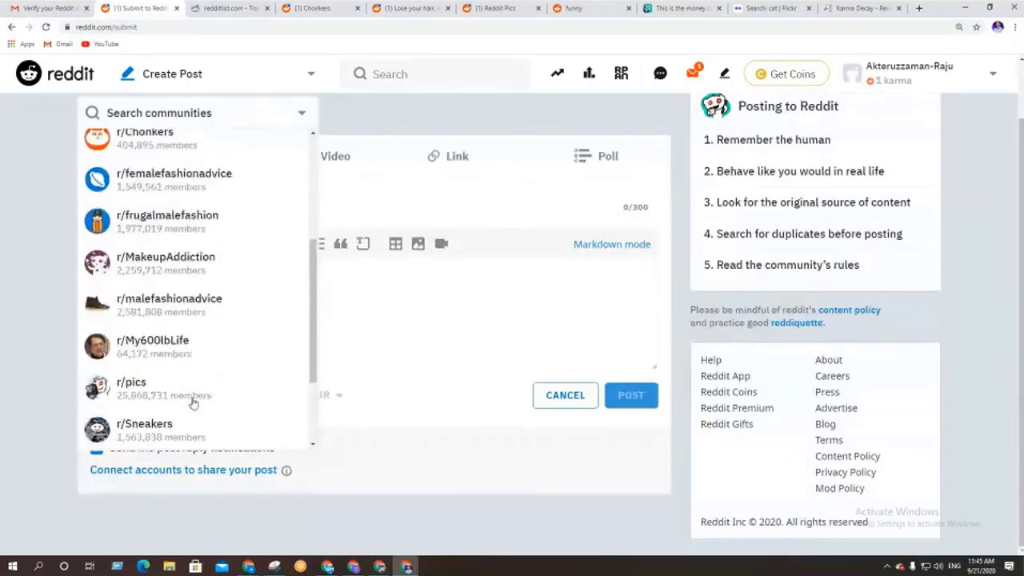
pyautogui.scroll(2, 192, 402)
pyautogui.scroll(2, 185, 400)
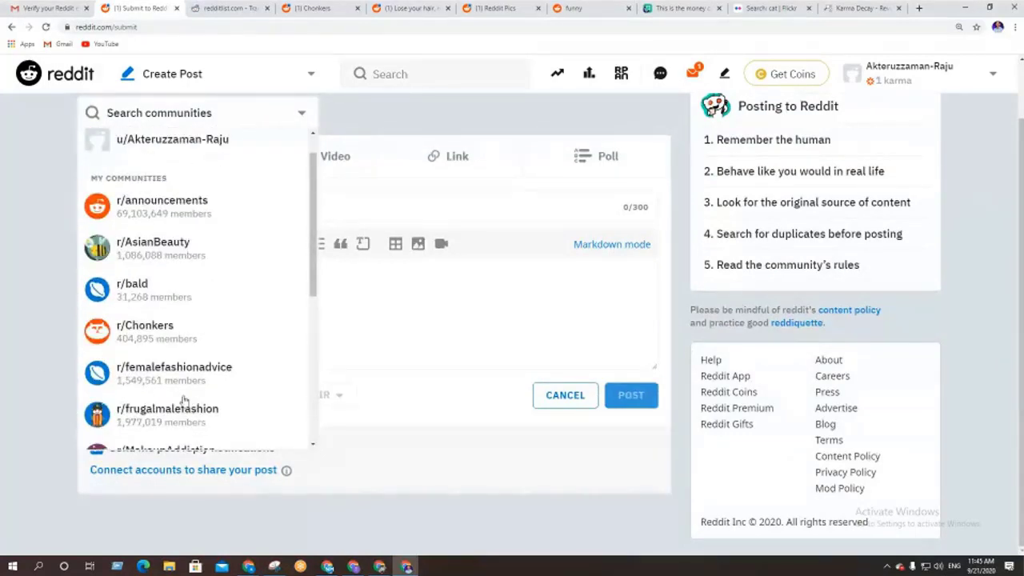
pyautogui.scroll(1, 18, 370)
pyautogui.scroll(-2, 147, 366)
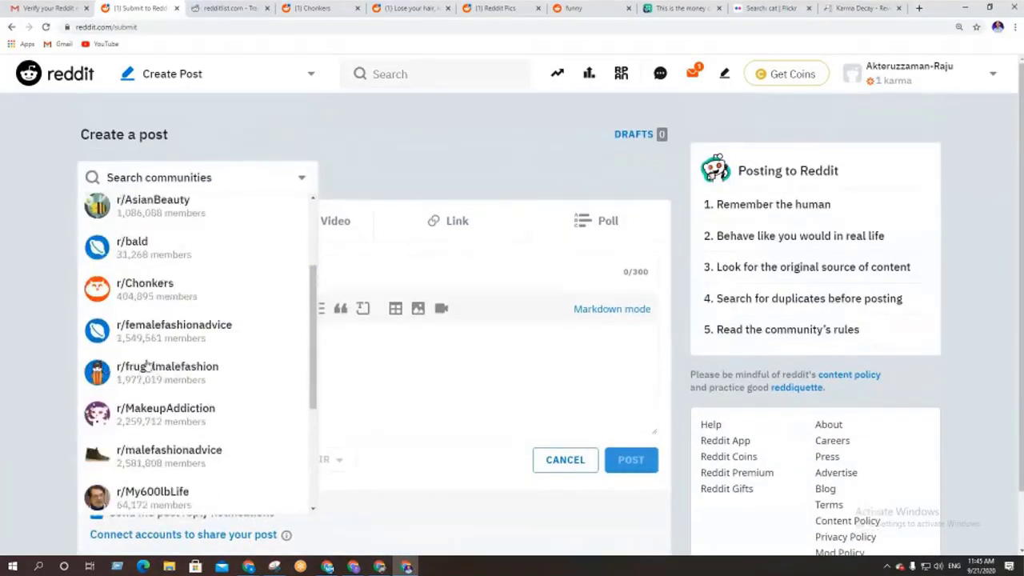
pyautogui.scroll(-1, 156, 361)
pyautogui.scroll(-1, 160, 436)
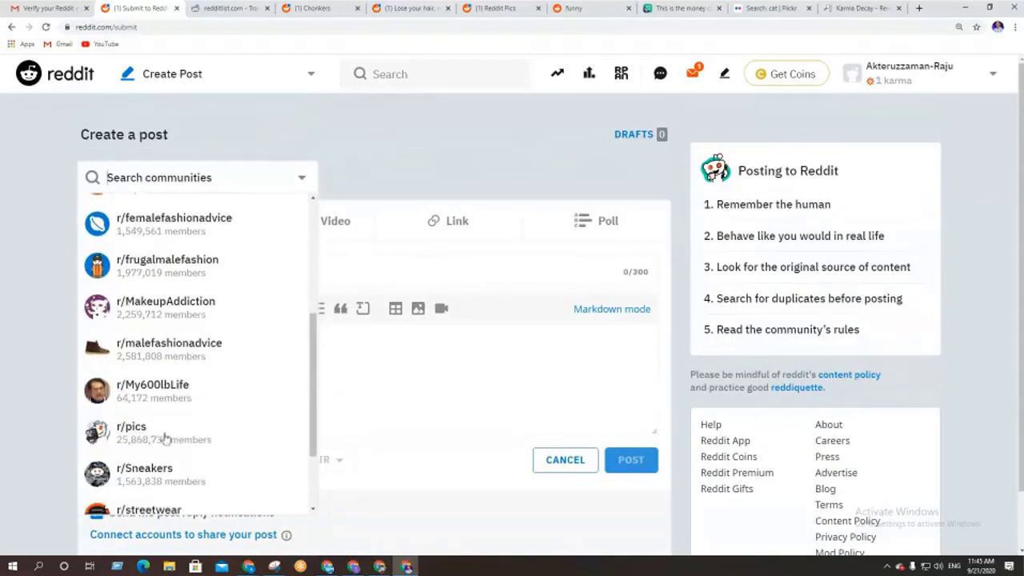
# Pick r/pics as the post's community and place the cursor in the empty Title field
pyautogui.click(184, 436)
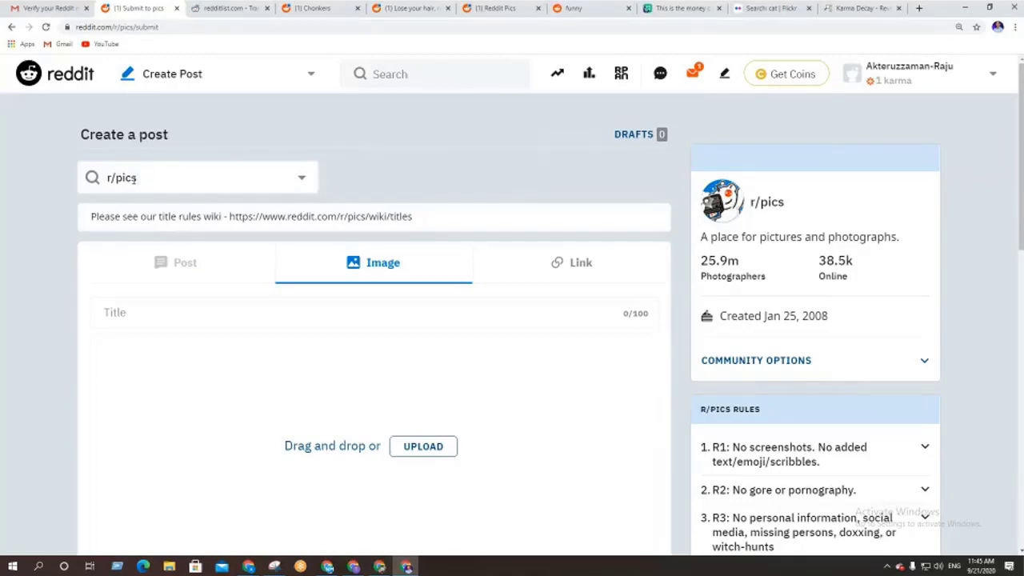
pyautogui.scroll(-2, 4, 309)
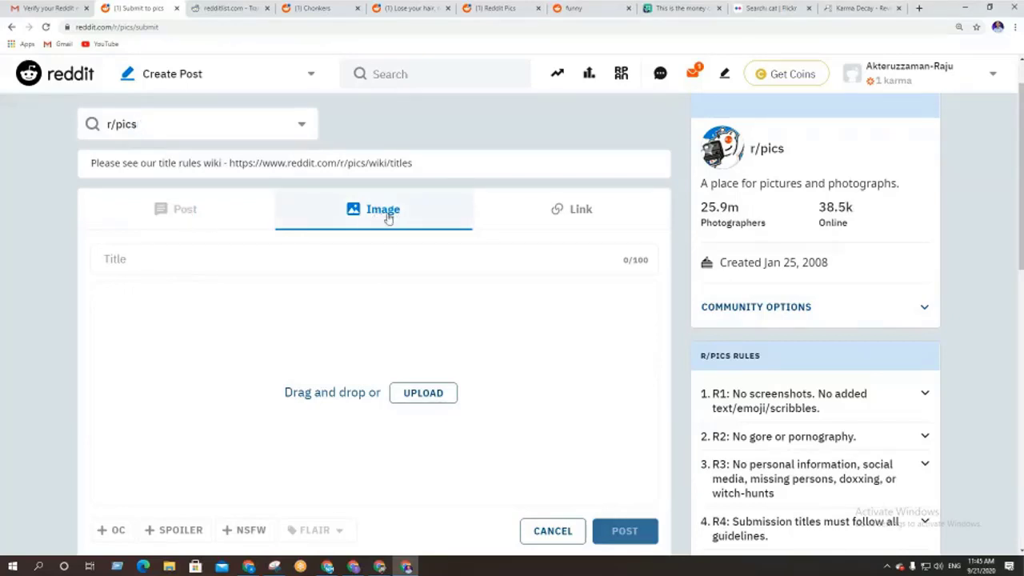
pyautogui.click(210, 262)
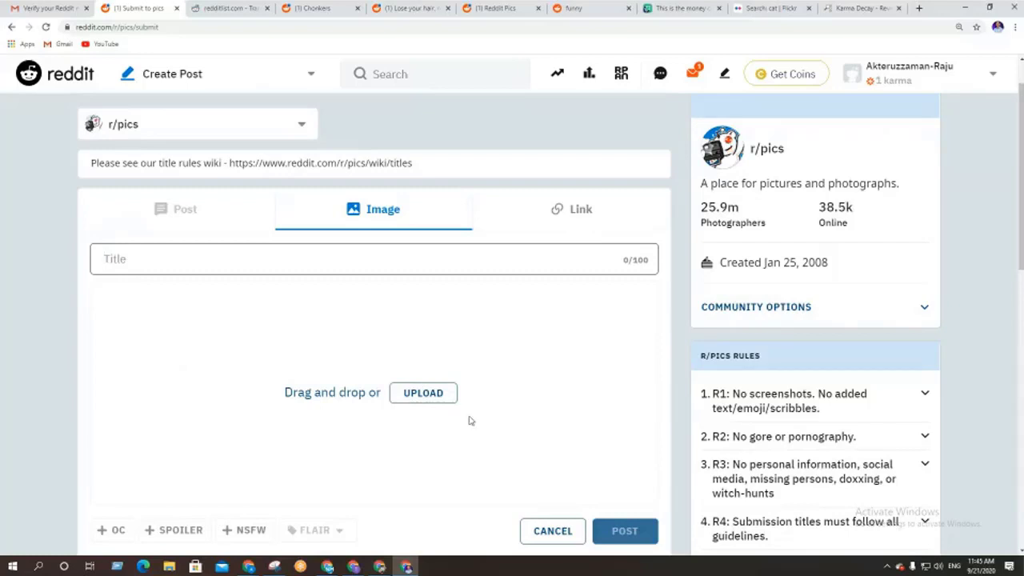
pyautogui.click(570, 215)
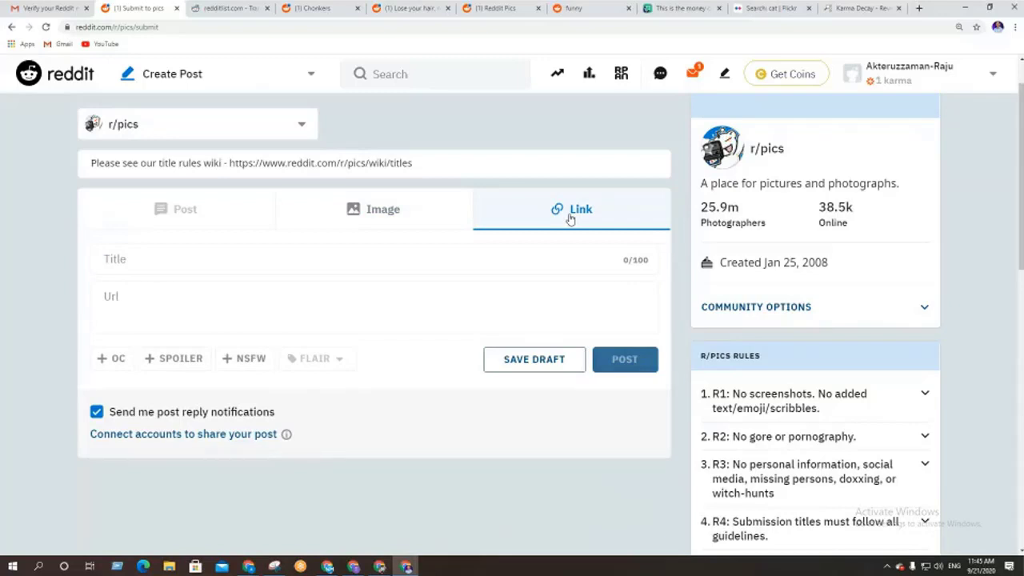
pyautogui.click(147, 259)
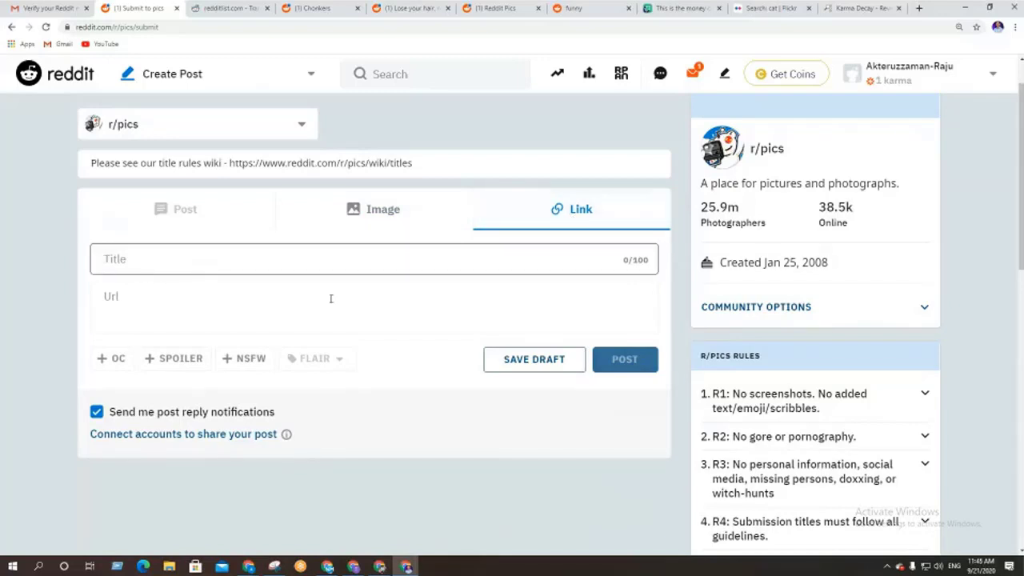
pyautogui.click(245, 317)
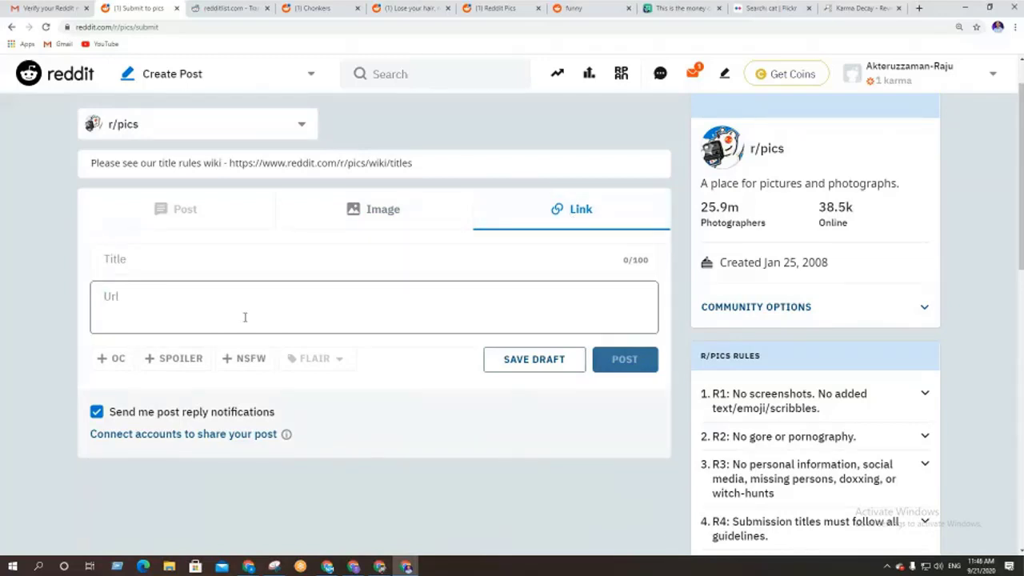
pyautogui.click(372, 209)
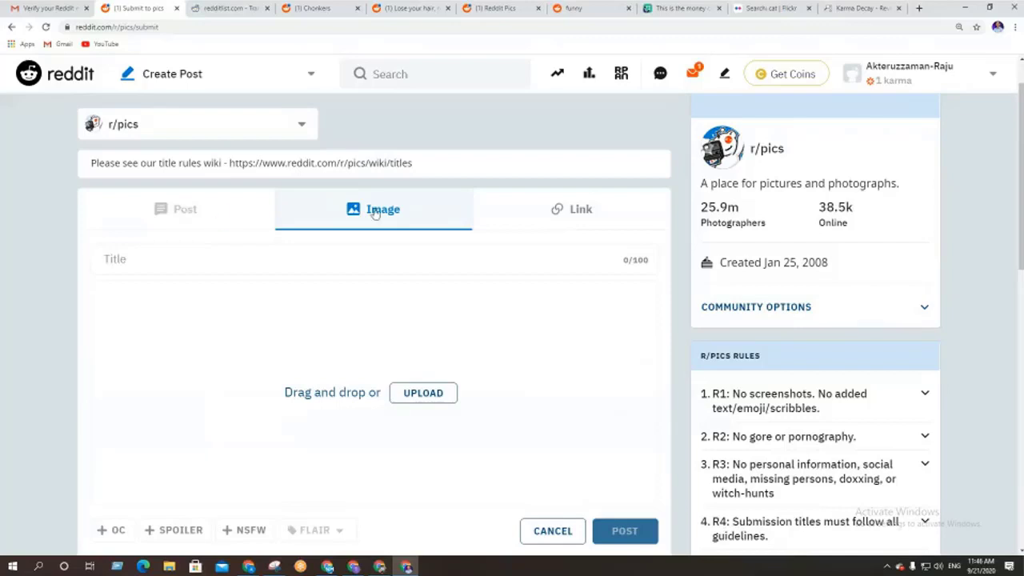
pyautogui.click(573, 209)
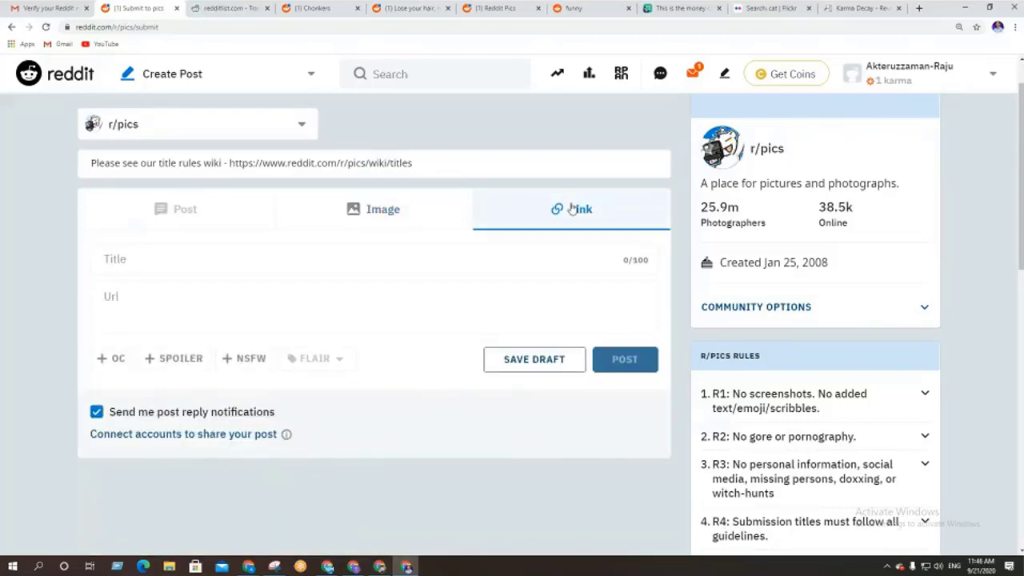
pyautogui.click(378, 216)
pyautogui.click(578, 211)
pyautogui.click(370, 214)
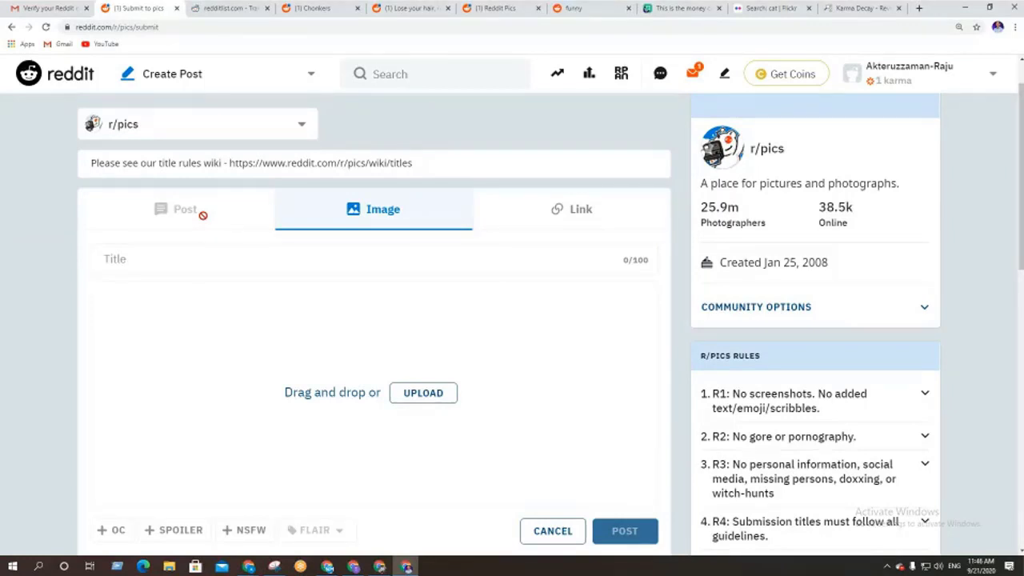
# Clear the community field and choose r/frugalmalefashion from the full list instead of r/pics
pyautogui.click(236, 124)
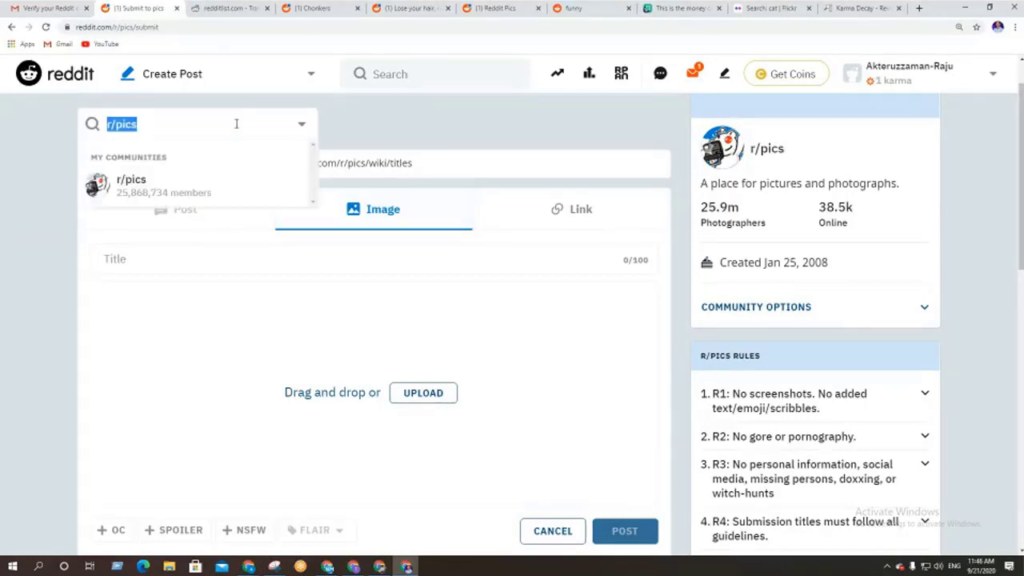
pyautogui.click(301, 131)
pyautogui.click(301, 130)
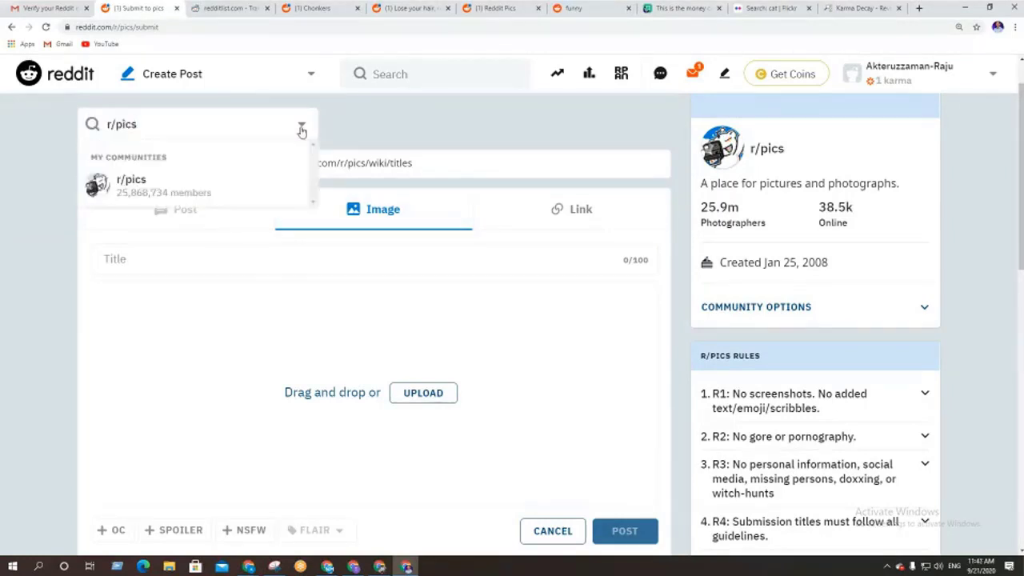
pyautogui.press('BackSpace')
pyautogui.press('BackSpace')
pyautogui.press('BackSpace')
pyautogui.press('BackSpace')
pyautogui.press('BackSpace')
pyautogui.press('BackSpace')
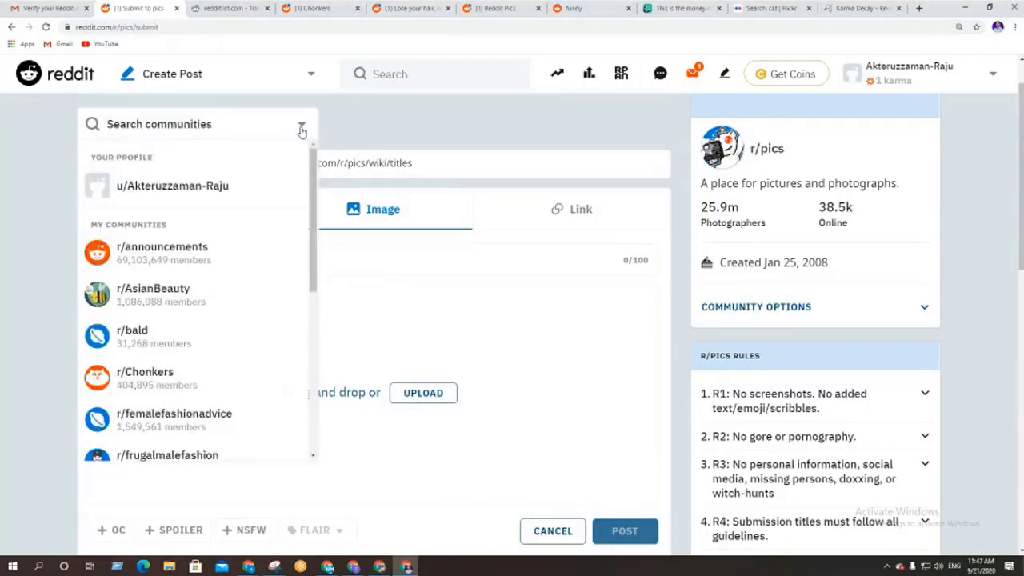
pyautogui.scroll(-3, 231, 299)
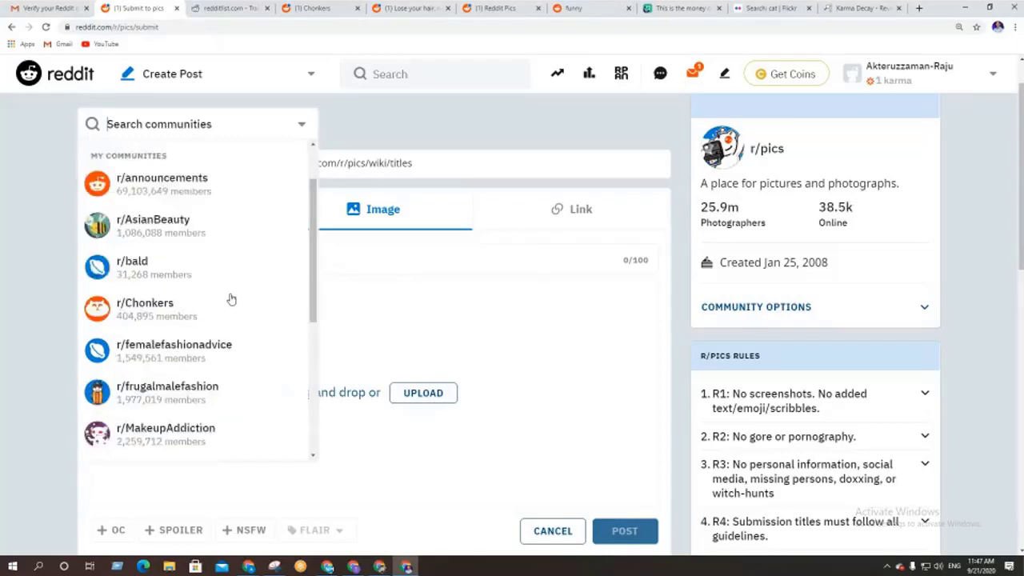
pyautogui.scroll(-1, 231, 298)
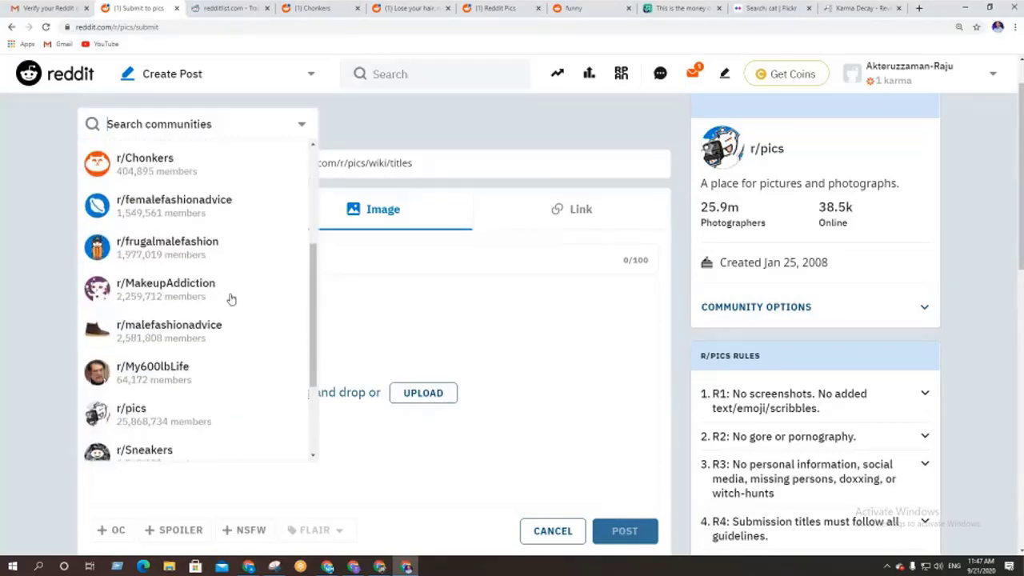
pyautogui.scroll(-4, 221, 321)
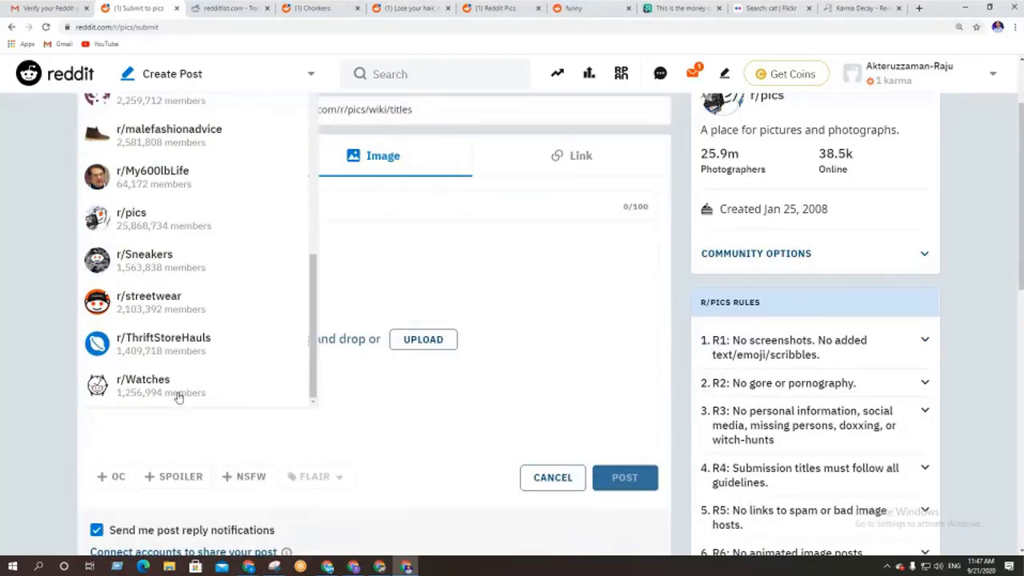
pyautogui.scroll(4, 192, 372)
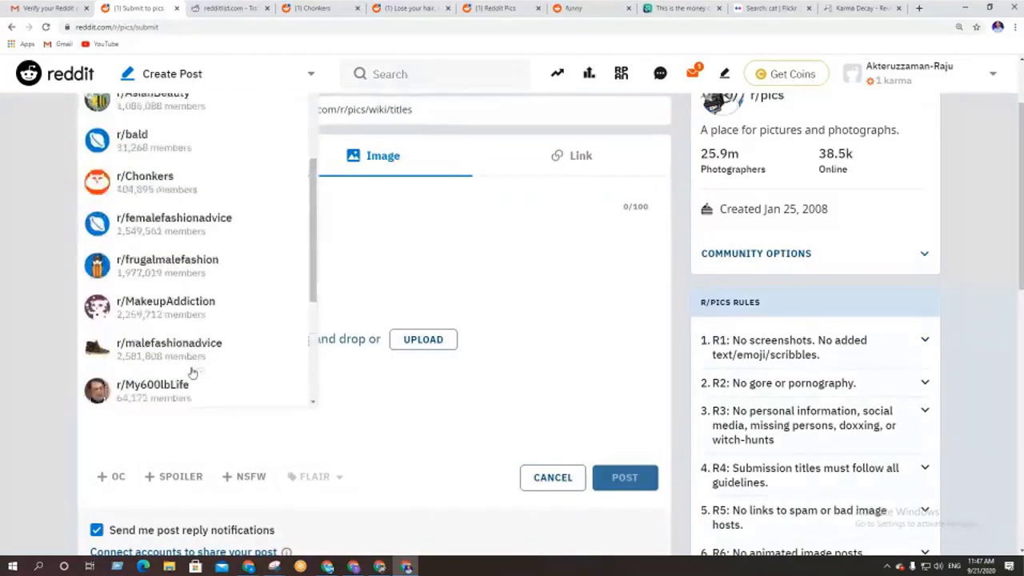
pyautogui.scroll(2, 192, 372)
pyautogui.scroll(2, 152, 373)
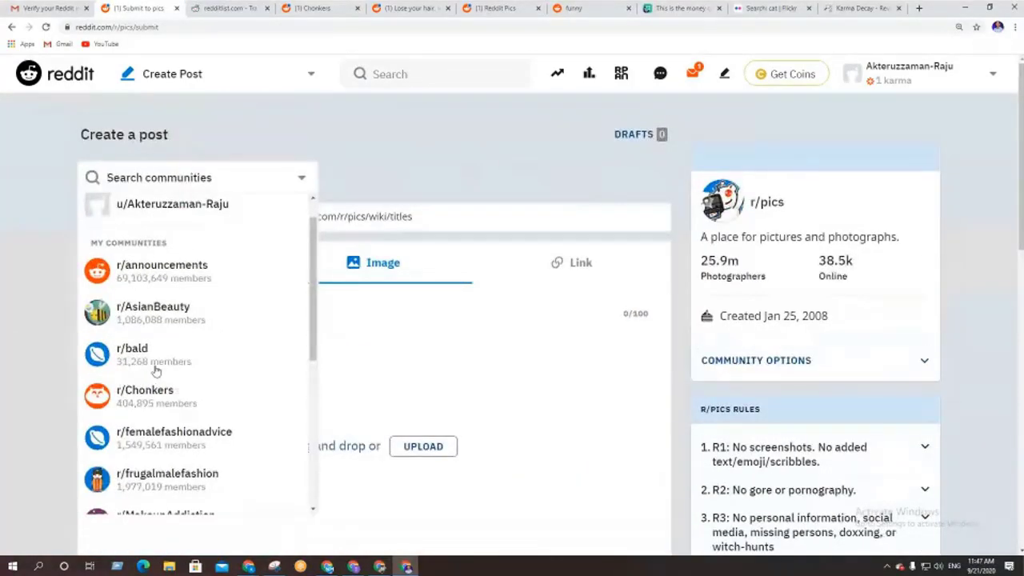
pyautogui.scroll(-2, 156, 370)
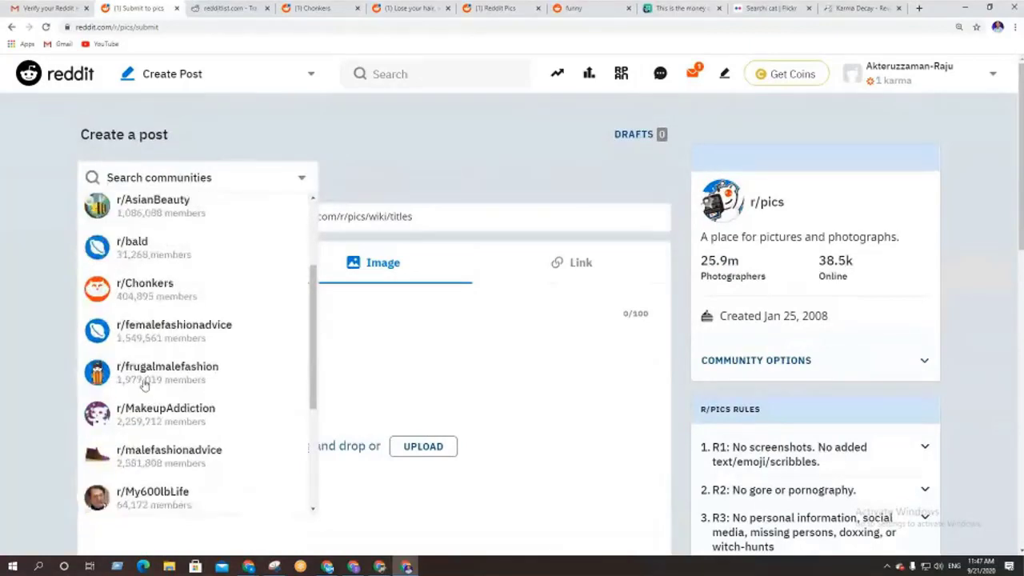
pyautogui.click(144, 372)
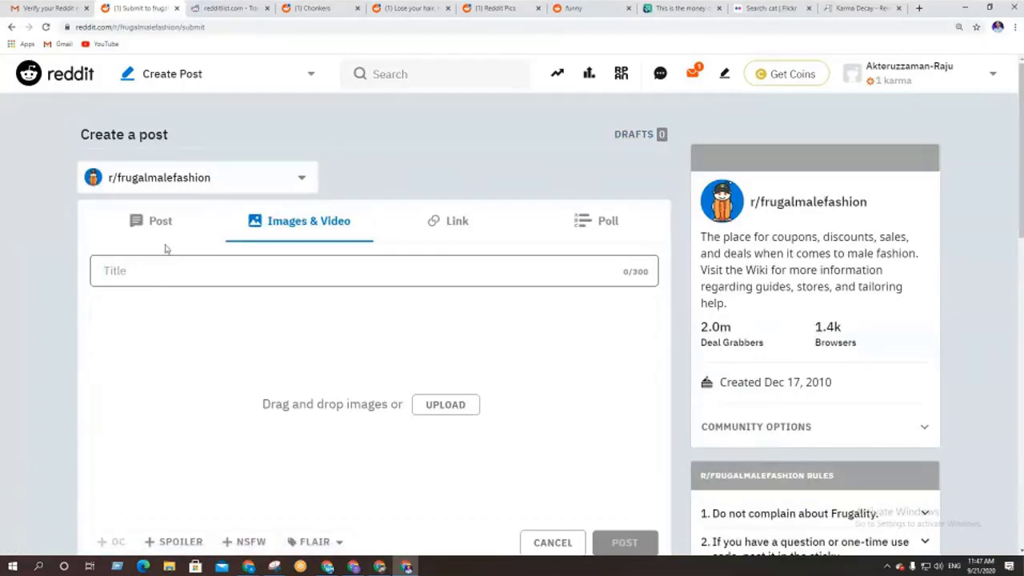
# Cycle through Images & Video and Link, settle on a text Post, and focus its body
pyautogui.click(157, 229)
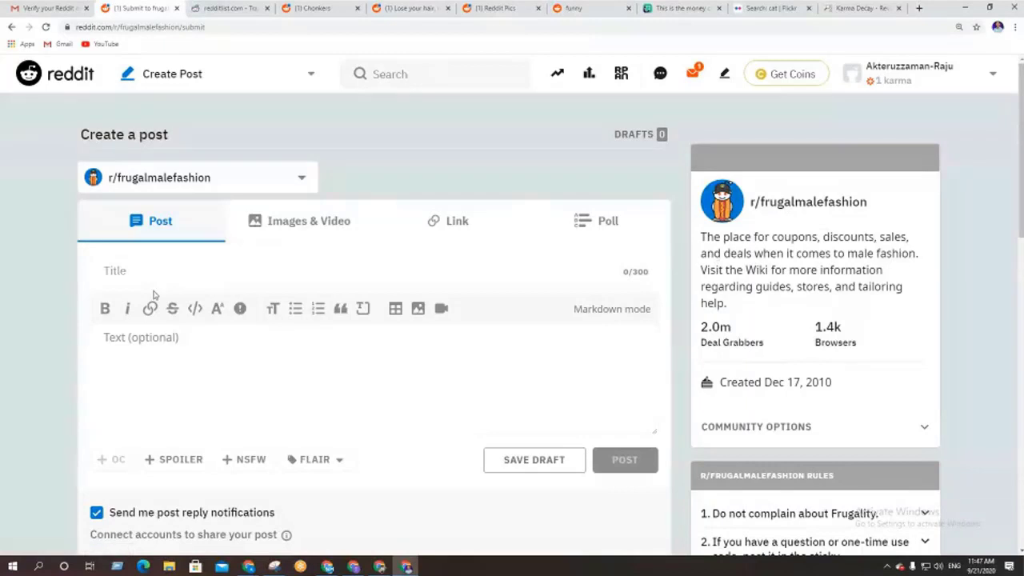
pyautogui.click(290, 227)
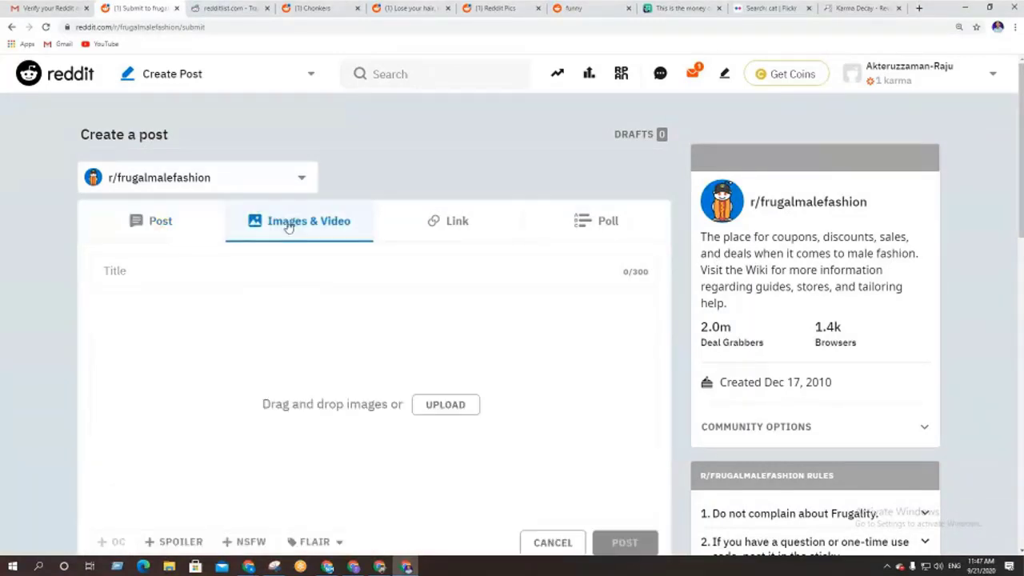
pyautogui.click(438, 224)
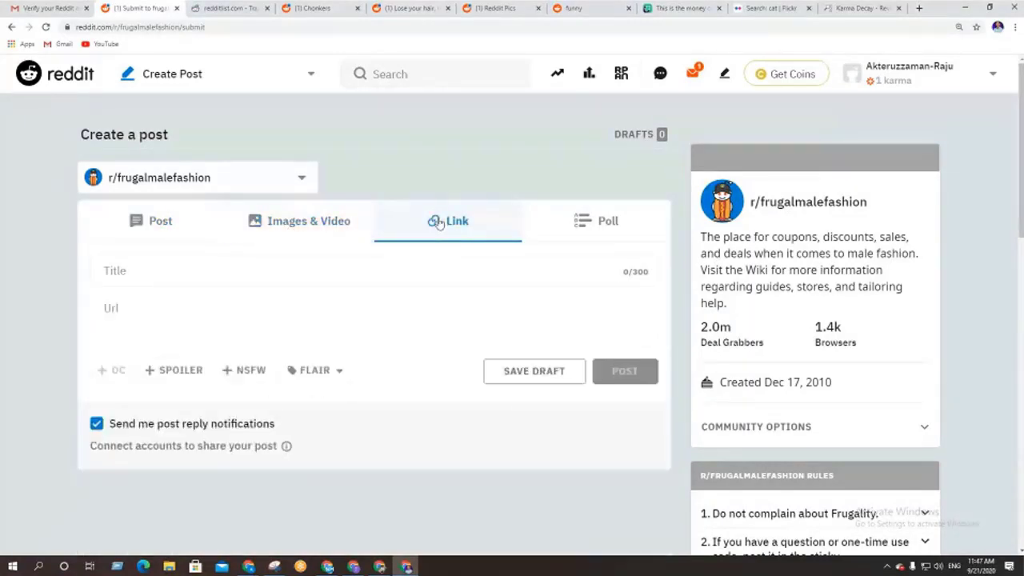
pyautogui.click(161, 224)
pyautogui.click(132, 278)
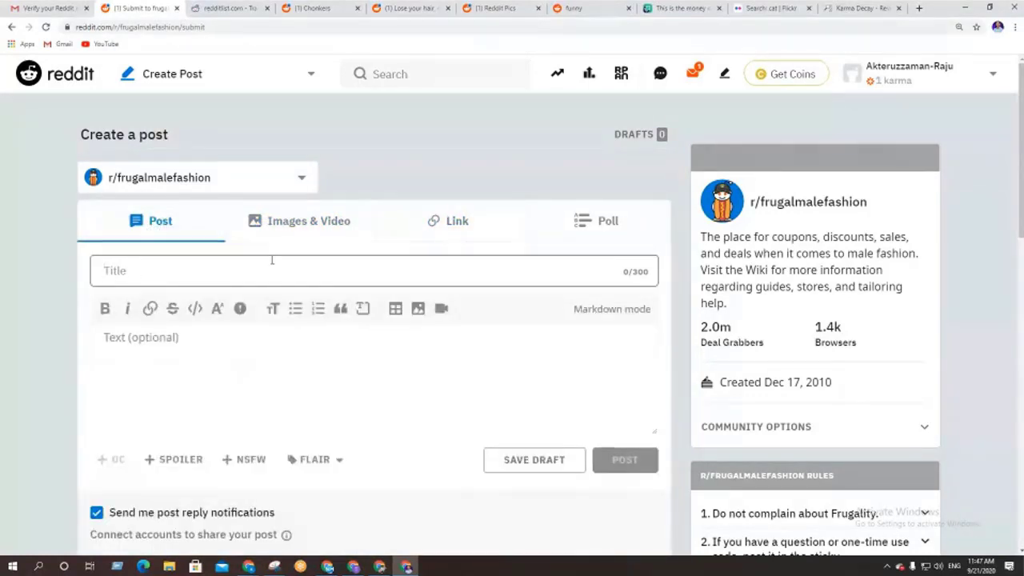
pyautogui.scroll(-1, 273, 260)
pyautogui.click(107, 288)
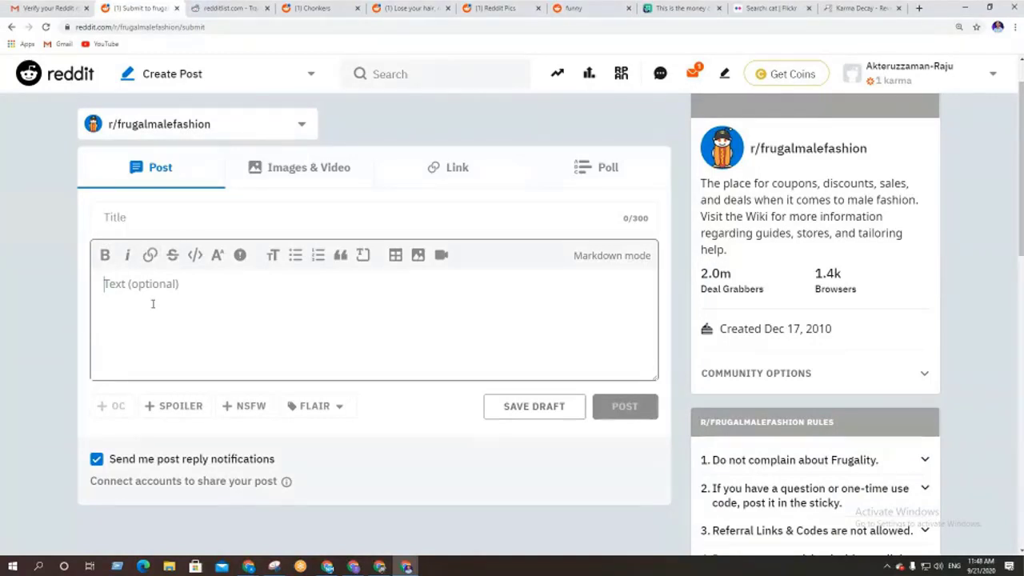
# Write 'click here' in the body, then dismiss the link form so it stays plain text
pyautogui.write('click here')
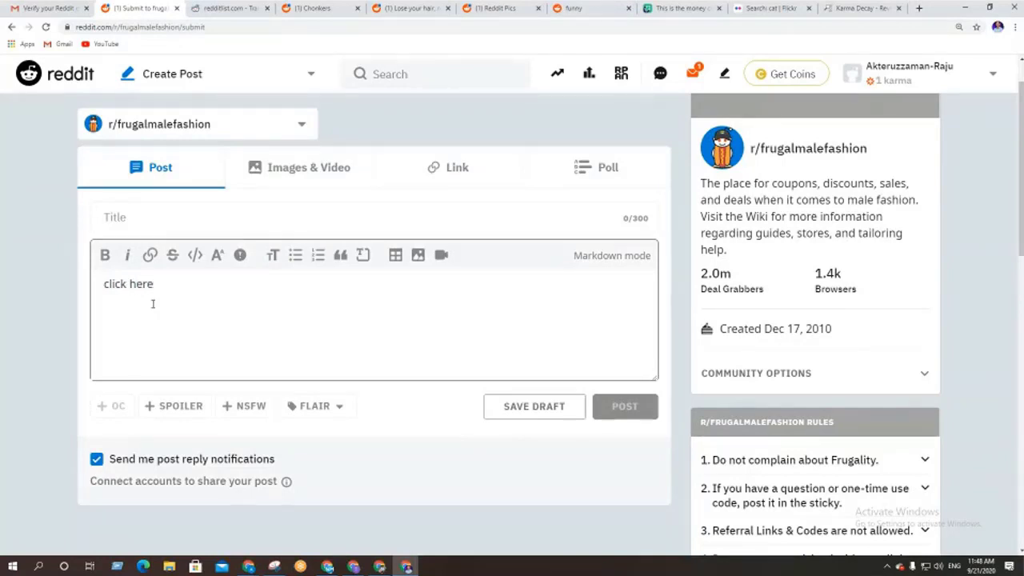
pyautogui.moveTo(154, 284); pyautogui.dragTo(103, 284)
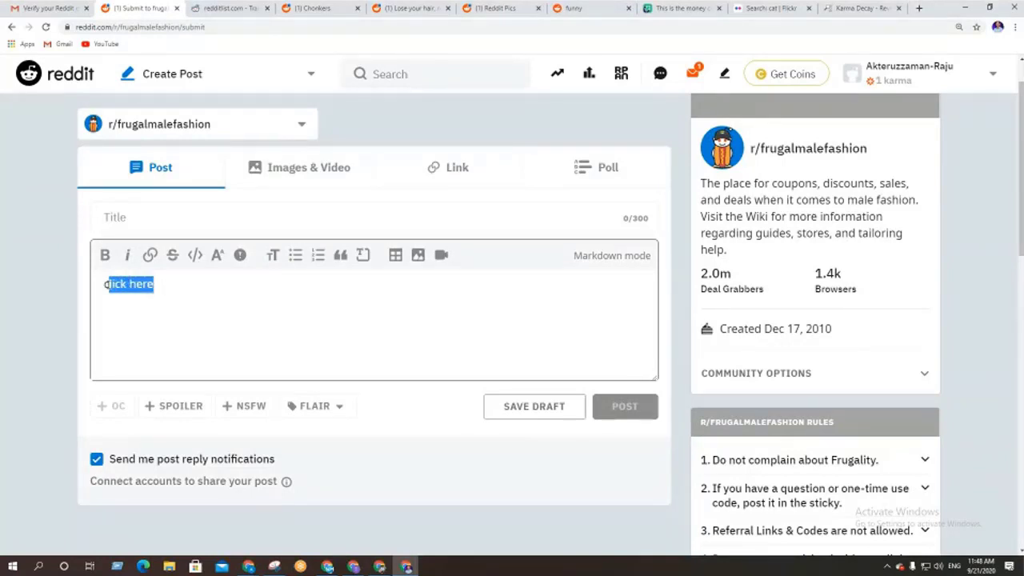
pyautogui.click(151, 254)
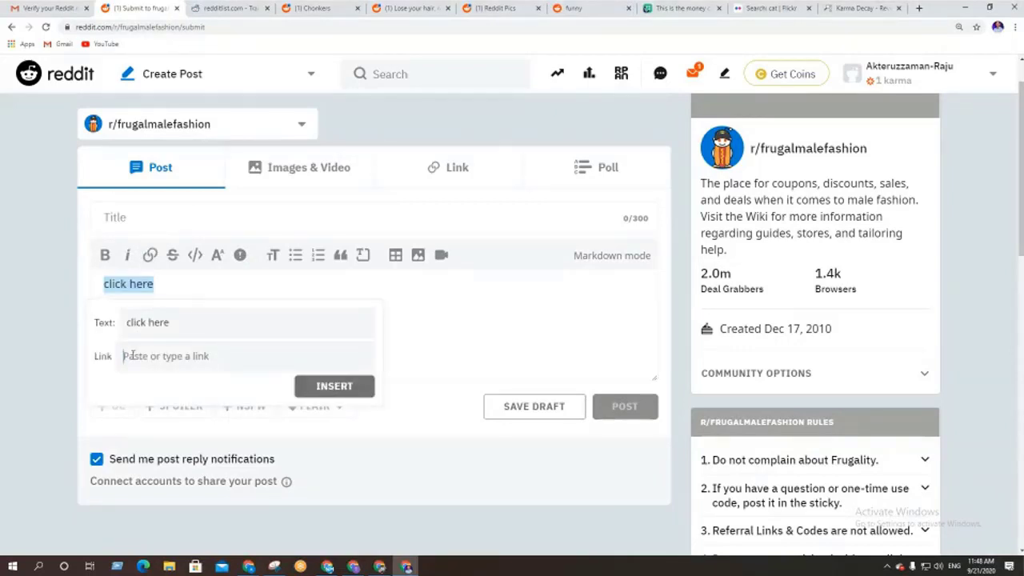
pyautogui.click(441, 359)
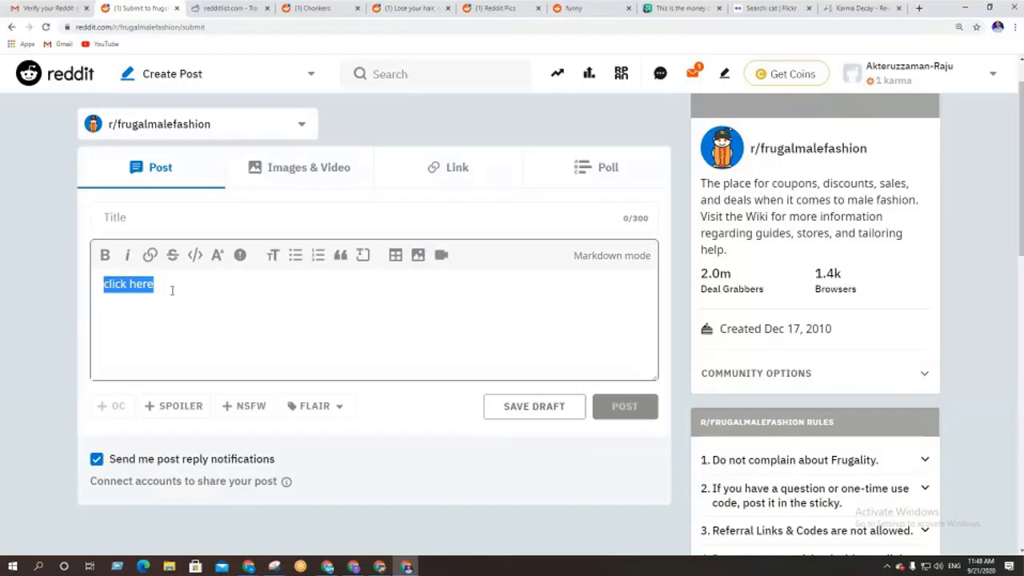
pyautogui.click(171, 291)
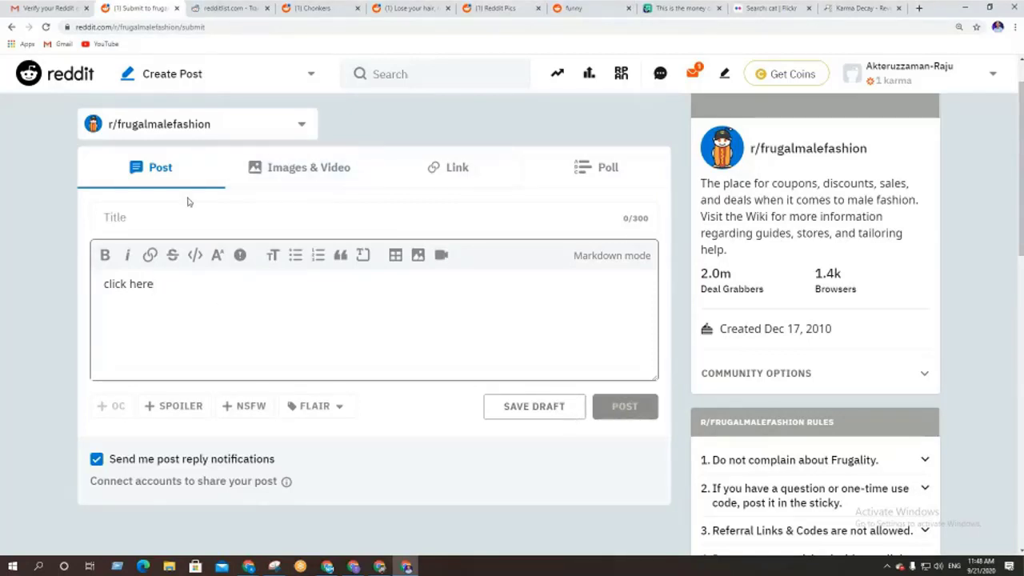
# Switch the post to the Link type and focus its empty Title and Url fields
pyautogui.click(293, 175)
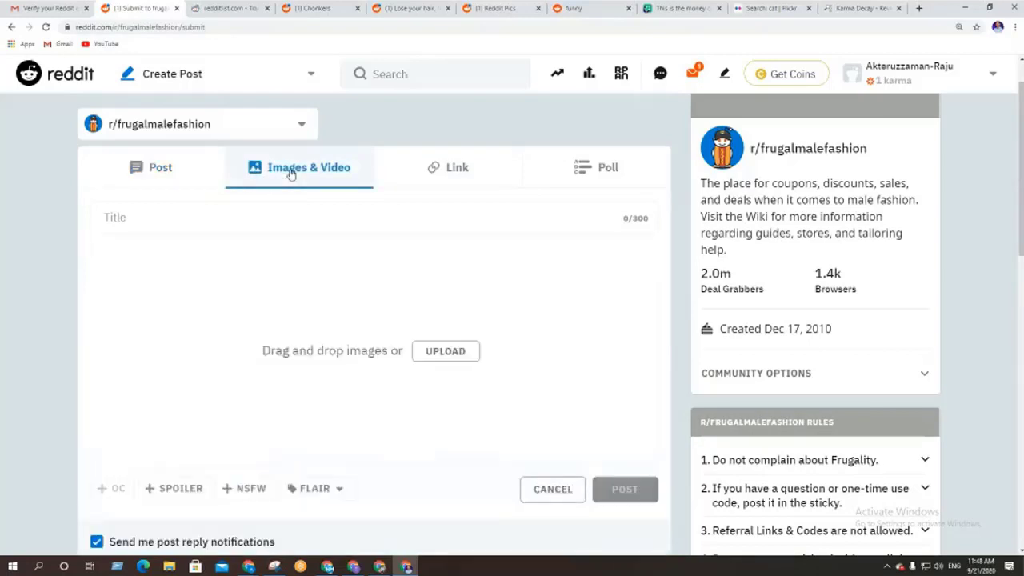
pyautogui.click(209, 220)
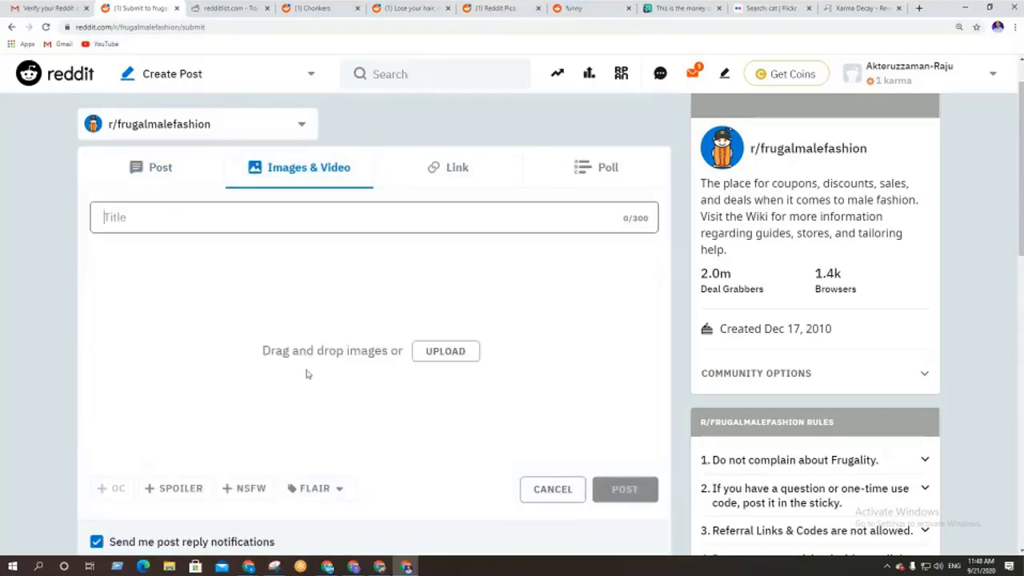
pyautogui.click(473, 174)
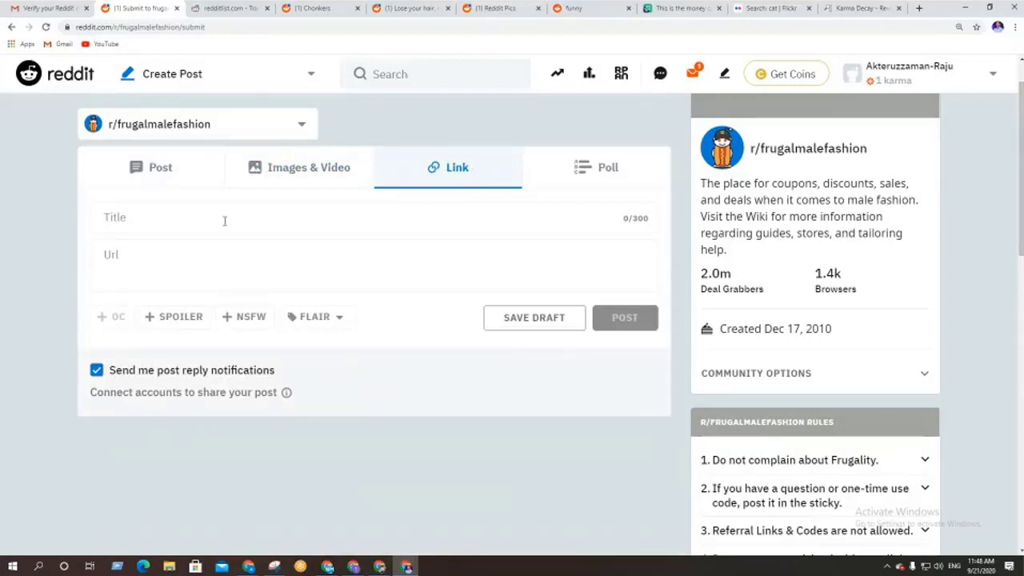
pyautogui.click(178, 223)
pyautogui.click(192, 274)
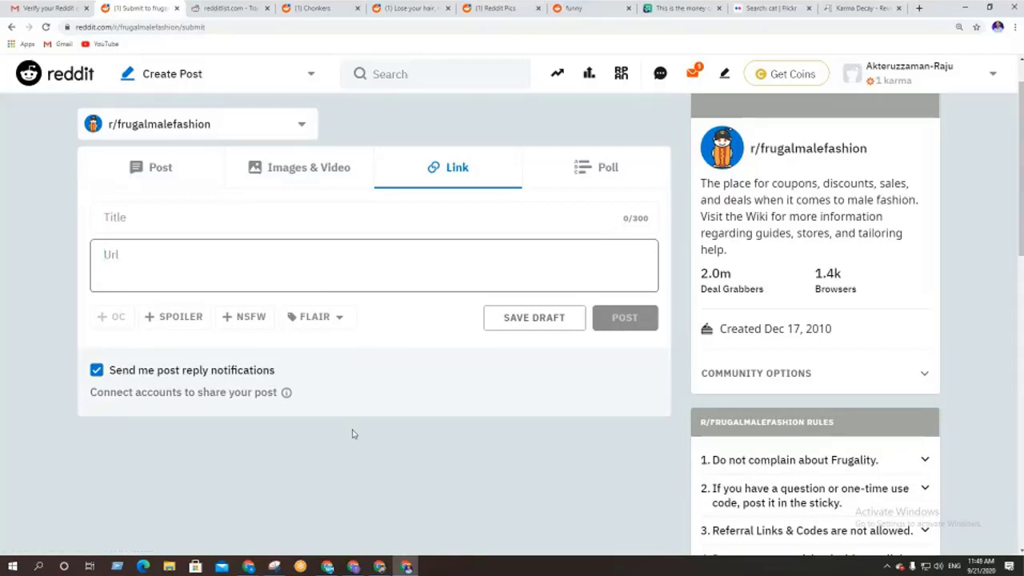
pyautogui.scroll(-5, 378, 397)
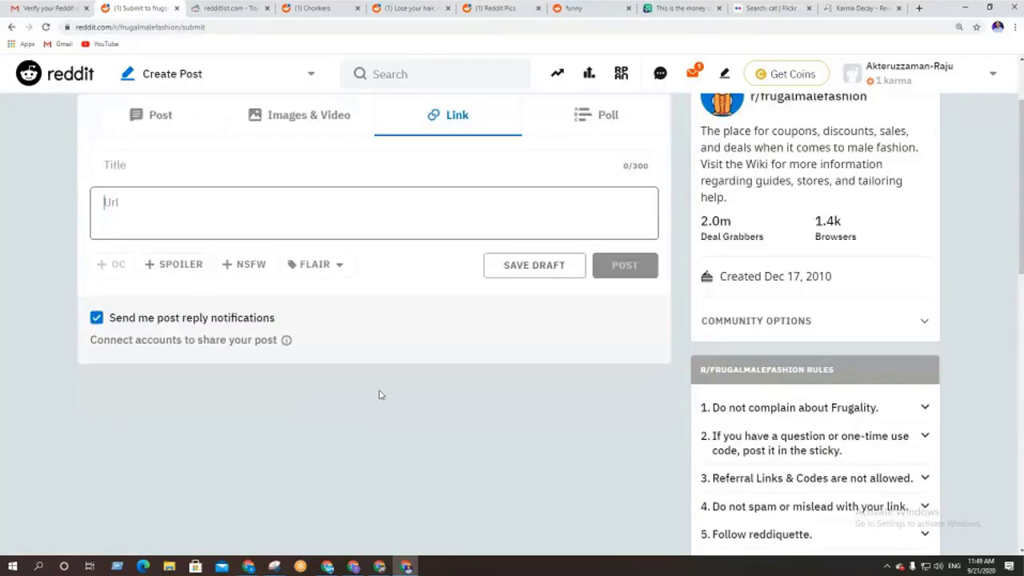
pyautogui.scroll(-3, 381, 395)
pyautogui.scroll(10, 379, 393)
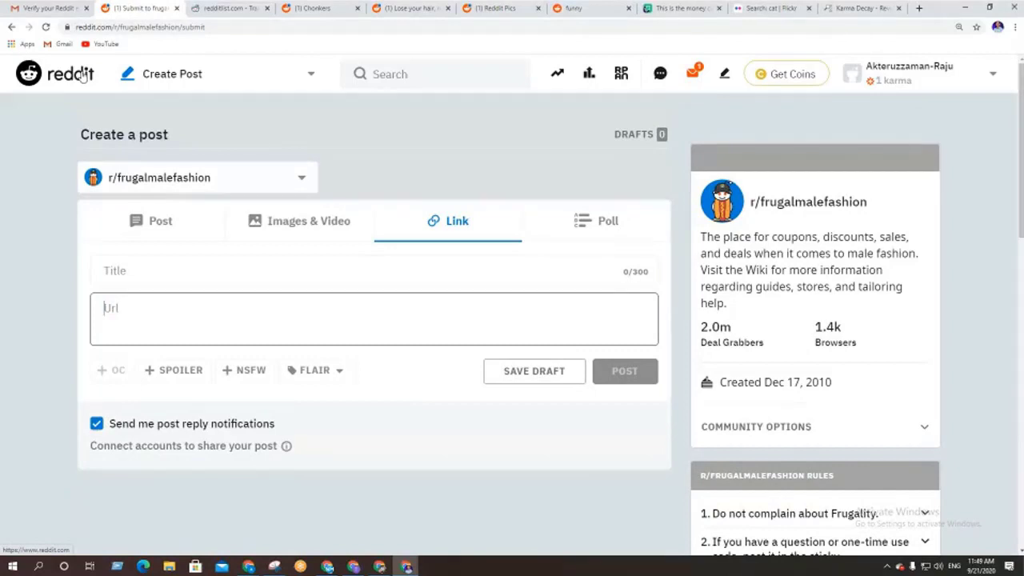
# Switch to the Chonkers browser tab and return to the Reddit home feed
pyautogui.click(337, 8)
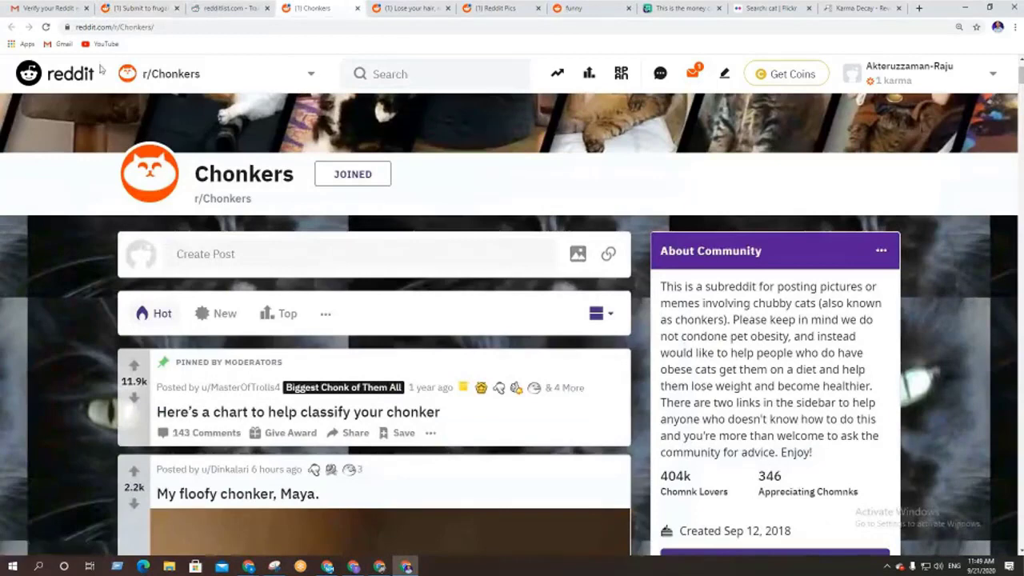
pyautogui.click(67, 75)
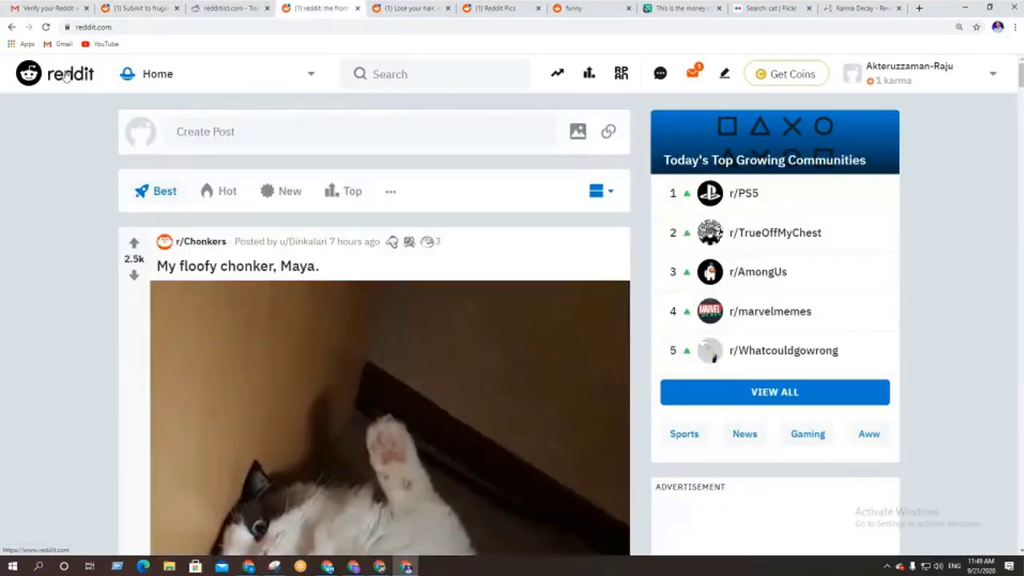
pyautogui.scroll(-7, 56, 240)
pyautogui.scroll(3, 59, 240)
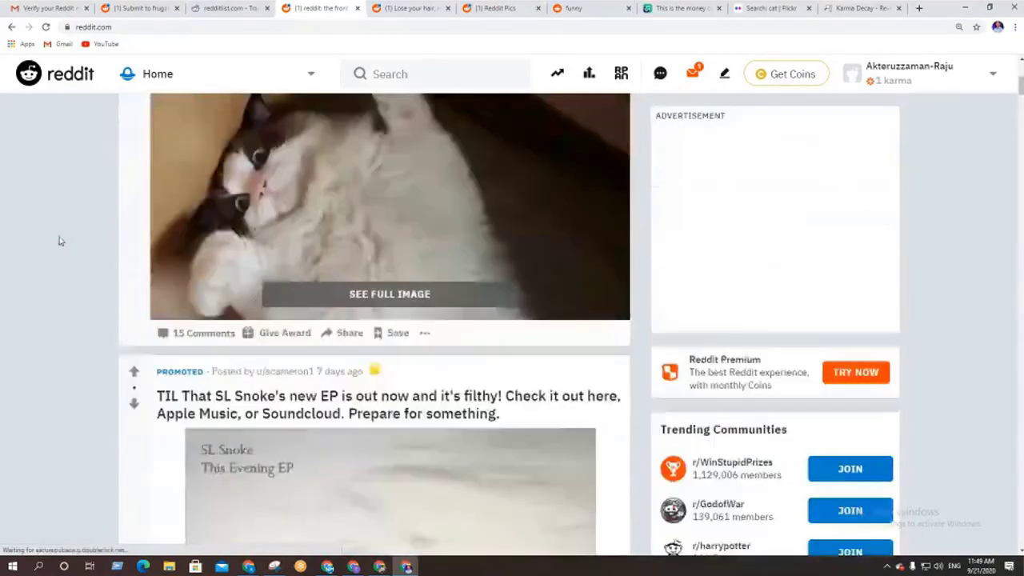
pyautogui.scroll(4, 59, 240)
# Open the Home list of feeds and joined communities, look through it, and close it
pyautogui.click(213, 76)
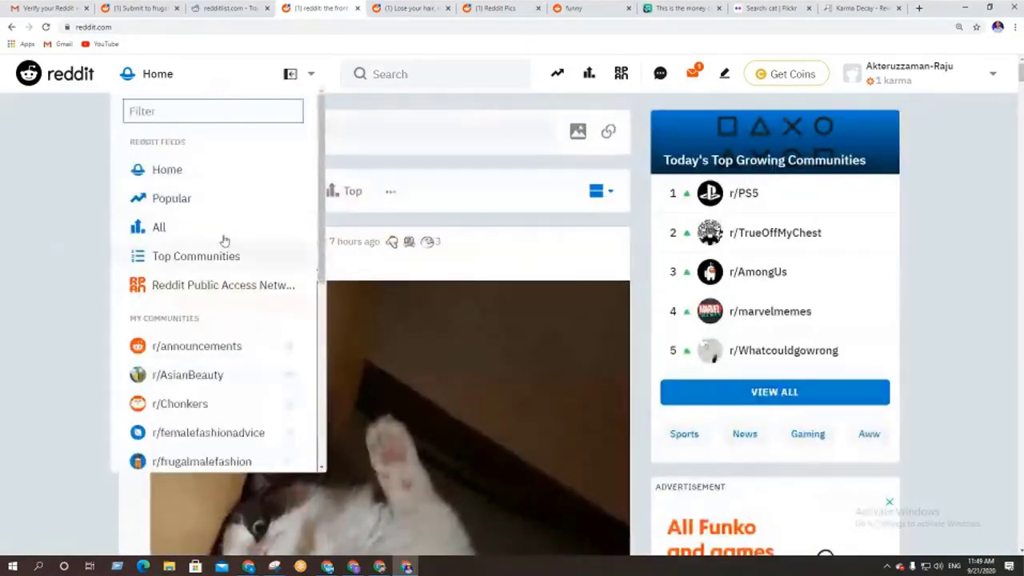
pyautogui.scroll(-3, 225, 240)
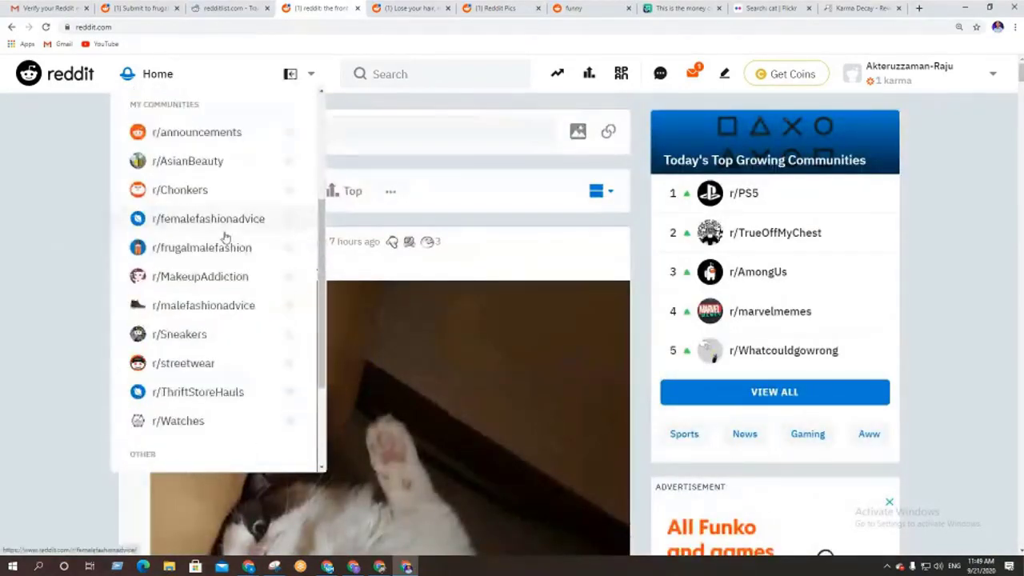
pyautogui.scroll(-2, 225, 237)
pyautogui.scroll(5, 225, 239)
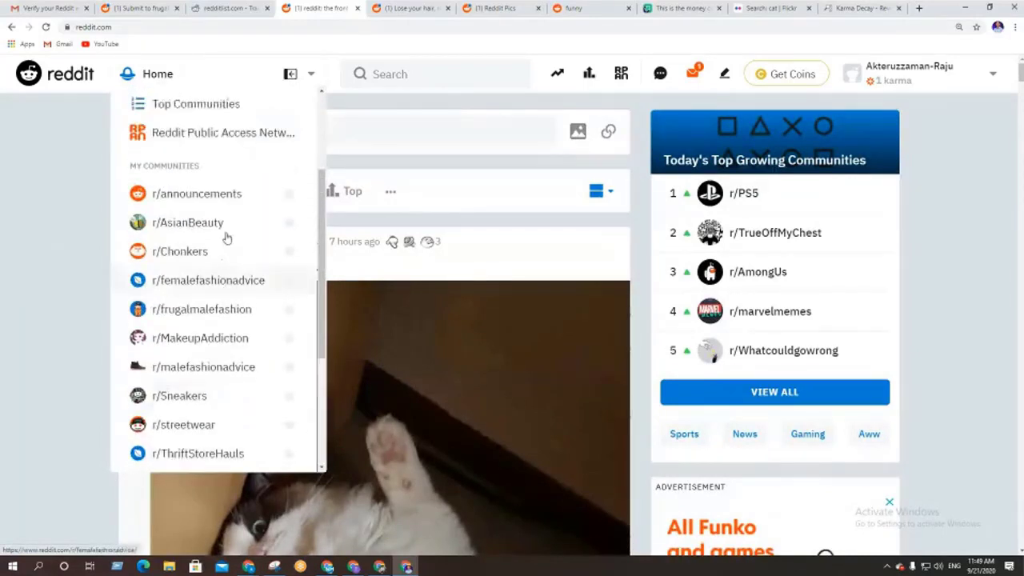
pyautogui.click(6, 253)
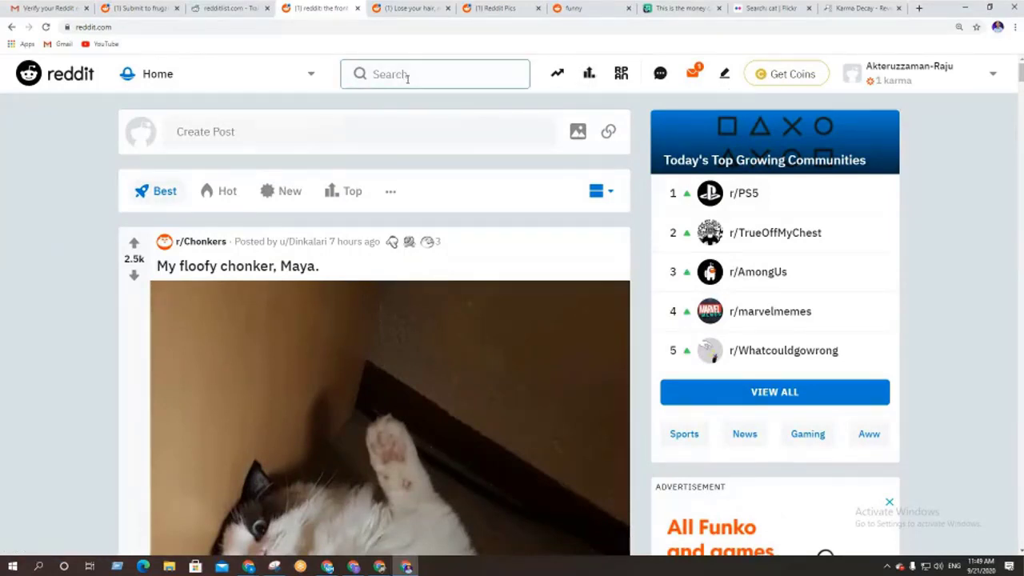
# Search Reddit for 'pic' and open r/pics from the suggestions
pyautogui.click(373, 78)
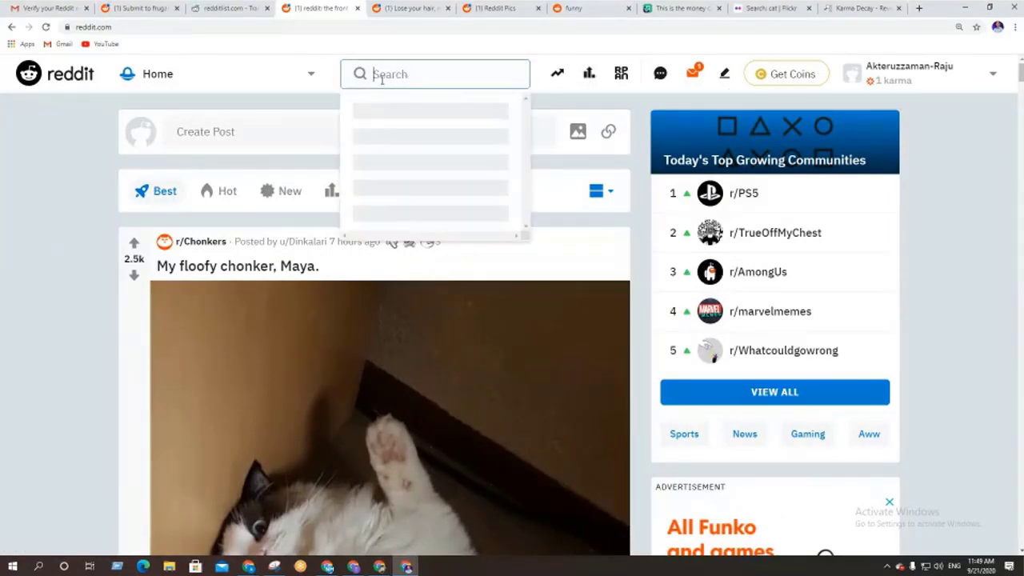
pyautogui.write('ca')
pyautogui.write('ic')
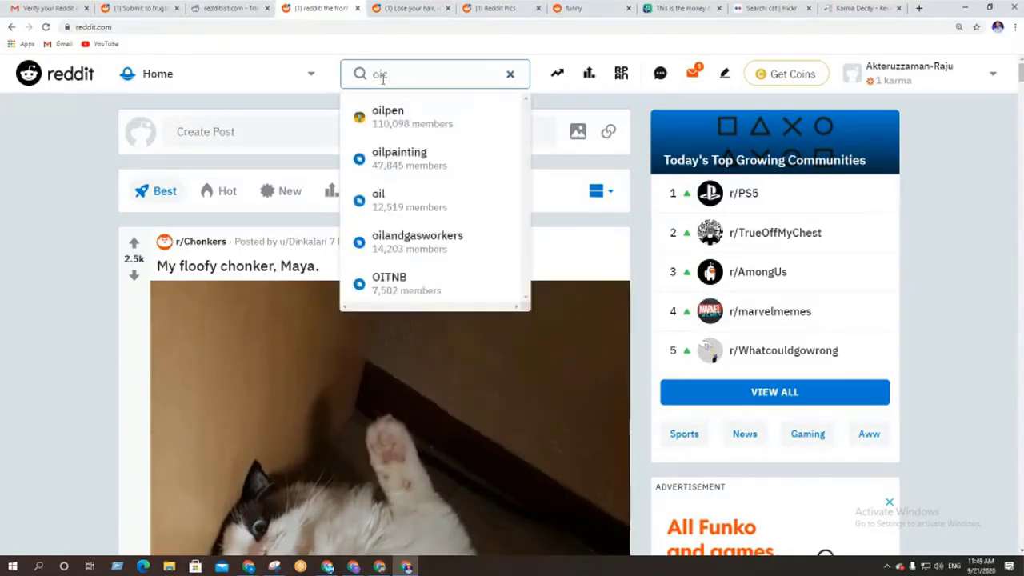
pyautogui.press('BackSpace')
pyautogui.press('BackSpace')
pyautogui.press('BackSpace')
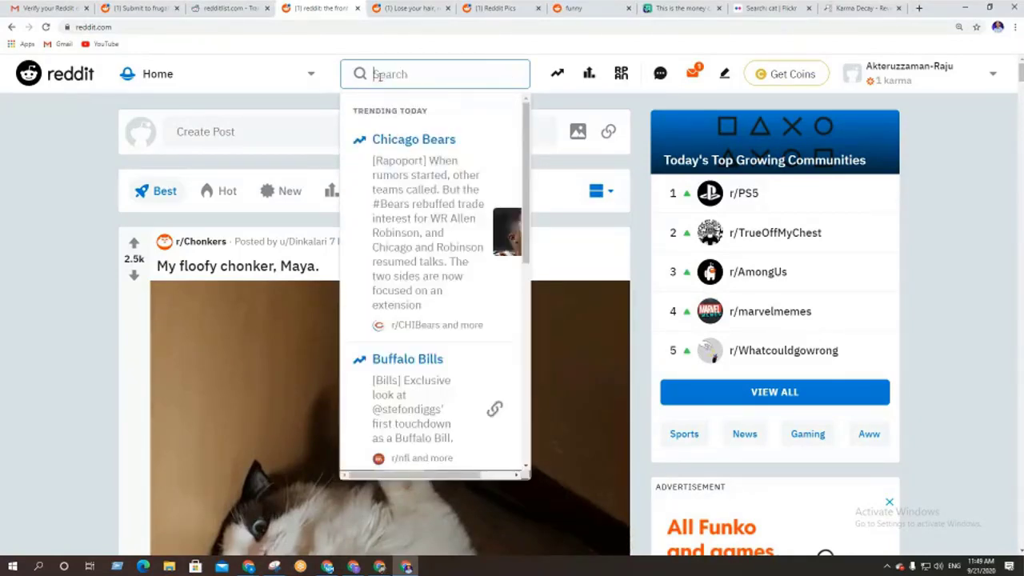
pyautogui.write('pic')
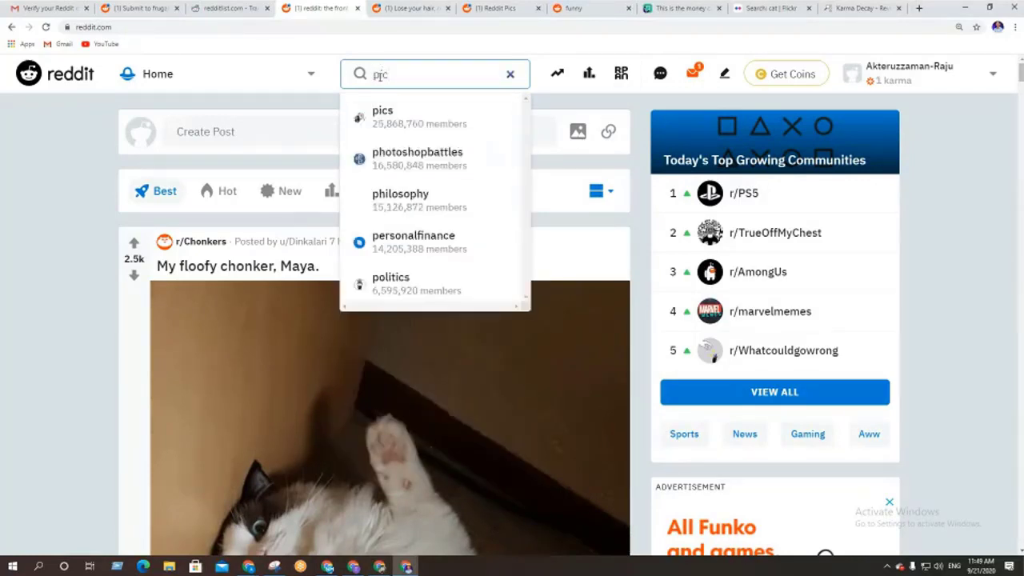
pyautogui.click(385, 117)
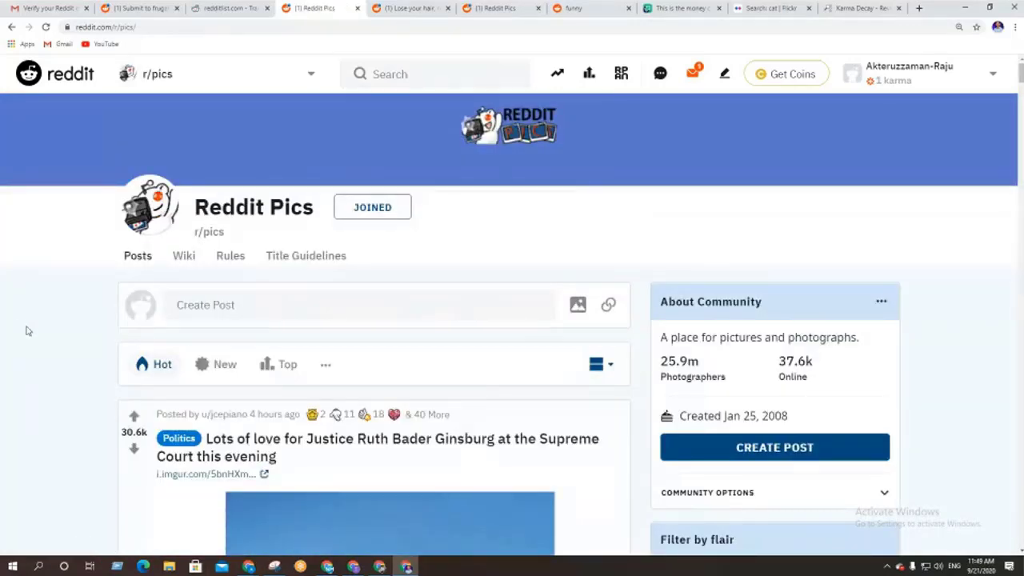
pyautogui.scroll(-3, 26, 330)
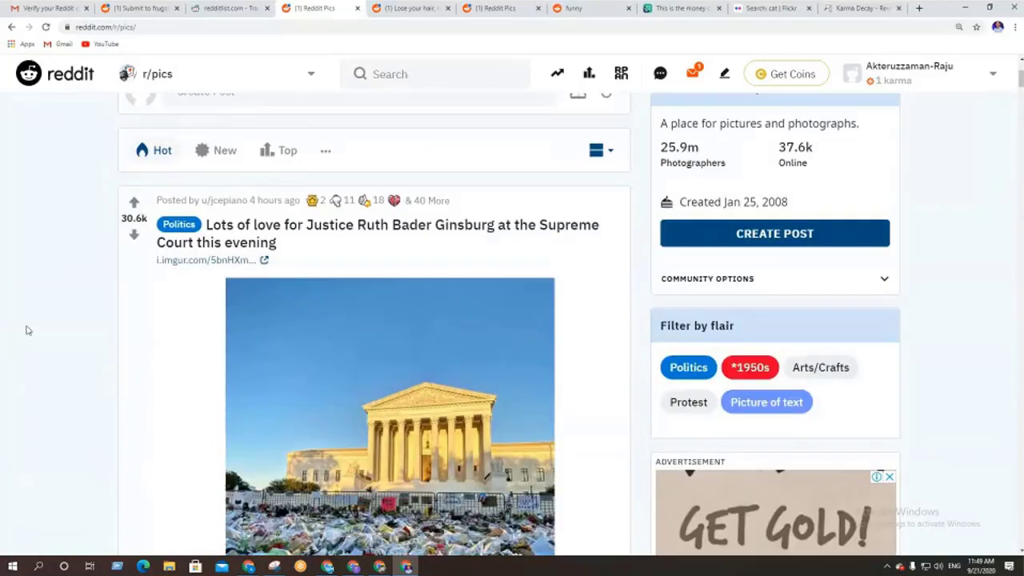
pyautogui.scroll(-6, 25, 330)
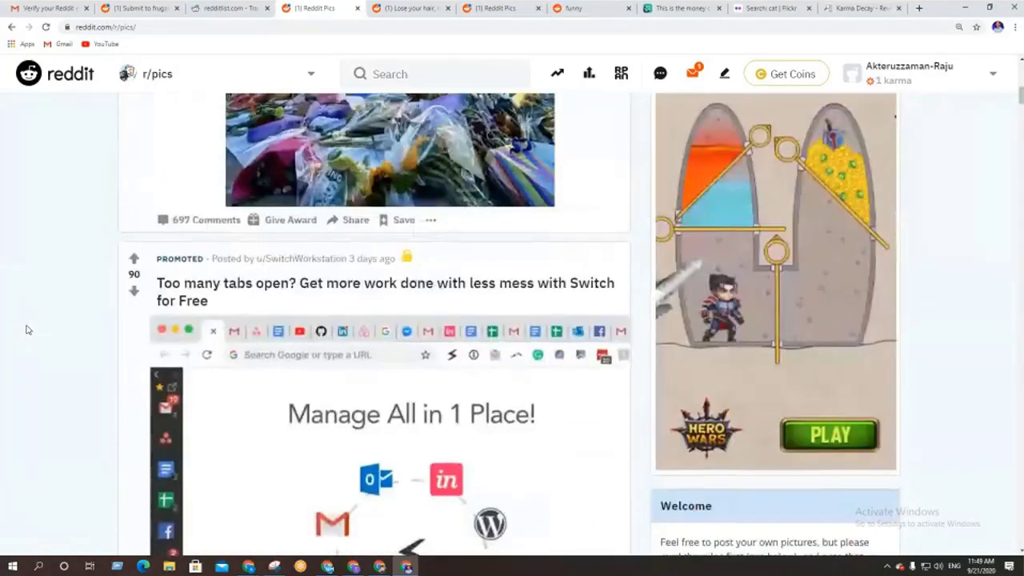
pyautogui.scroll(-3, 24, 326)
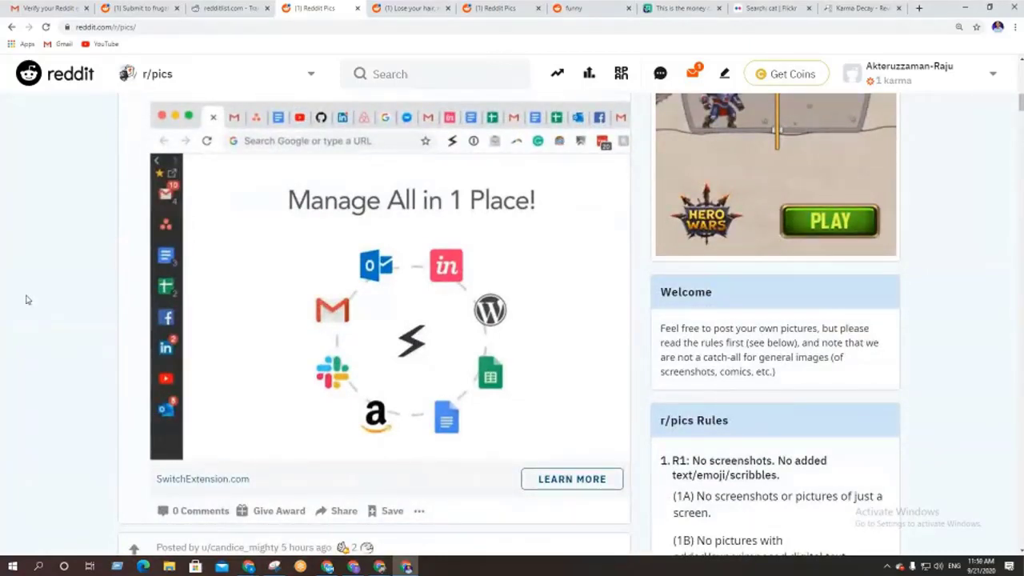
pyautogui.scroll(-4, 28, 297)
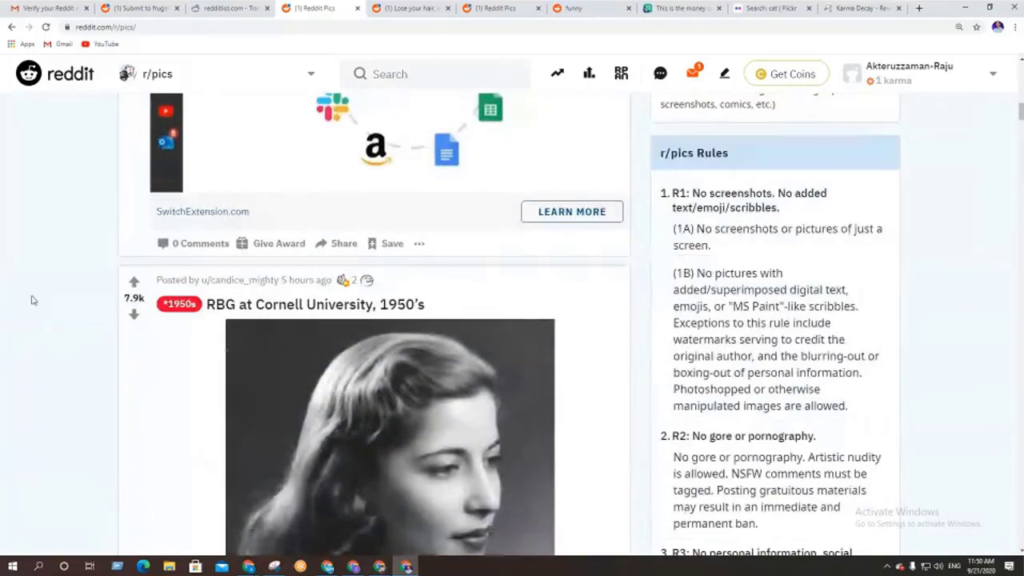
pyautogui.scroll(-7, 33, 299)
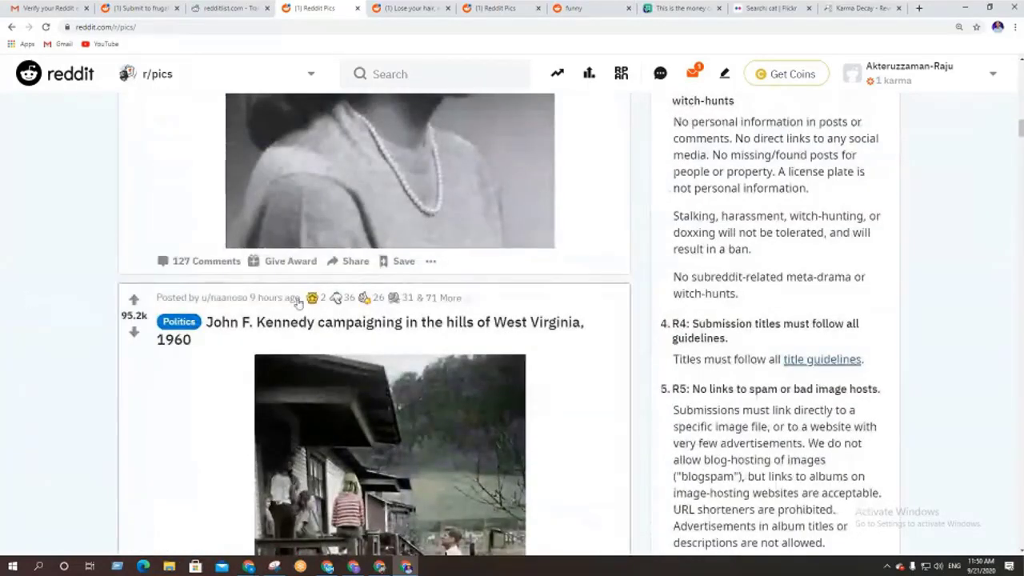
pyautogui.scroll(-3, 177, 325)
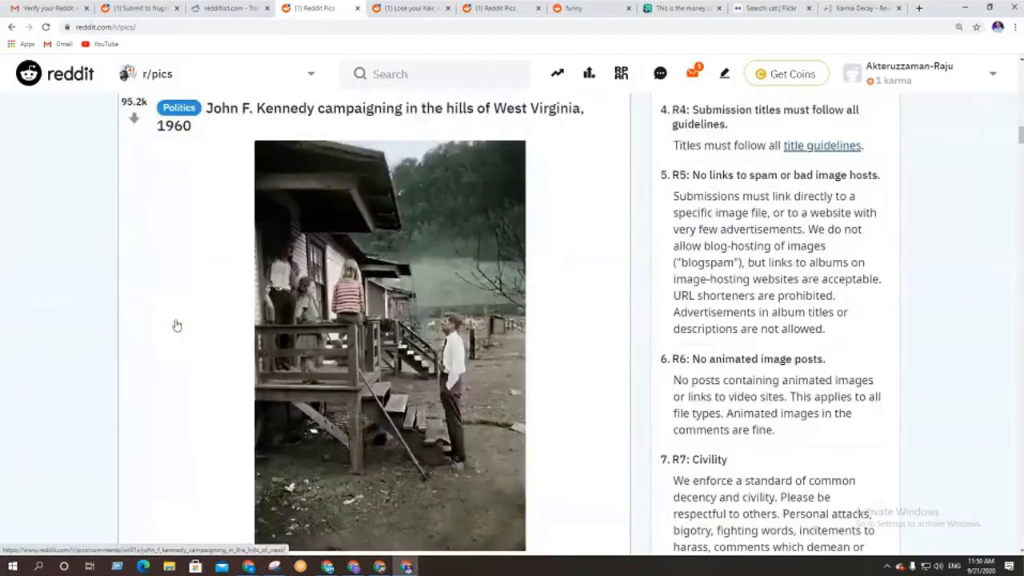
pyautogui.scroll(-5, 177, 326)
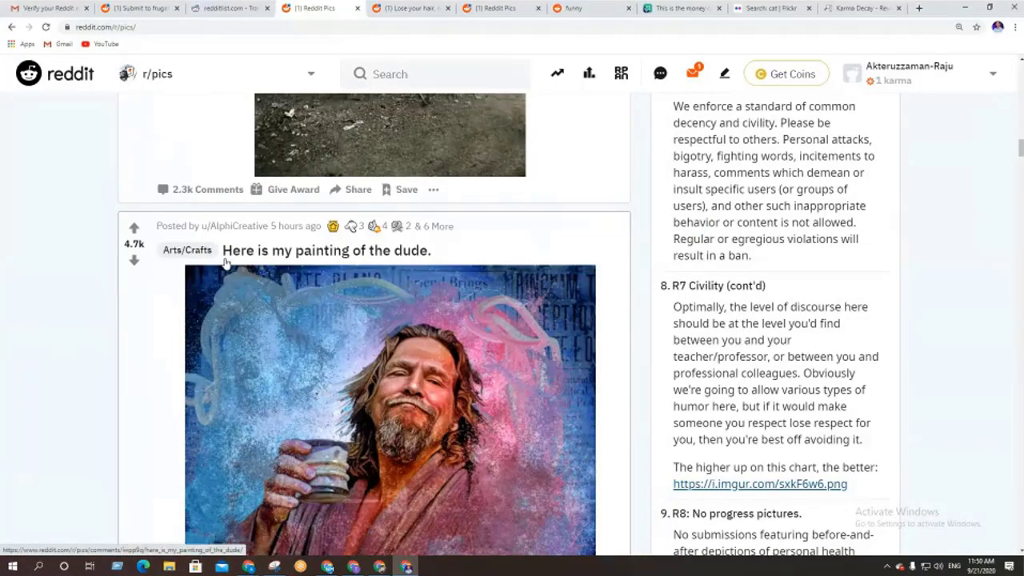
pyautogui.scroll(-1, 112, 296)
pyautogui.scroll(-4, 112, 297)
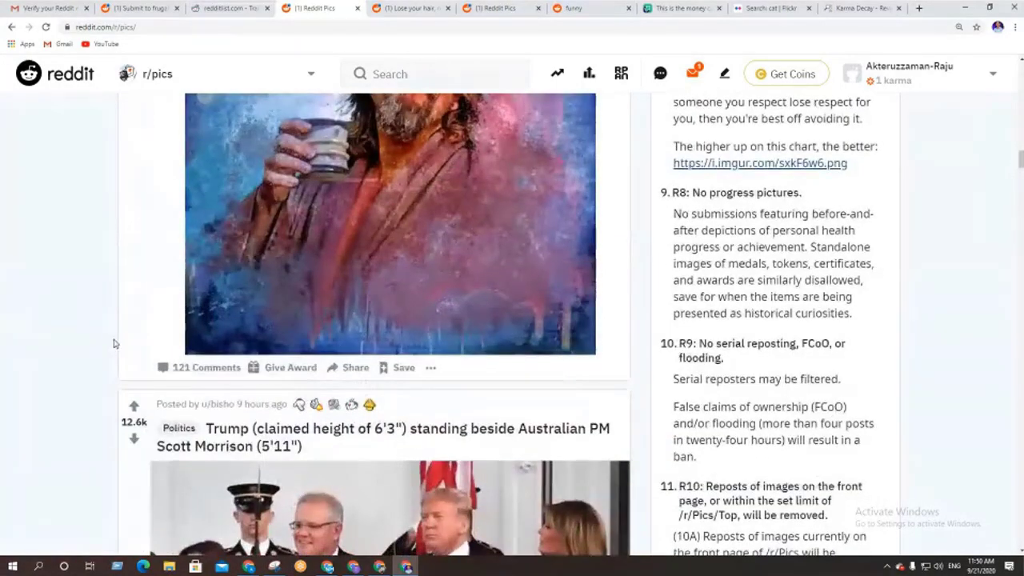
pyautogui.scroll(-3, 102, 354)
pyautogui.scroll(-4, 101, 355)
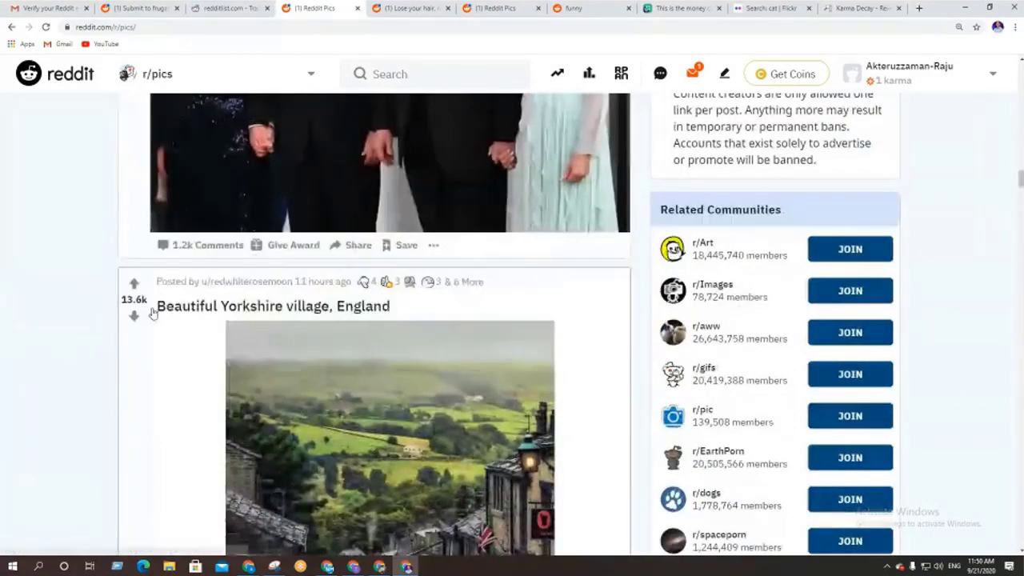
pyautogui.moveTo(156, 306); pyautogui.dragTo(414, 313)
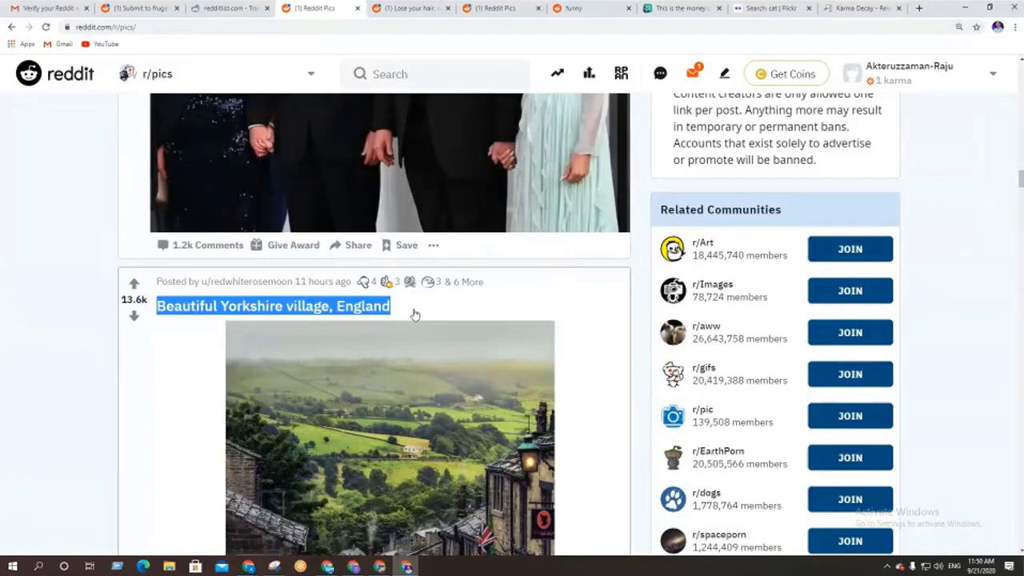
pyautogui.scroll(-4, 415, 314)
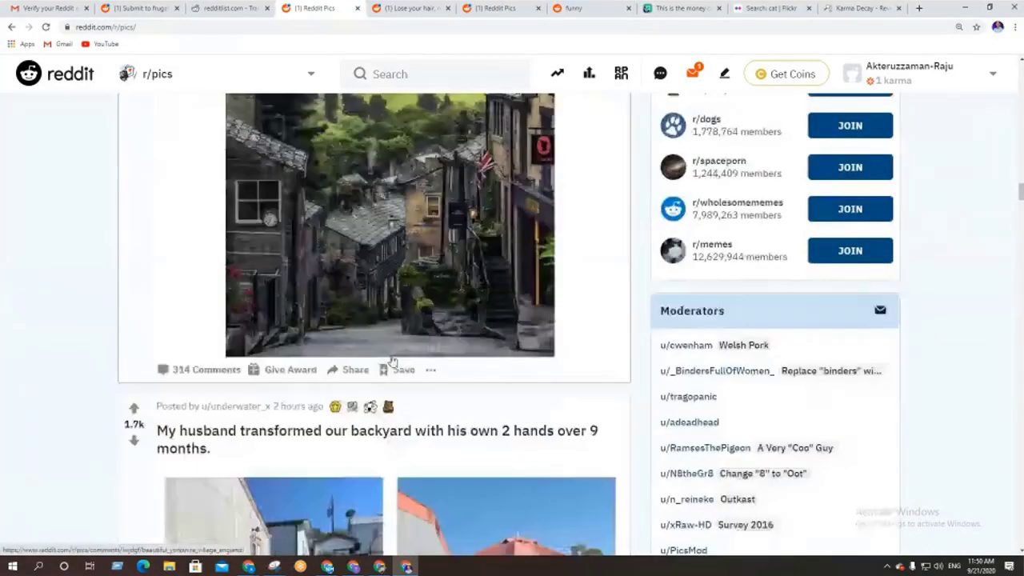
pyautogui.scroll(15, 435, 389)
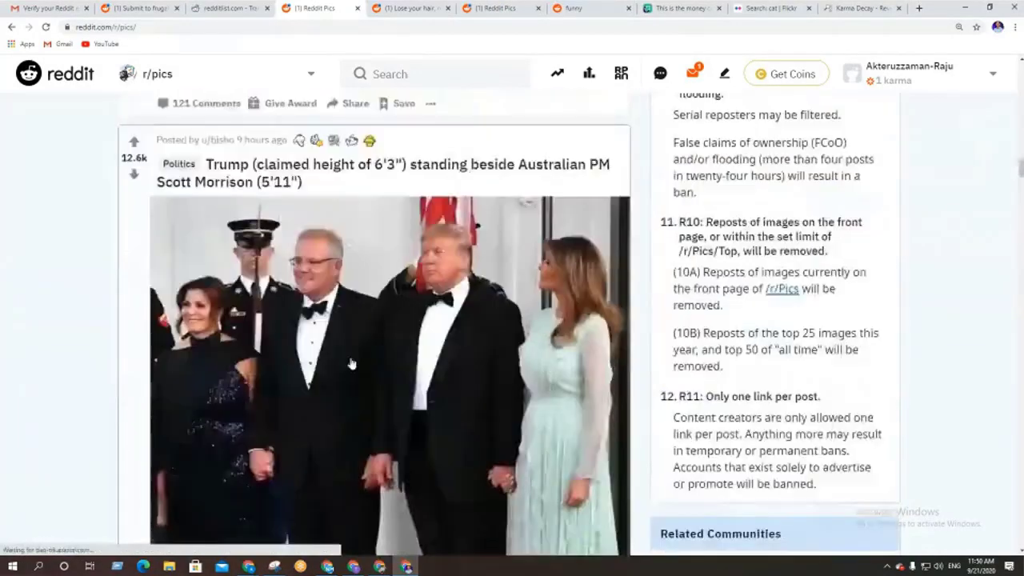
pyautogui.scroll(20, 356, 352)
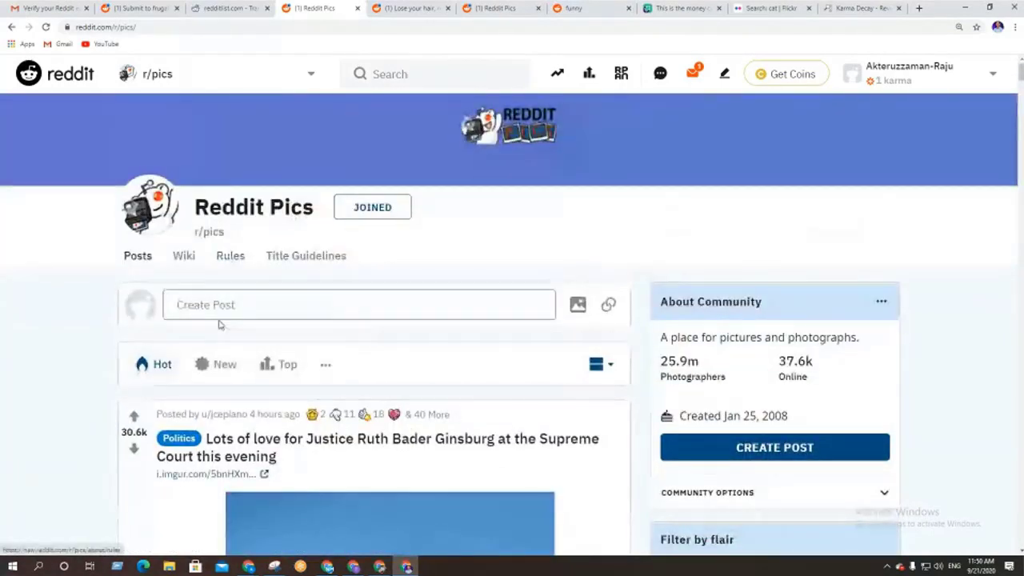
# Start an r/pics post, then leave it via the reddit logo and choose Discard Post
pyautogui.click(212, 308)
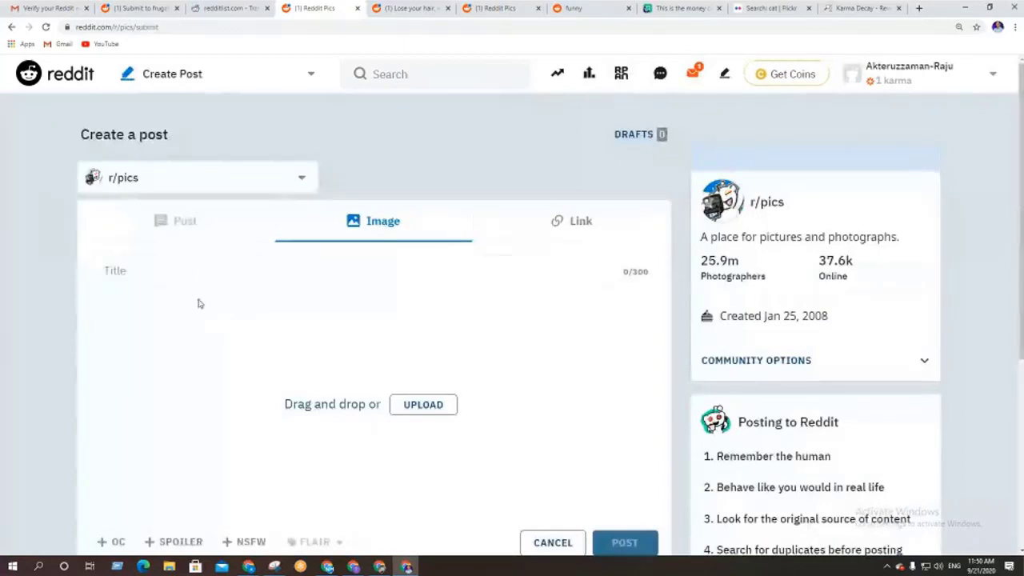
pyautogui.click(78, 74)
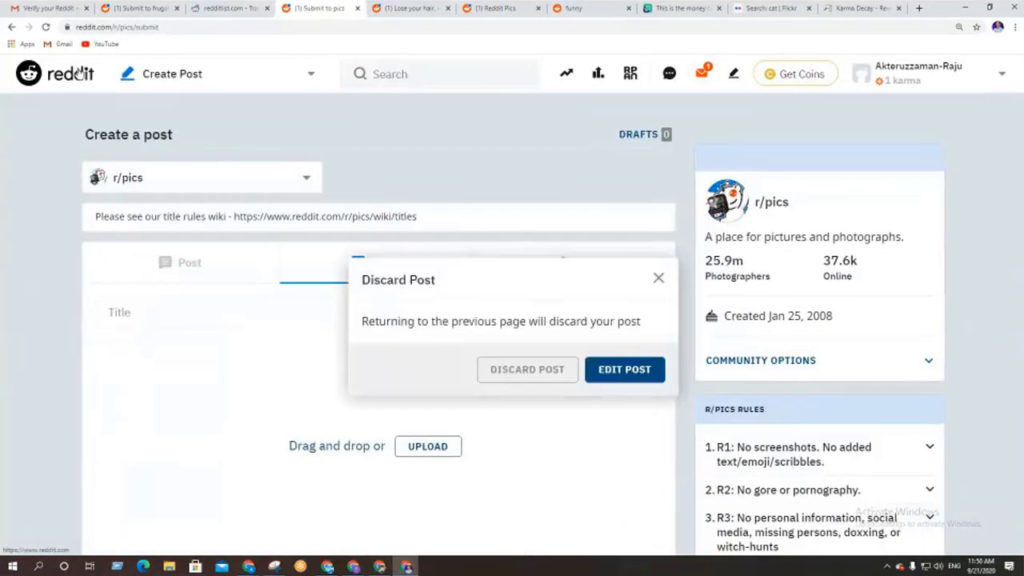
pyautogui.click(657, 278)
pyautogui.click(47, 80)
pyautogui.click(544, 376)
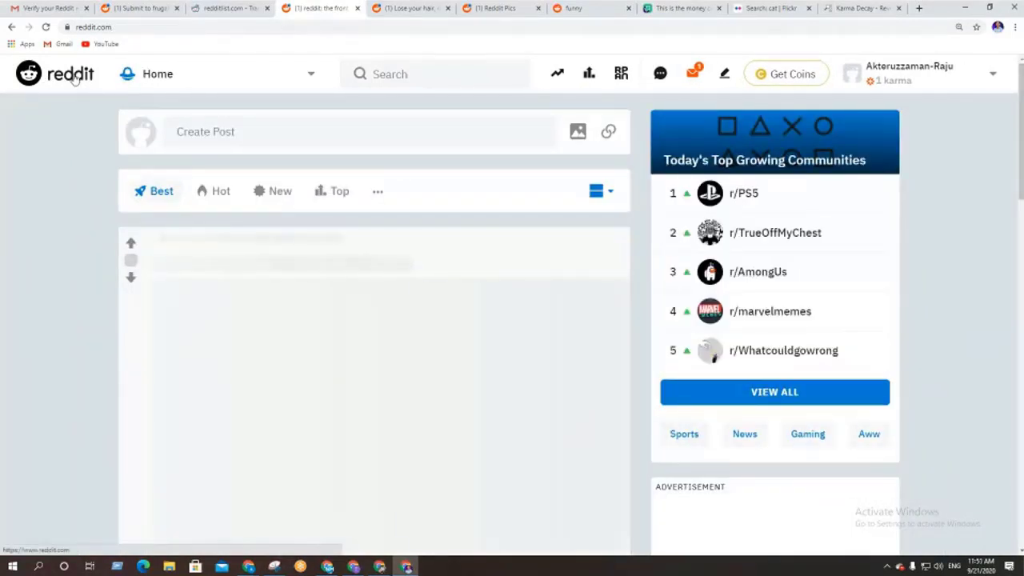
# Create a new post and pick r/pic as its community by searching 'pic'
pyautogui.click(224, 133)
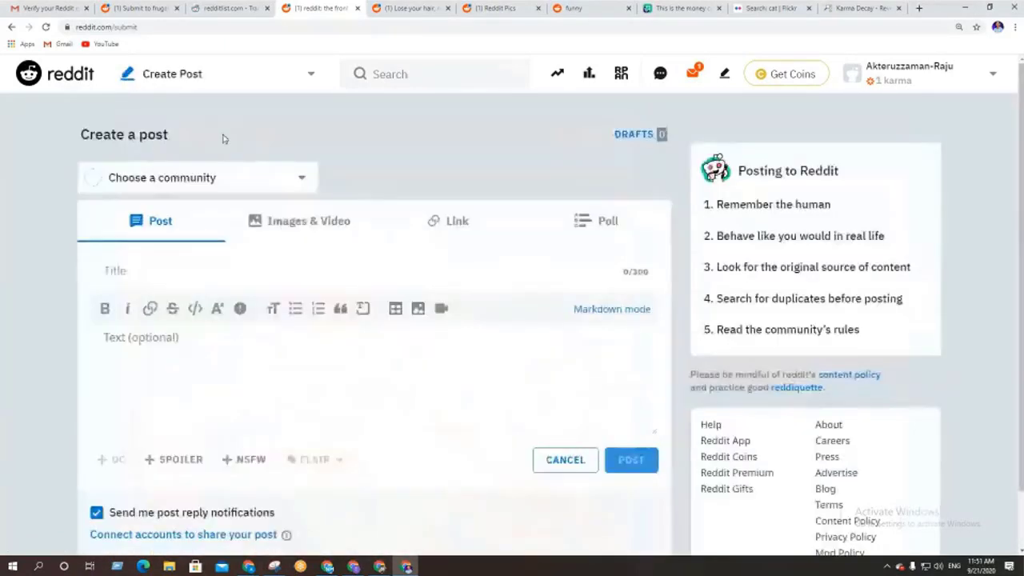
pyautogui.click(264, 178)
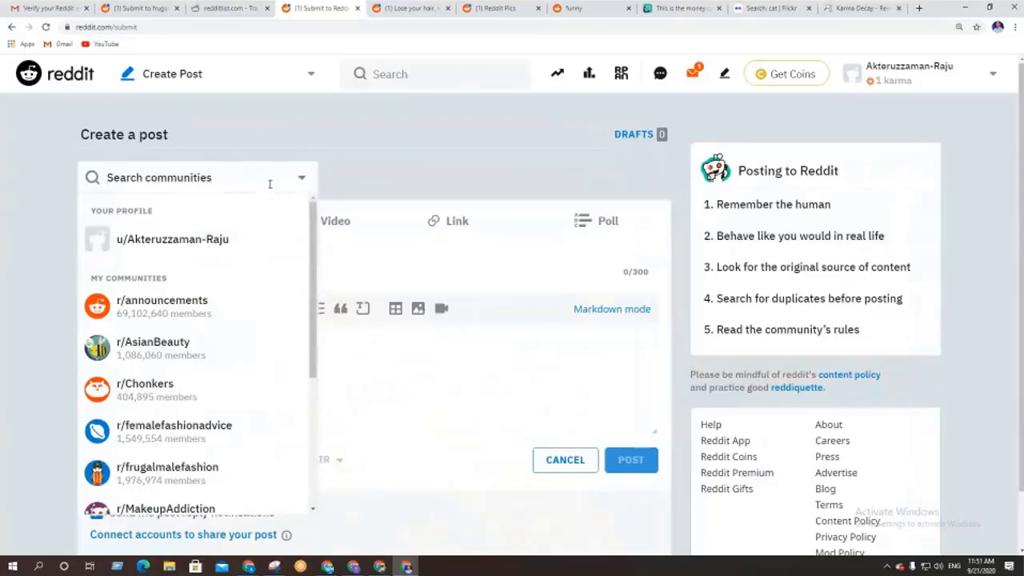
pyautogui.scroll(-3, 228, 357)
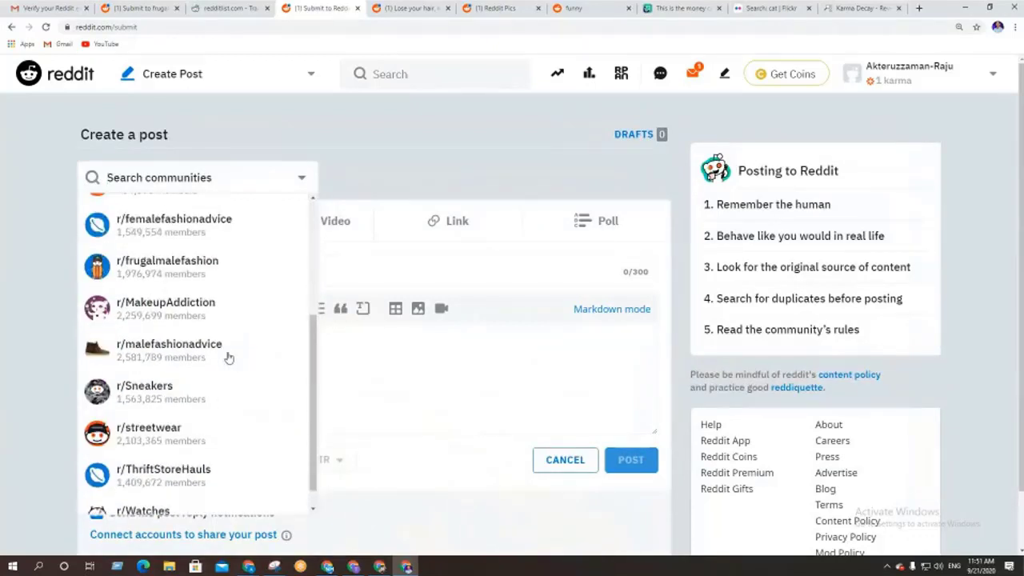
pyautogui.scroll(3, 186, 252)
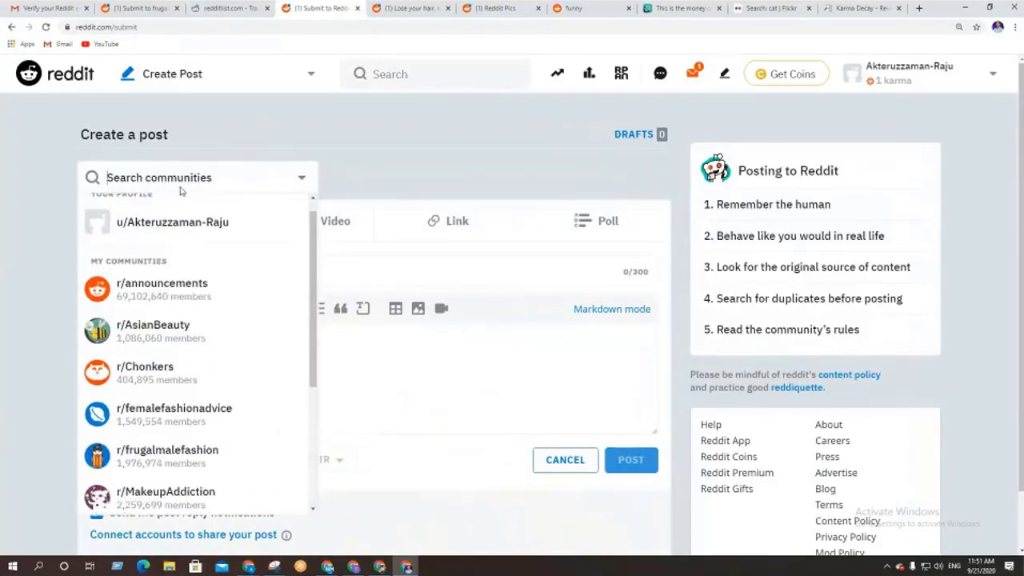
pyautogui.scroll(1, 178, 272)
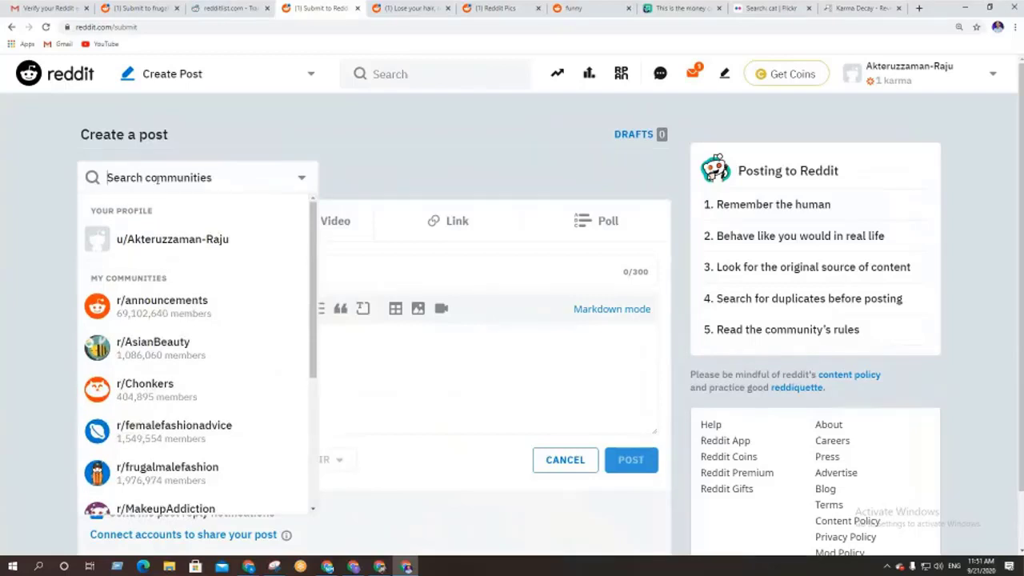
pyautogui.write('pic')
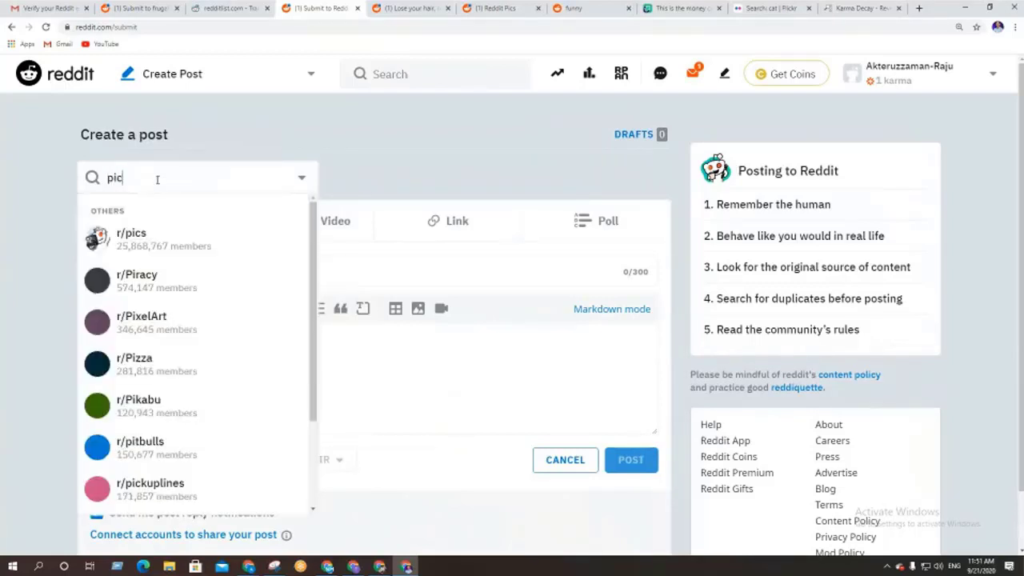
pyautogui.click(146, 237)
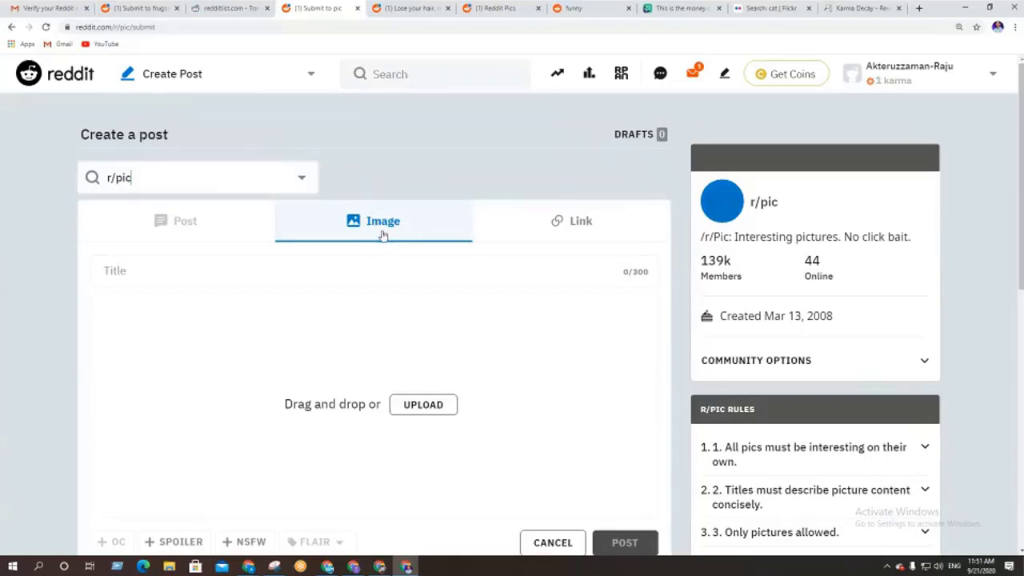
pyautogui.click(555, 225)
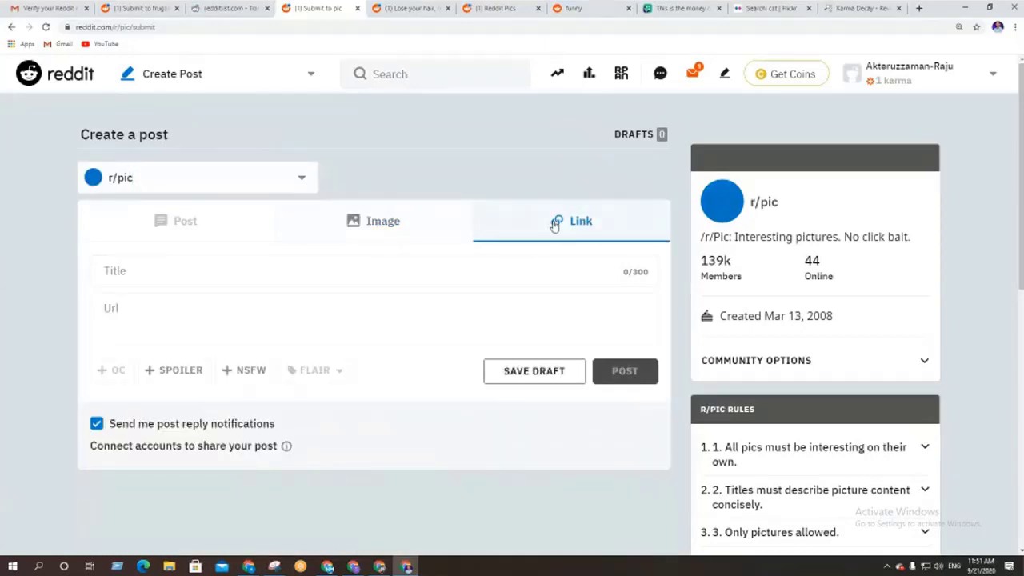
pyautogui.click(423, 233)
pyautogui.click(232, 266)
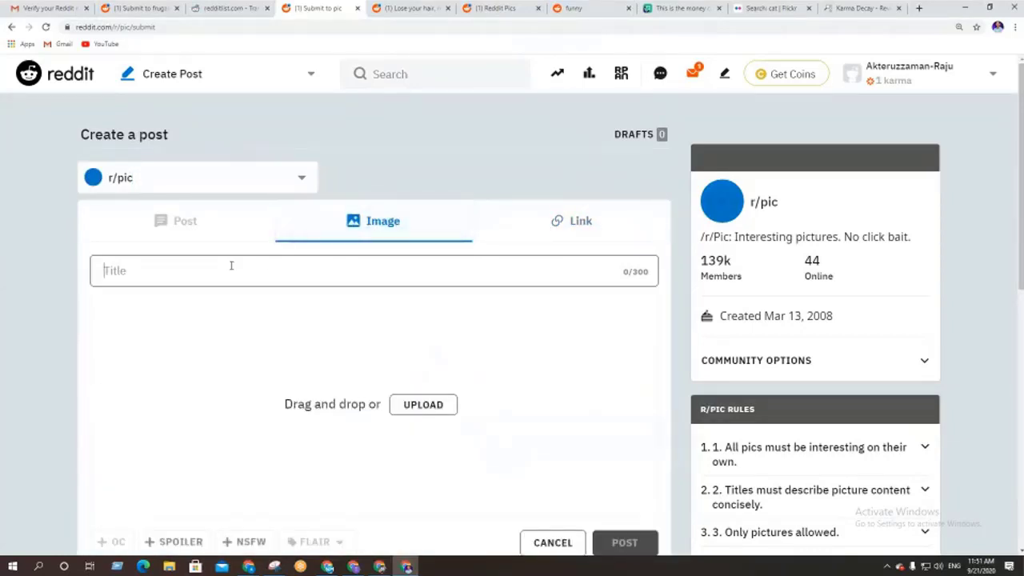
pyautogui.scroll(-1, 171, 377)
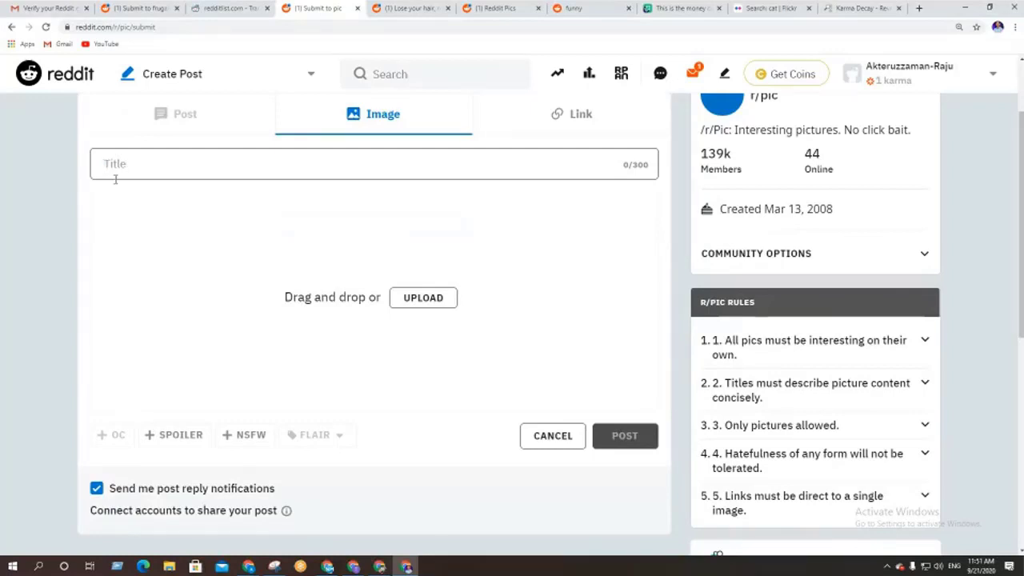
pyautogui.click(919, 9)
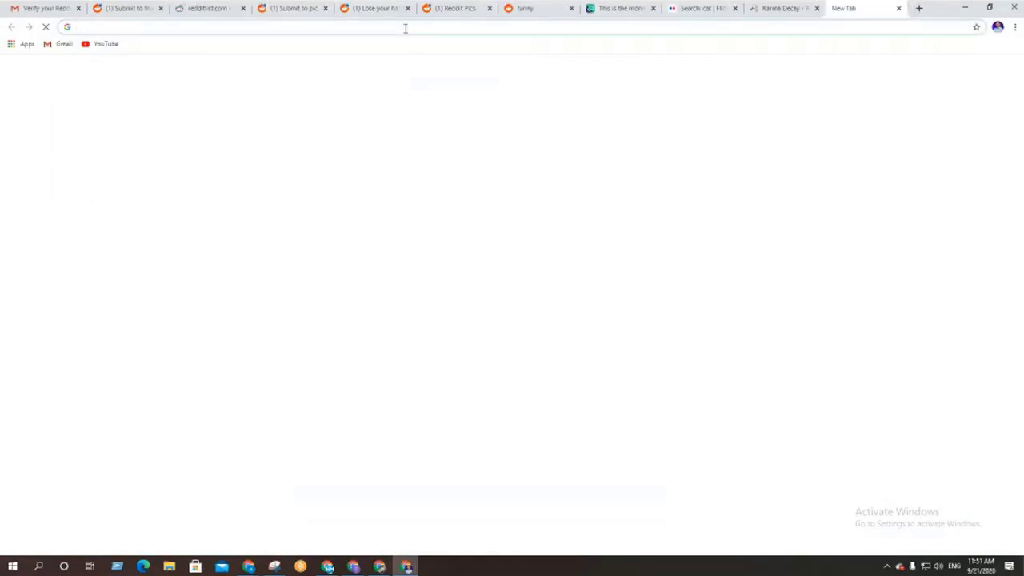
# Search Google for 'messi' in a new tab and switch to Images results
pyautogui.click(405, 28)
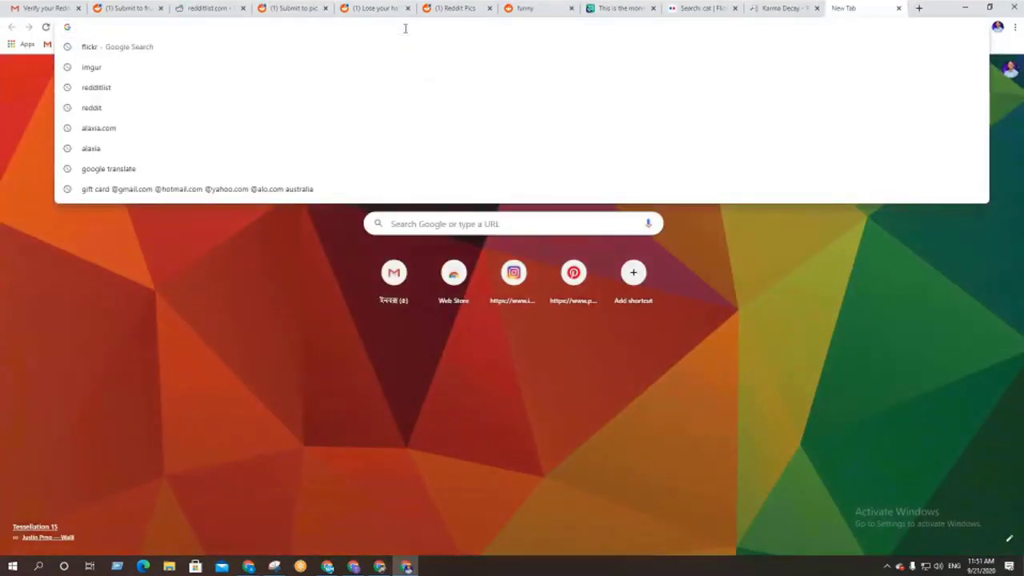
pyautogui.write('messi')
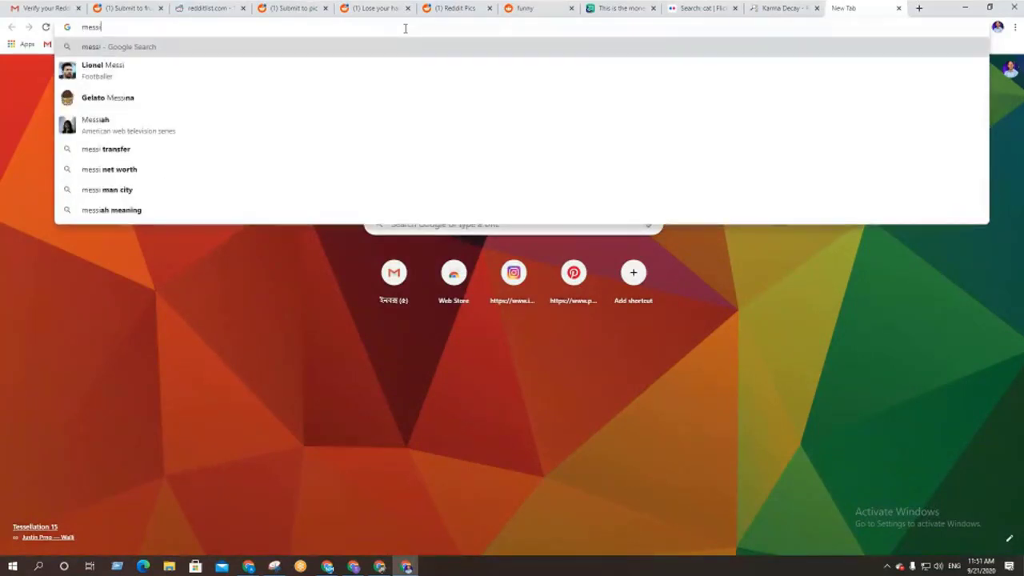
pyautogui.press('Return')
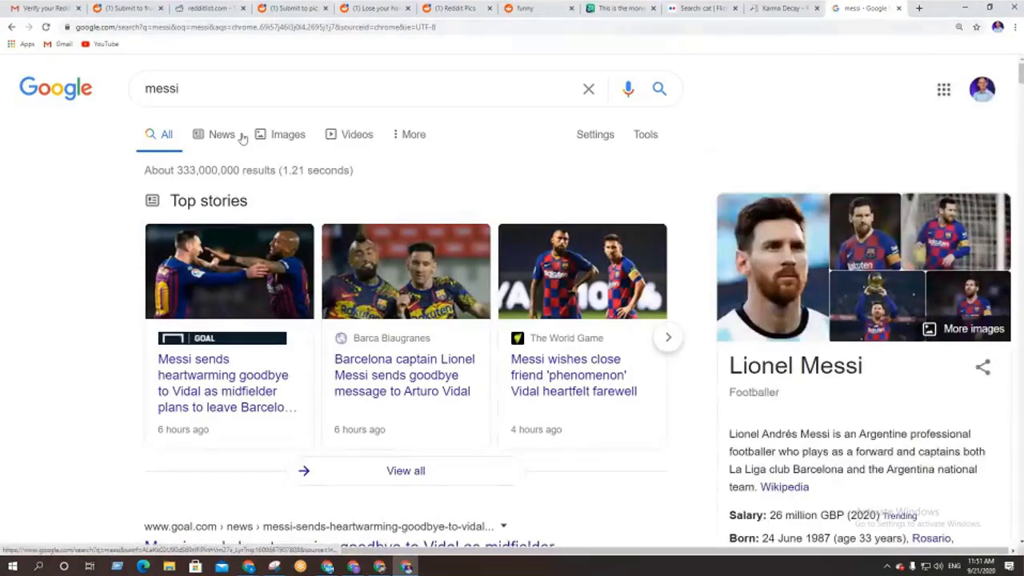
pyautogui.click(270, 137)
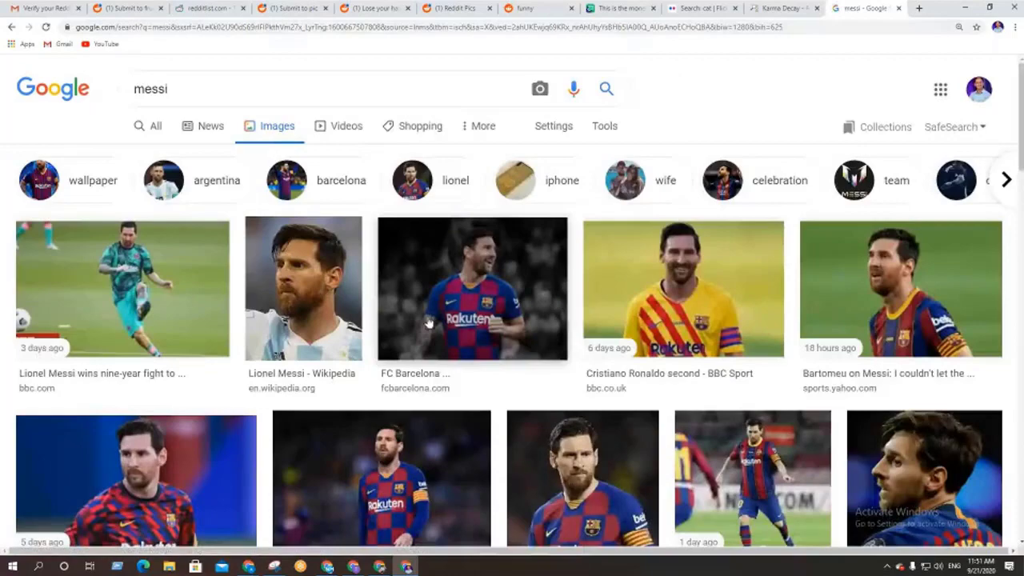
pyautogui.scroll(-2, 517, 319)
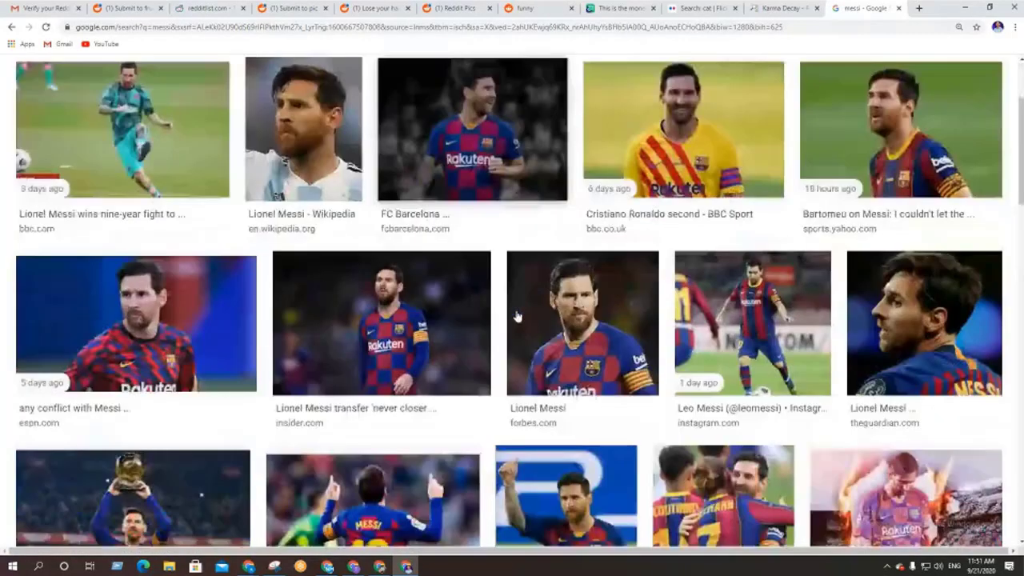
pyautogui.scroll(-2, 518, 317)
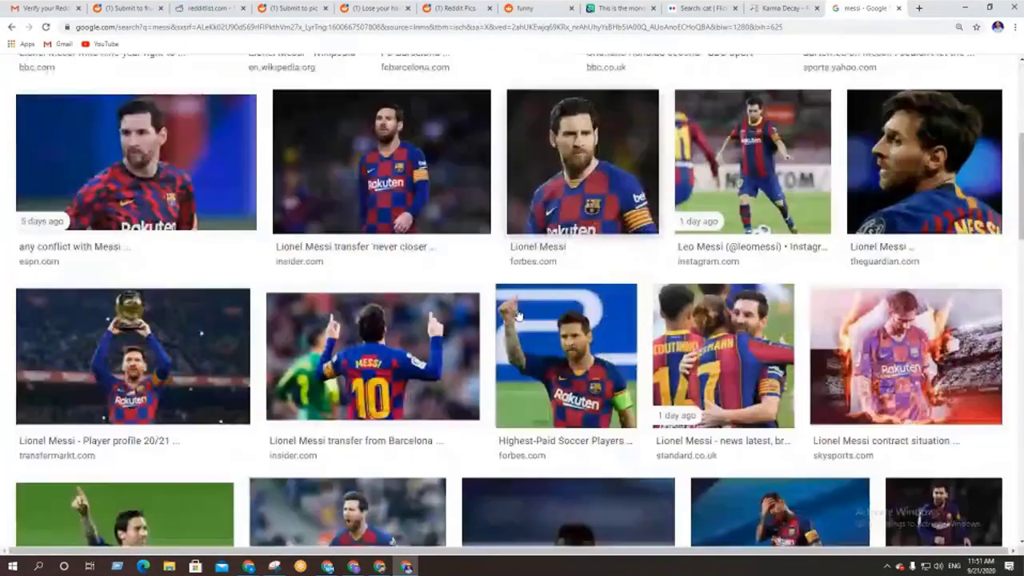
pyautogui.scroll(5, 518, 317)
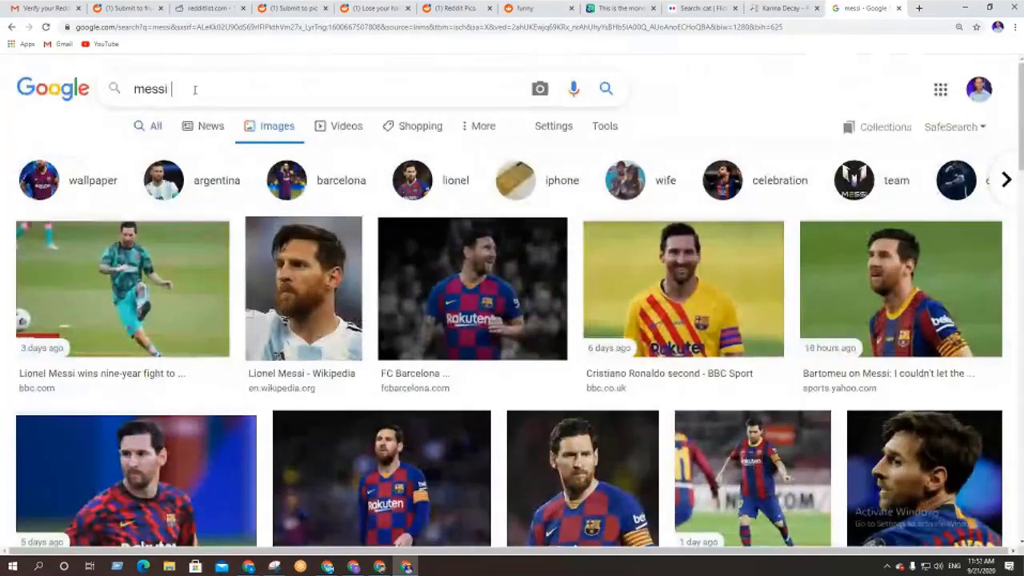
# Refine the image search to 'messi funny pic' and browse the results
pyautogui.click(194, 90)
pyautogui.write('funny')
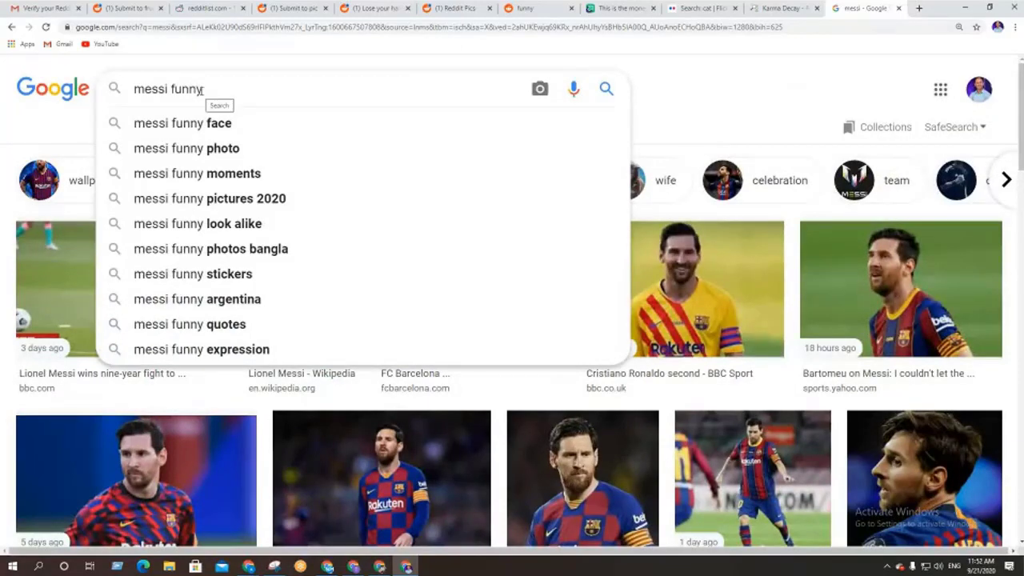
pyautogui.write('pic')
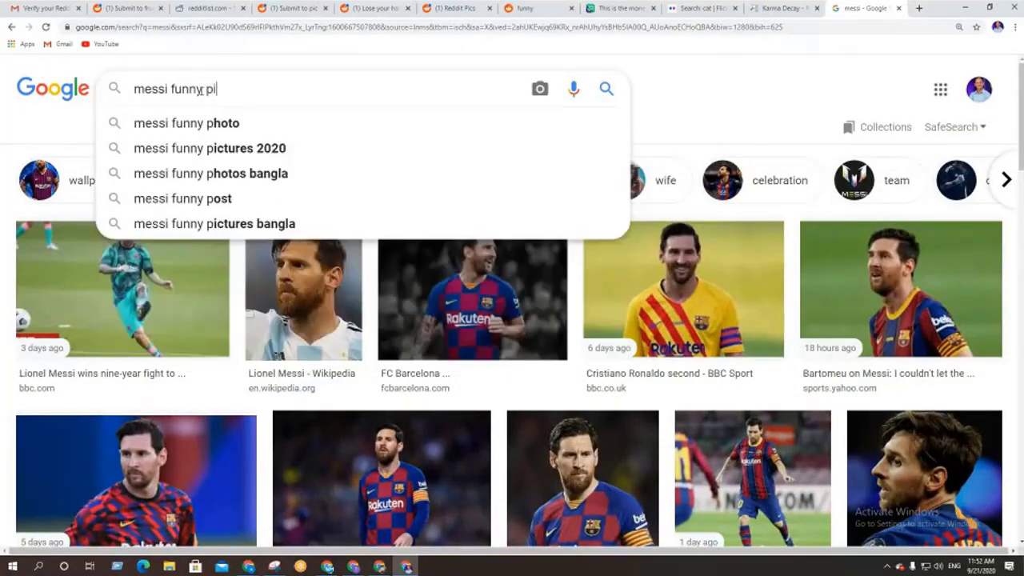
pyautogui.press('Return')
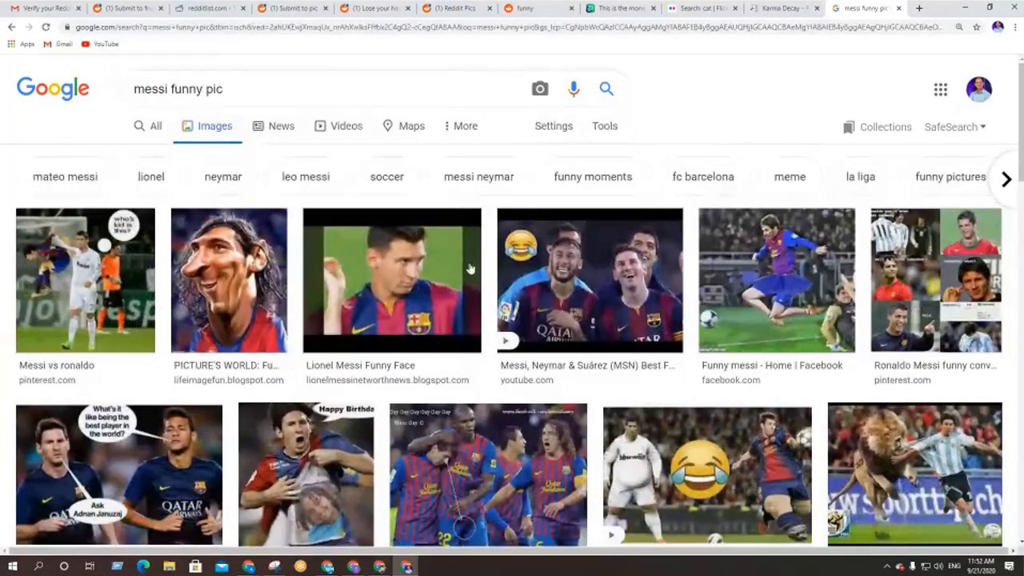
pyautogui.scroll(-1, 461, 270)
pyautogui.scroll(-3, 462, 269)
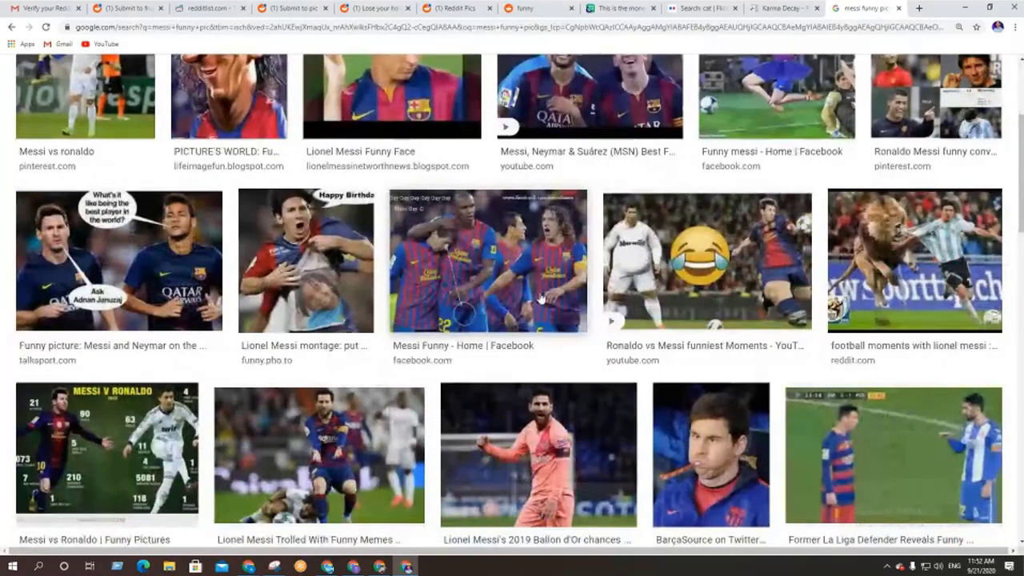
pyautogui.scroll(-1, 373, 293)
pyautogui.scroll(-3, 373, 293)
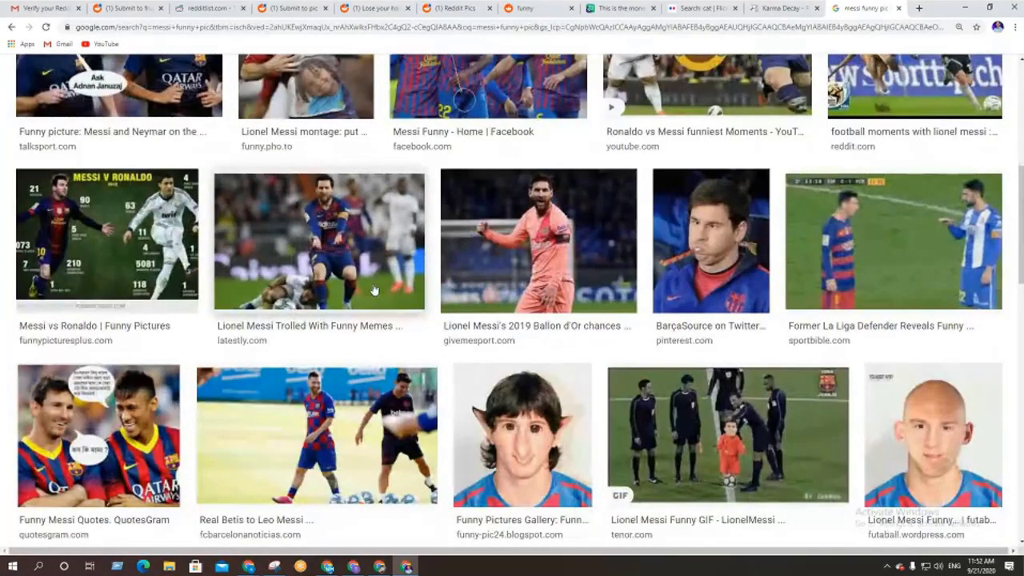
pyautogui.scroll(-2, 373, 291)
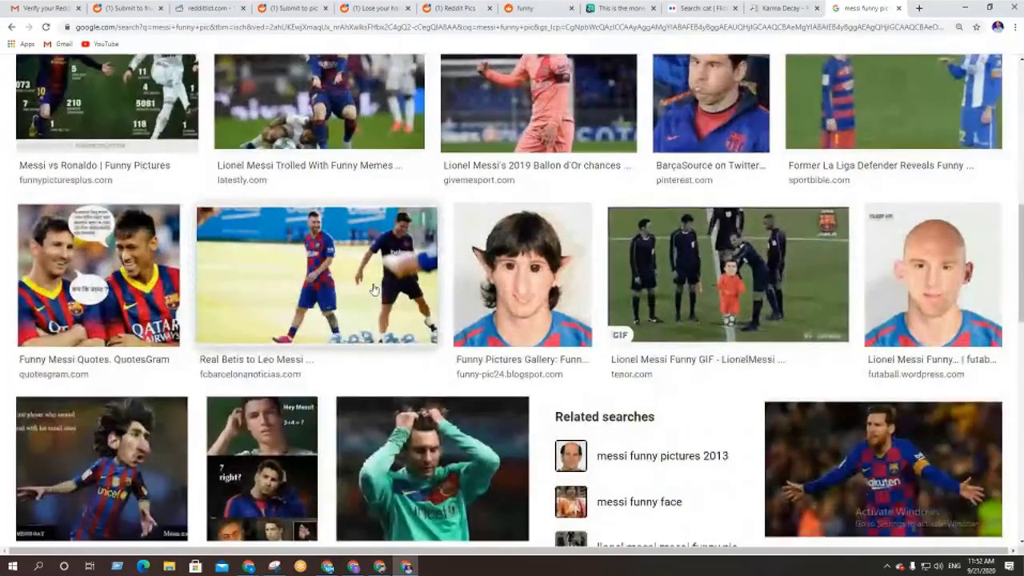
pyautogui.scroll(-5, 373, 289)
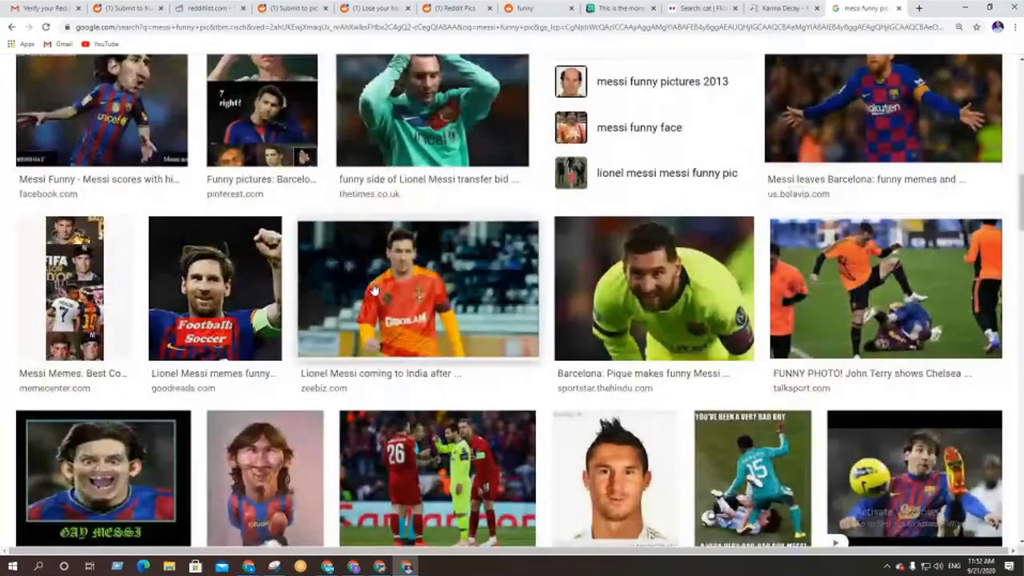
pyautogui.scroll(-3, 373, 290)
pyautogui.scroll(-3, 372, 290)
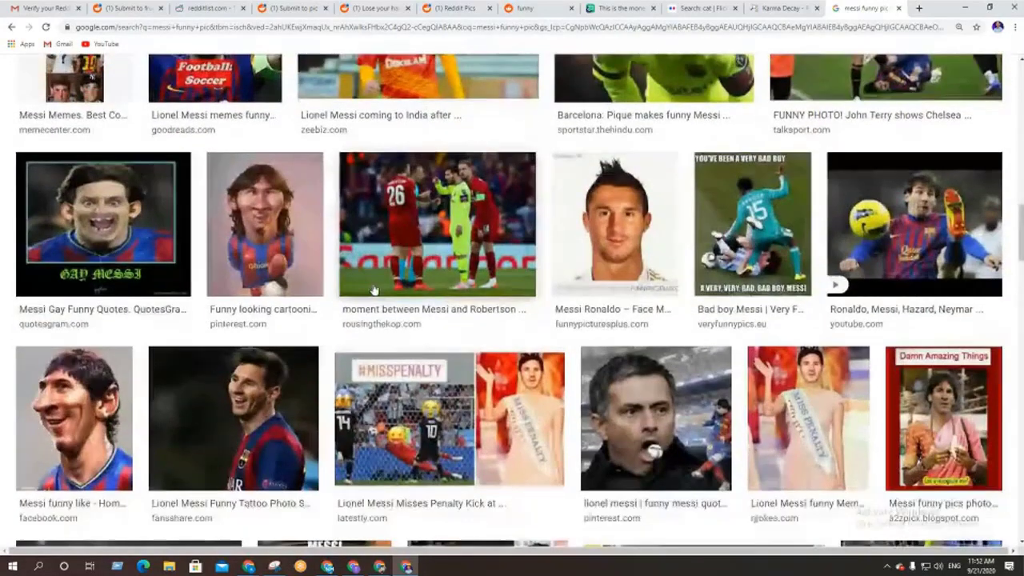
pyautogui.scroll(-3, 373, 290)
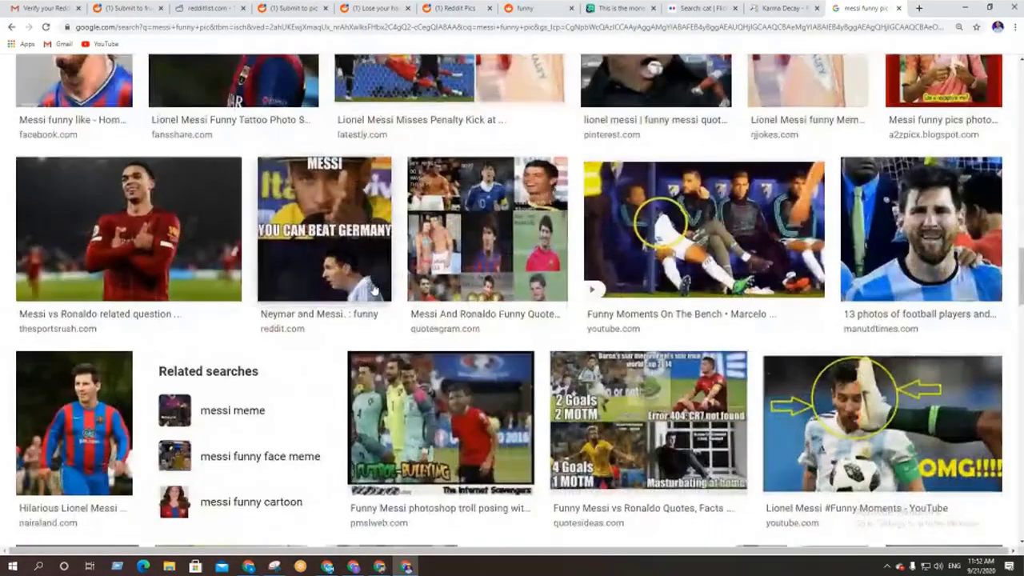
pyautogui.scroll(2, 374, 289)
pyautogui.scroll(6, 373, 290)
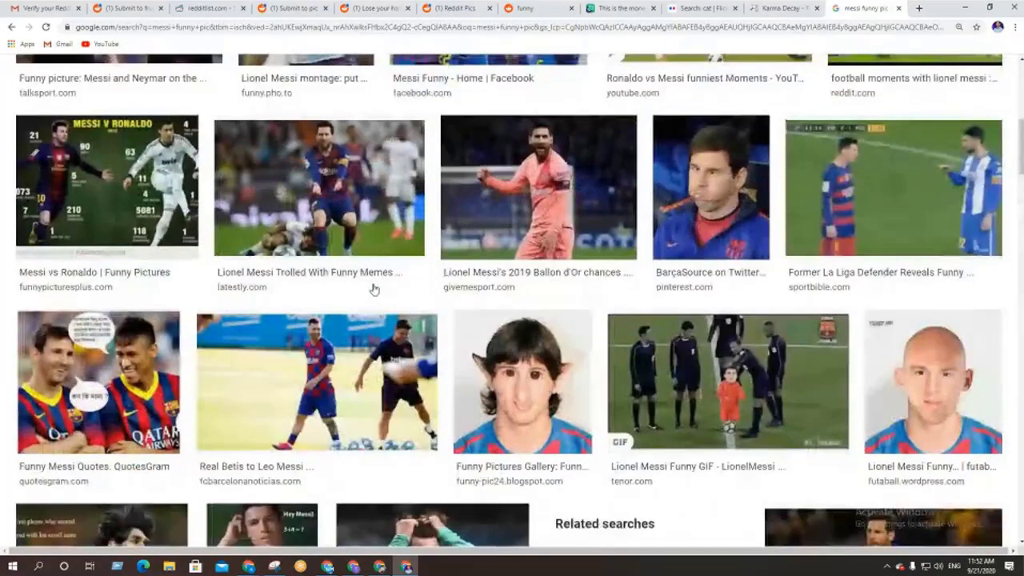
pyautogui.scroll(1, 373, 291)
pyautogui.scroll(2, 372, 290)
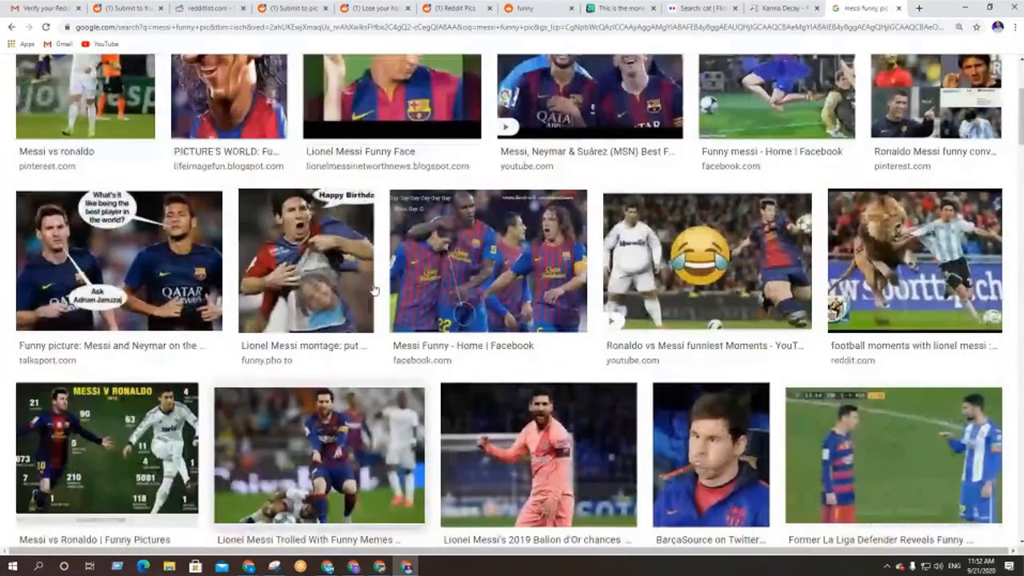
pyautogui.scroll(-3, 373, 291)
pyautogui.scroll(-3, 373, 291)
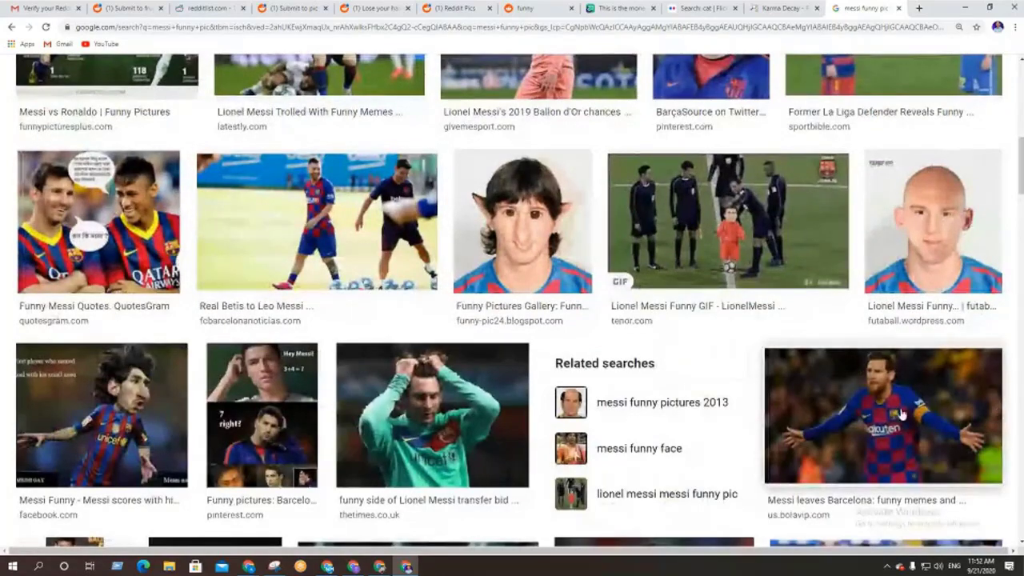
# Preview the 'Messi leaves Barcelona' image, close it, and select the search text
pyautogui.click(896, 414)
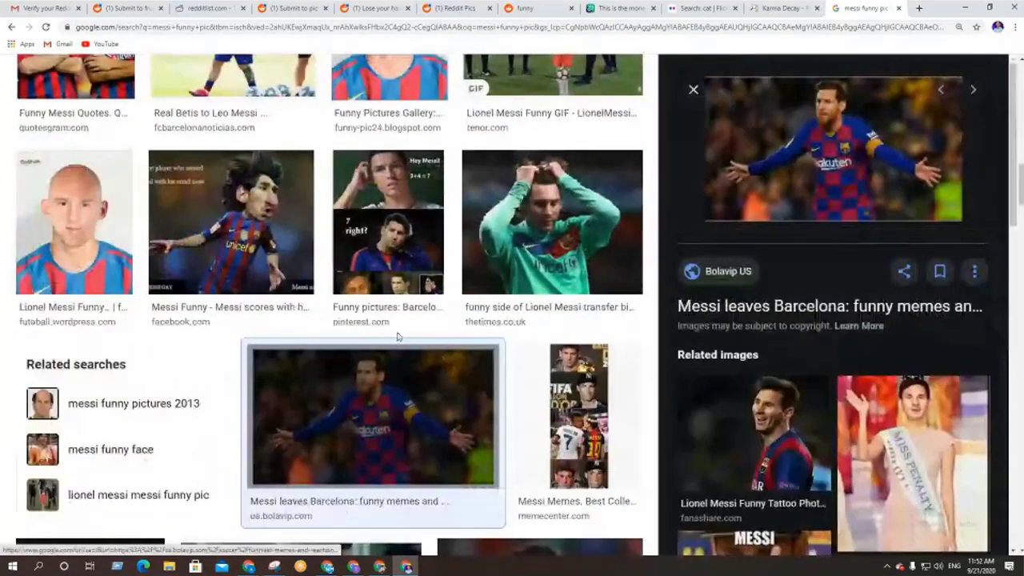
pyautogui.scroll(-5, 773, 405)
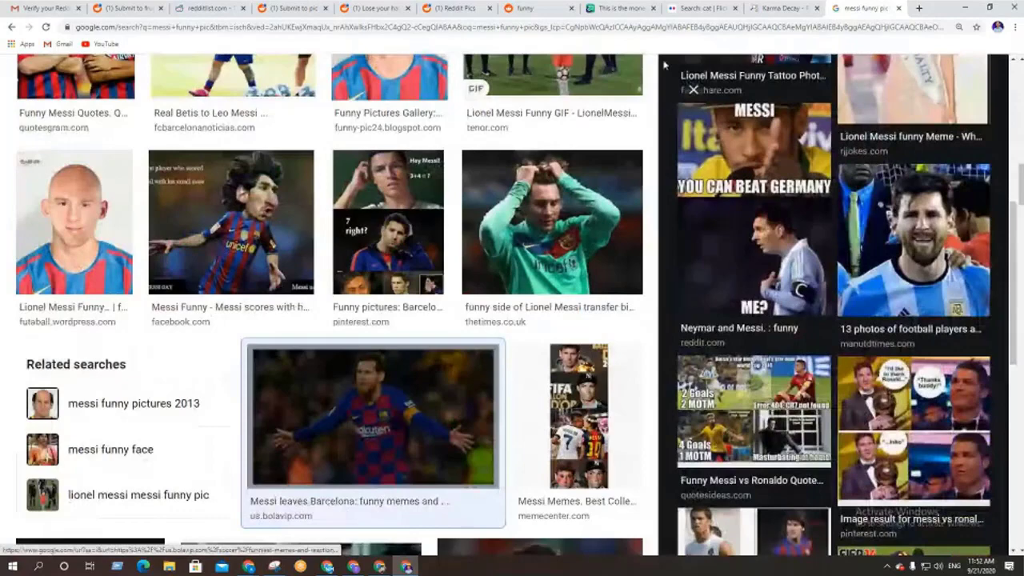
pyautogui.scroll(5, 665, 66)
pyautogui.click(693, 89)
pyautogui.scroll(3, 177, 200)
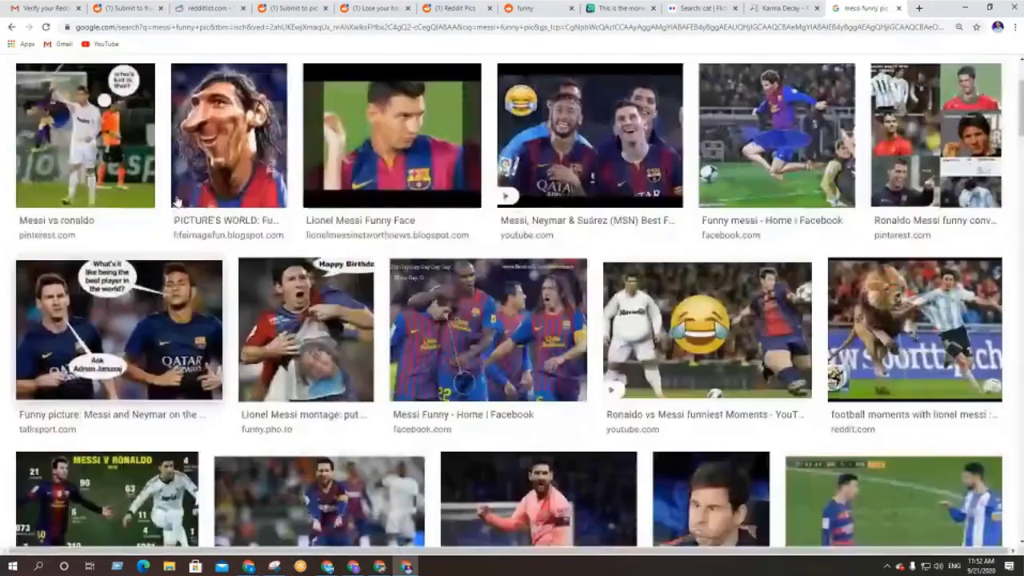
pyautogui.scroll(2, 178, 201)
pyautogui.moveTo(221, 89); pyautogui.dragTo(128, 89)
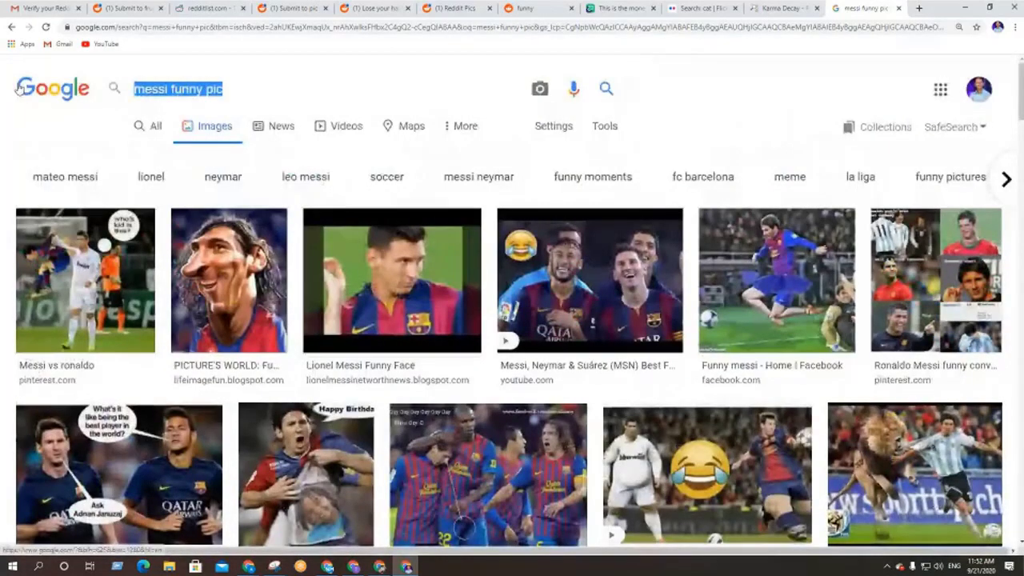
# Search Google Images for 'funny football' and scroll through the results
pyautogui.write('funn')
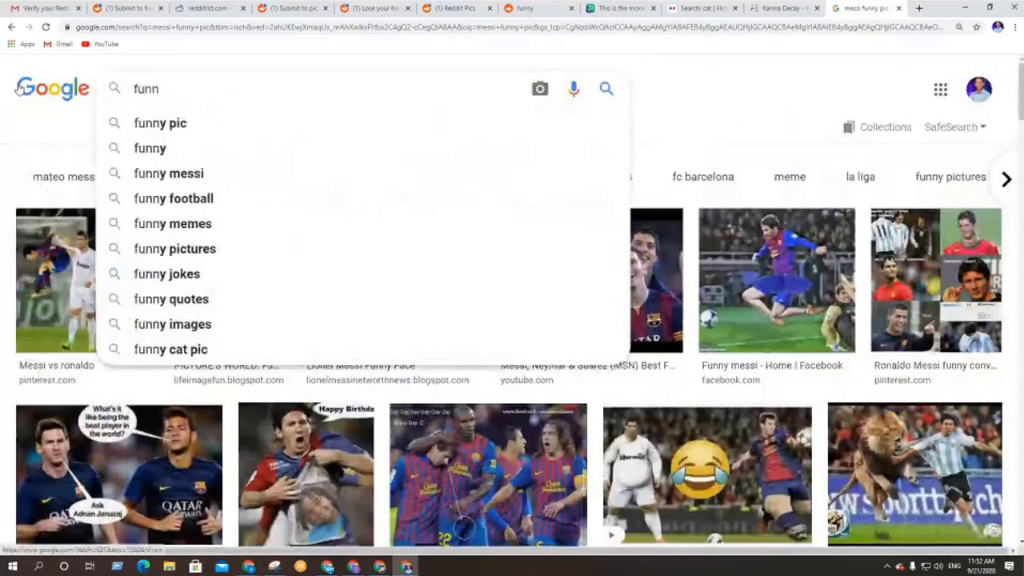
pyautogui.write('y')
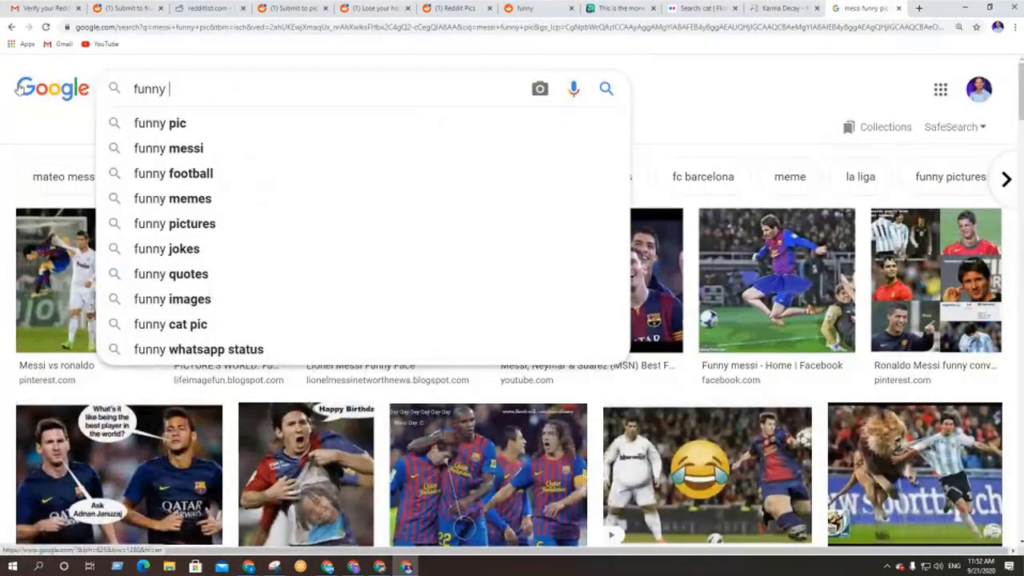
pyautogui.click(152, 182)
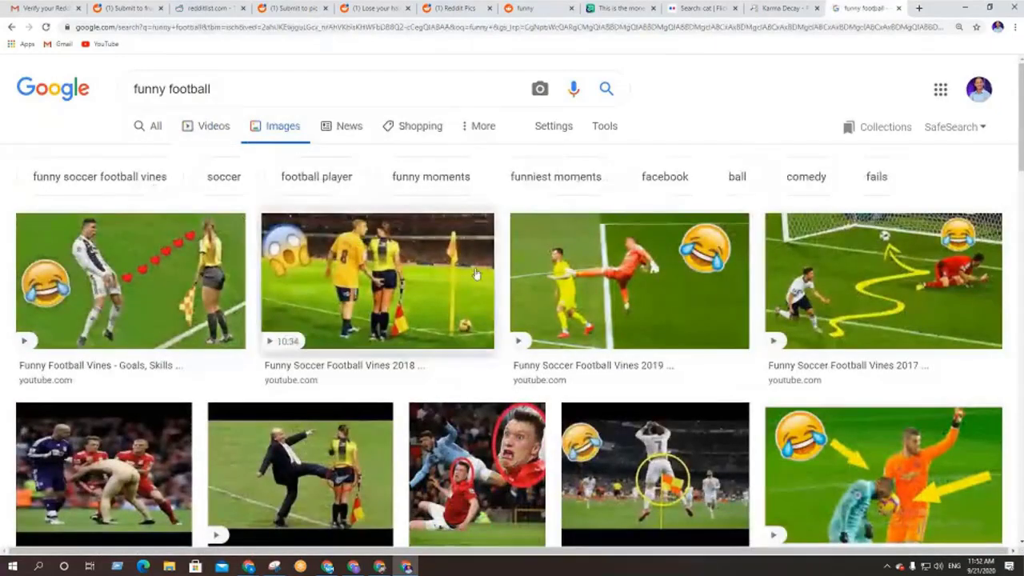
pyautogui.scroll(-1, 476, 266)
pyautogui.scroll(-6, 475, 265)
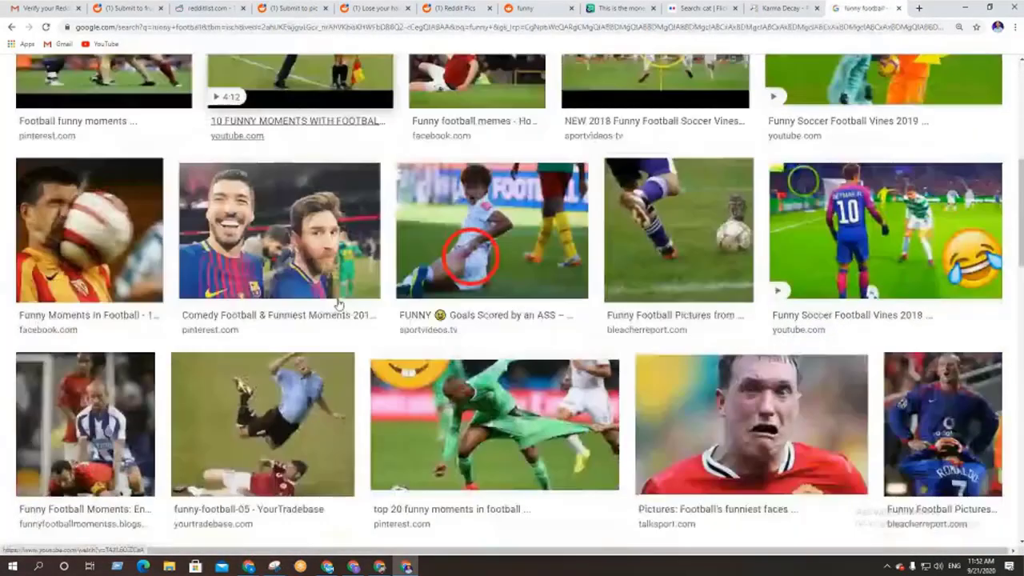
pyautogui.scroll(-3, 368, 300)
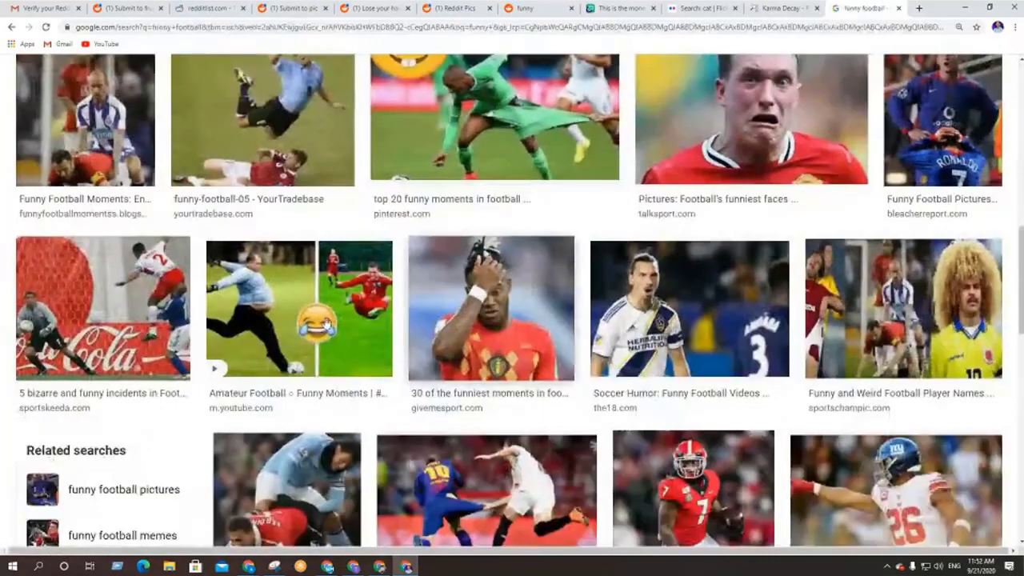
pyautogui.scroll(-3, 623, 286)
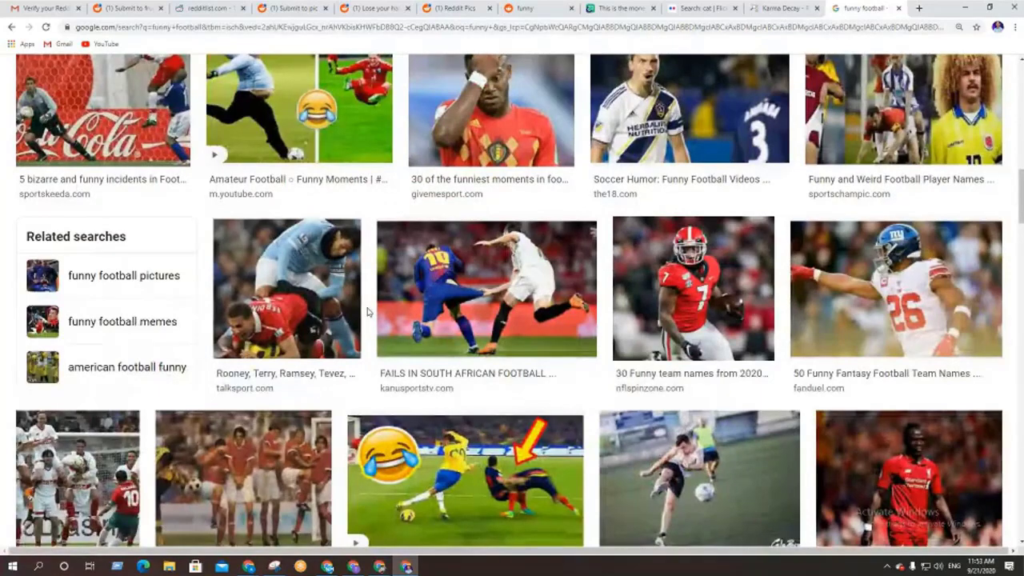
pyautogui.scroll(-2, 589, 319)
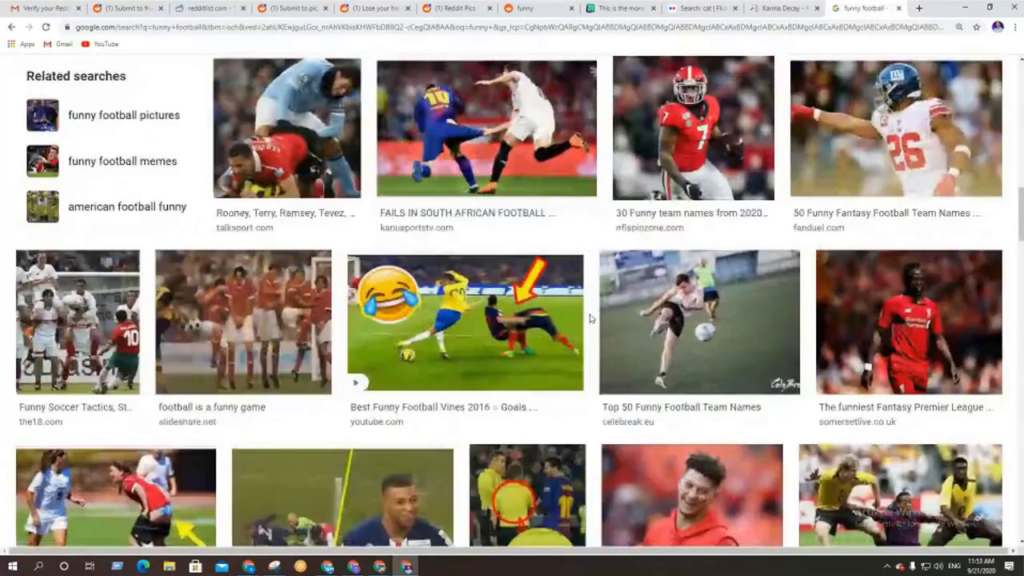
pyautogui.scroll(10, 441, 186)
pyautogui.scroll(5, 441, 187)
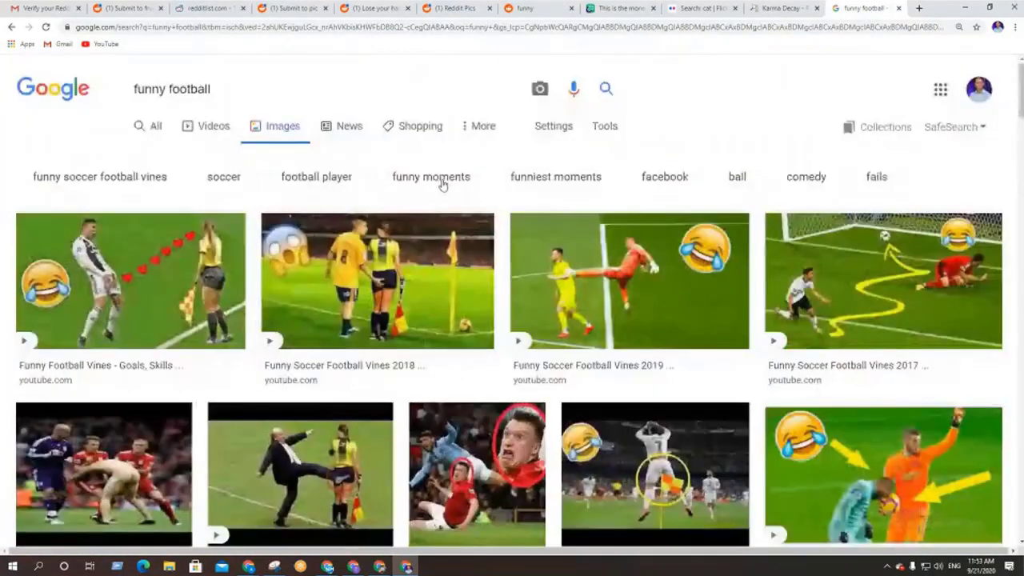
# Select the search text, then move through the Karma Decay and Flickr tabs
pyautogui.moveTo(212, 88); pyautogui.dragTo(61, 78)
pyautogui.hotkey('ctrl', 'c')
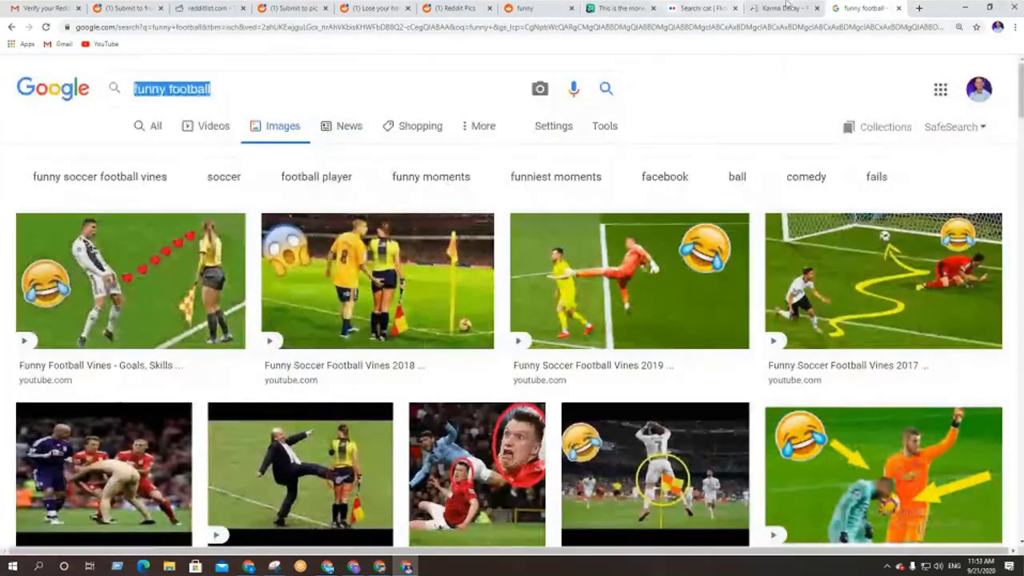
pyautogui.click(785, 8)
pyautogui.click(703, 7)
# On the Imgur tab, search for the pasted 'funny football' terms and browse the results
pyautogui.click(618, 7)
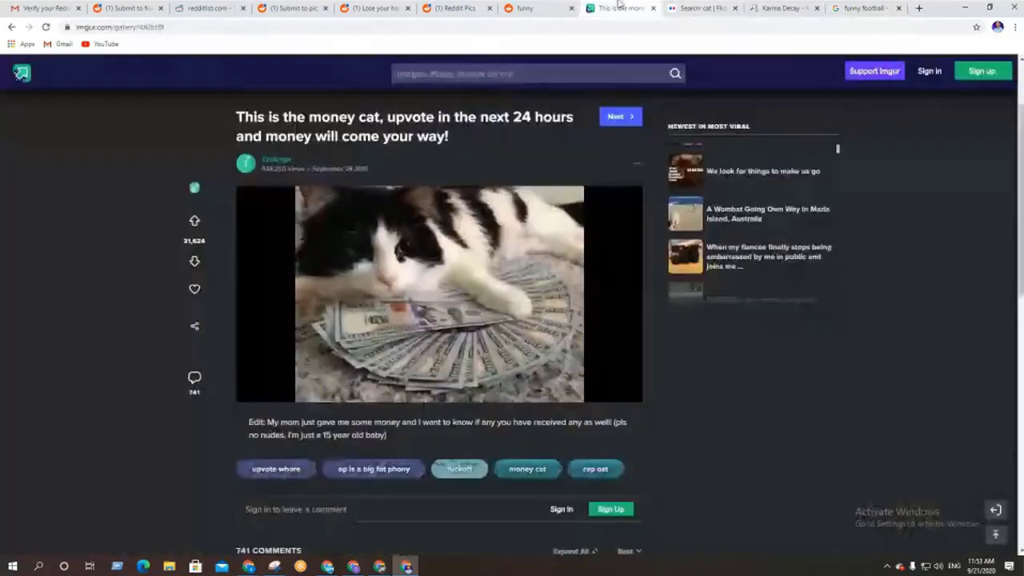
pyautogui.click(555, 73)
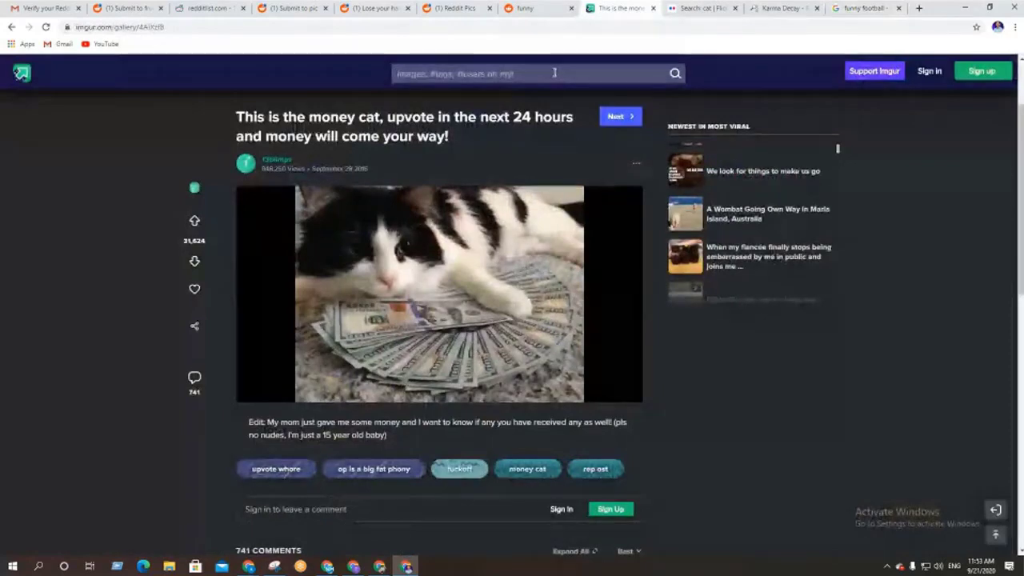
pyautogui.hotkey('ctrl', 'v')
pyautogui.press('Return')
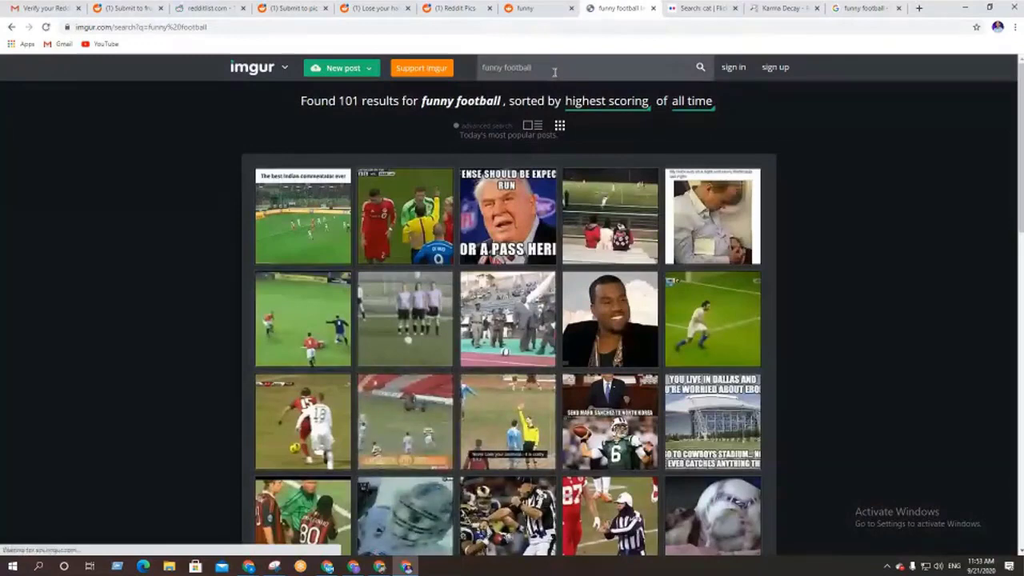
pyautogui.moveTo(507, 336)
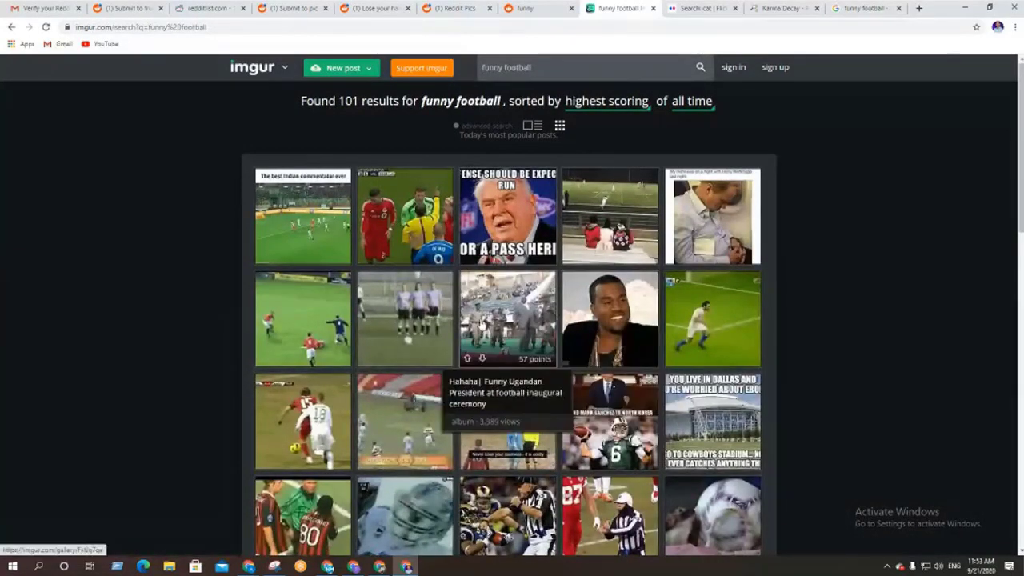
pyautogui.scroll(-5, 460, 269)
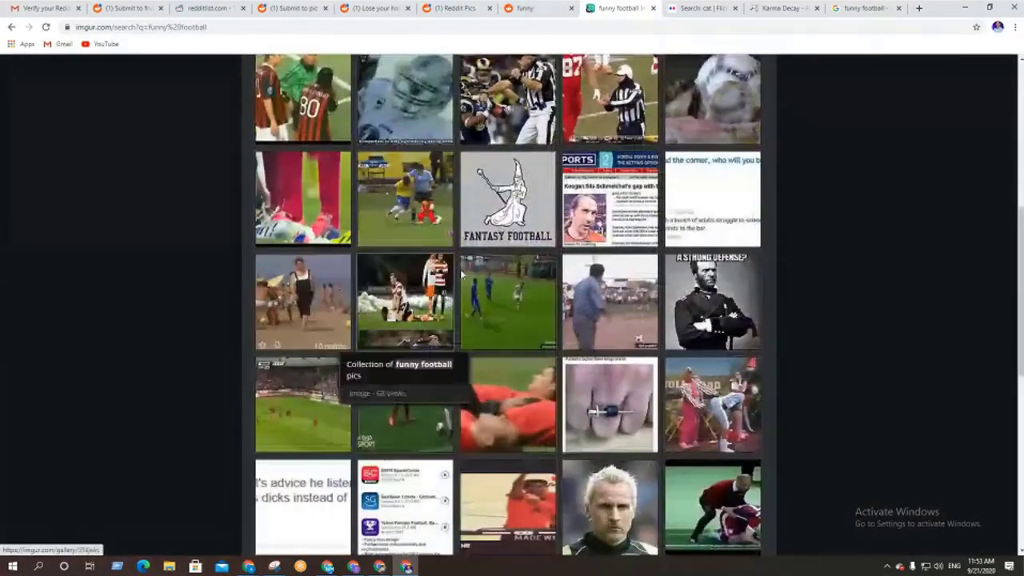
pyautogui.scroll(-2, 404, 384)
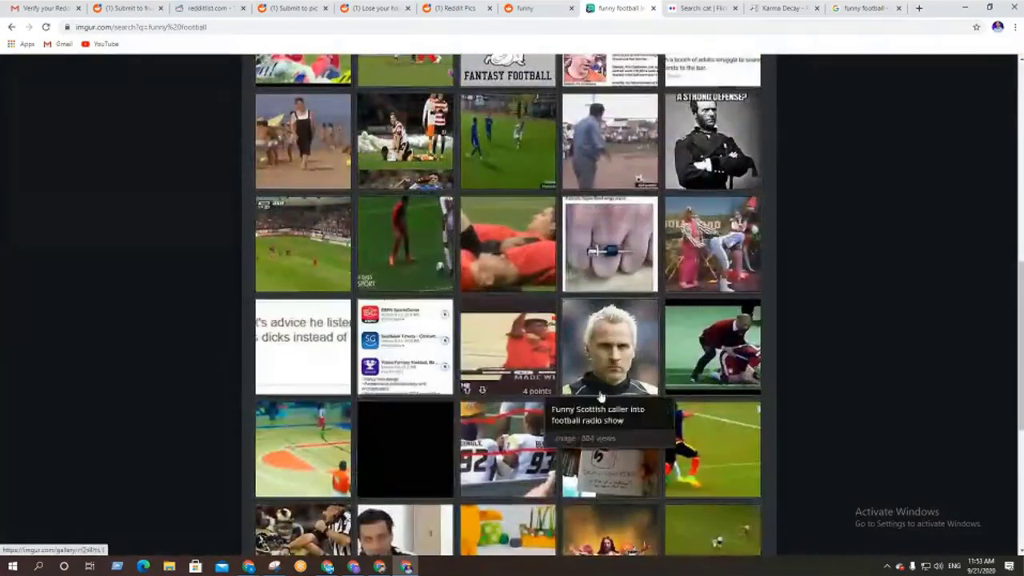
pyautogui.scroll(-3, 516, 376)
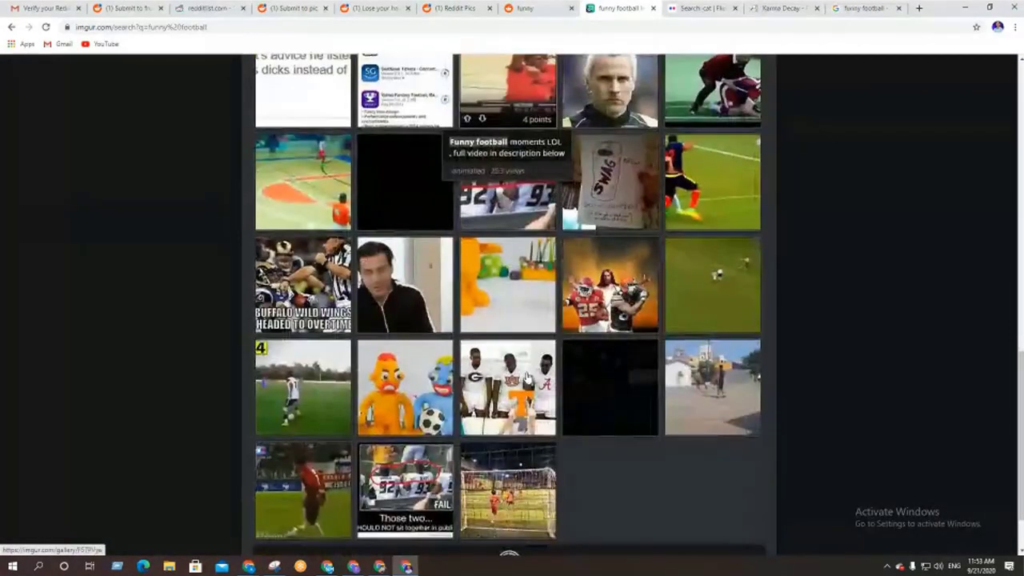
pyautogui.scroll(-1, 526, 377)
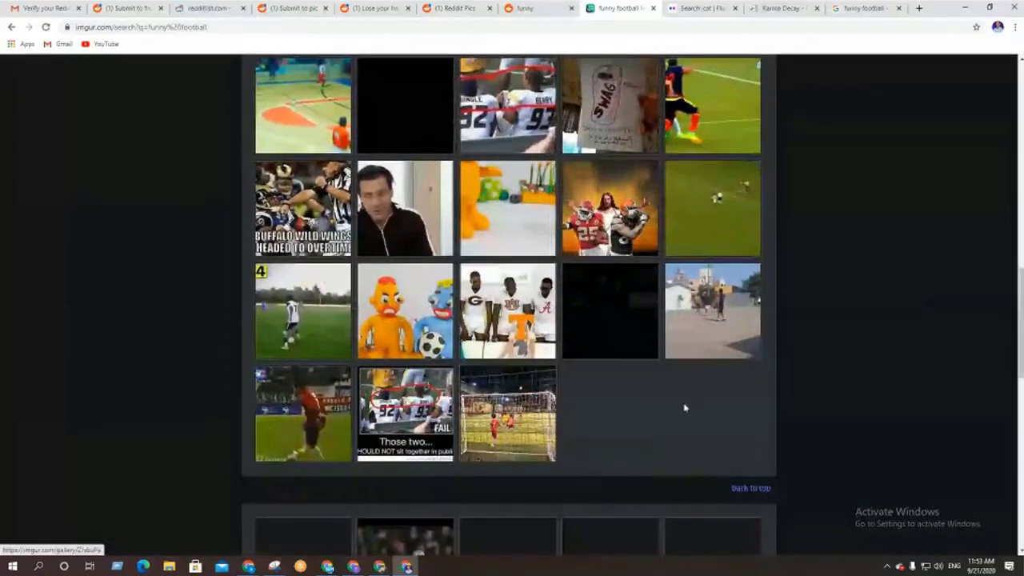
pyautogui.scroll(15, 685, 409)
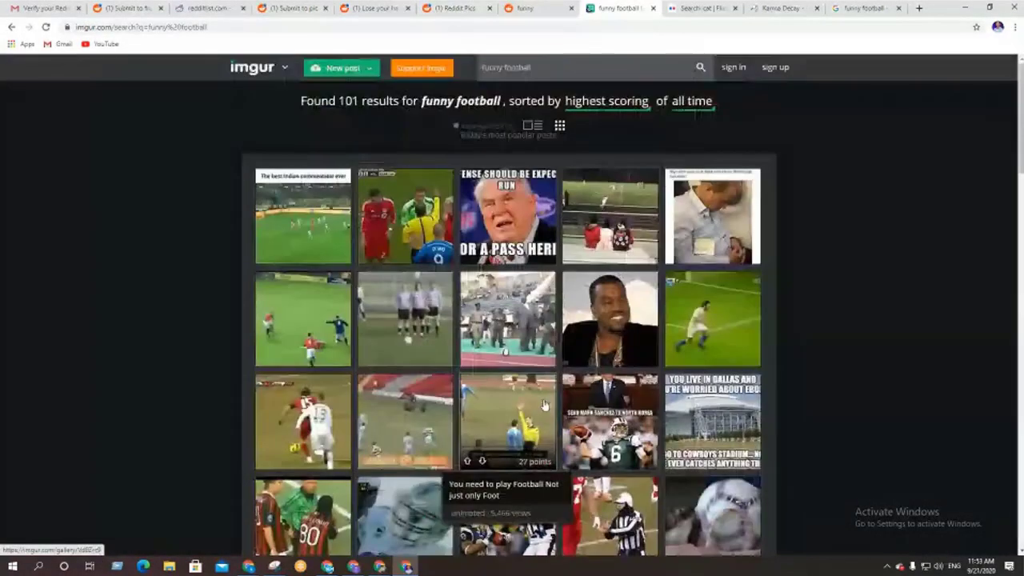
# Open the 'fairplay football?' post, go back, and return to the Google Images tab
pyautogui.click(415, 216)
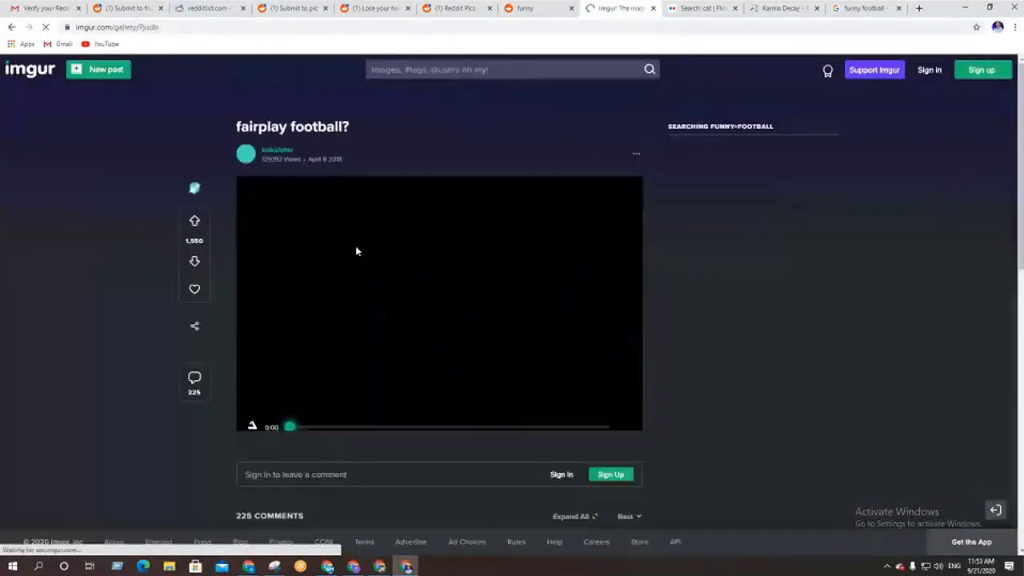
pyautogui.click(12, 28)
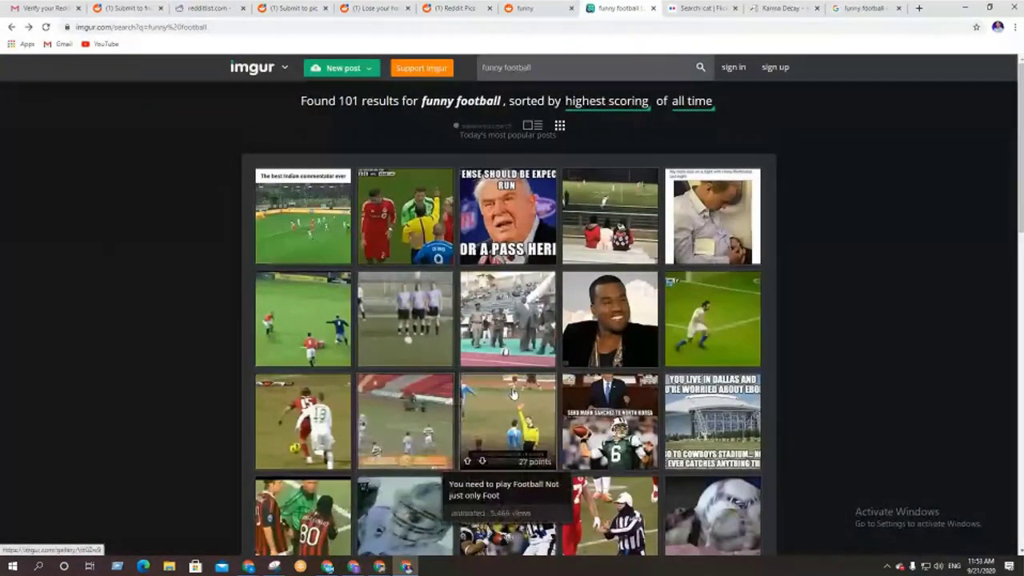
pyautogui.scroll(-4, 507, 393)
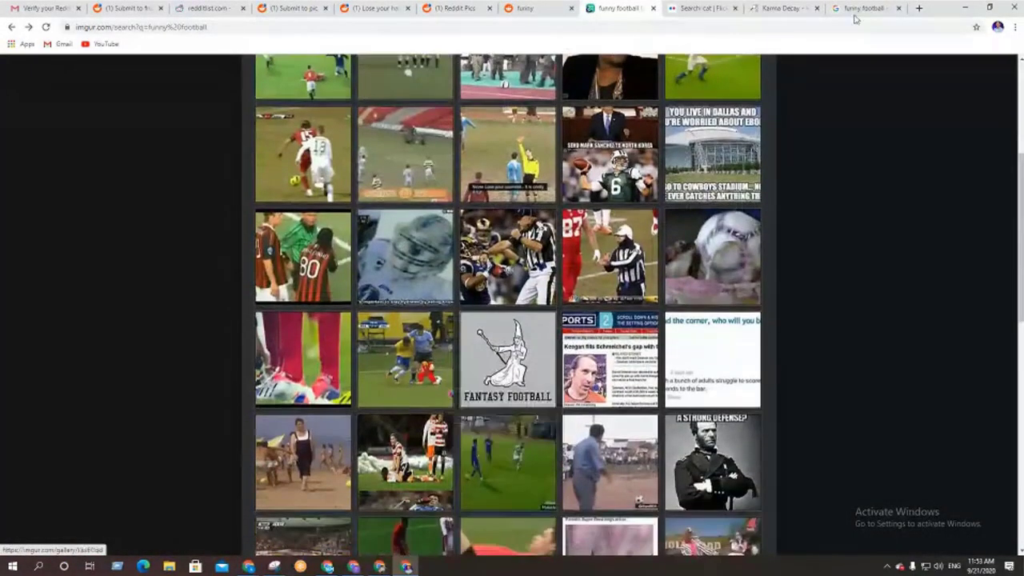
pyautogui.click(864, 8)
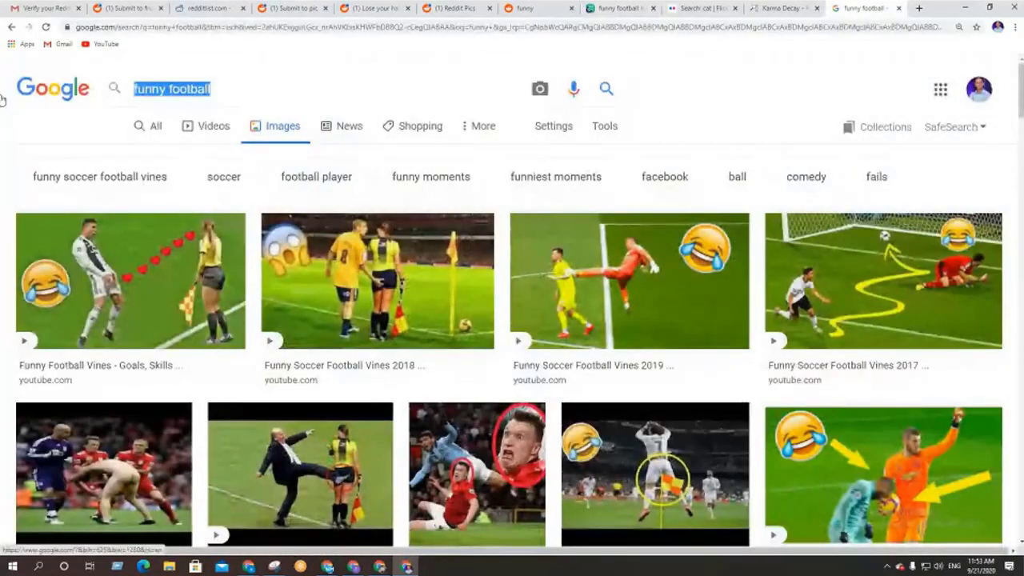
# Search Google Images for 'funny cat'
pyautogui.write('funny c')
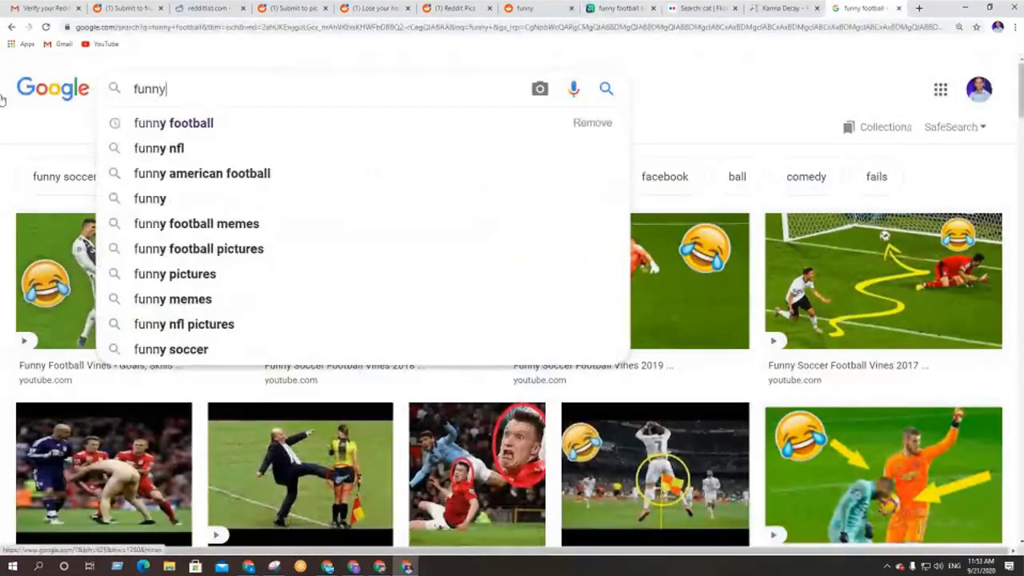
pyautogui.write('at')
pyautogui.press('Return')
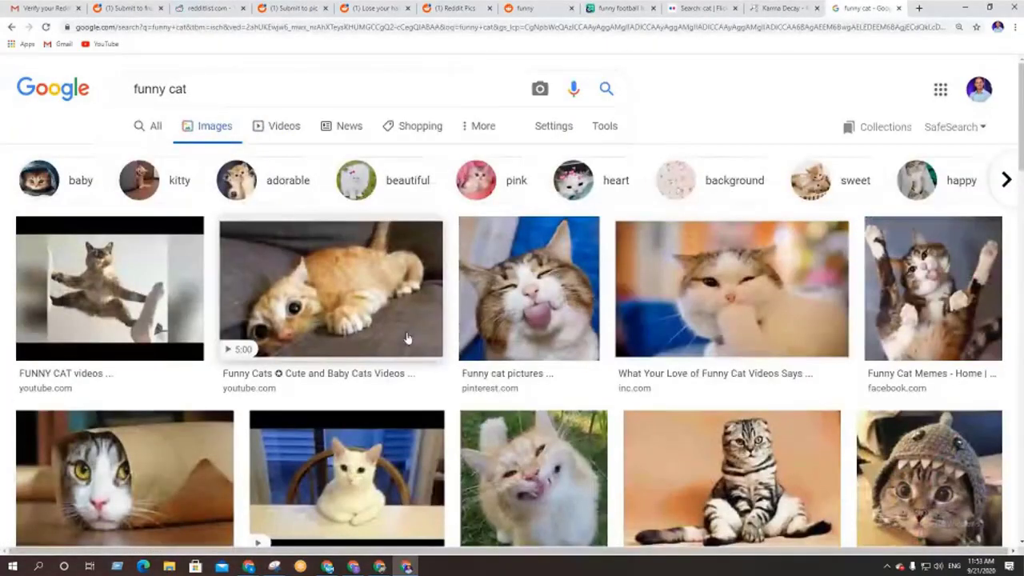
pyautogui.scroll(-1, 407, 339)
pyautogui.scroll(-2, 294, 358)
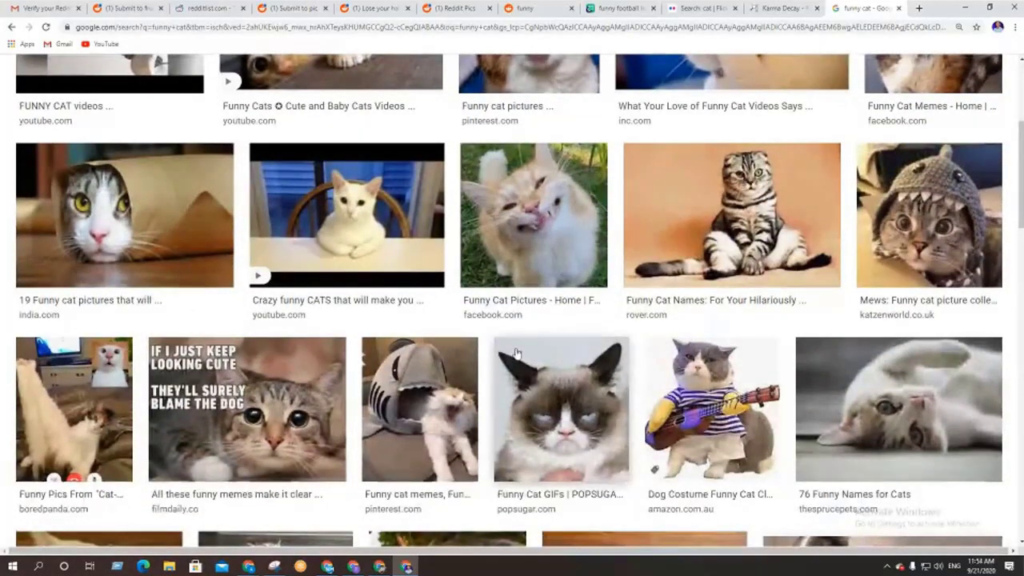
# Preview the Facebook Funny Cat Pictures result and open the shark-hat cat image in a new tab
pyautogui.click(545, 240)
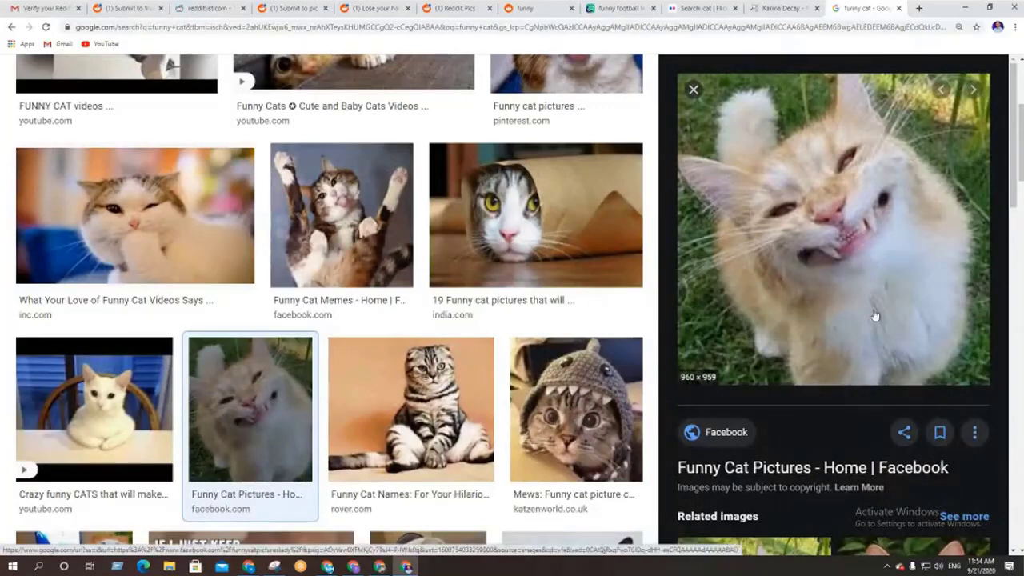
pyautogui.scroll(-3, 874, 309)
pyautogui.scroll(-2, 872, 303)
pyautogui.scroll(-3, 873, 303)
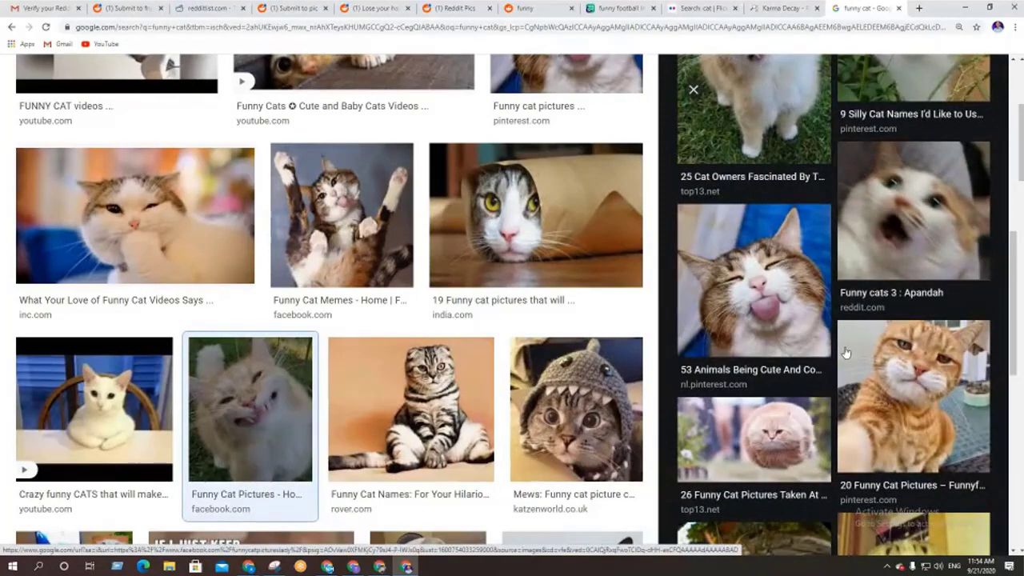
pyautogui.scroll(5, 846, 352)
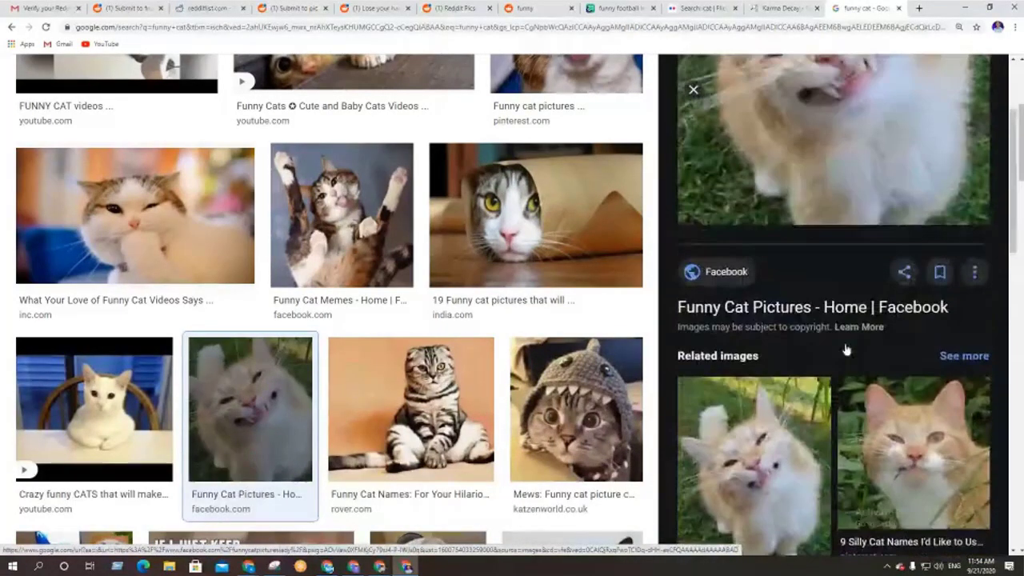
pyautogui.scroll(-4, 837, 364)
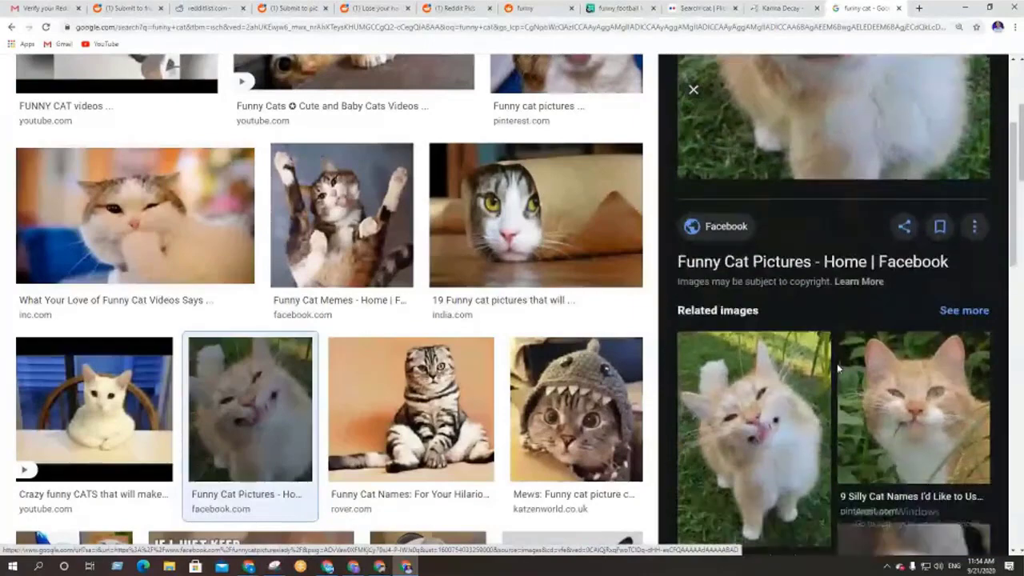
pyautogui.scroll(-1, 837, 370)
pyautogui.middleClick(576, 410)
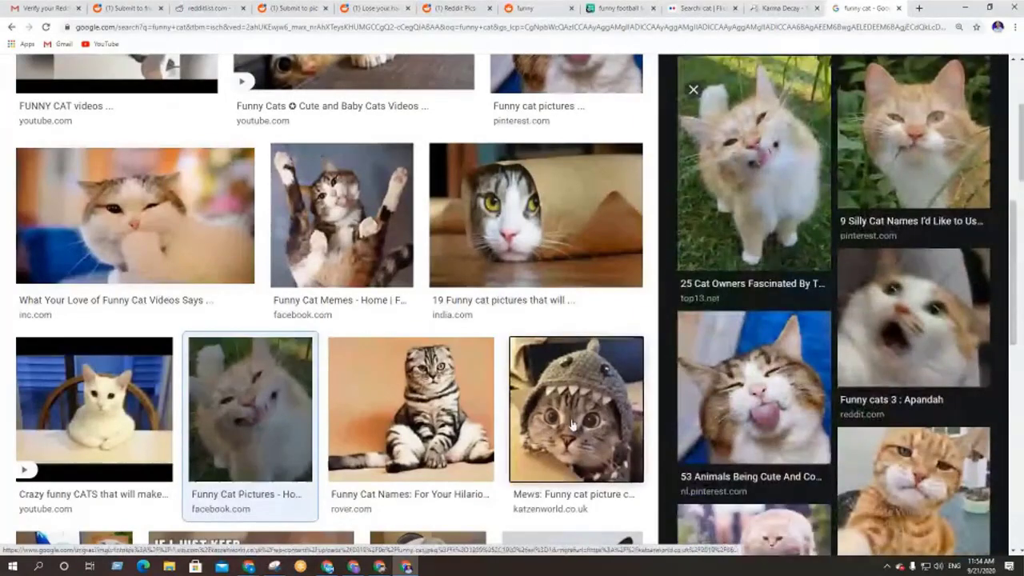
pyautogui.click(864, 6)
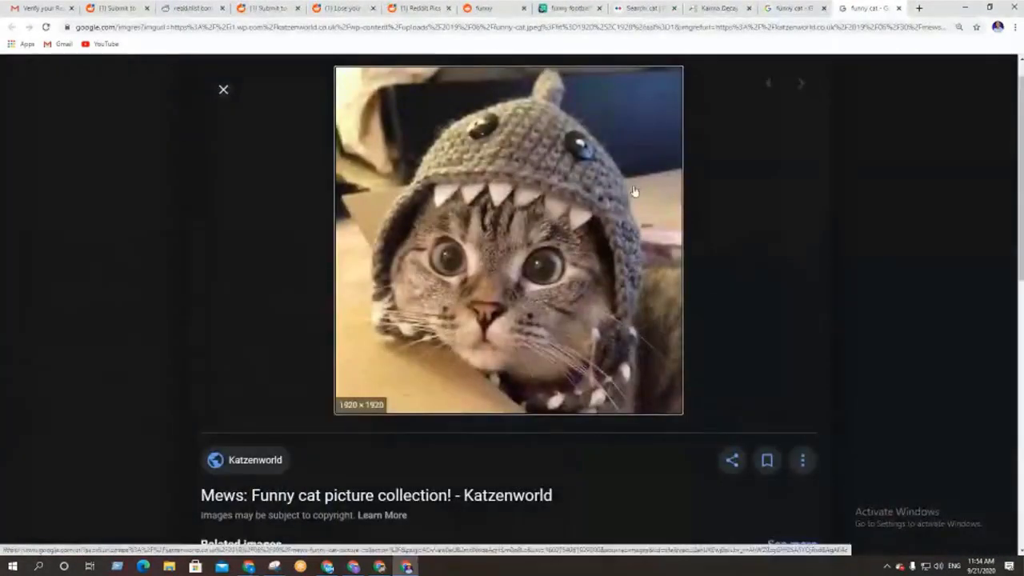
pyautogui.scroll(-4, 499, 250)
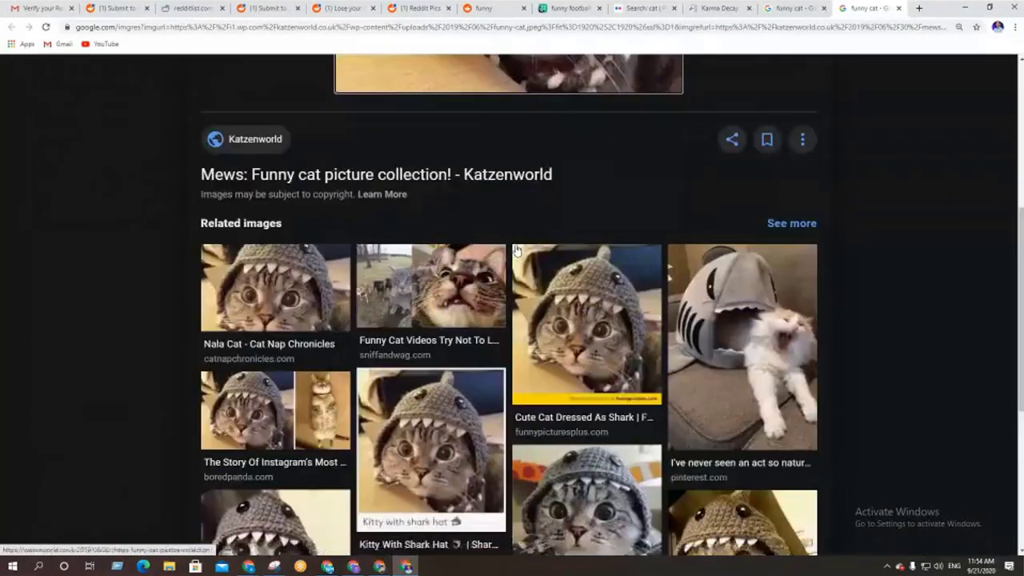
pyautogui.scroll(5, 520, 241)
# Save the shark-hat cat image to disk as funny-cat
pyautogui.rightClick(529, 176)
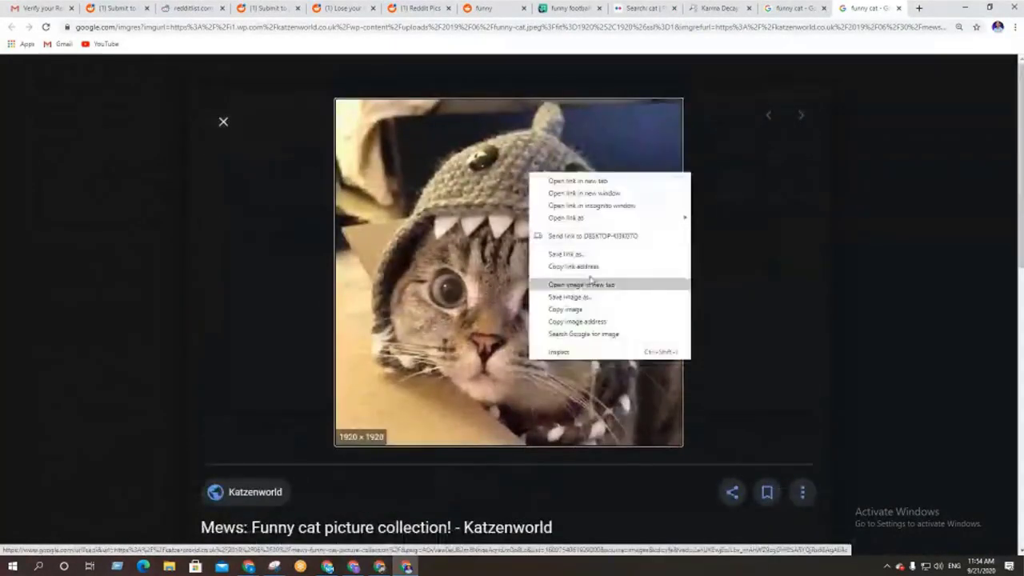
pyautogui.click(588, 300)
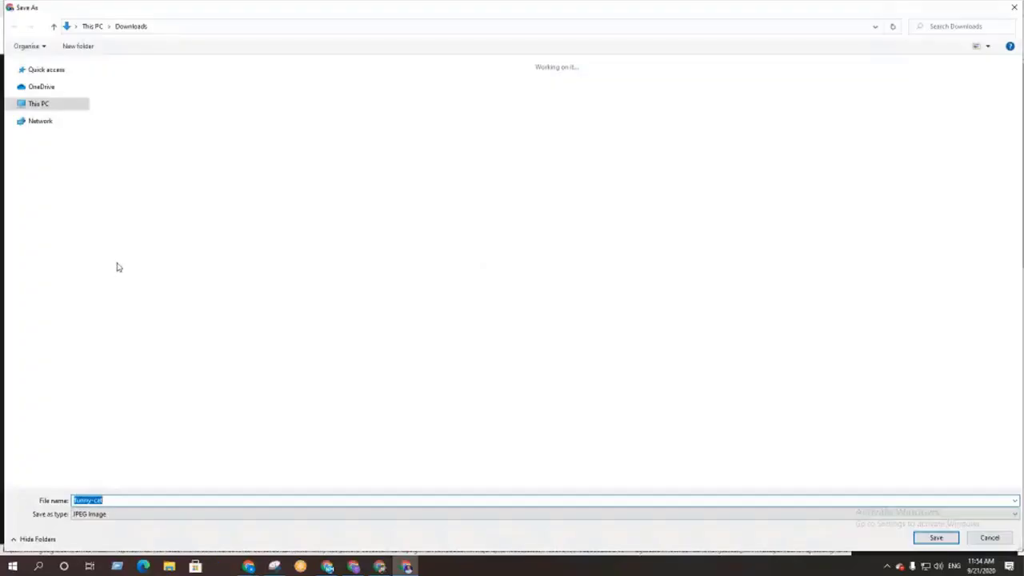
pyautogui.click(929, 540)
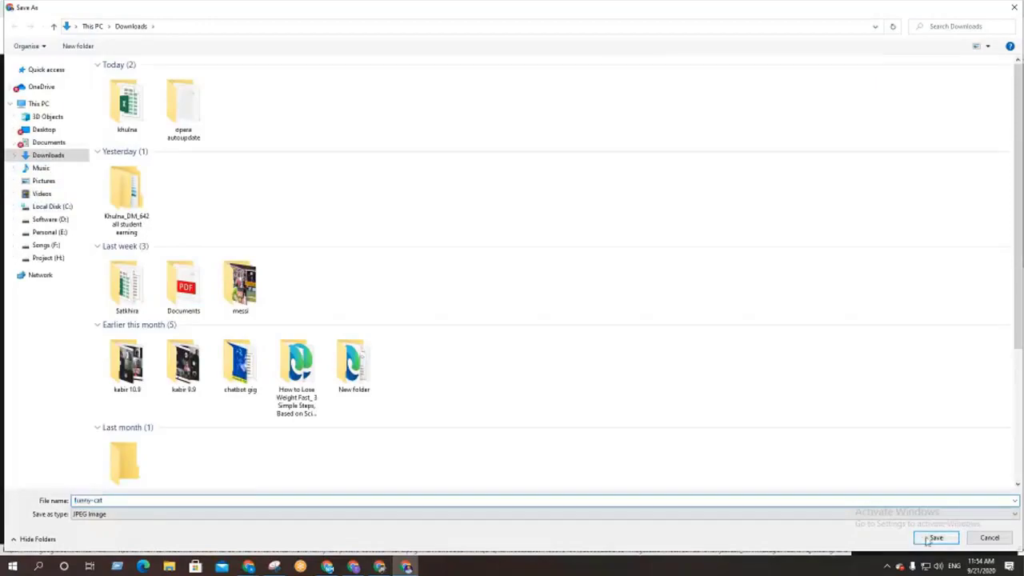
# On the Karma Decay tab, trim the address to karmadecay.com and load its home page
pyautogui.click(705, 7)
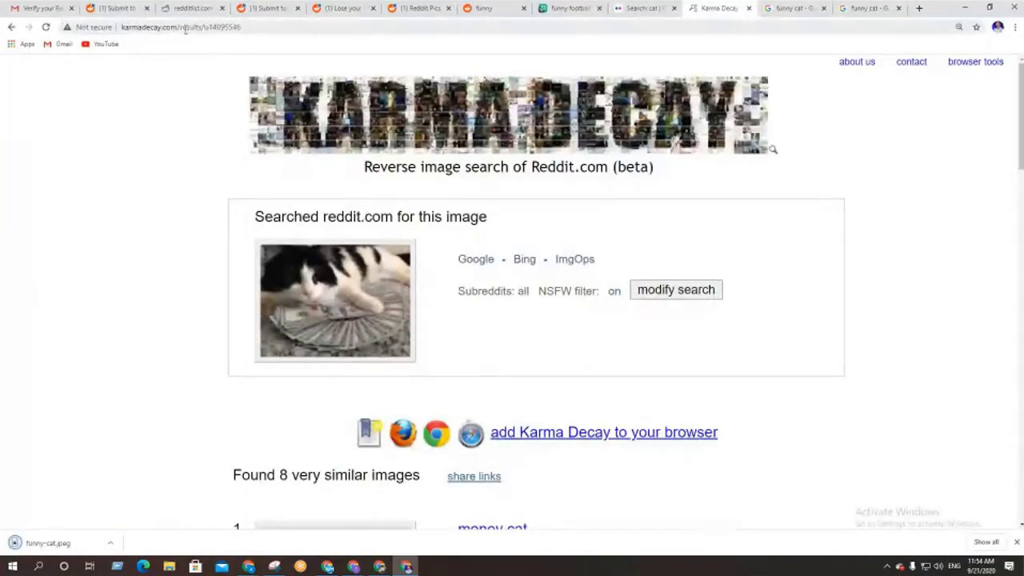
pyautogui.moveTo(176, 28); pyautogui.dragTo(103, 27)
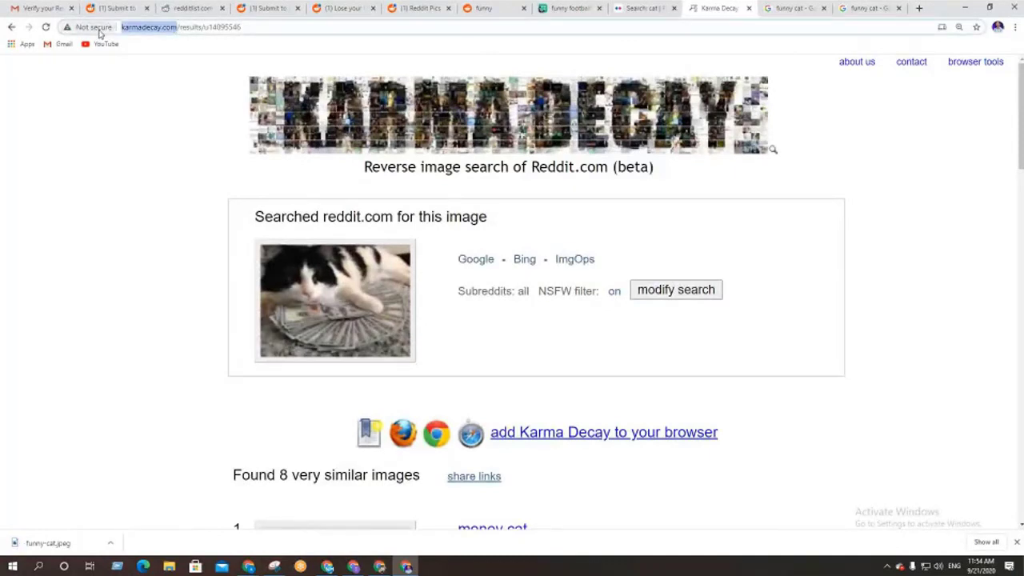
pyautogui.press('Return')
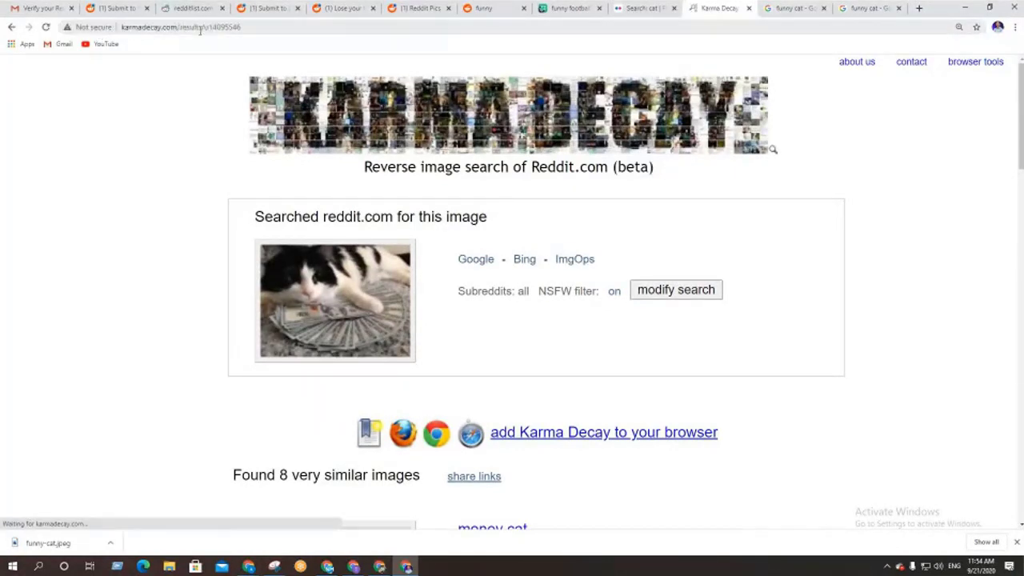
pyautogui.click(251, 28)
pyautogui.click(268, 29)
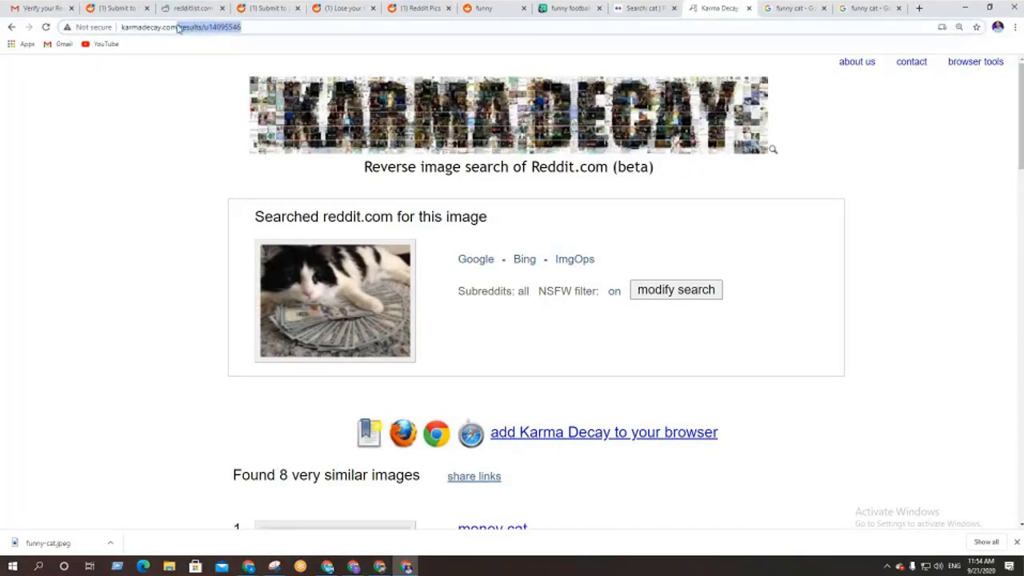
pyautogui.press('BackSpace')
pyautogui.press('Return')
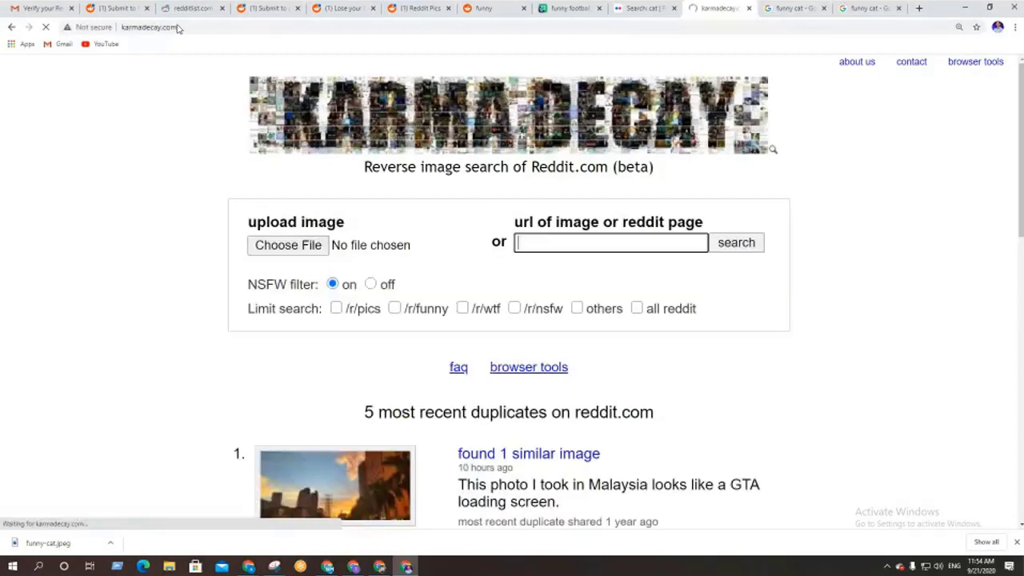
# Upload funny-cat.jpeg for a reverse search and scroll through the 33 similar results
pyautogui.click(288, 245)
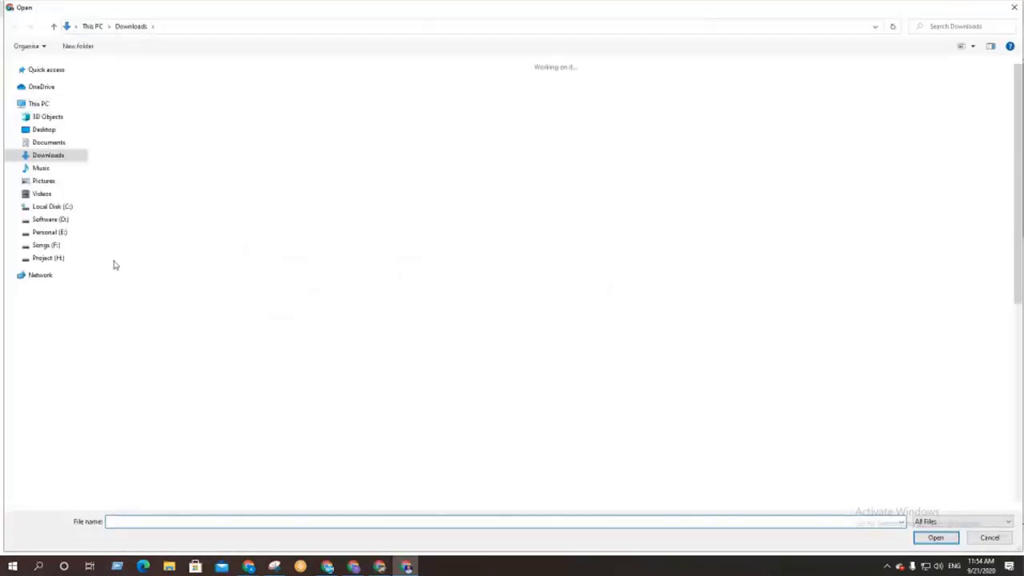
pyautogui.doubleClick(123, 130)
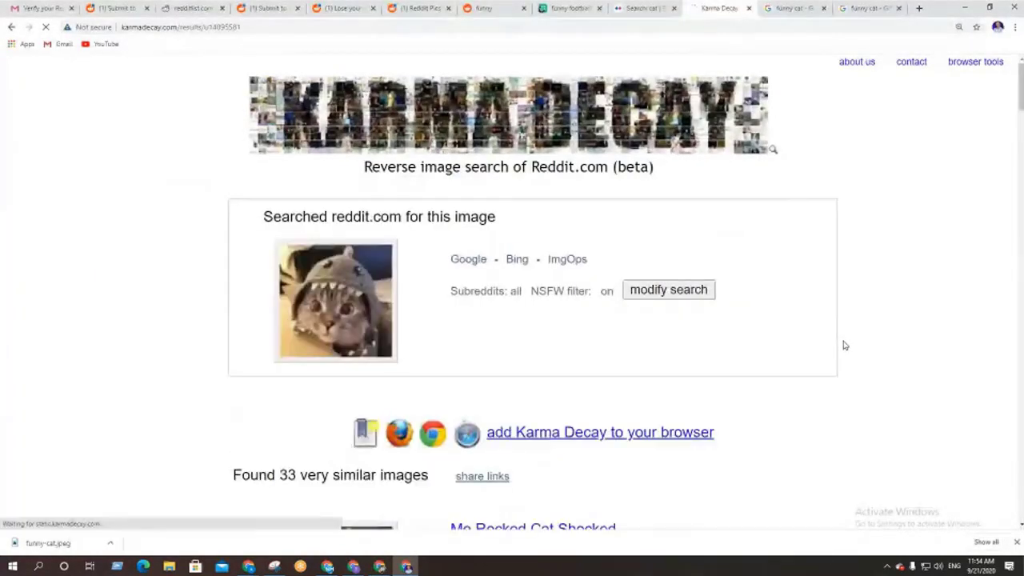
pyautogui.scroll(-3, 856, 365)
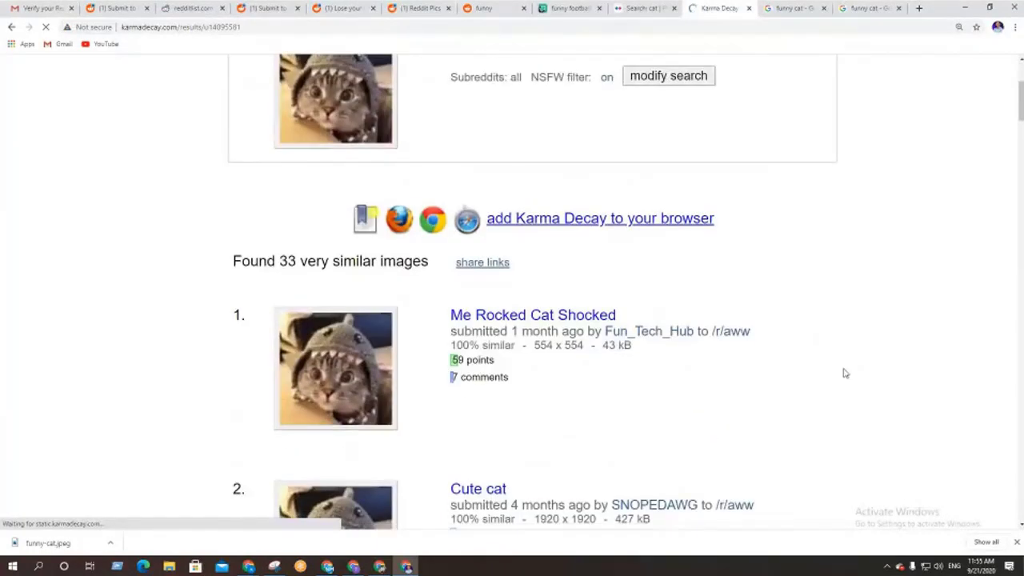
pyautogui.scroll(-6, 857, 373)
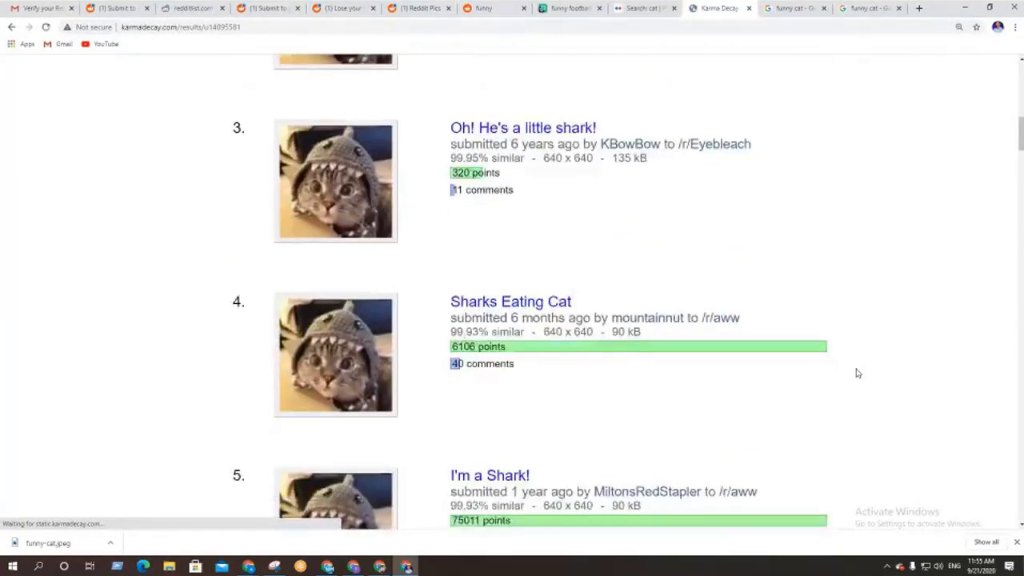
pyautogui.scroll(5, 857, 373)
pyautogui.scroll(4, 856, 373)
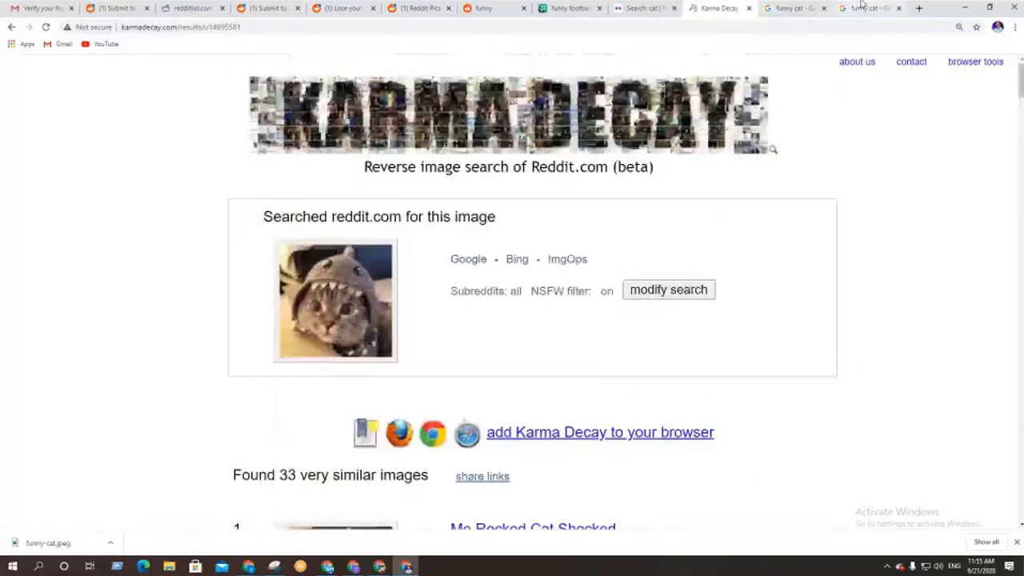
# Replace the funny cat image search with a Google Images search for 'house'
pyautogui.click(859, 4)
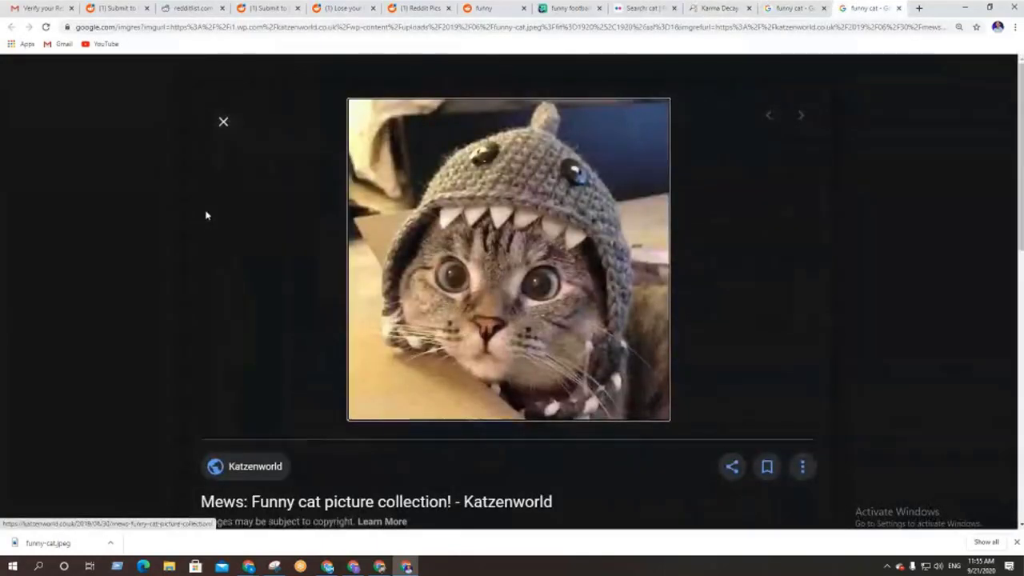
pyautogui.click(224, 122)
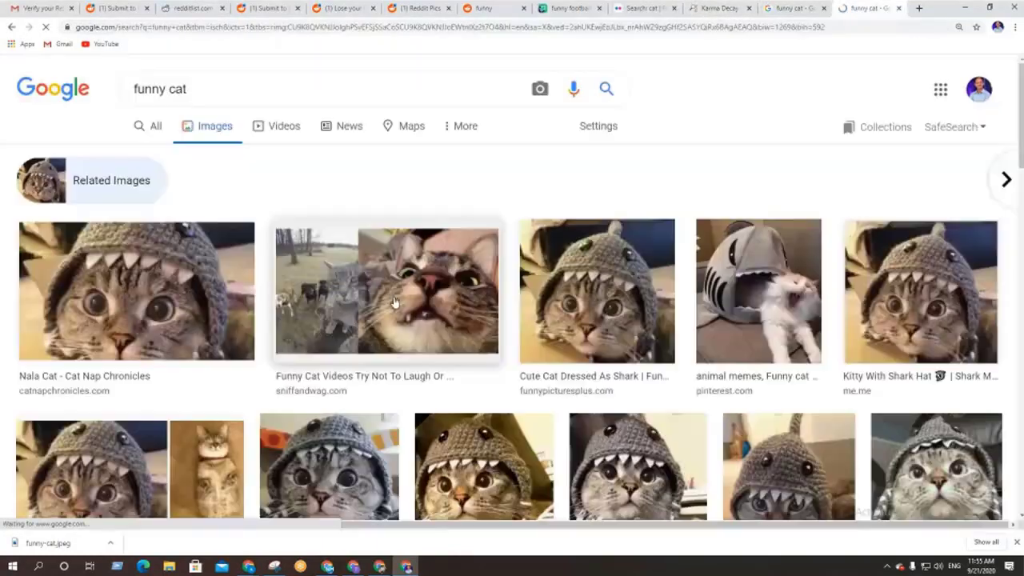
pyautogui.click(647, 6)
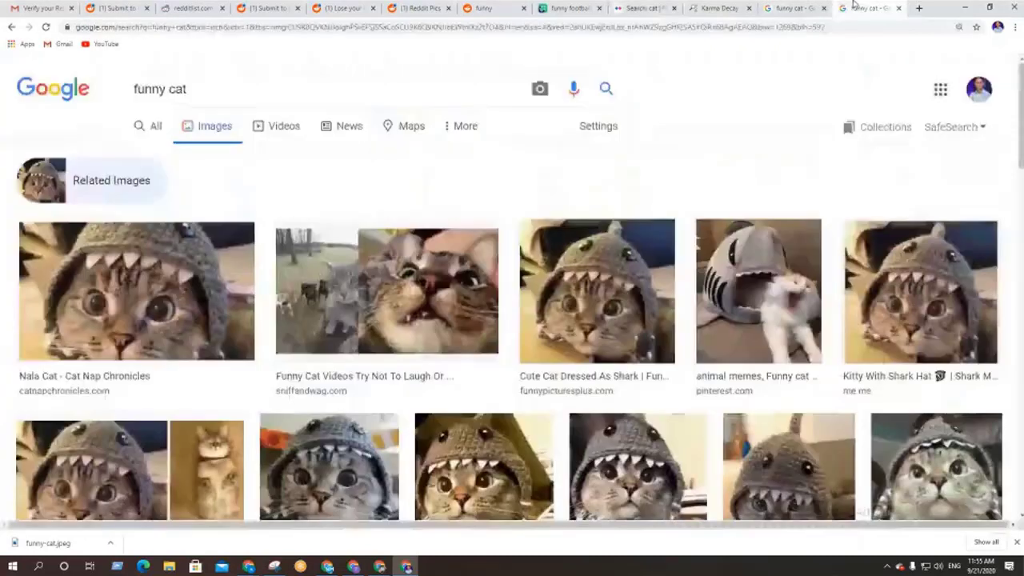
pyautogui.click(865, 8)
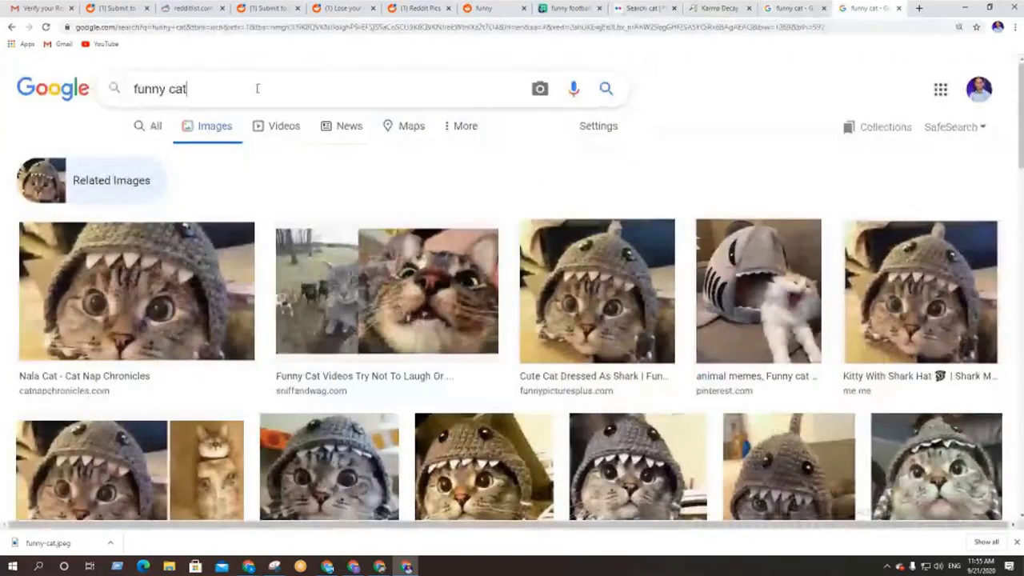
pyautogui.moveTo(257, 88); pyautogui.dragTo(129, 89)
pyautogui.click(204, 92)
pyautogui.write('hous')
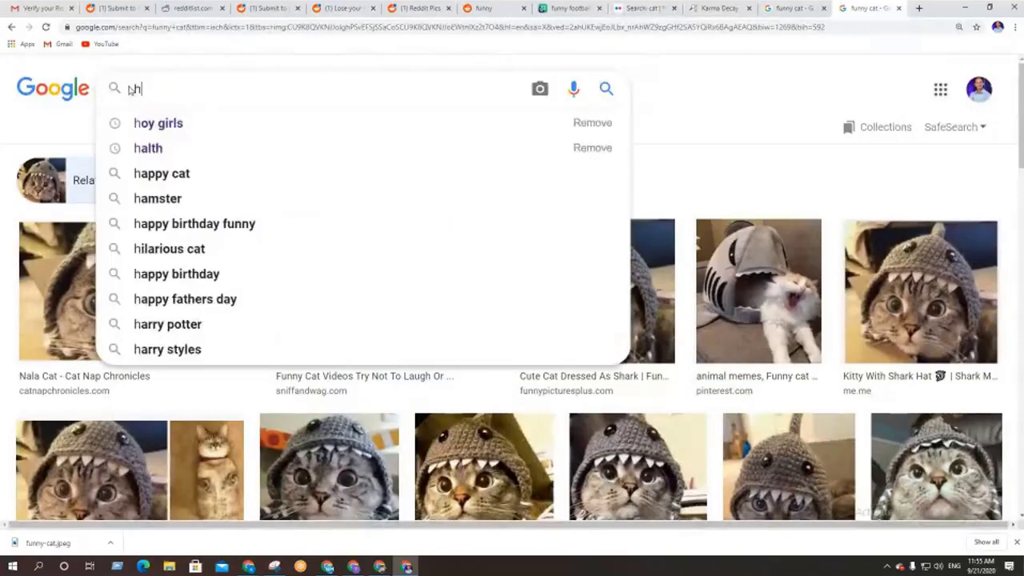
pyautogui.write('e')
pyautogui.press('Return')
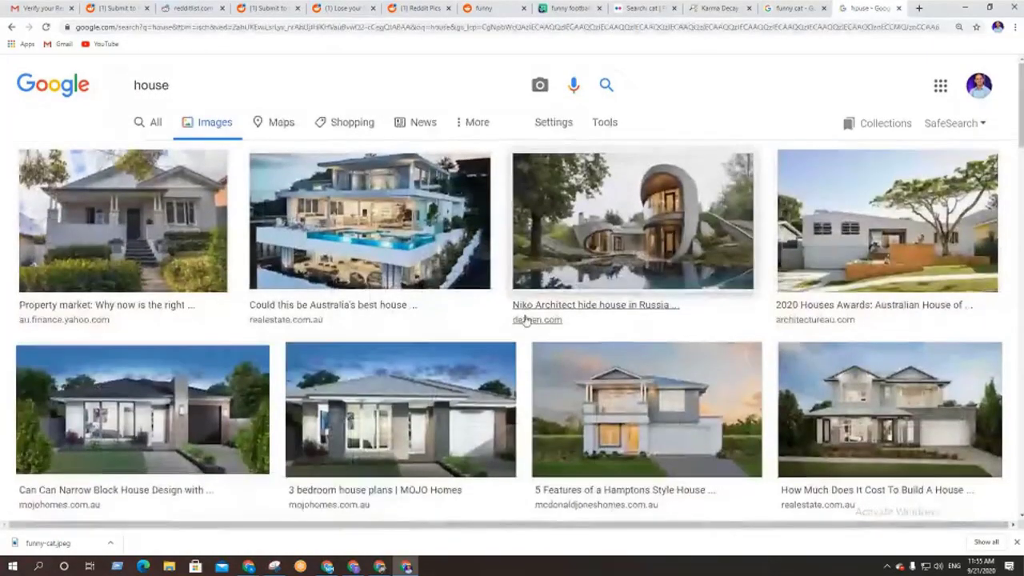
# Browse the house results, previewing the Home Designs and Australia affordable houses images
pyautogui.scroll(-4, 525, 323)
pyautogui.scroll(-4, 465, 312)
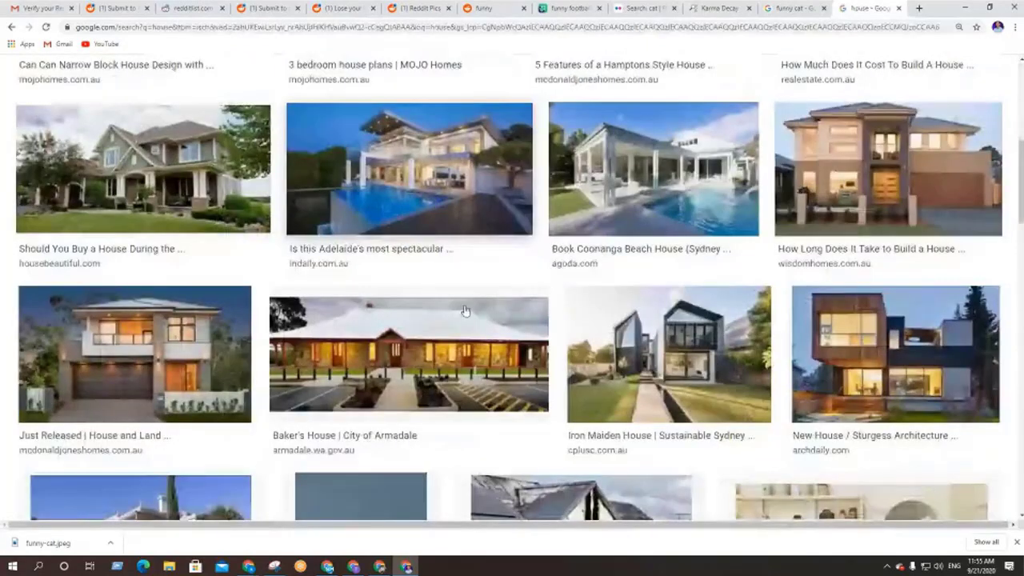
pyautogui.scroll(-2, 461, 309)
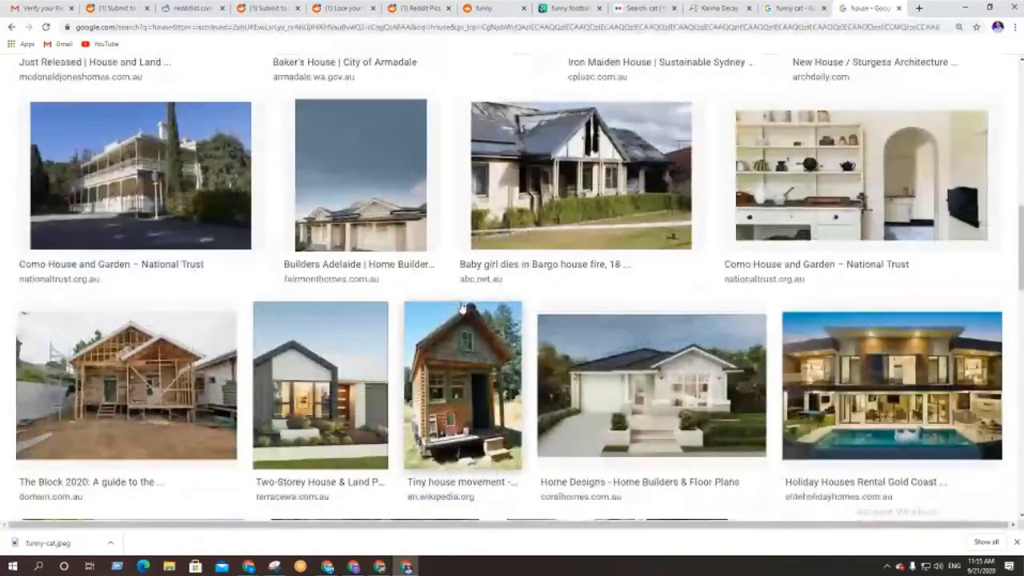
pyautogui.scroll(-2, 560, 264)
pyautogui.click(598, 246)
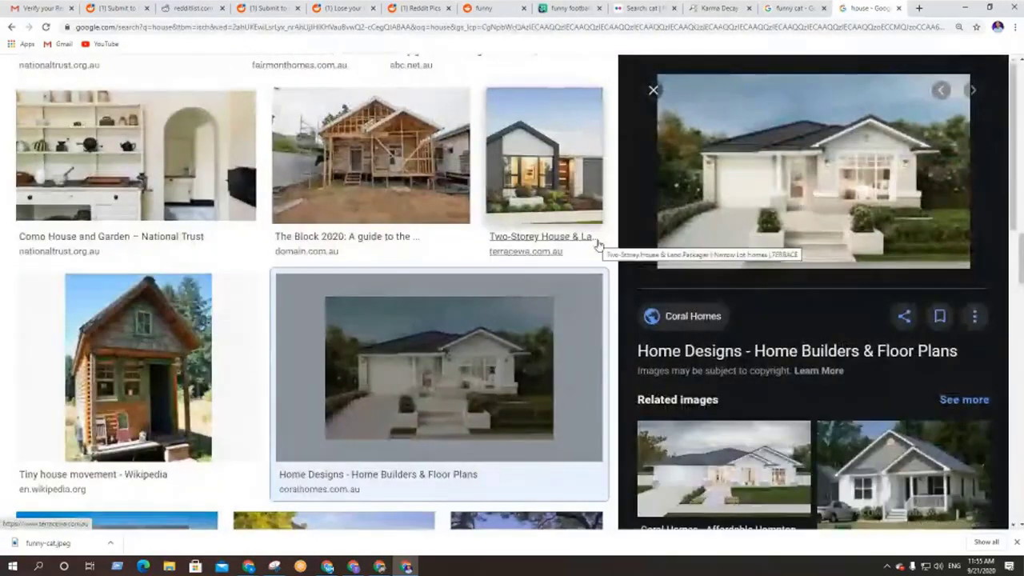
pyautogui.scroll(-2, 697, 356)
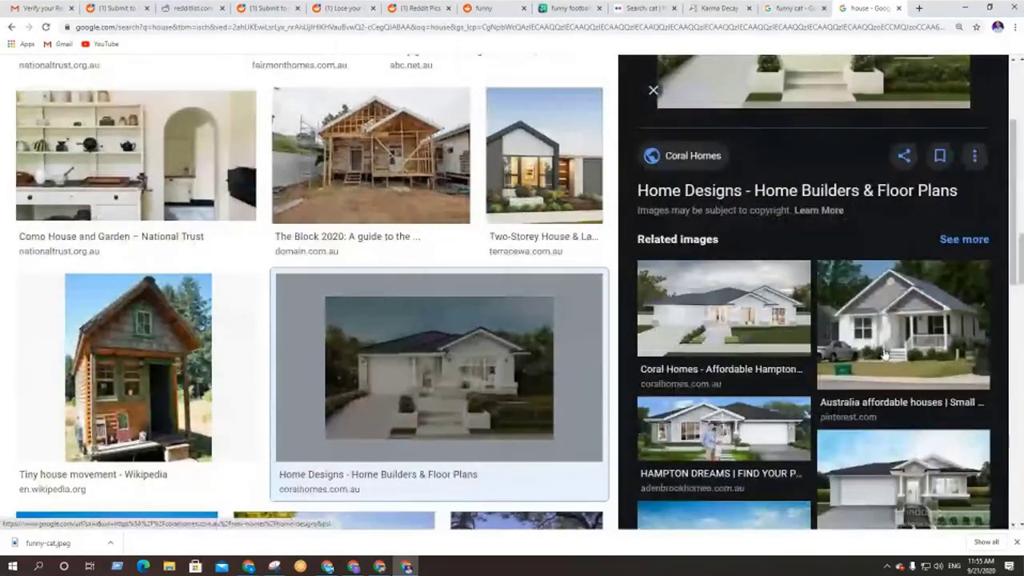
pyautogui.click(918, 352)
pyautogui.scroll(-3, 400, 390)
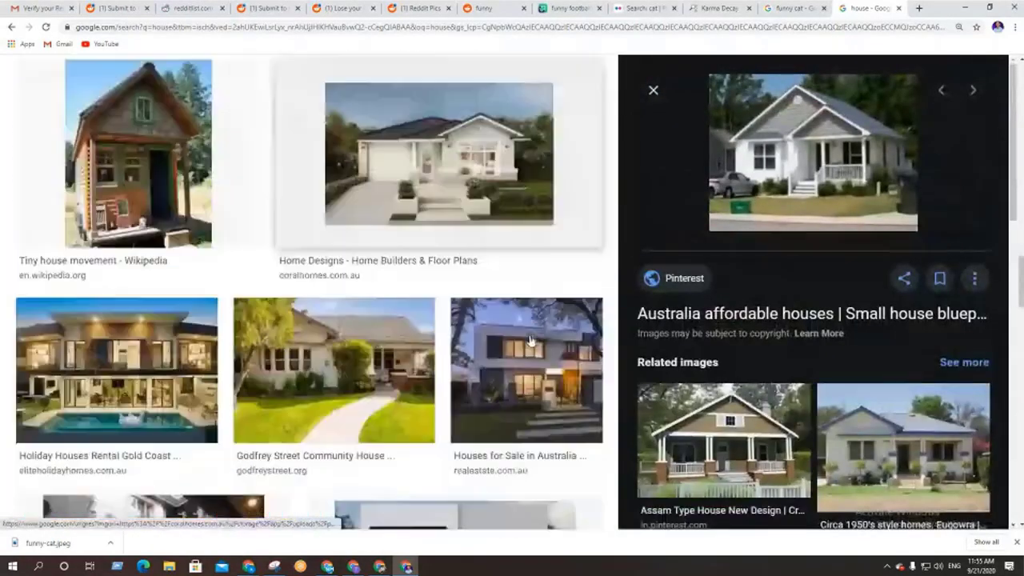
# Save the Holiday Houses Rental Gold Coast pool-house photo as banner2.jpg and return to Karma Decay
pyautogui.click(116, 370)
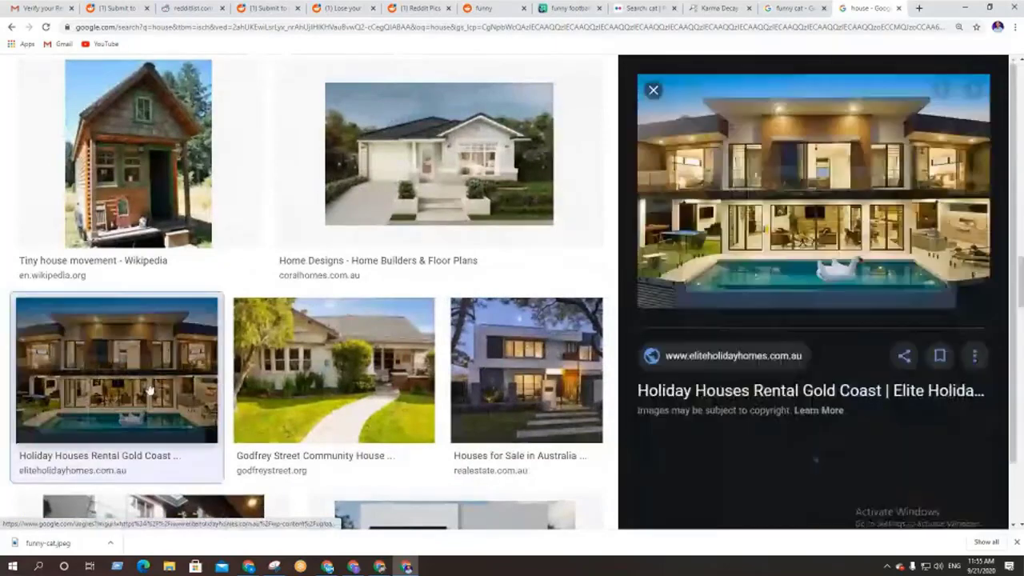
pyautogui.rightClick(798, 147)
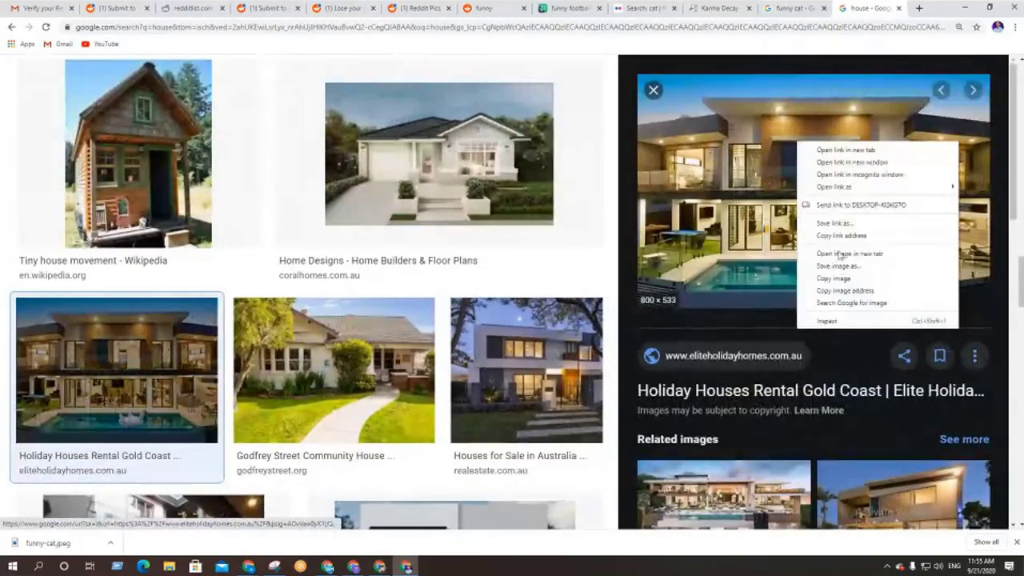
pyautogui.click(824, 265)
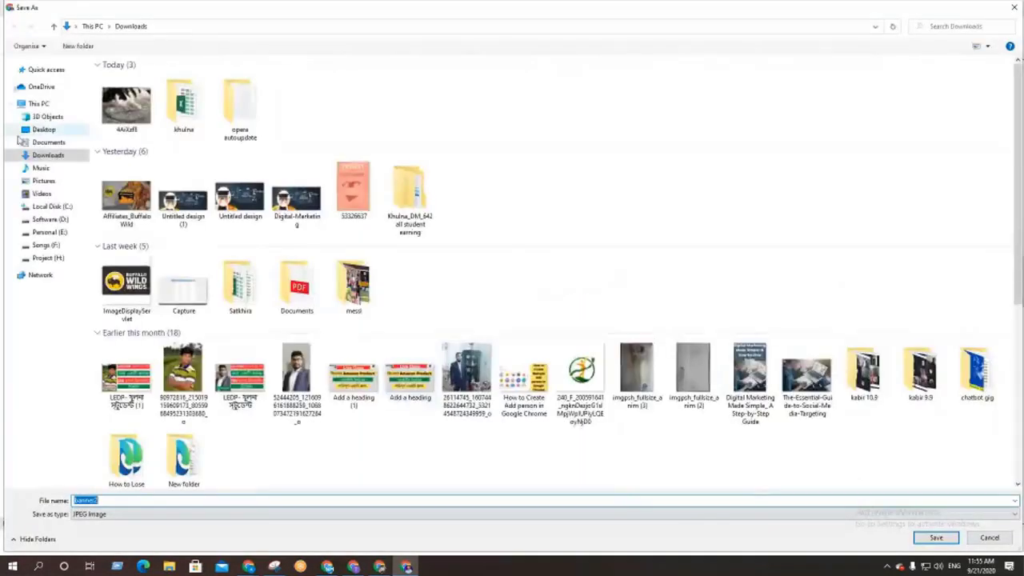
pyautogui.click(936, 541)
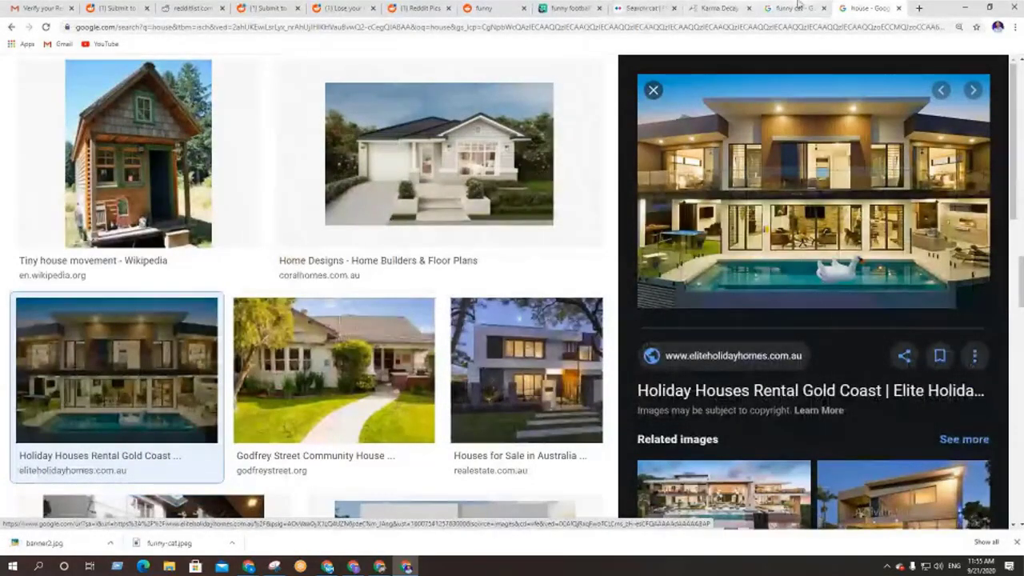
pyautogui.click(722, 8)
pyautogui.click(263, 29)
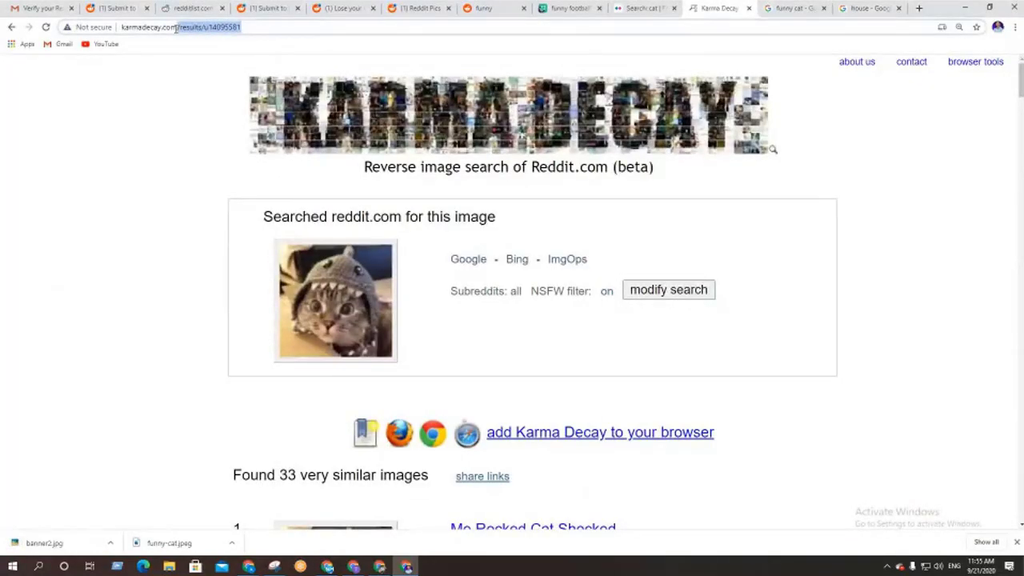
# Upload banner2.jpg to Karma Decay and reverse-search it across all of Reddit
pyautogui.press('BackSpace')
pyautogui.press('Return')
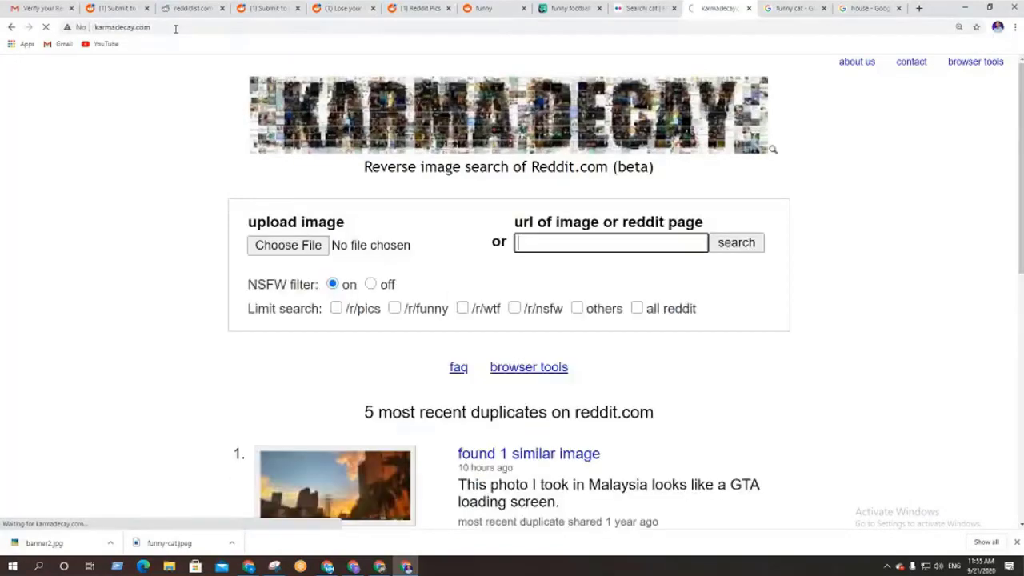
pyautogui.click(290, 245)
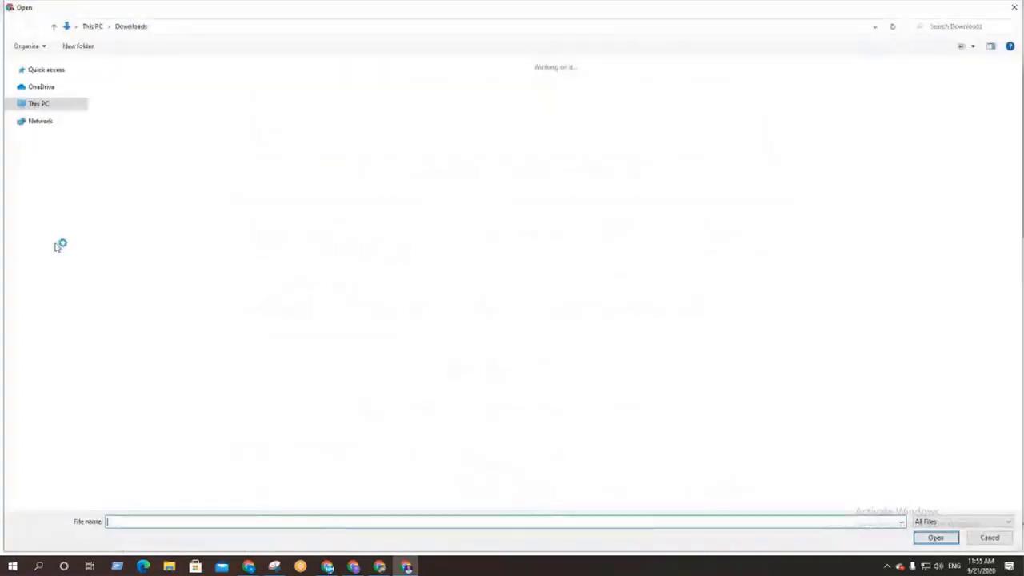
pyautogui.doubleClick(124, 104)
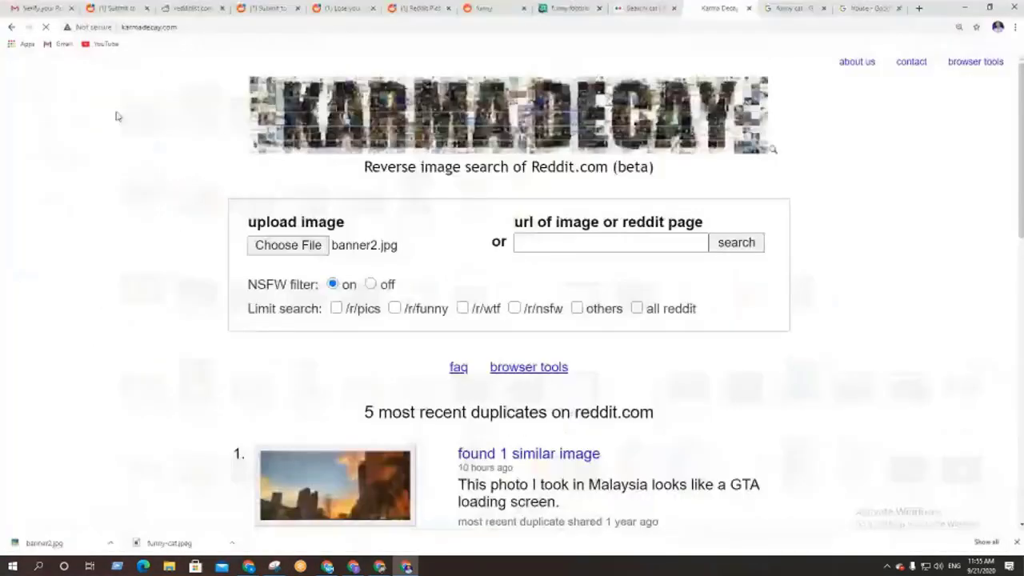
pyautogui.click(637, 309)
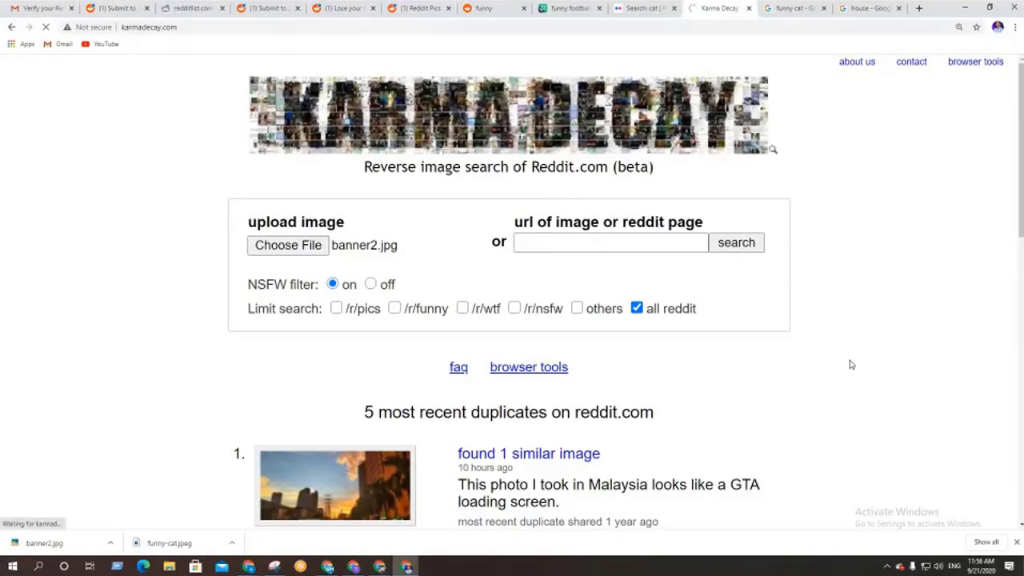
pyautogui.click(1018, 543)
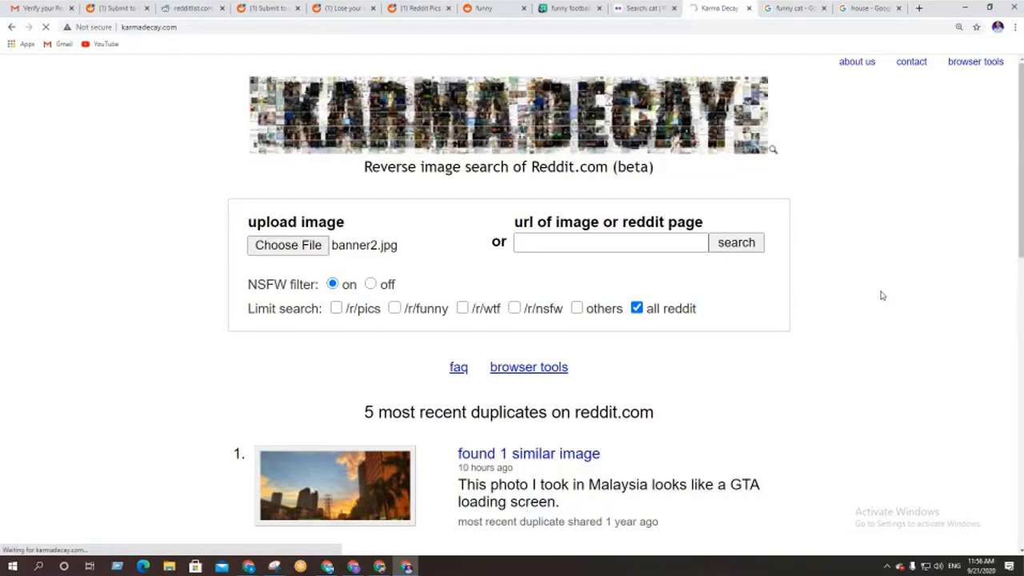
# Highlight the 'No very similar images were found on Reddit' line in the results
pyautogui.scroll(-8, 881, 296)
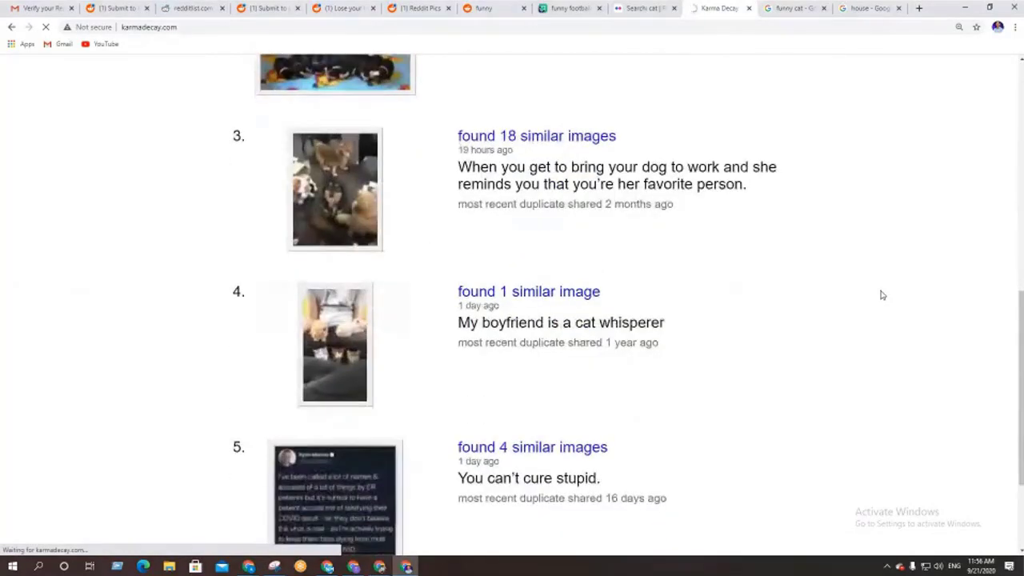
pyautogui.scroll(8, 882, 296)
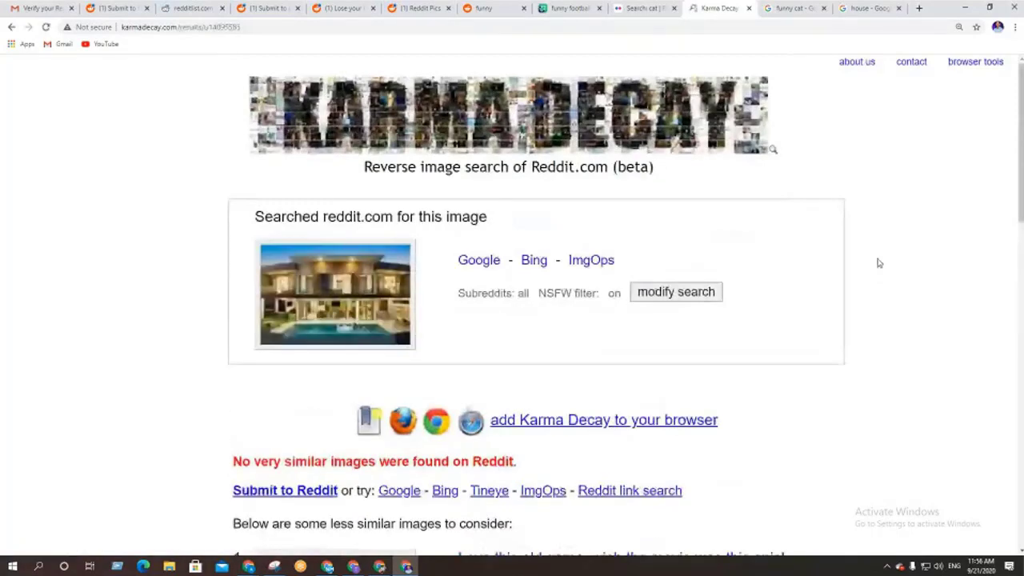
pyautogui.scroll(-3, 437, 359)
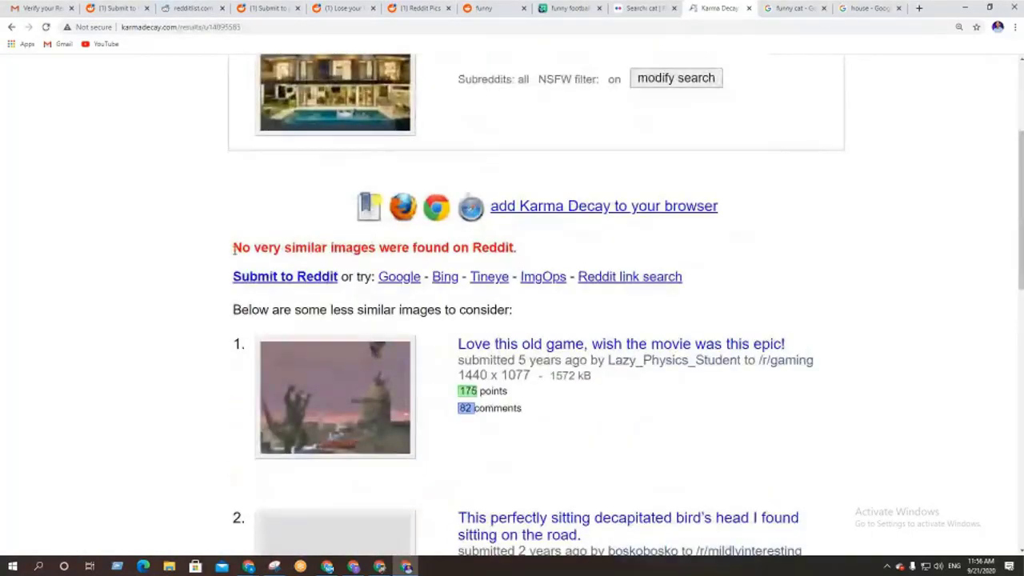
pyautogui.moveTo(234, 248); pyautogui.dragTo(513, 253)
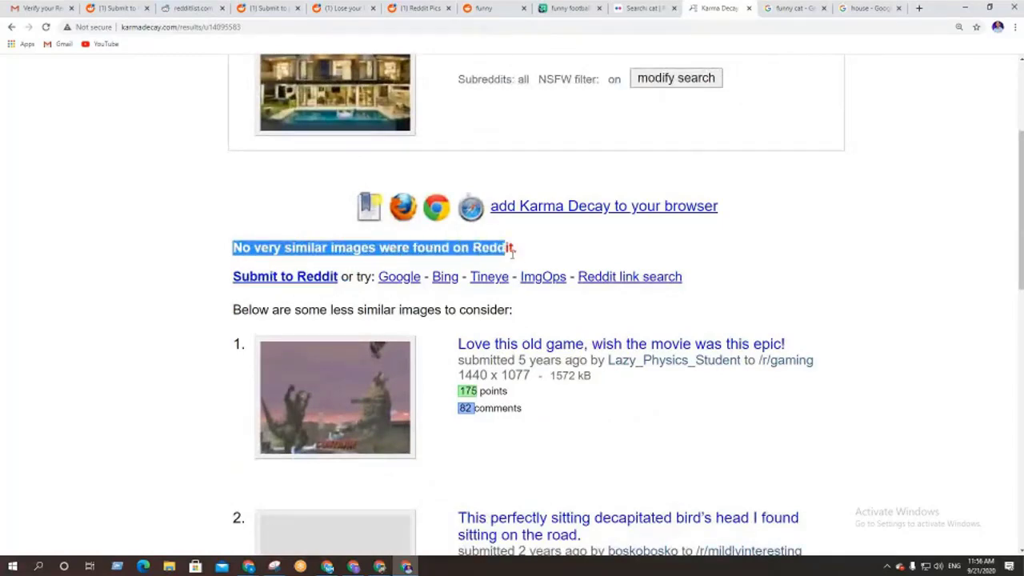
pyautogui.scroll(2, 985, 309)
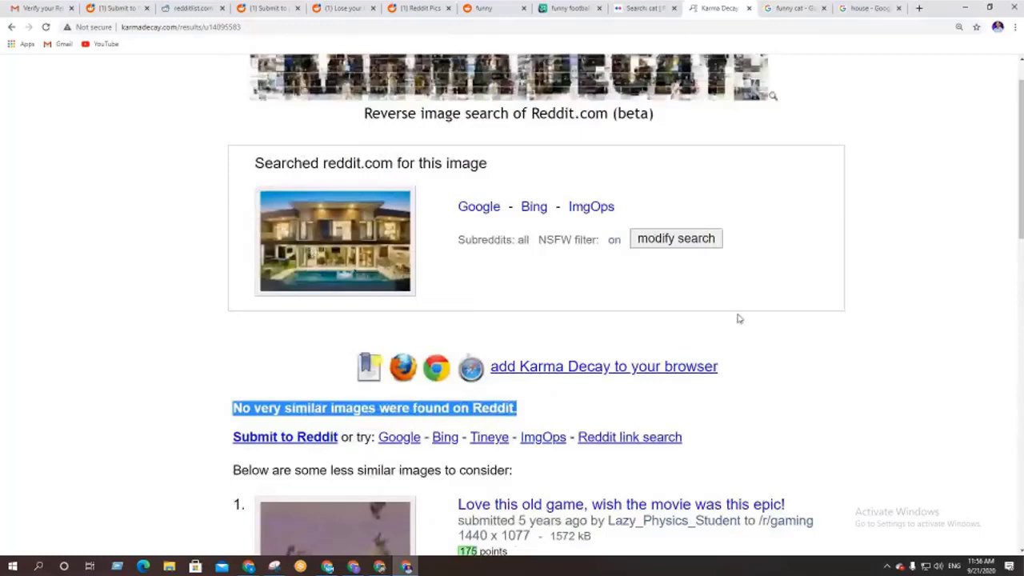
pyautogui.scroll(1, 983, 355)
pyautogui.scroll(-6, 971, 352)
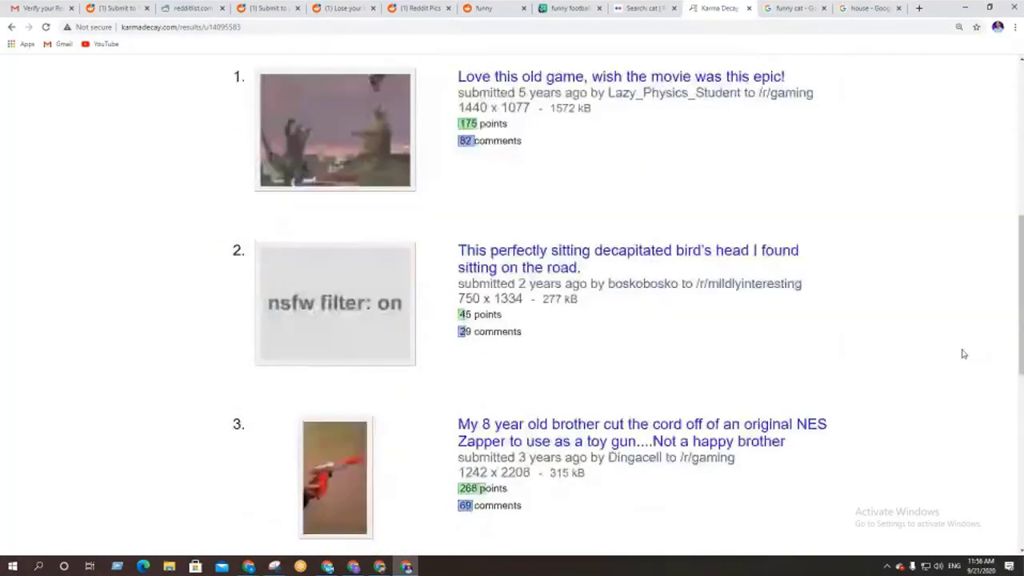
pyautogui.scroll(-6, 965, 354)
pyautogui.scroll(3, 948, 358)
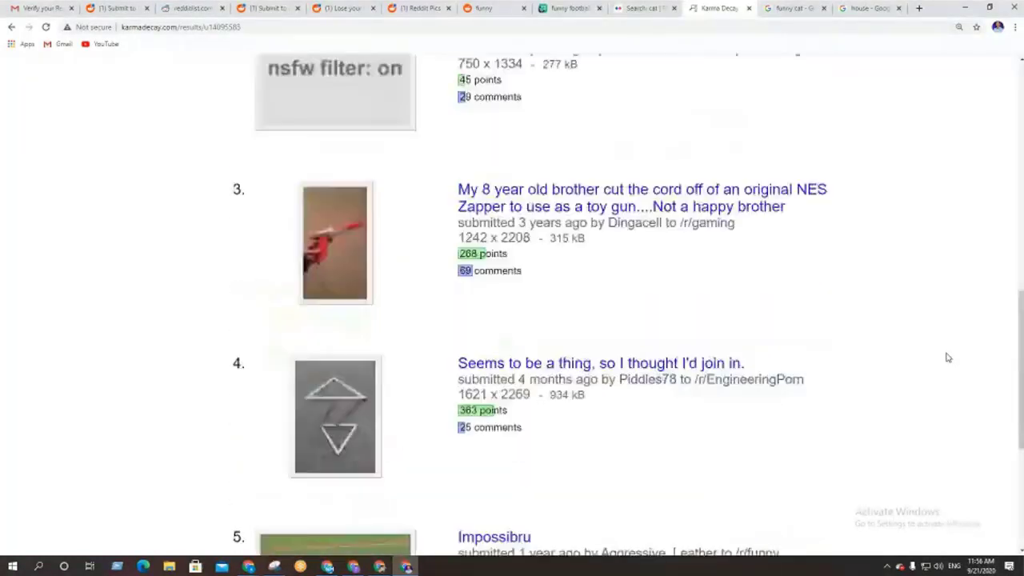
pyautogui.scroll(6, 947, 357)
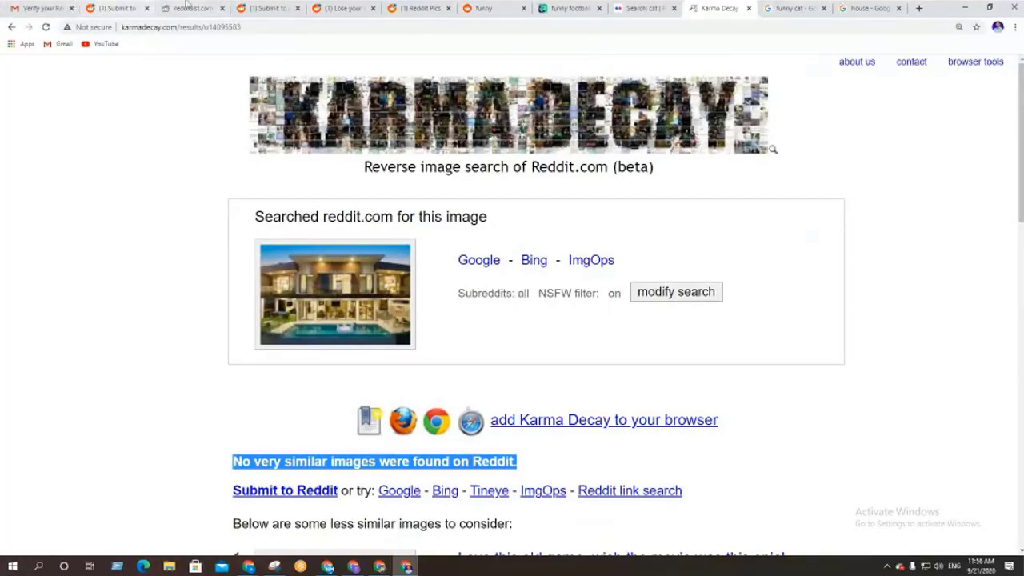
# Open the r/pic post form and select the Holiday Houses photo's source and title in Google Images
pyautogui.click(116, 8)
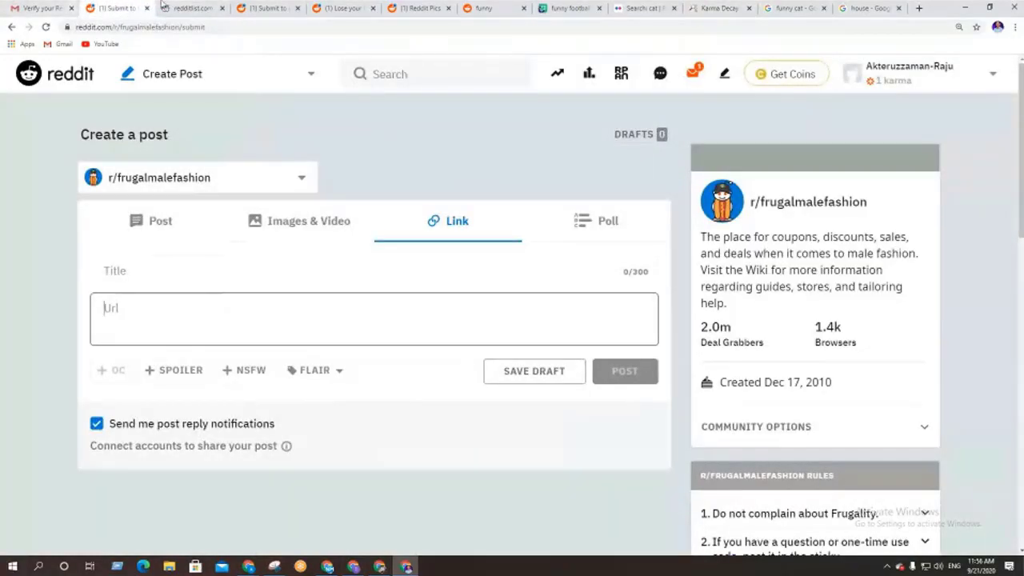
pyautogui.click(213, 6)
pyautogui.click(264, 7)
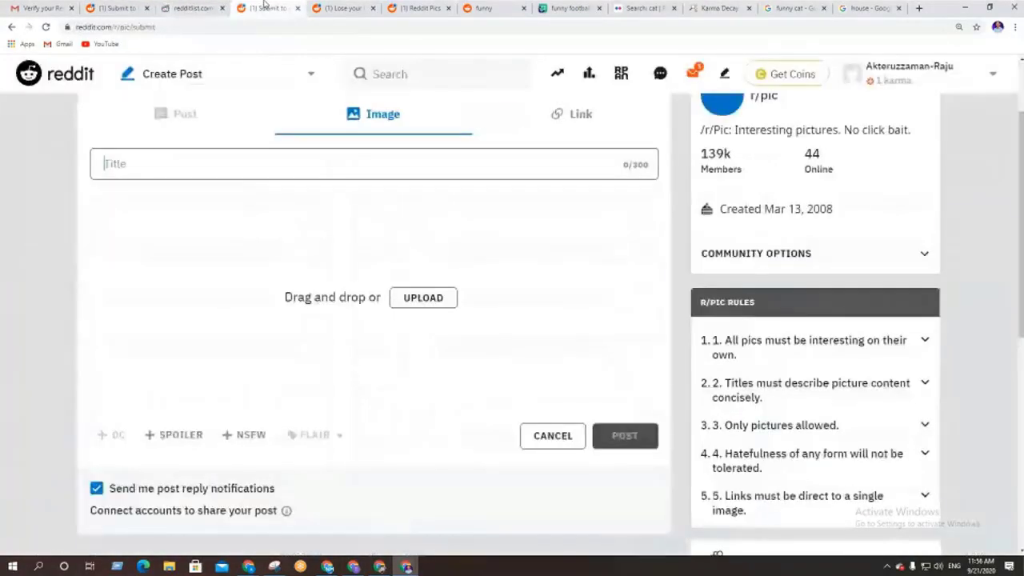
pyautogui.scroll(2, 268, 265)
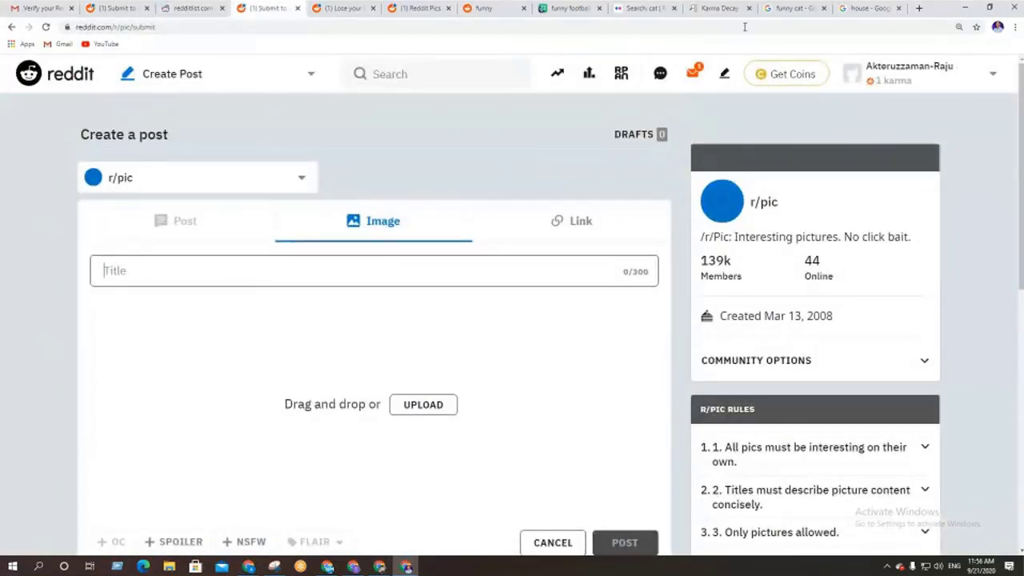
pyautogui.click(872, 7)
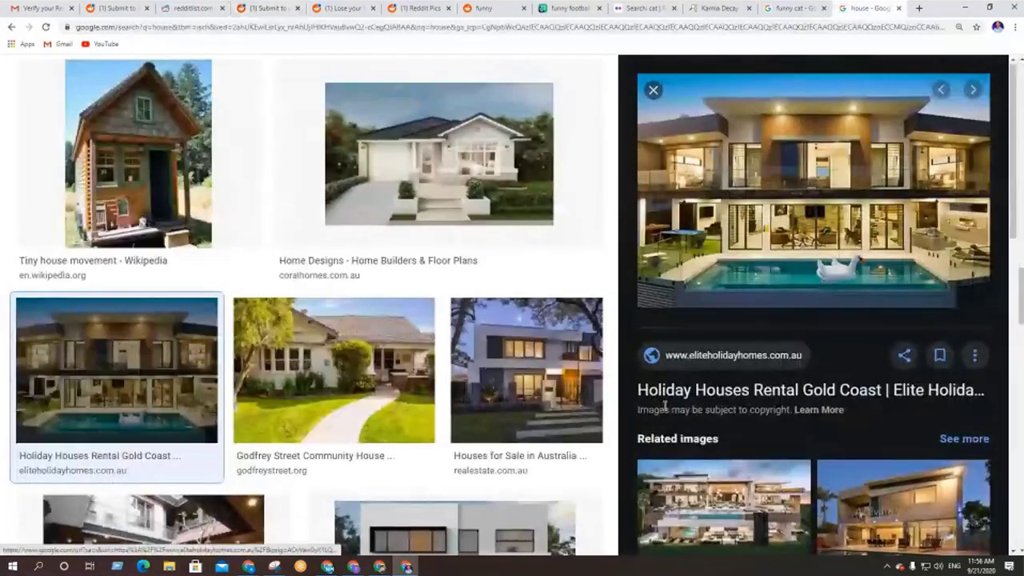
pyautogui.moveTo(638, 339); pyautogui.dragTo(882, 337)
pyautogui.hotkey('ctrl', 'c')
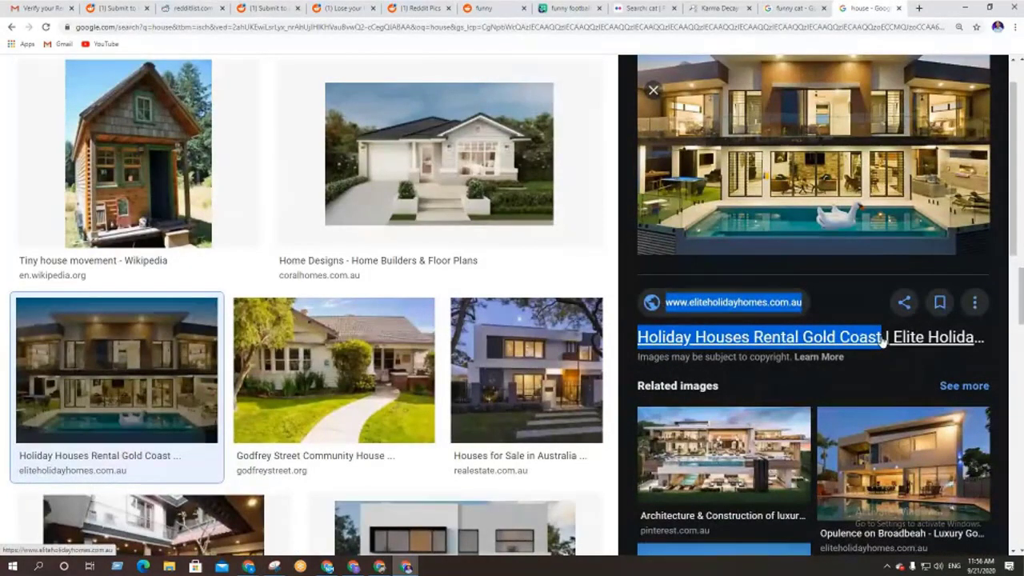
# Paste the text as the r/pic post title and delete the leading web address
pyautogui.click(290, 5)
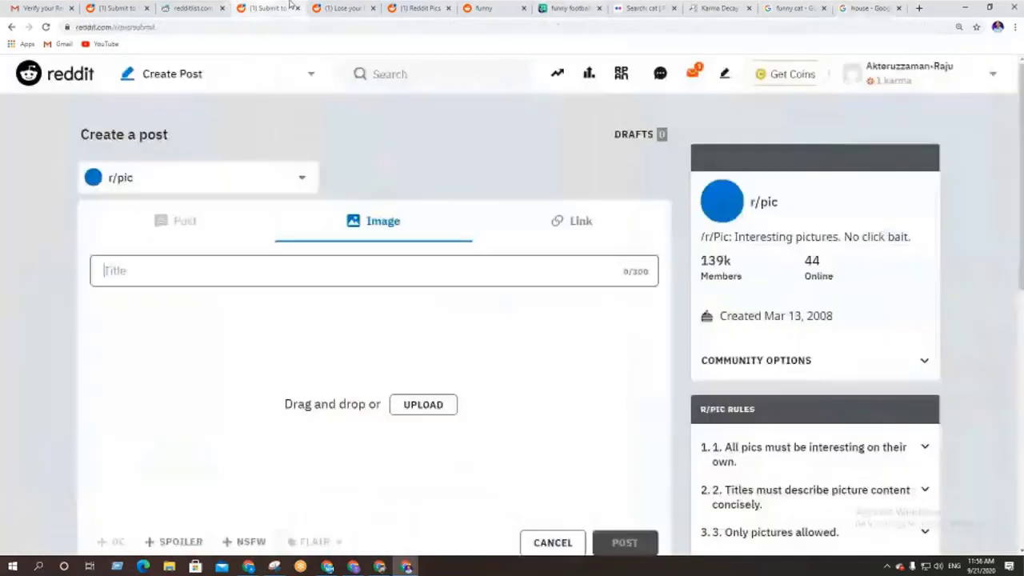
pyautogui.click(146, 271)
pyautogui.hotkey('ctrl', 'v')
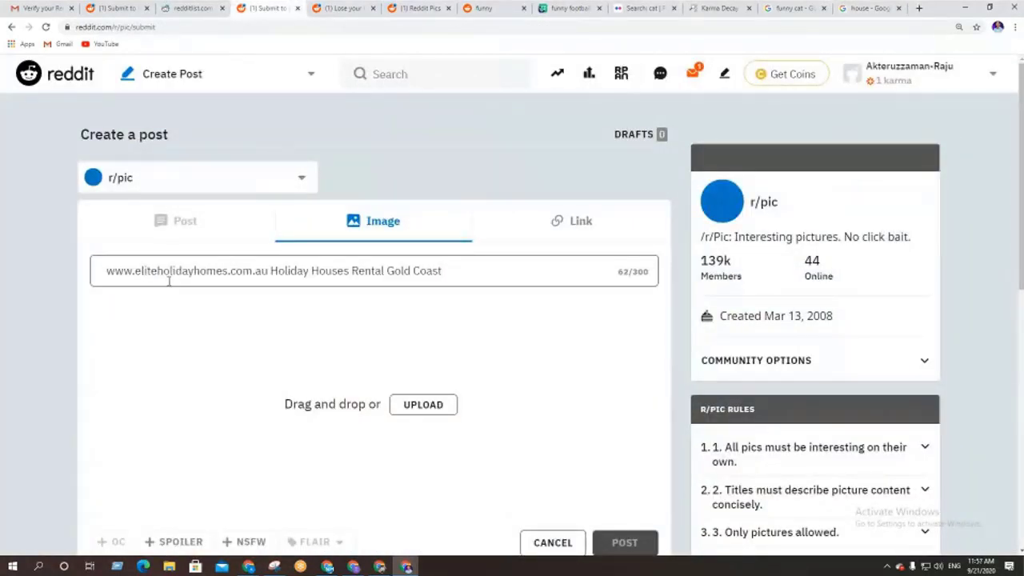
pyautogui.moveTo(272, 274); pyautogui.dragTo(98, 270)
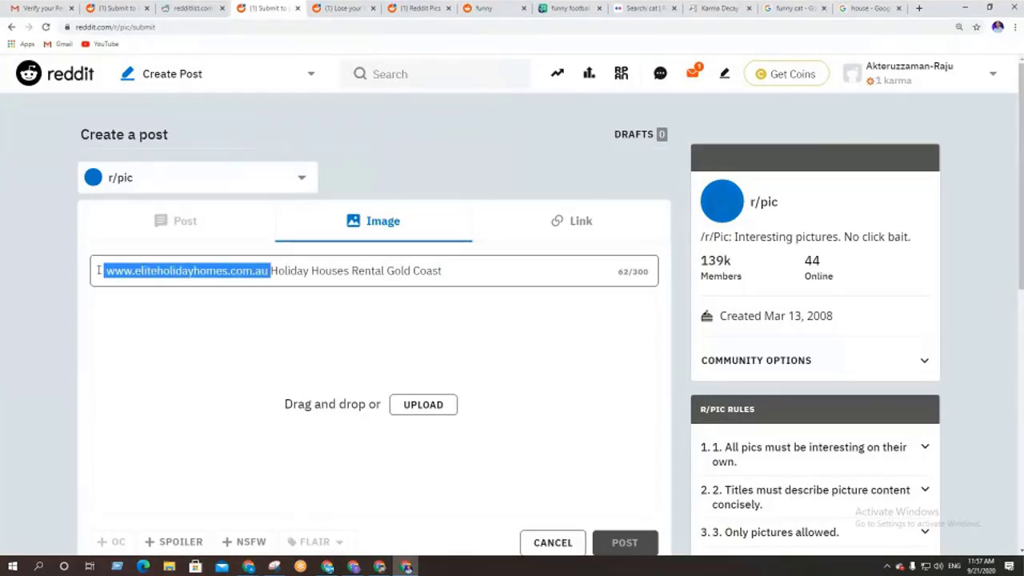
pyautogui.press('BackSpace')
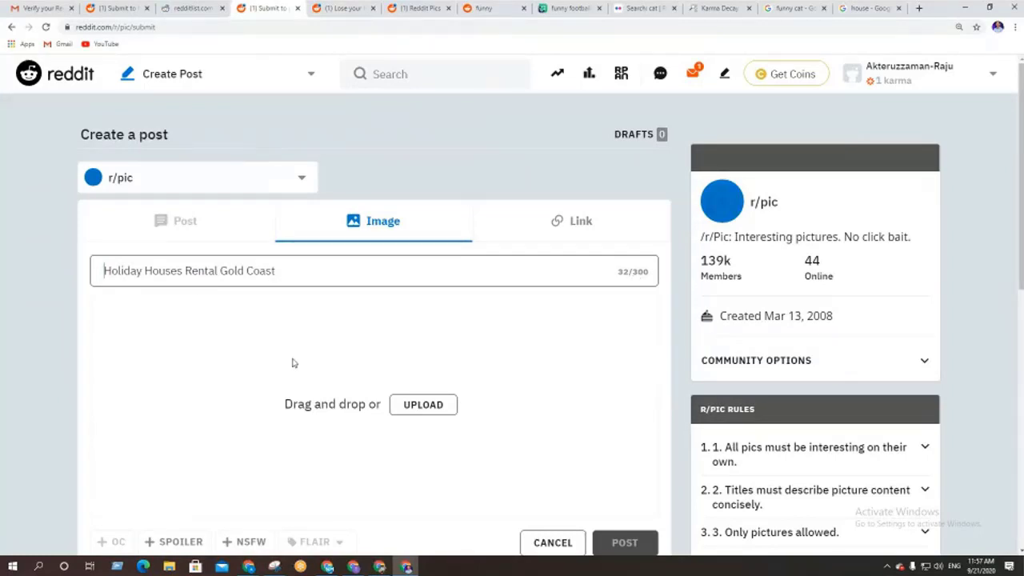
pyautogui.scroll(-1, 292, 363)
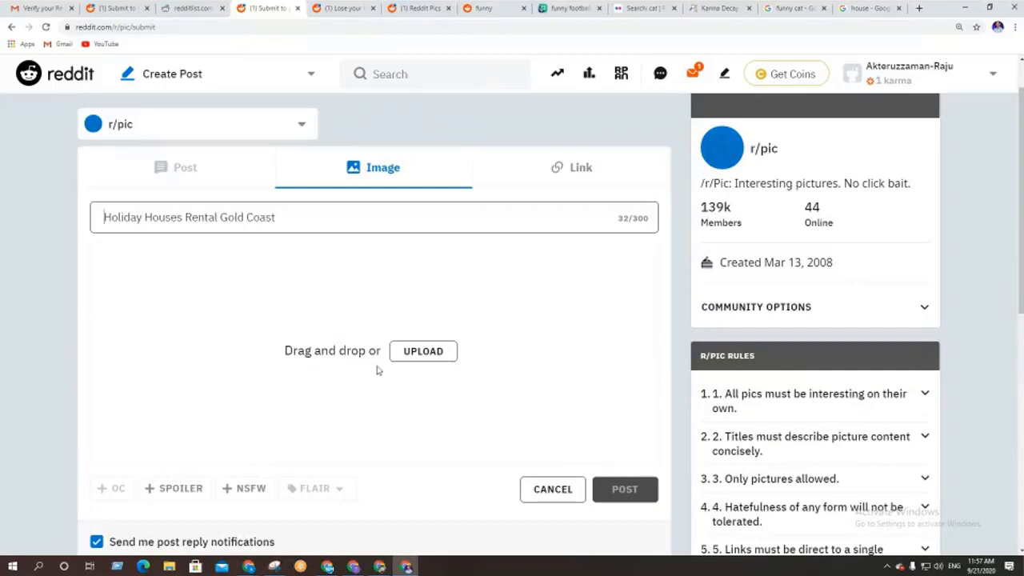
# Attach the luxury pool-house photo to the r/pic image post
pyautogui.click(414, 359)
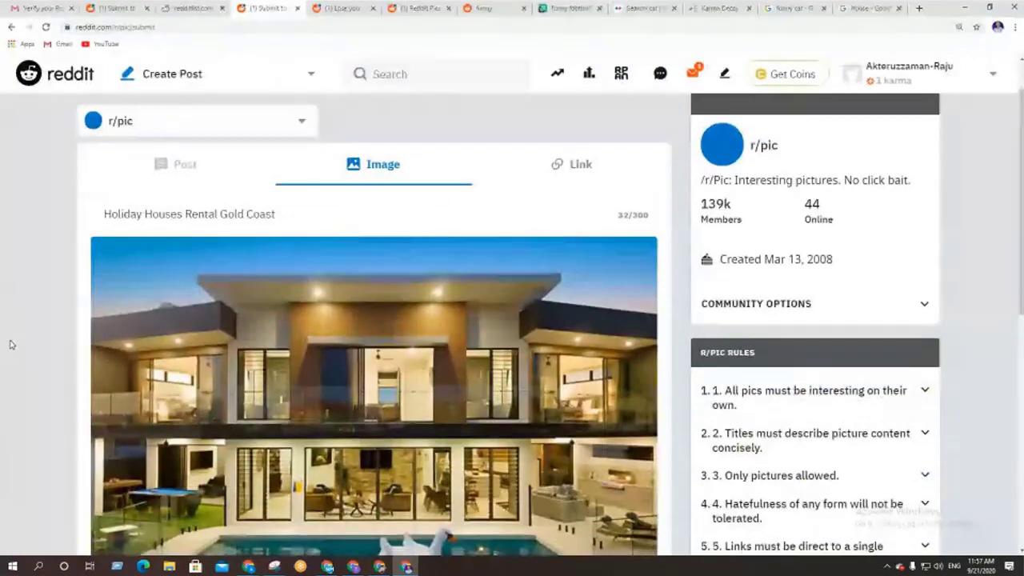
pyautogui.scroll(-1, 11, 344)
pyautogui.scroll(-5, 10, 344)
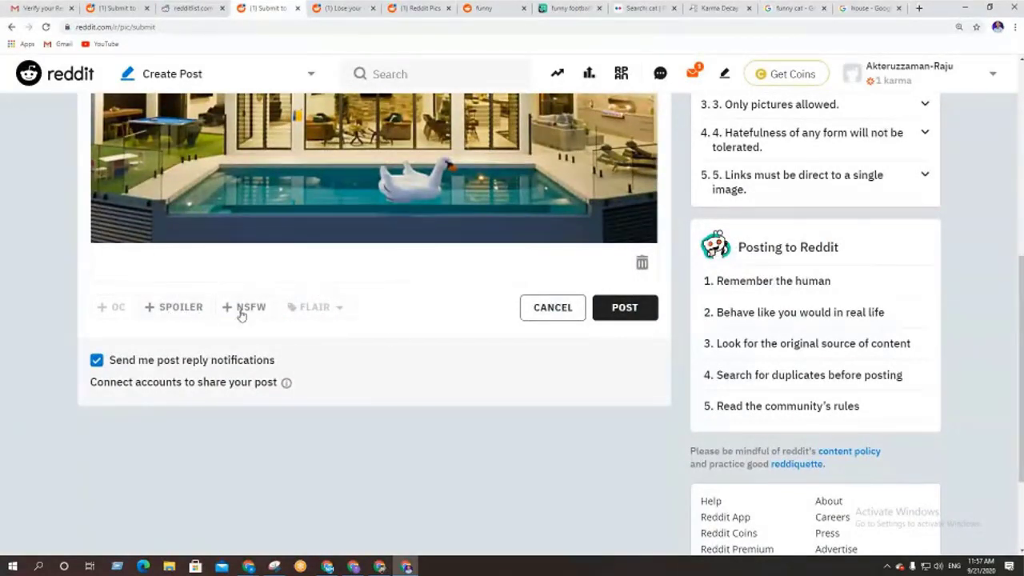
pyautogui.click(629, 312)
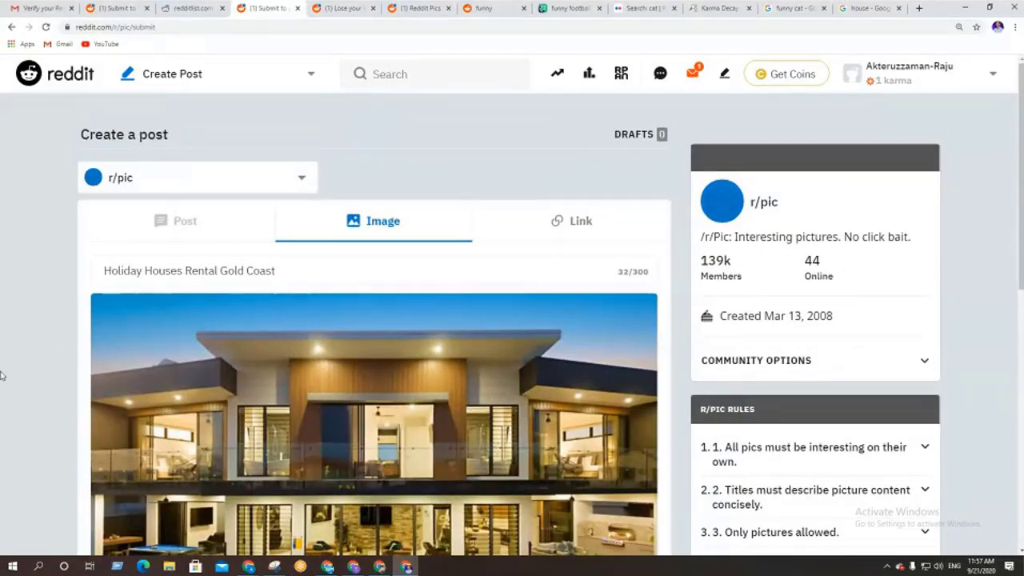
pyautogui.scroll(-3, 4, 368)
pyautogui.scroll(3, 4, 368)
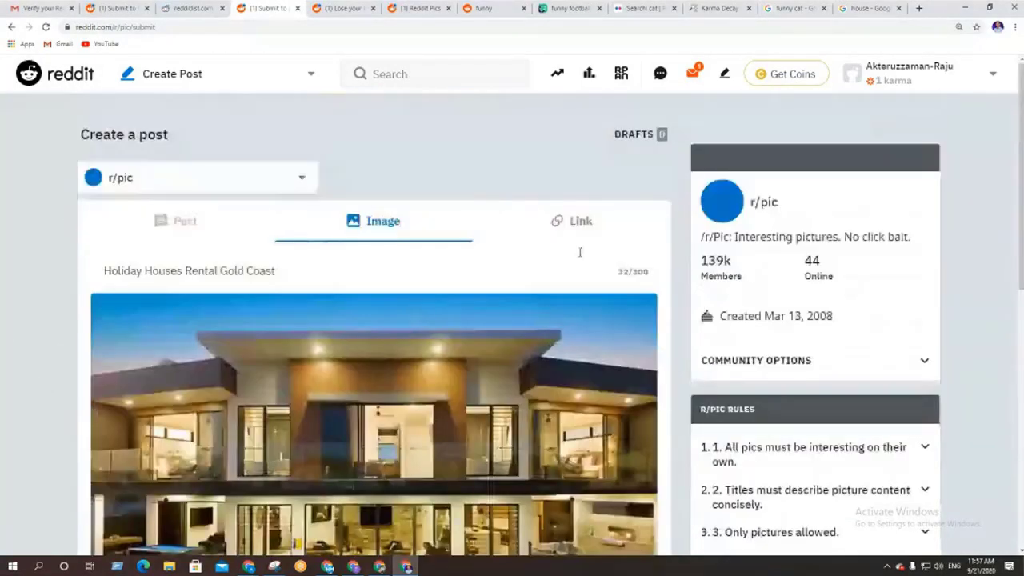
# Check the Link post type, return to Image, and submit the post to r/pic
pyautogui.click(581, 228)
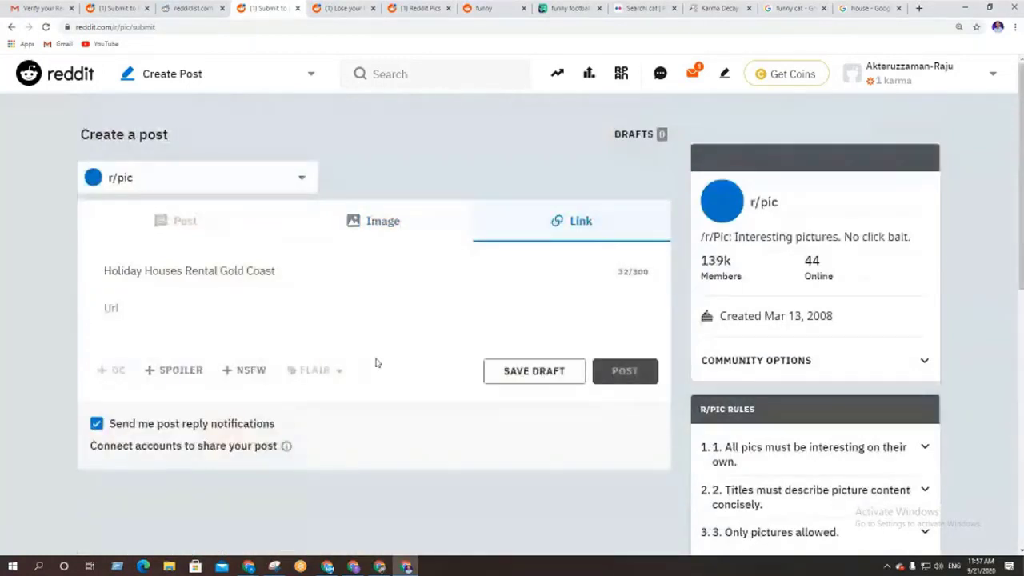
pyautogui.click(405, 227)
pyautogui.scroll(-2, 45, 443)
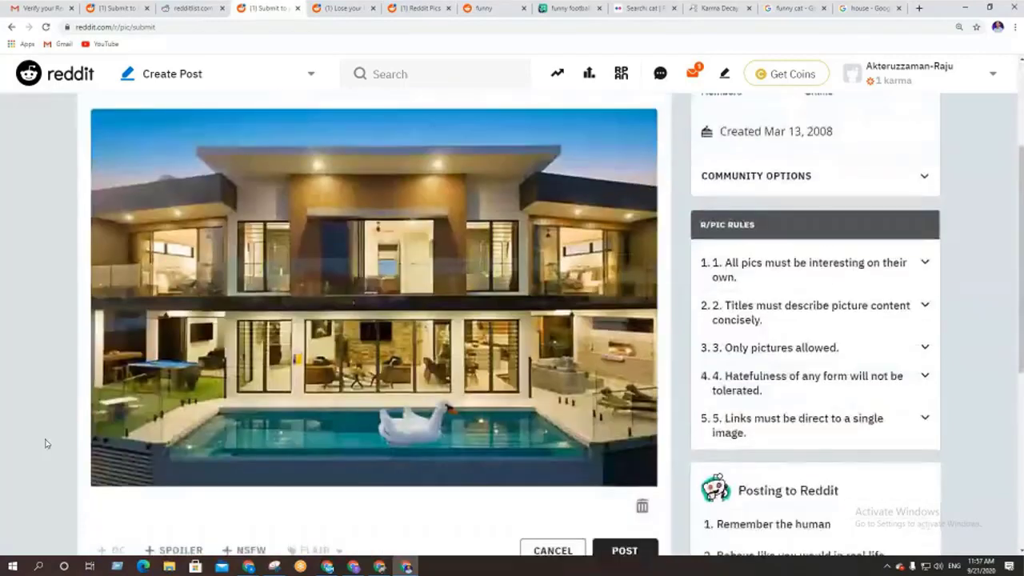
pyautogui.scroll(-4, 46, 443)
pyautogui.click(623, 254)
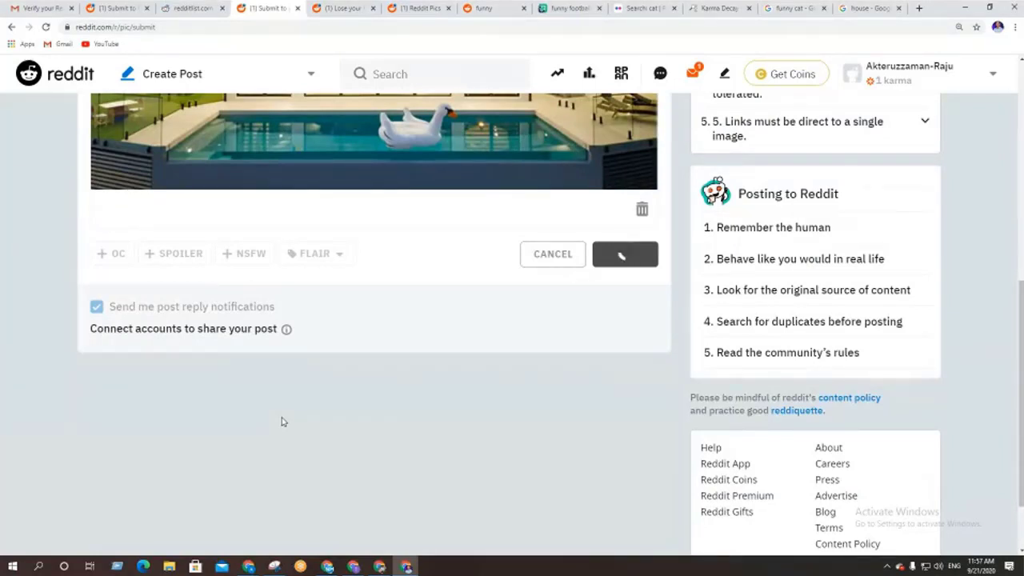
pyautogui.scroll(3, 317, 467)
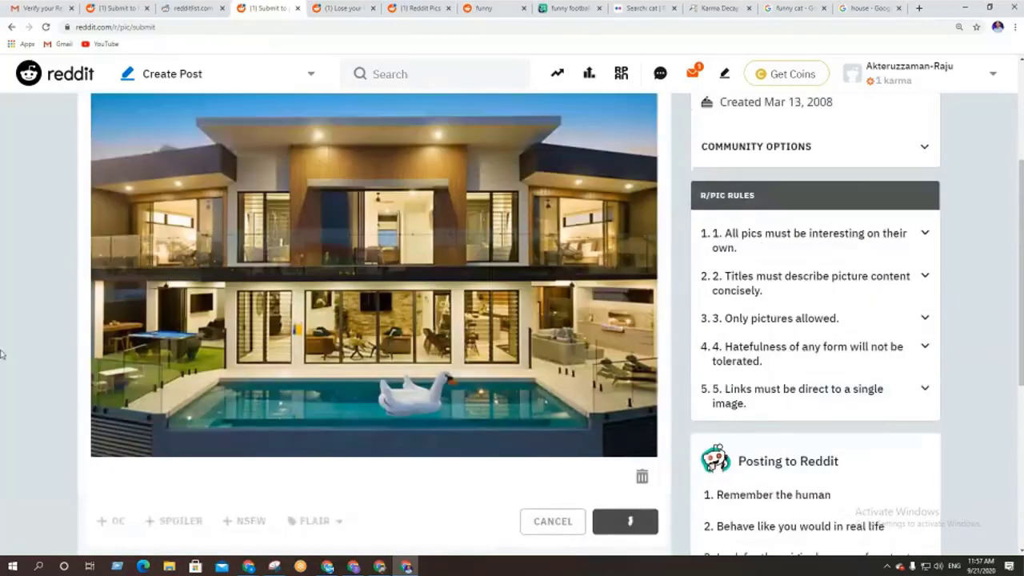
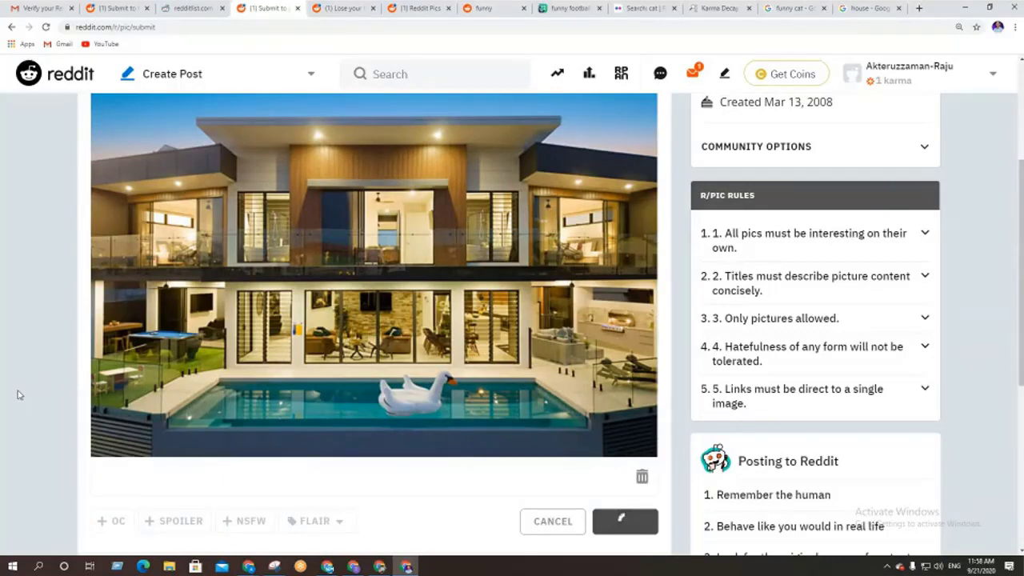
# Scroll the profile's Posts page to find the new 'Holiday Houses Rental Gold Coast' post in r/pic
pyautogui.scroll(3, 19, 397)
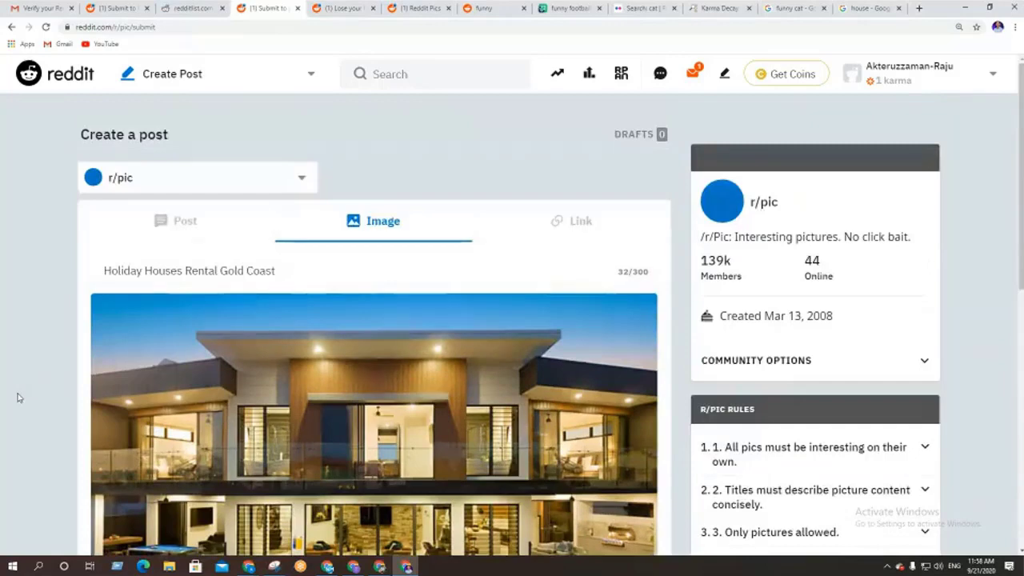
pyautogui.scroll(-2, 19, 398)
pyautogui.scroll(-2, 19, 398)
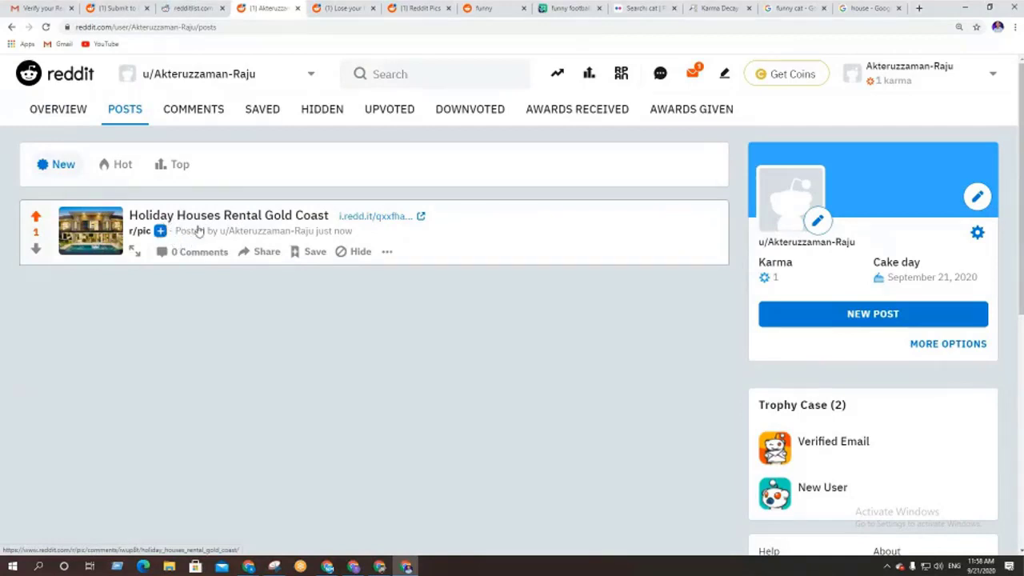
# Open My Profile from the account menu and scroll the Overview to check the house photo post
pyautogui.click(920, 76)
pyautogui.click(902, 138)
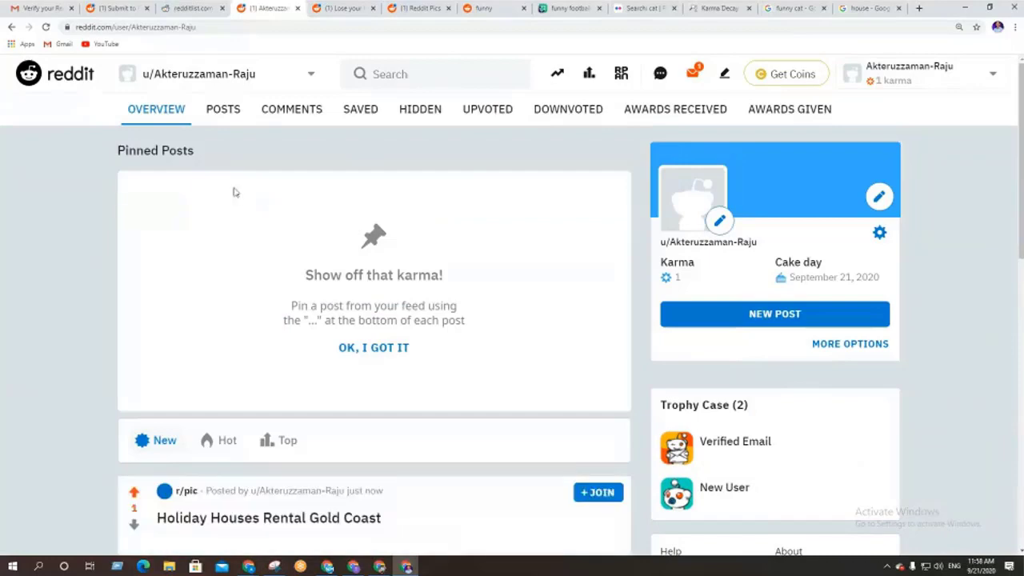
pyautogui.scroll(-3, 256, 247)
pyautogui.scroll(-3, 335, 296)
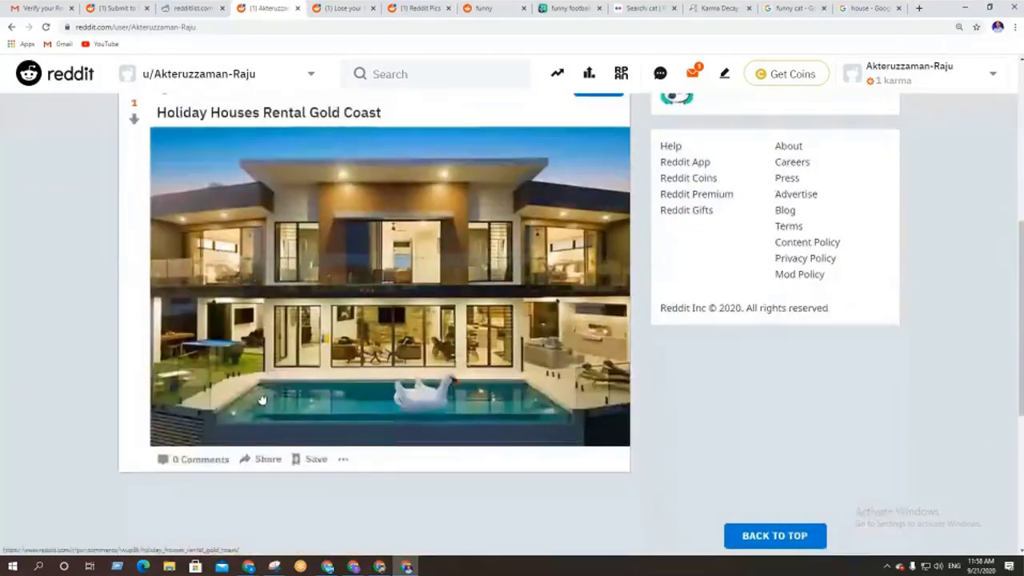
pyautogui.scroll(1, 366, 275)
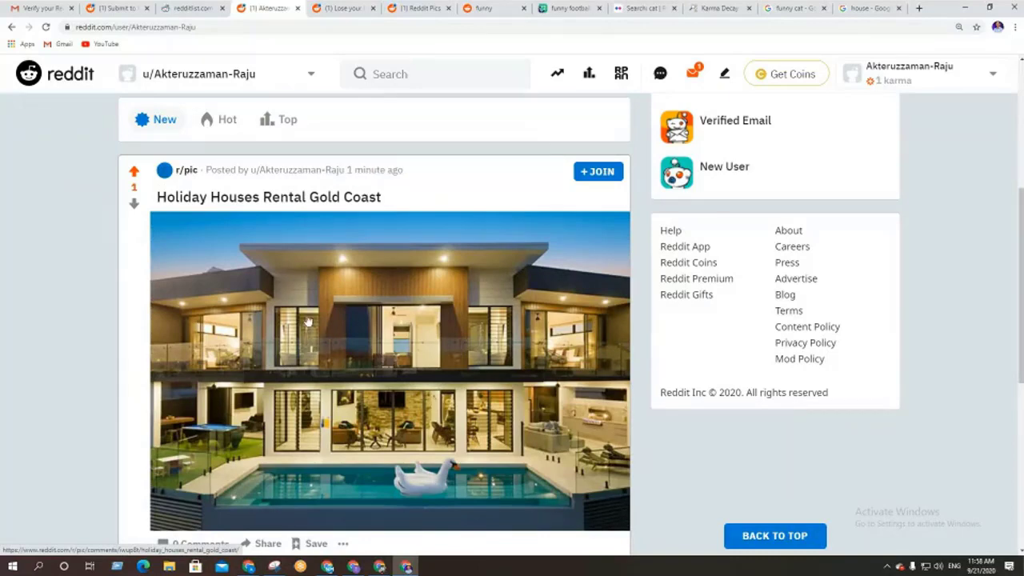
pyautogui.scroll(3, 309, 317)
pyautogui.scroll(2, 309, 317)
pyautogui.click(209, 110)
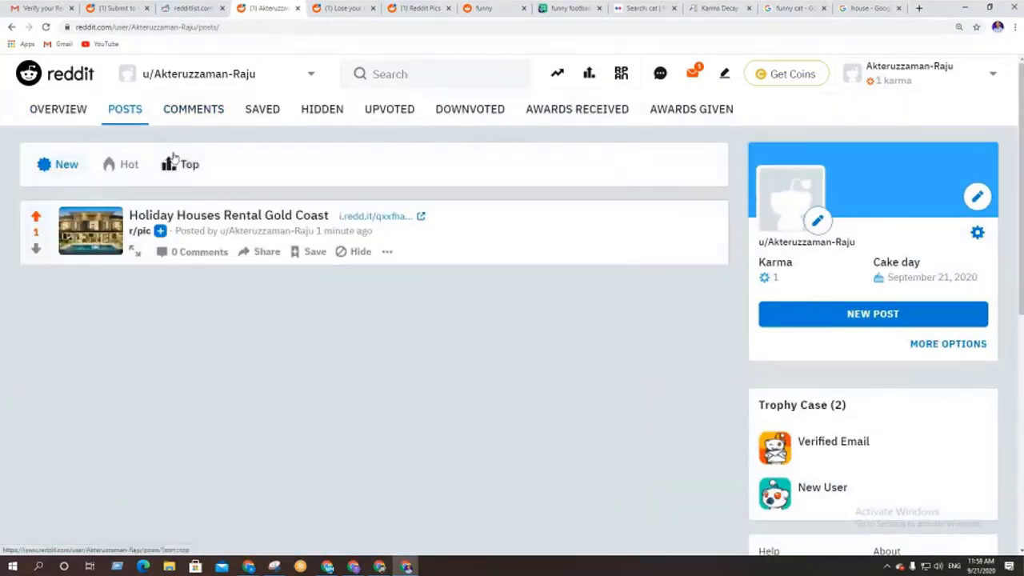
pyautogui.click(184, 112)
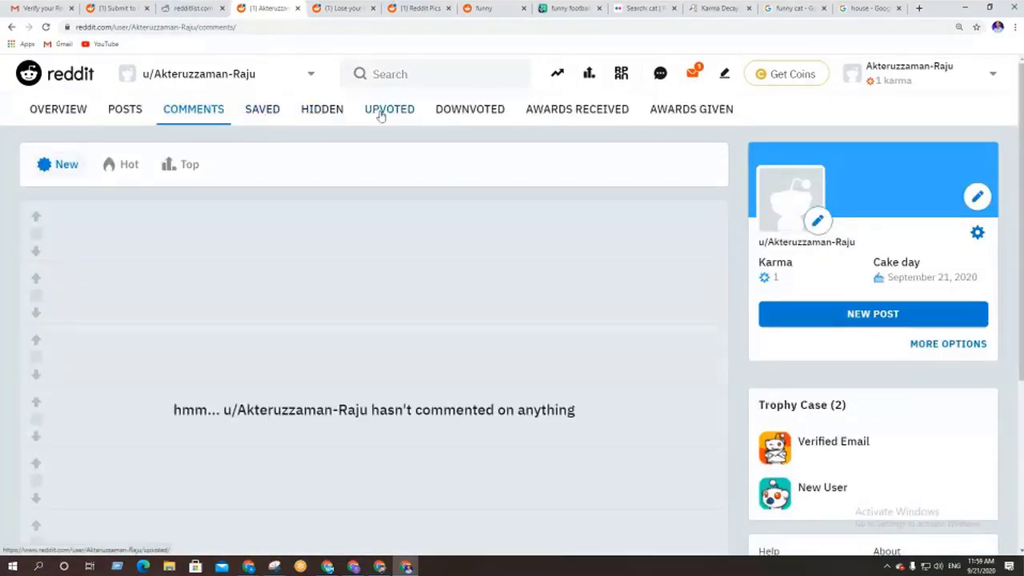
pyautogui.click(388, 114)
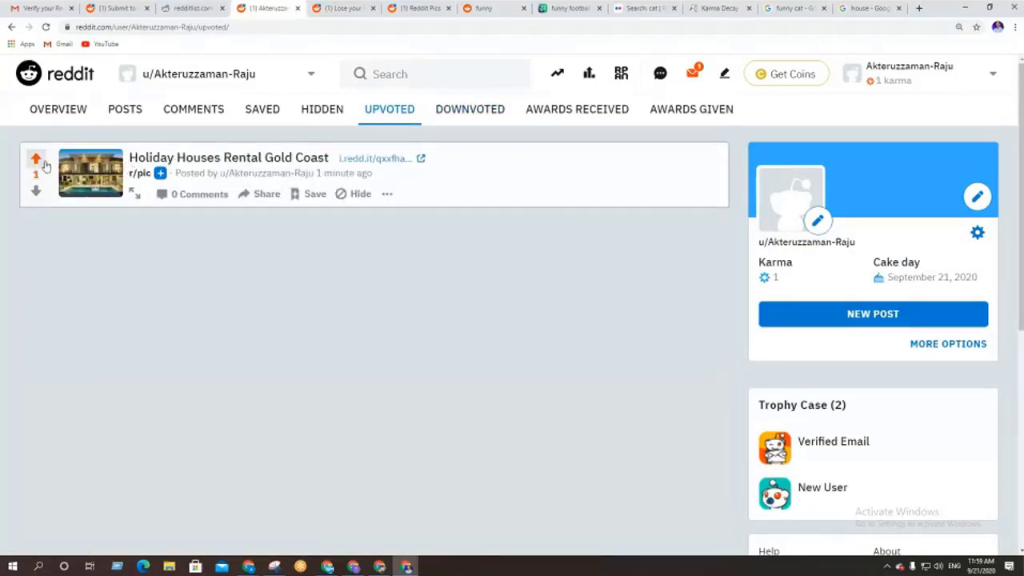
pyautogui.click(454, 119)
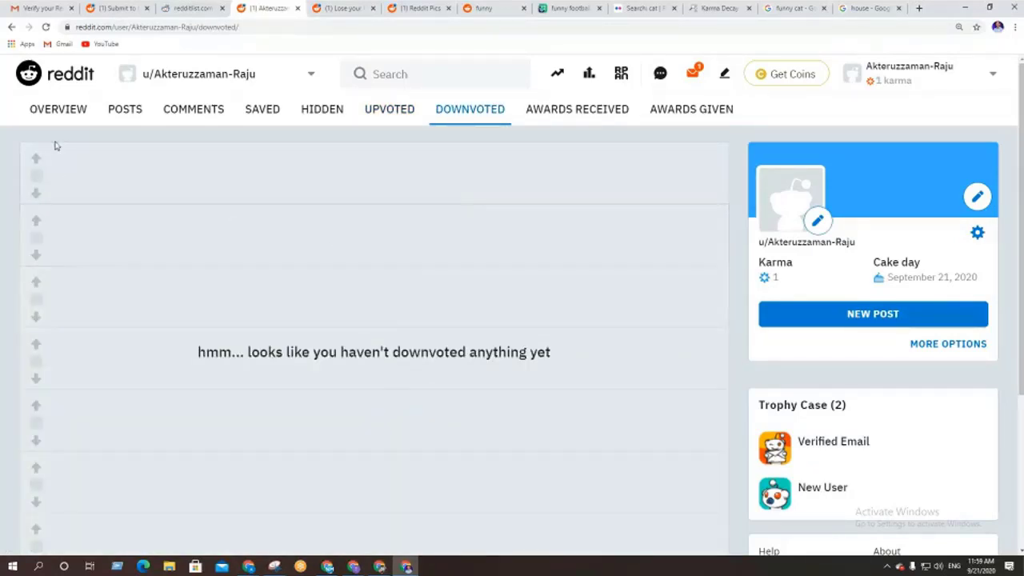
pyautogui.click(56, 110)
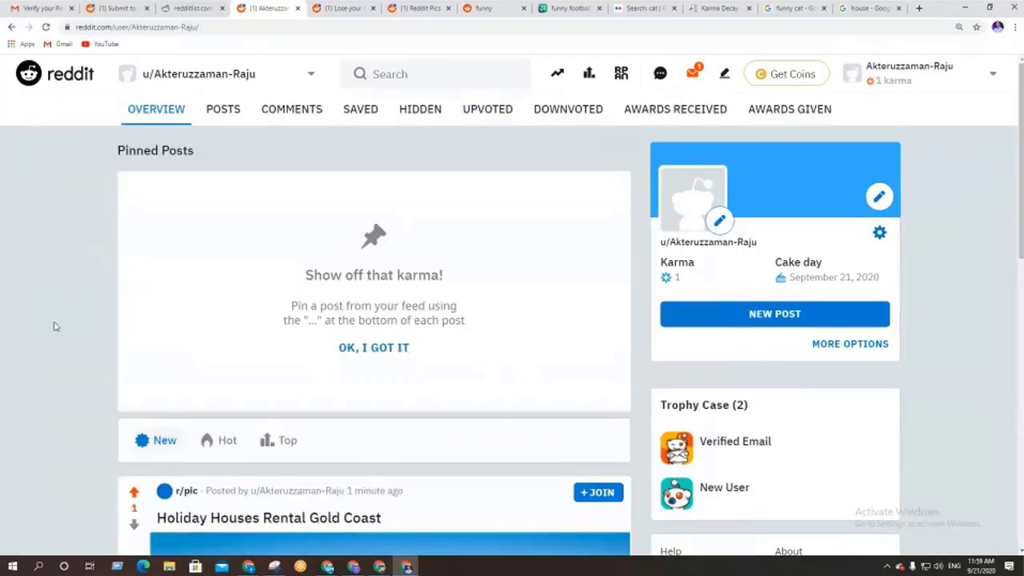
pyautogui.scroll(-1, 55, 325)
pyautogui.scroll(1, 56, 325)
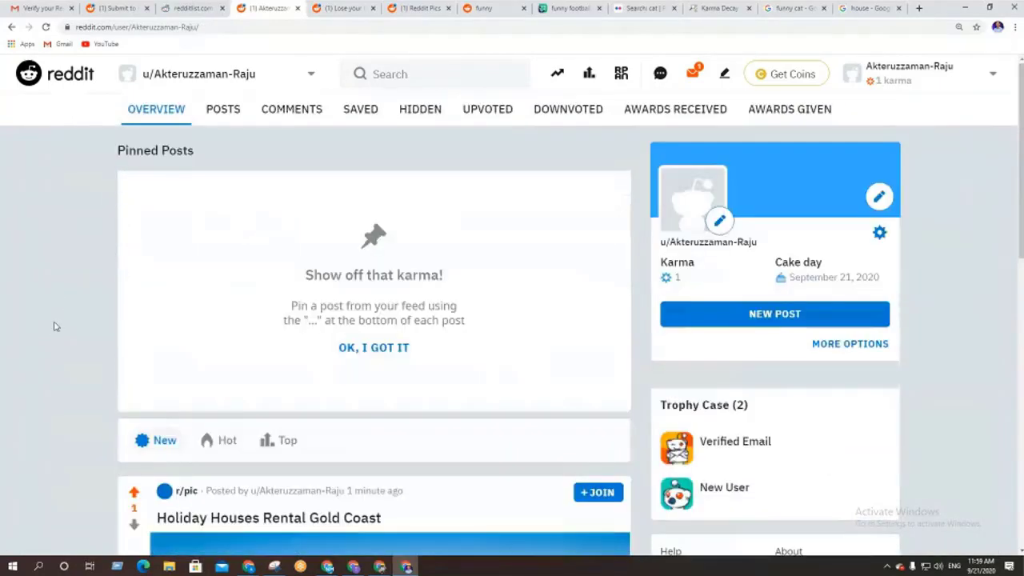
# From the Reddit home page, search for and open the r/pics community
pyautogui.click(72, 81)
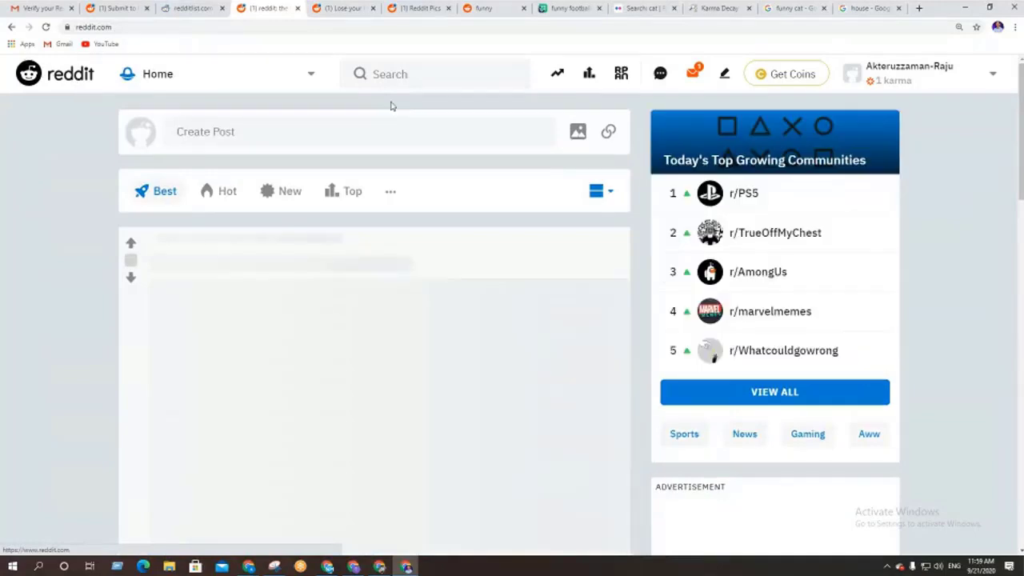
pyautogui.click(402, 74)
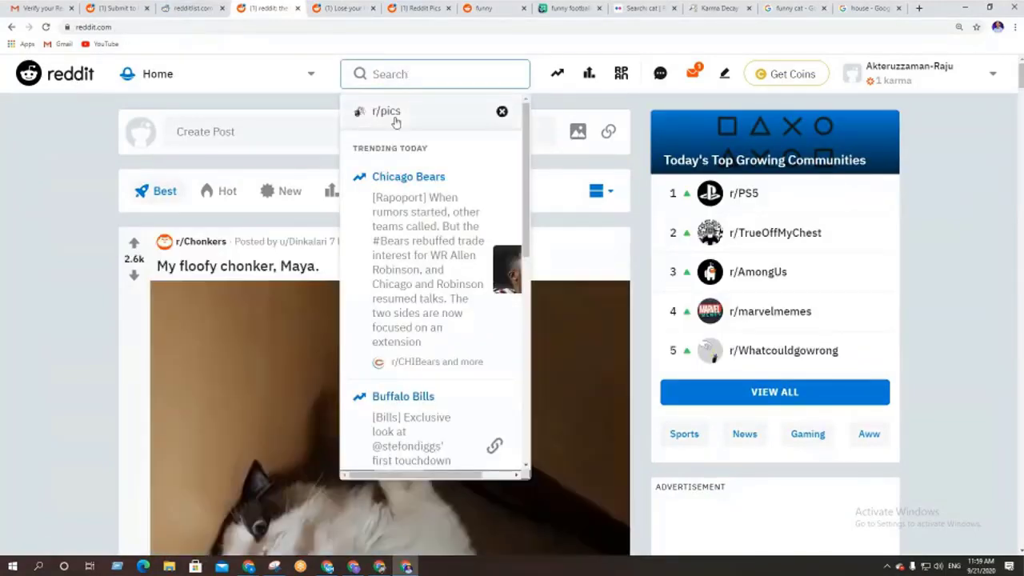
pyautogui.click(389, 112)
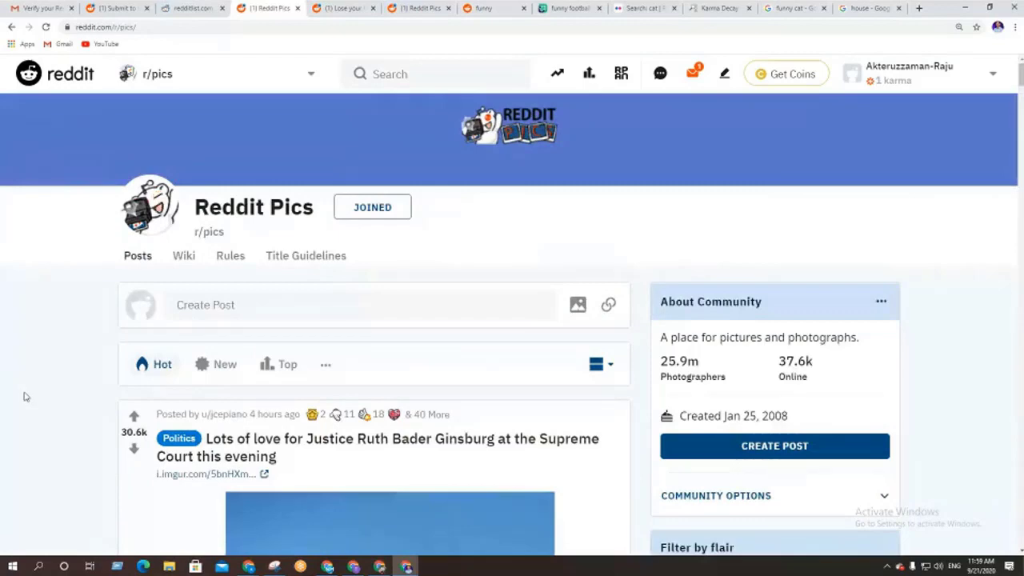
# Scroll through the r/pics Hot feed to browse its posts
pyautogui.scroll(-3, 24, 397)
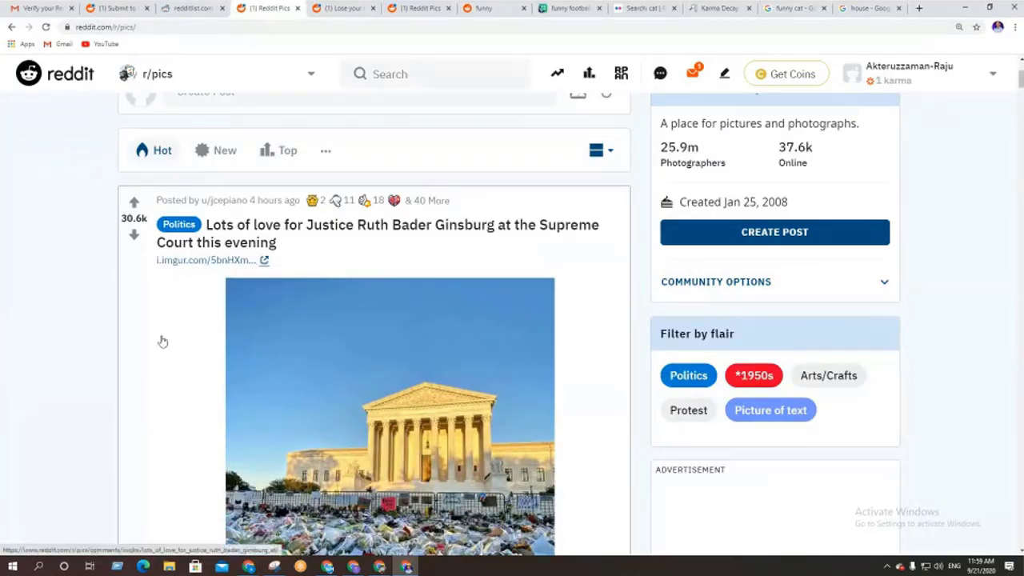
pyautogui.scroll(-2, 160, 339)
pyautogui.scroll(-5, 385, 403)
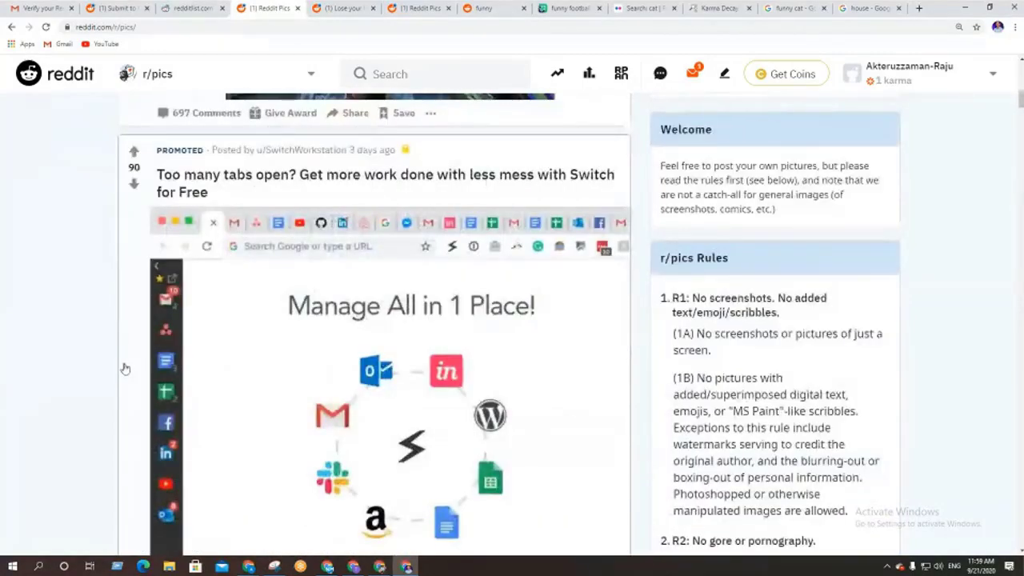
pyautogui.scroll(-4, 125, 368)
pyautogui.scroll(12, 124, 367)
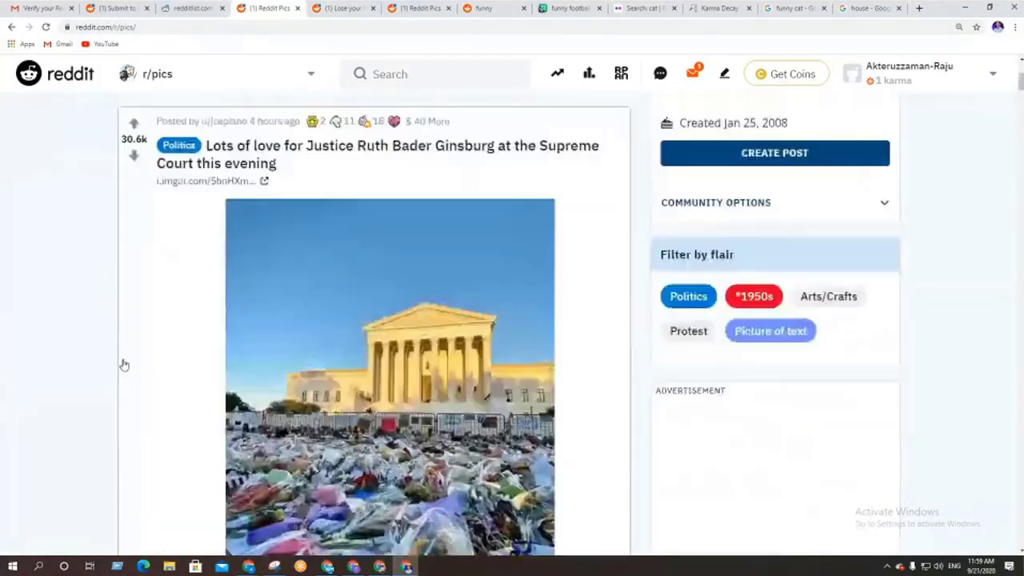